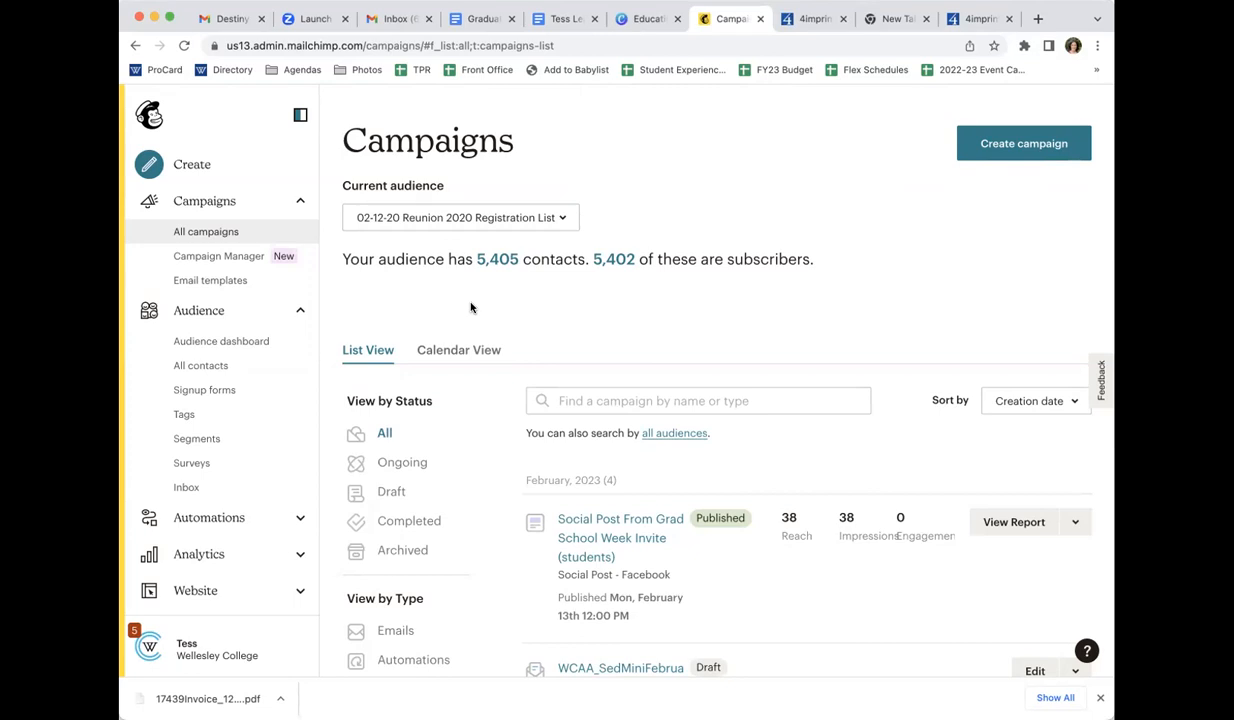
Look through the recent campaigns listed on the Campaigns page
scroll(661, 508, "down", 5)
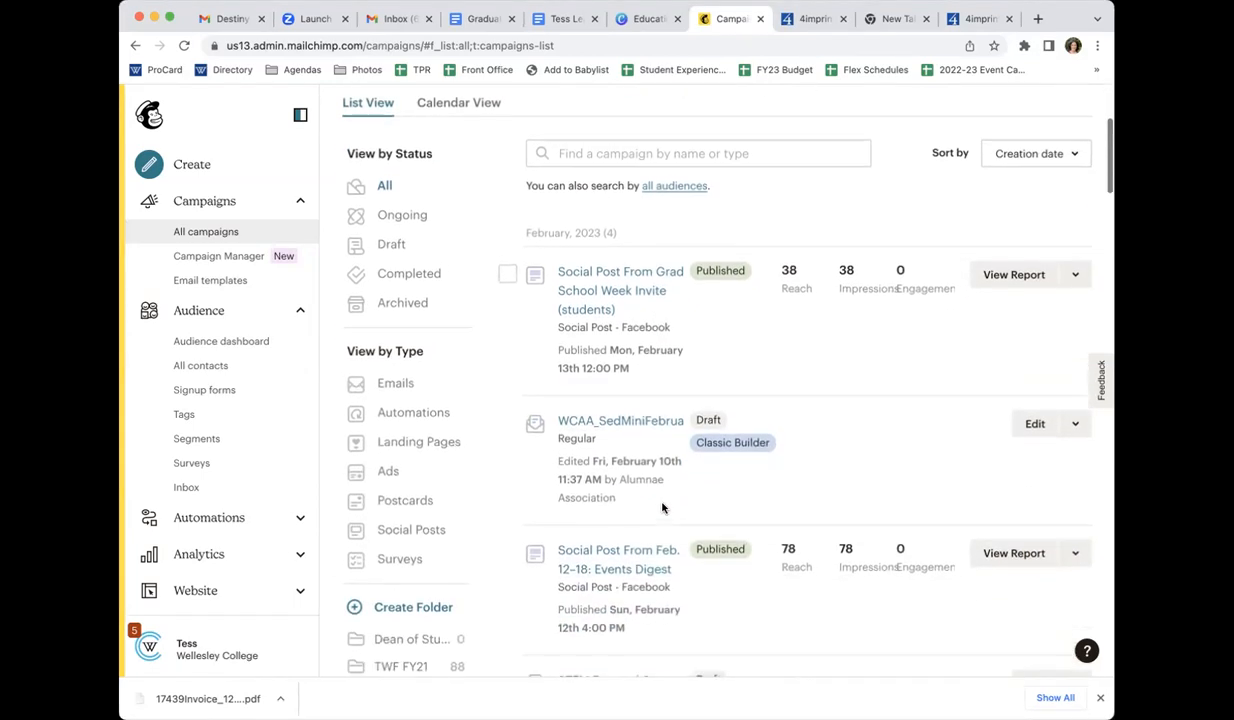
scroll(661, 508, "down", 3)
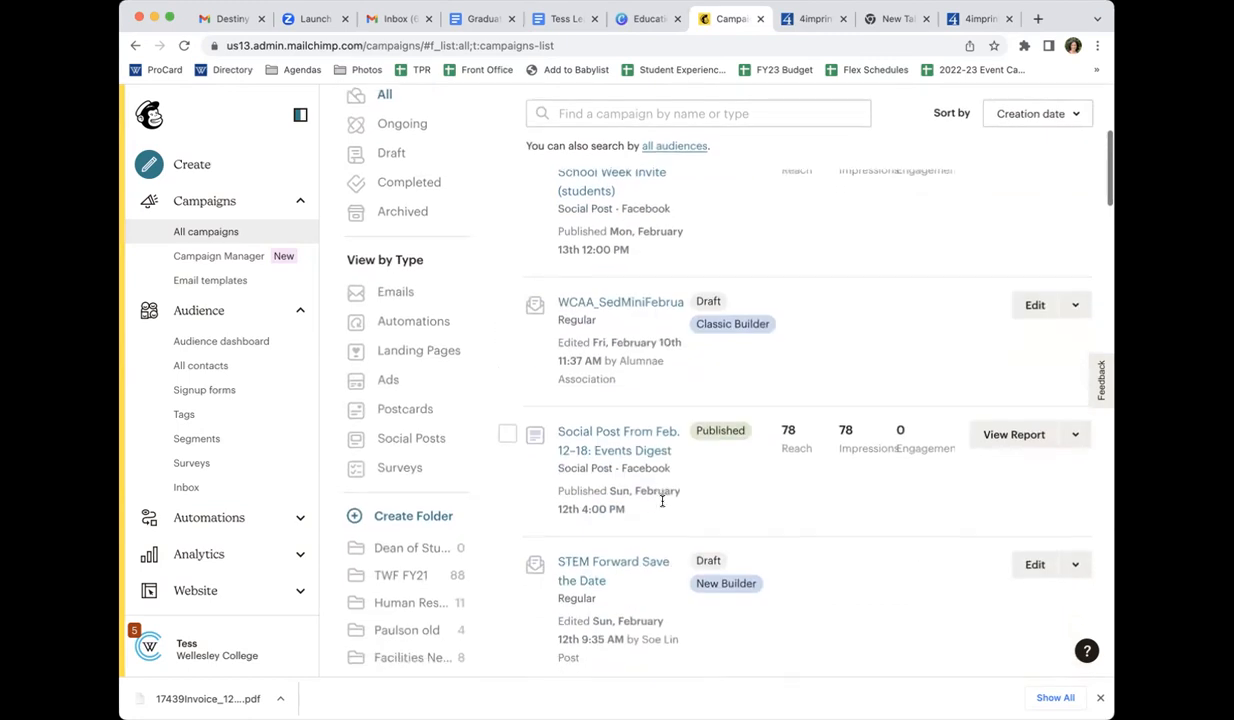
scroll(661, 500, "up", 4)
scroll(660, 484, "down", 1)
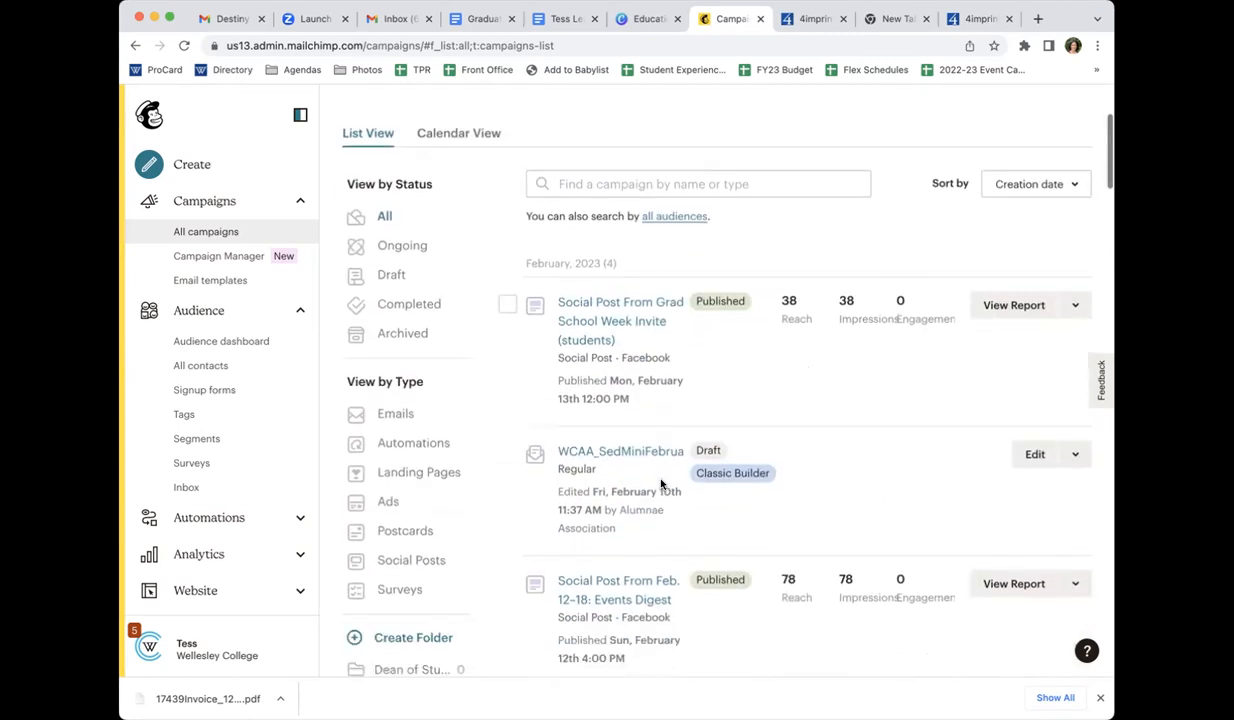
scroll(660, 484, "down", 7)
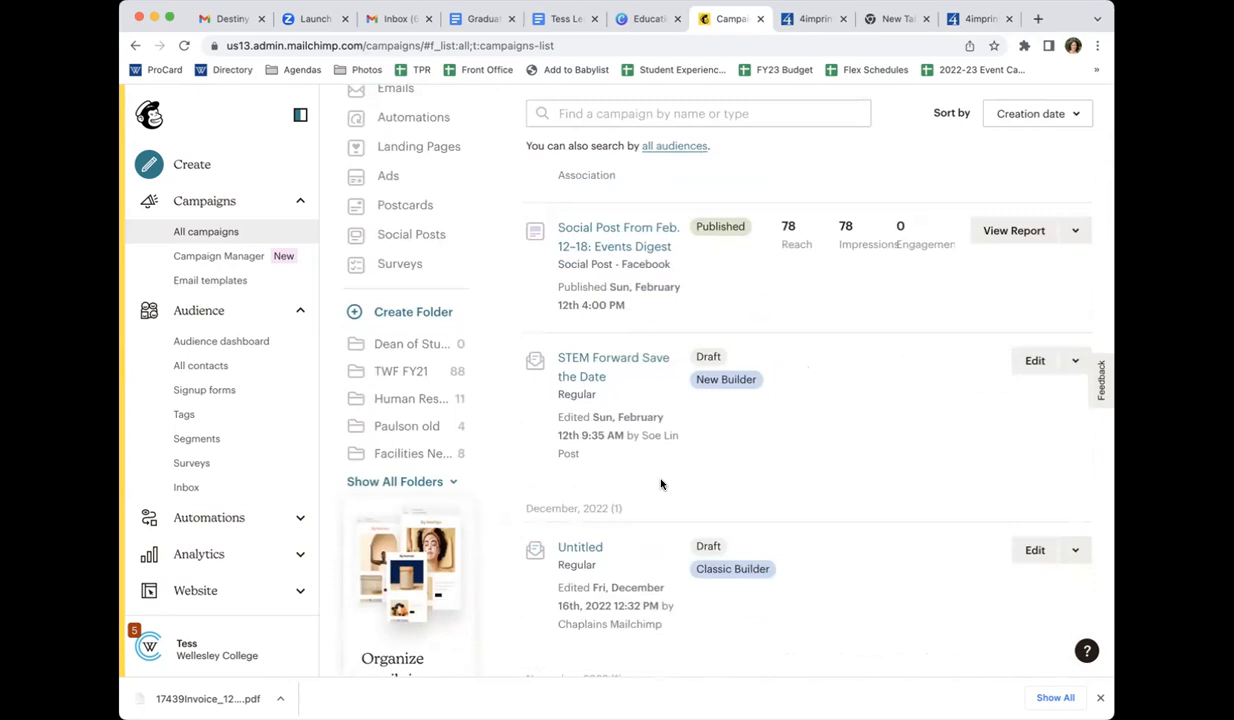
scroll(660, 484, "down", 5)
scroll(660, 481, "up", 15)
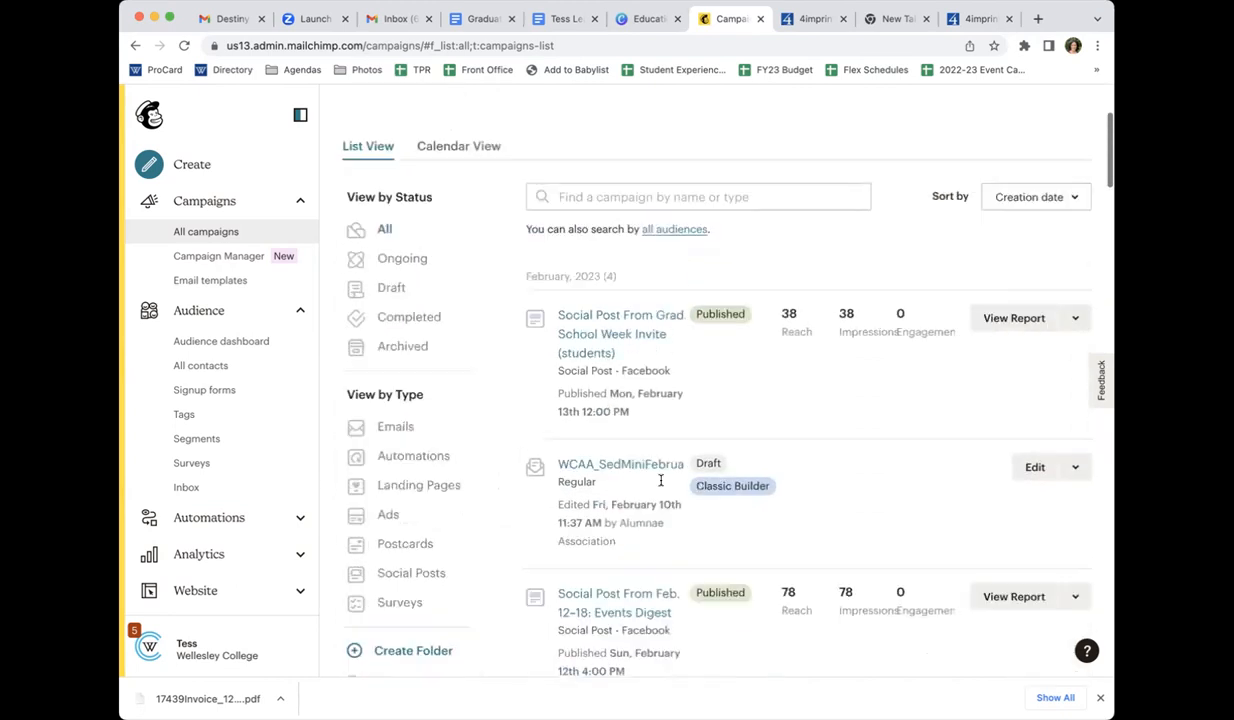
Switch the current audience of the Campaigns page to Career Education Communication
left_click(446, 219)
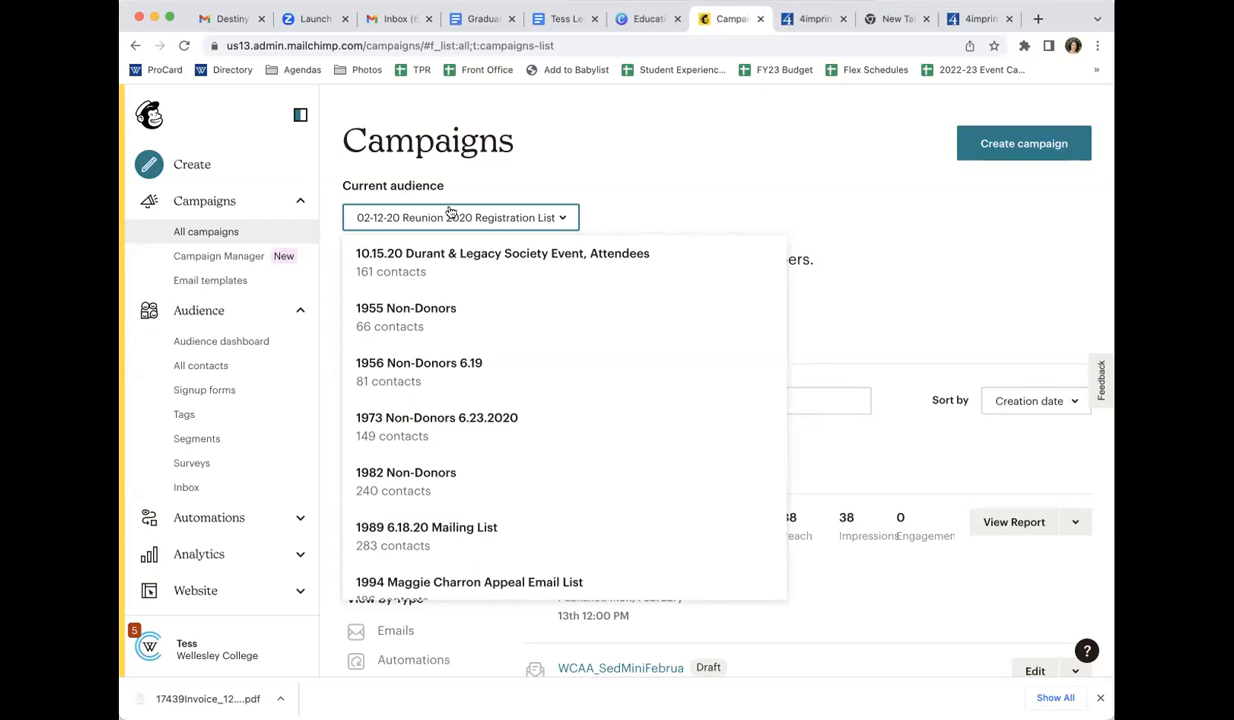
left_click(578, 175)
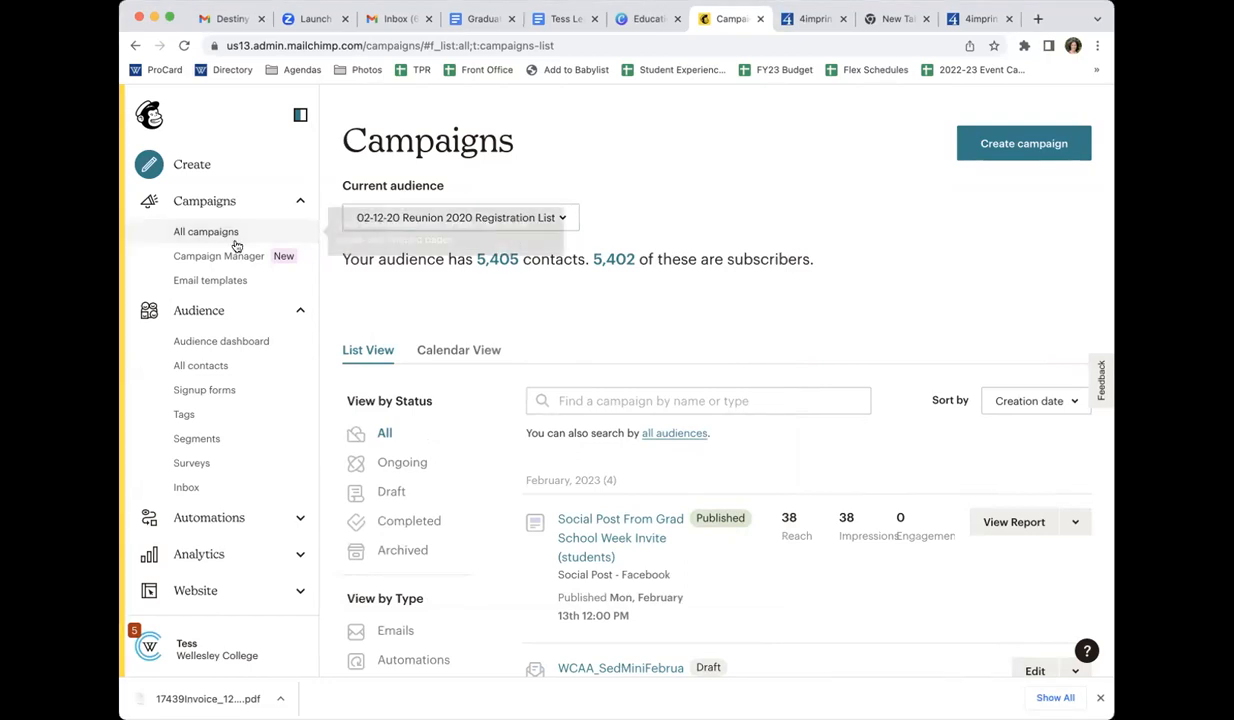
left_click(400, 217)
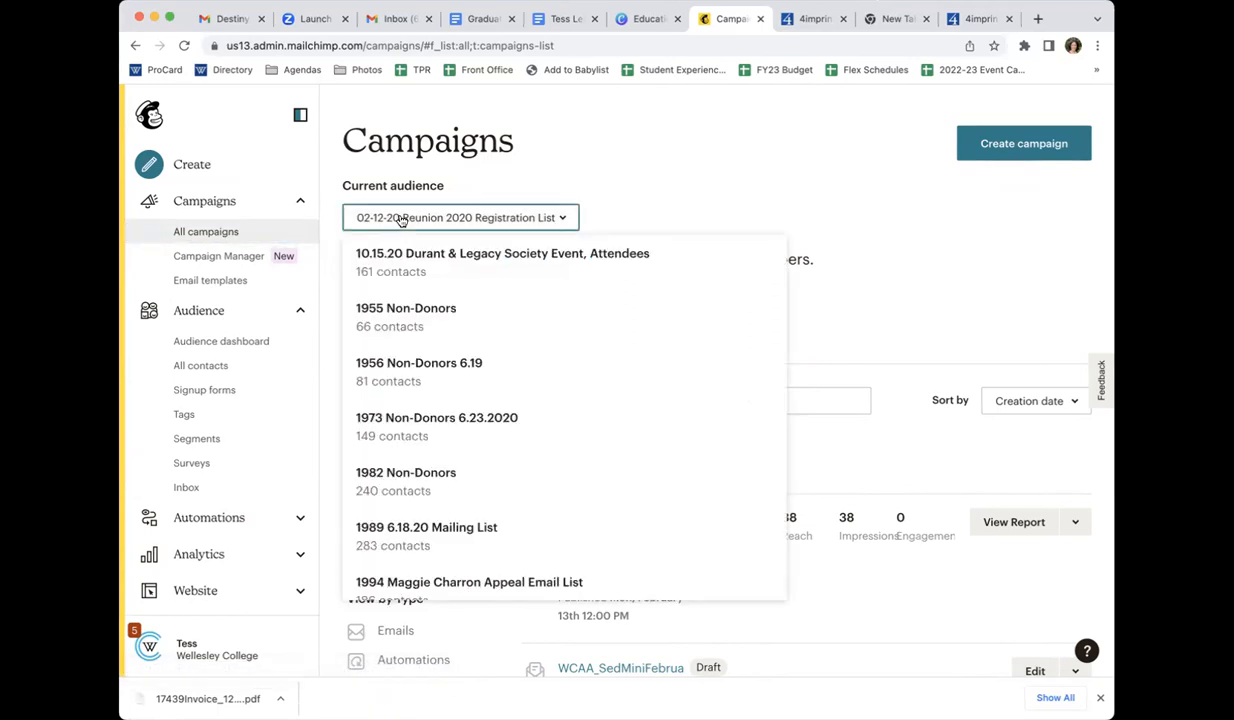
scroll(422, 485, "down", 10)
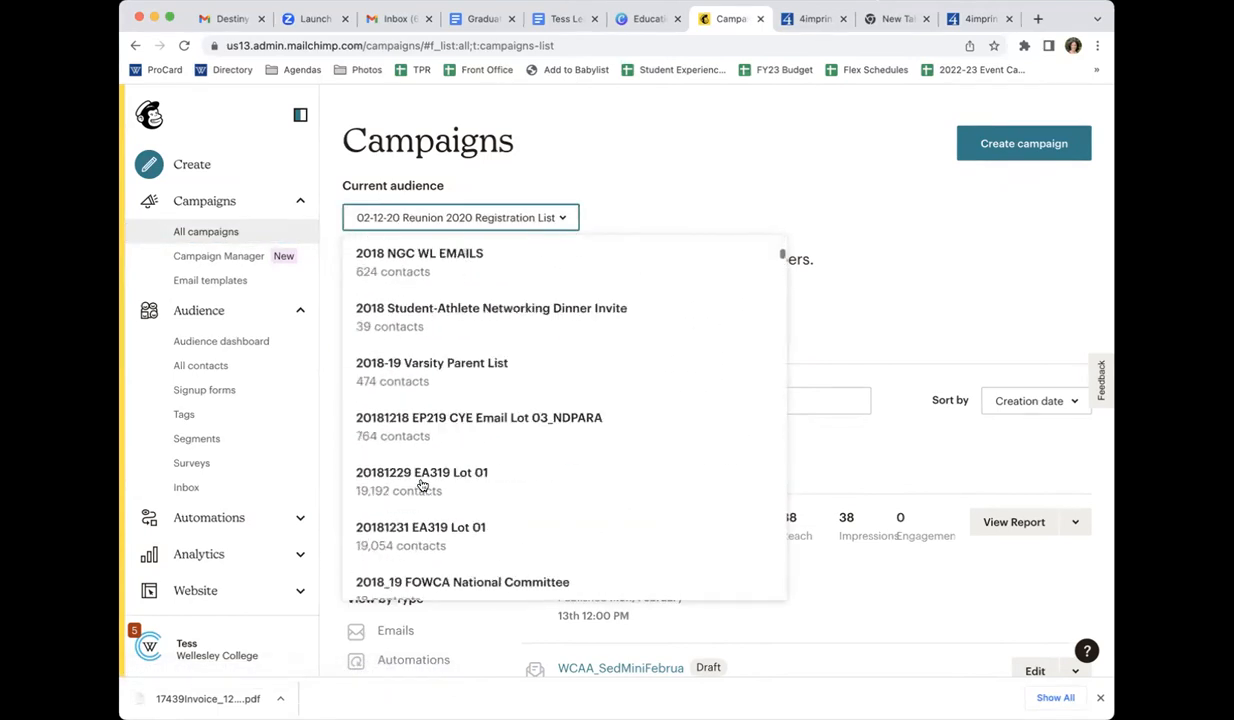
scroll(422, 485, "down", 15)
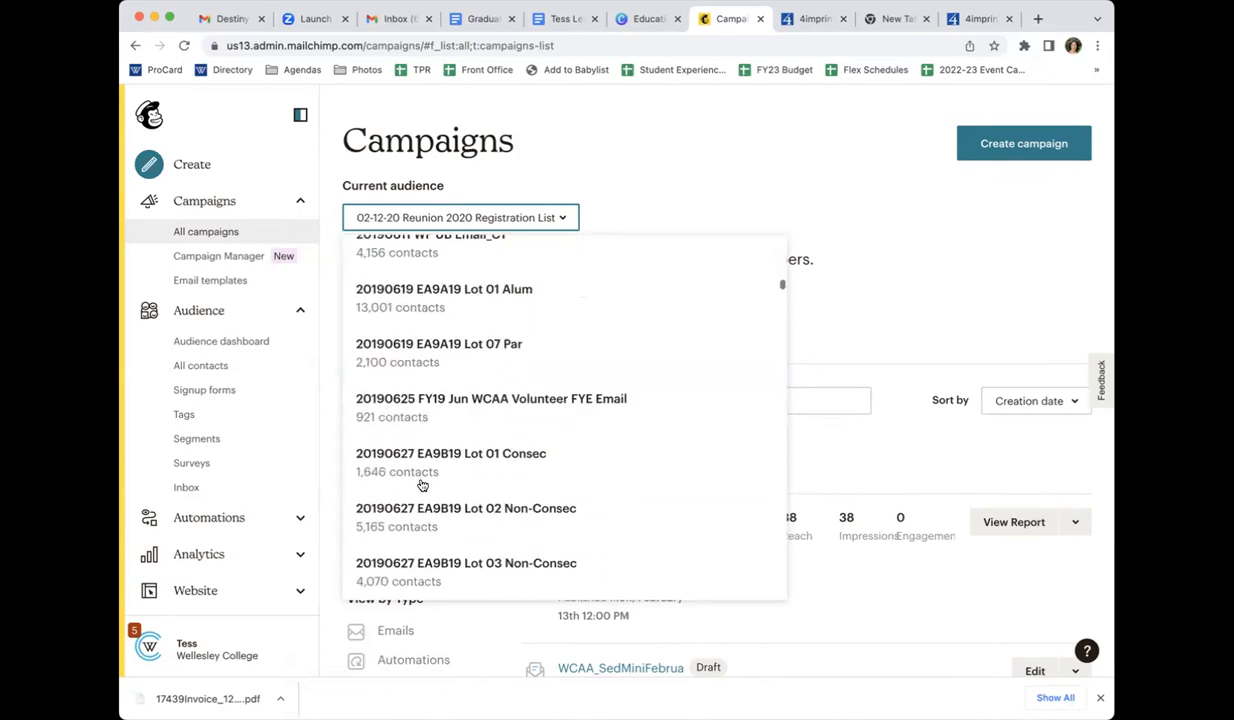
scroll(422, 485, "down", 15)
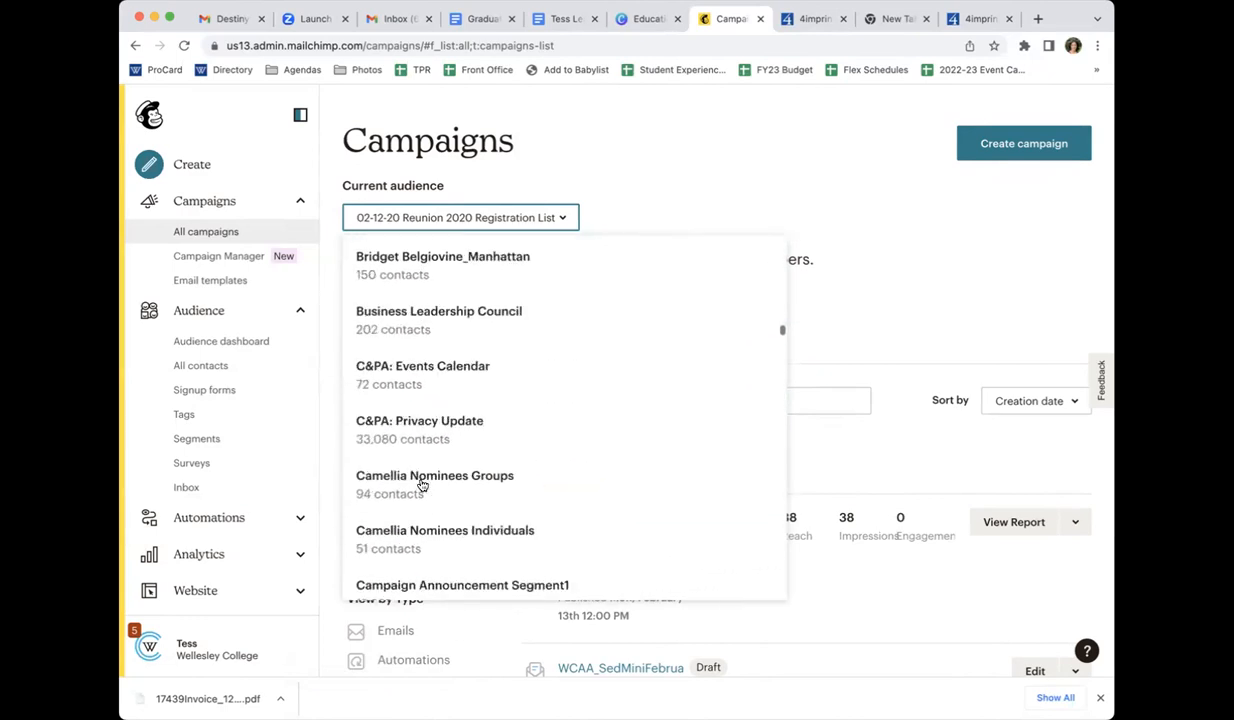
scroll(422, 485, "down", 6)
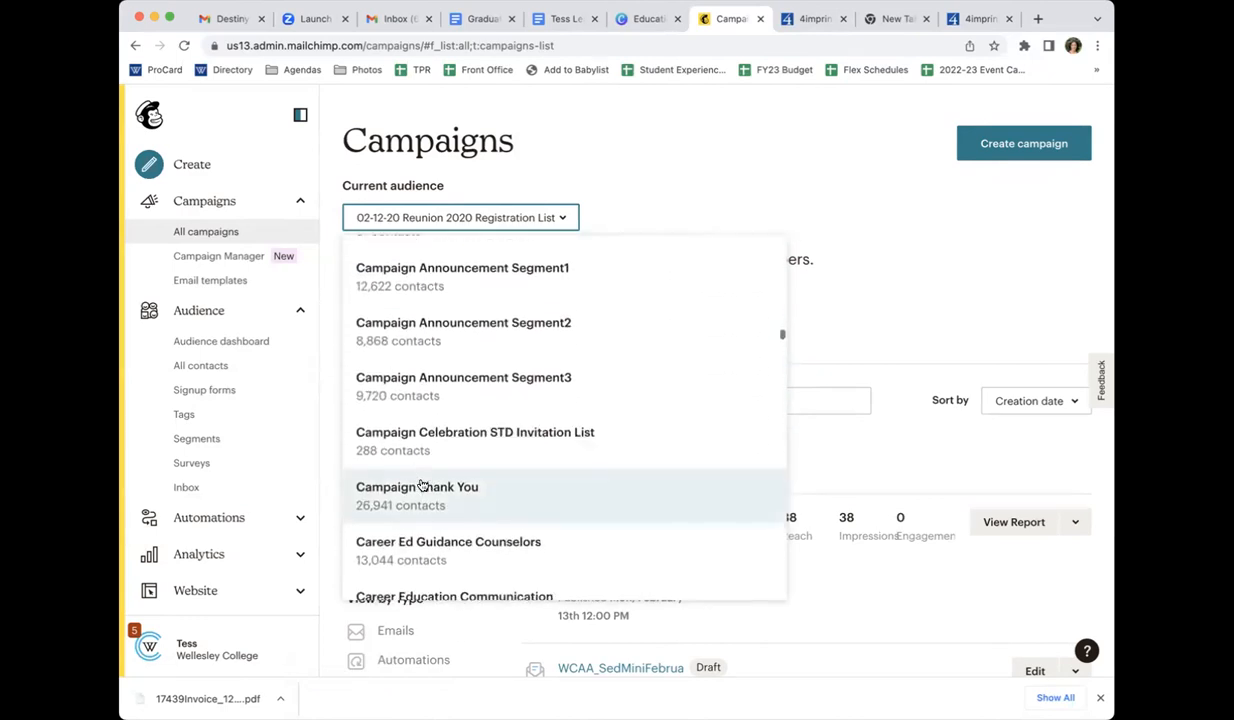
scroll(422, 485, "down", 1)
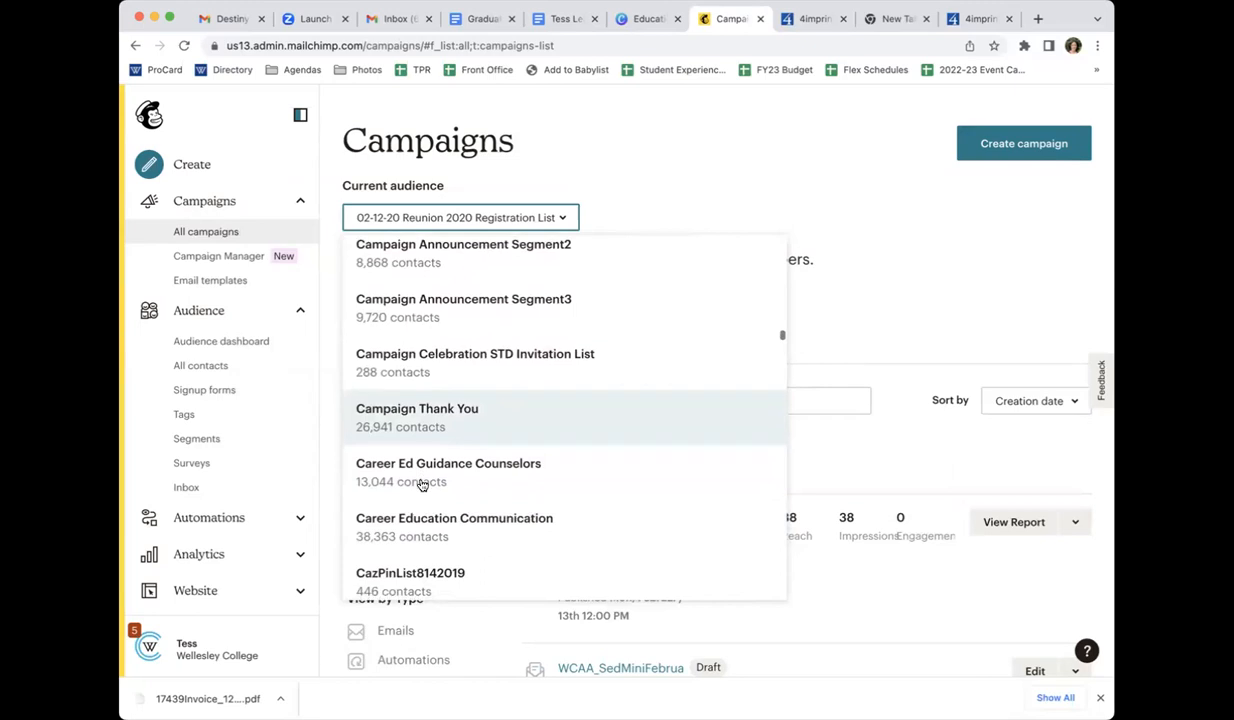
left_click(437, 537)
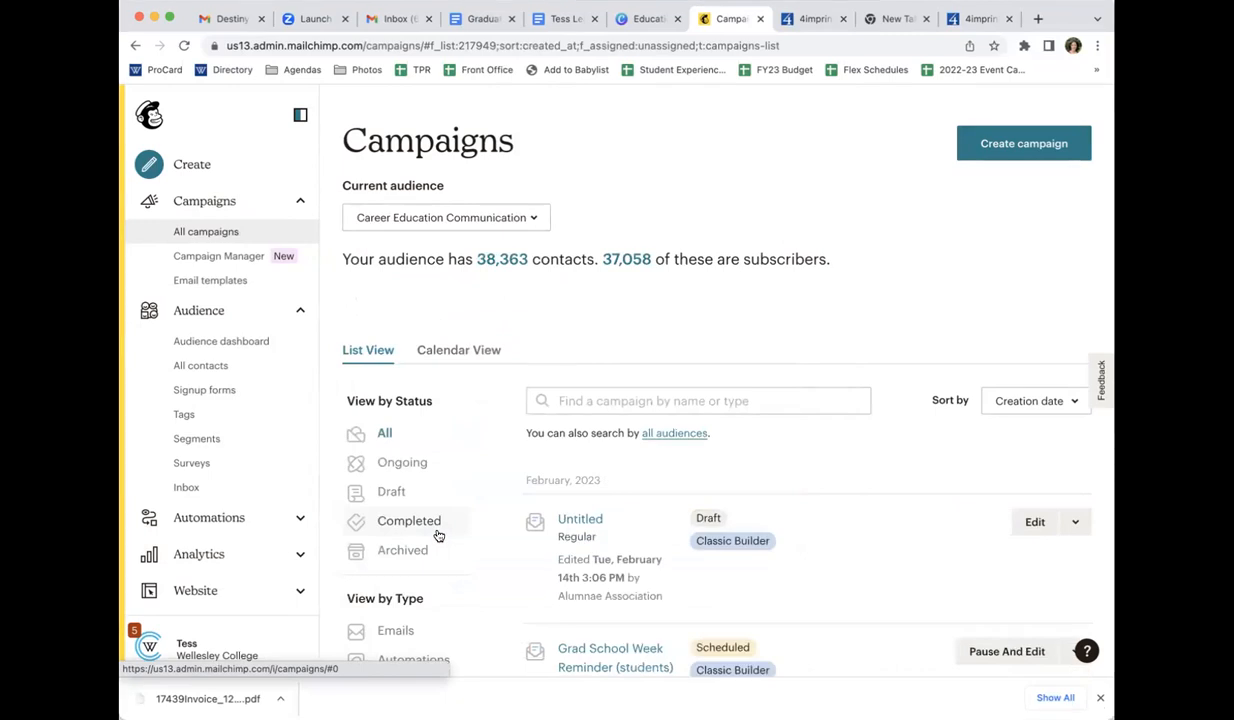
Browse the Career Education Communication campaigns and filter them by Draft status
scroll(584, 392, "down", 10)
left_click(584, 395)
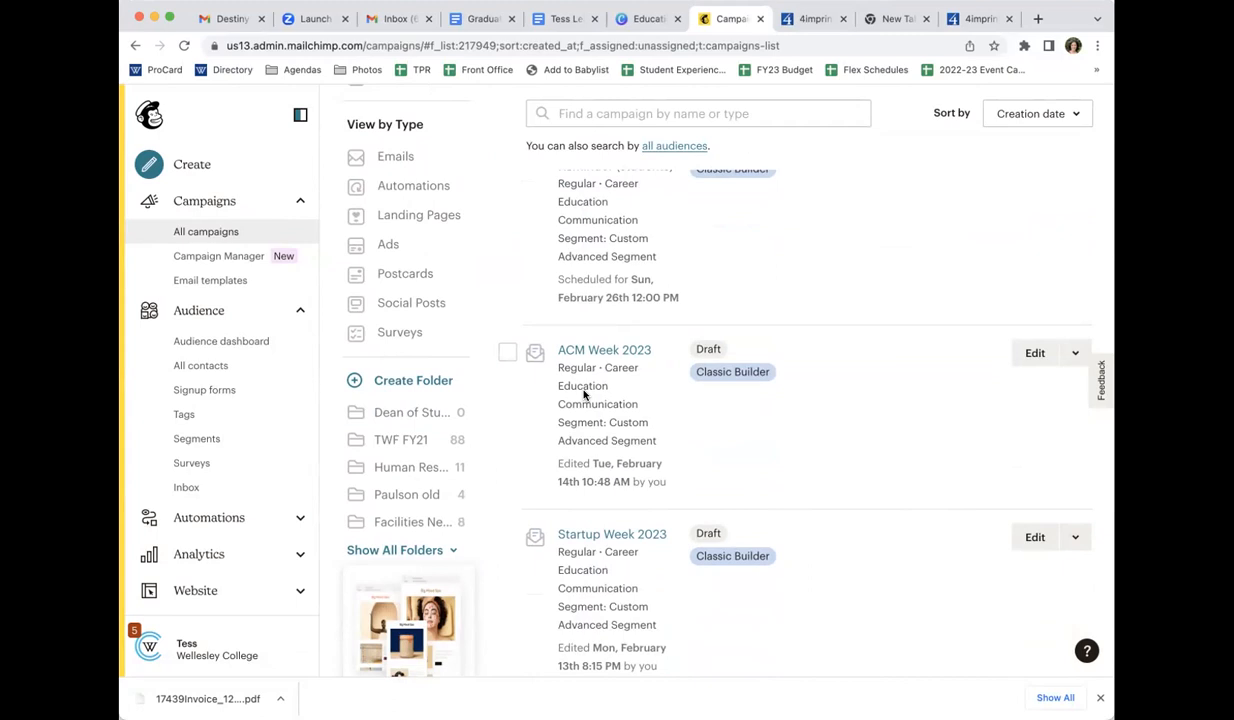
scroll(584, 395, "up", 1)
scroll(584, 392, "down", 4)
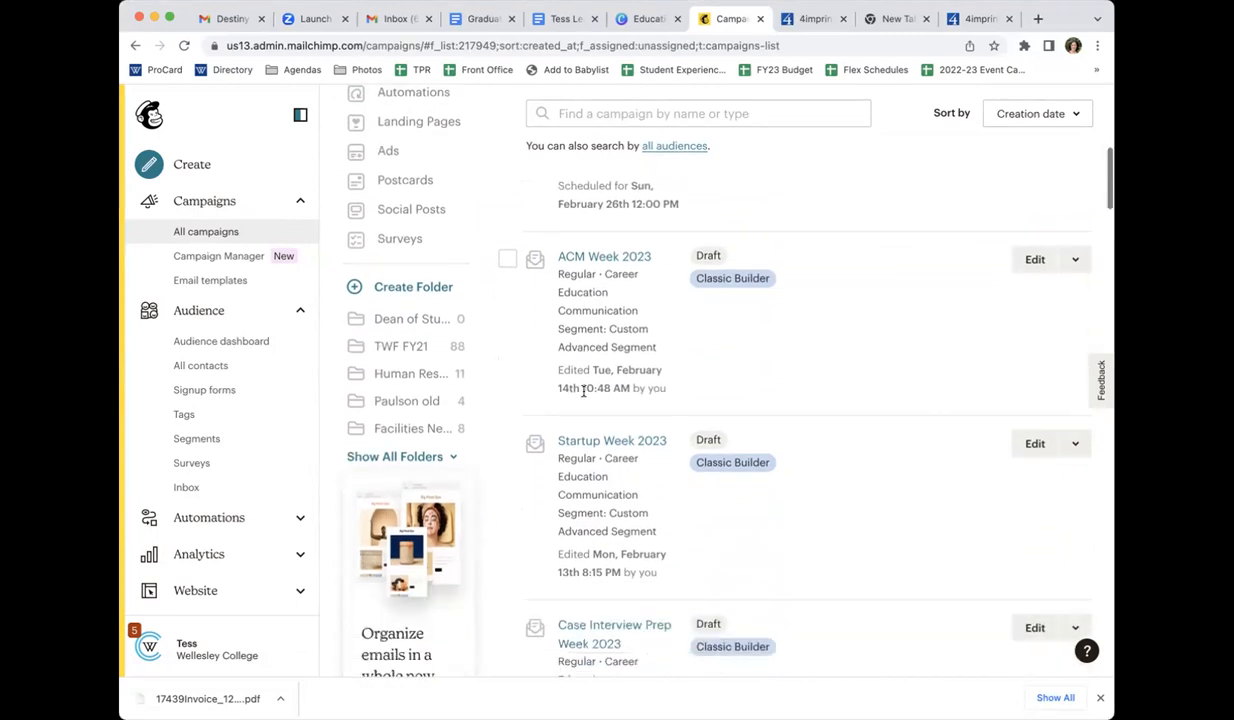
scroll(584, 392, "up", 3)
scroll(584, 392, "up", 5)
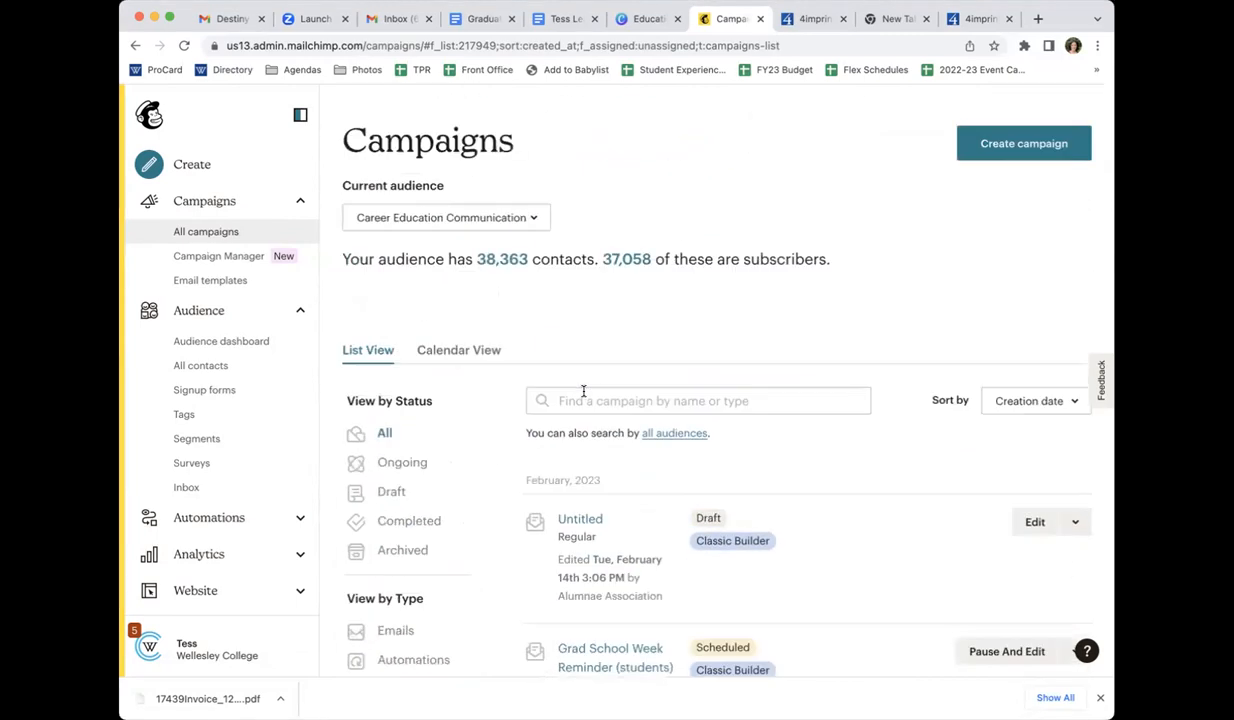
left_click(419, 512)
left_click(399, 494)
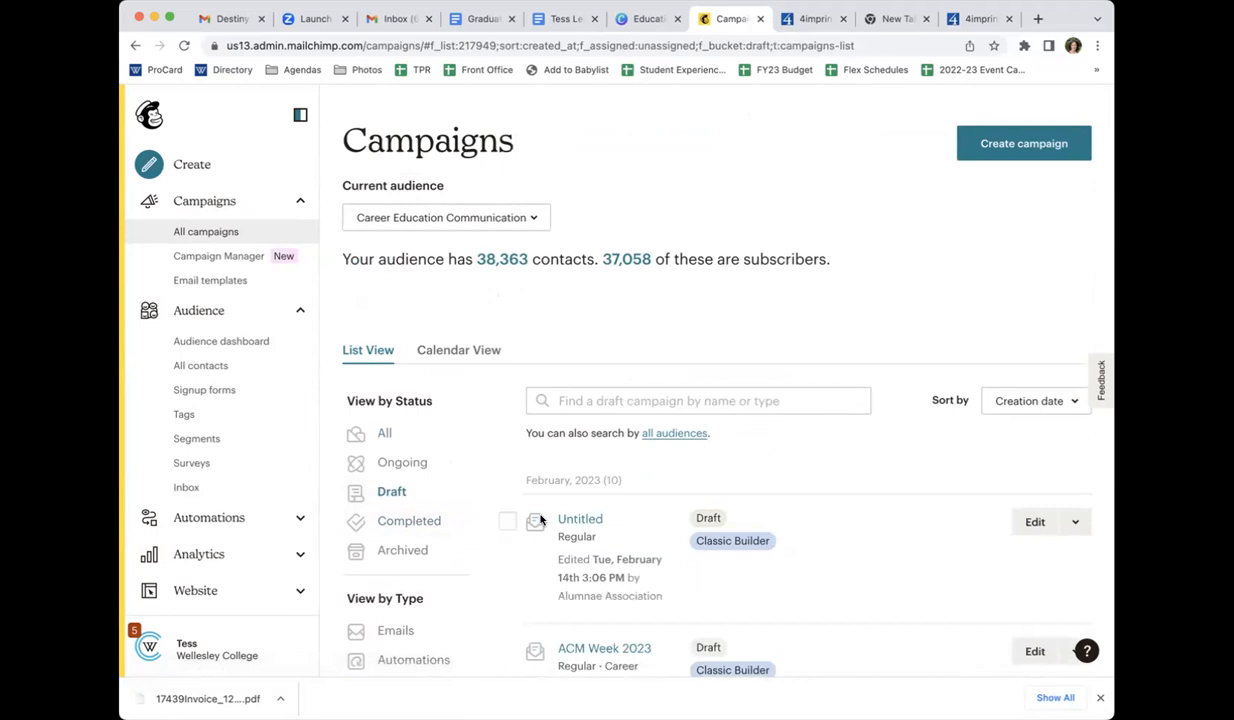
scroll(903, 538, "down", 3)
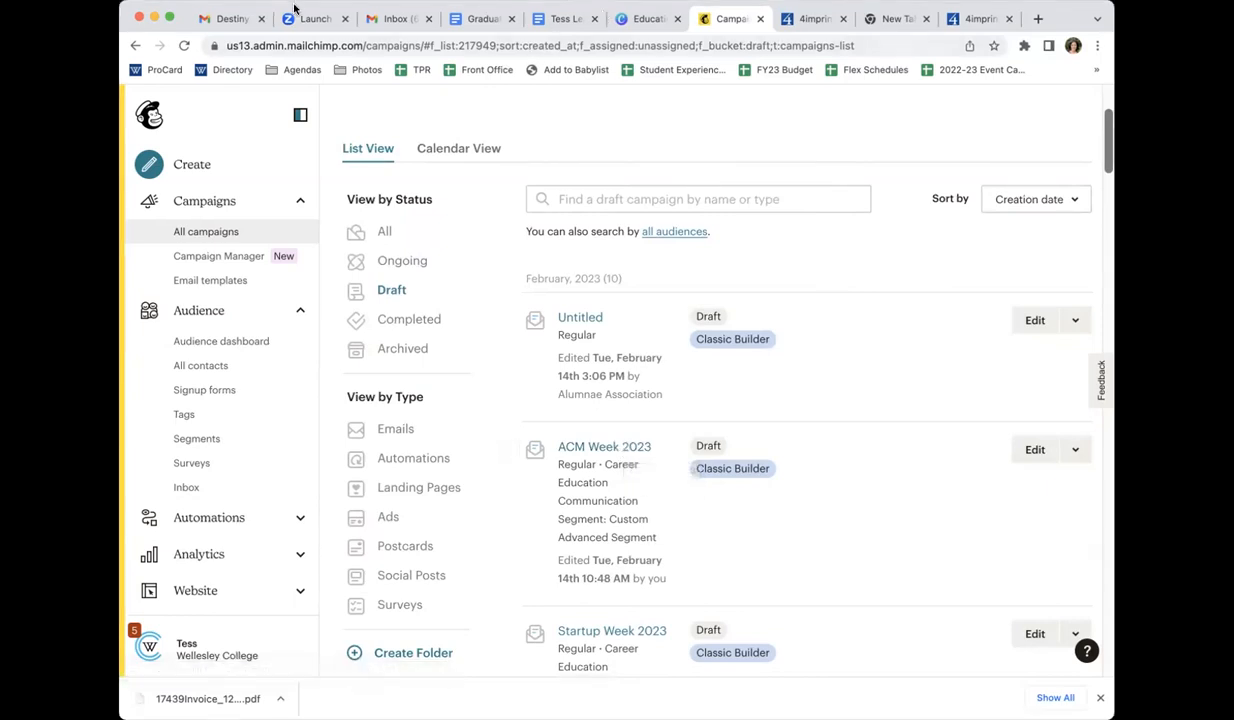
Switch to the leave planning document, open its MailChimp link for Arts, Communications, & Media Week, and preview the email content
left_click(563, 19)
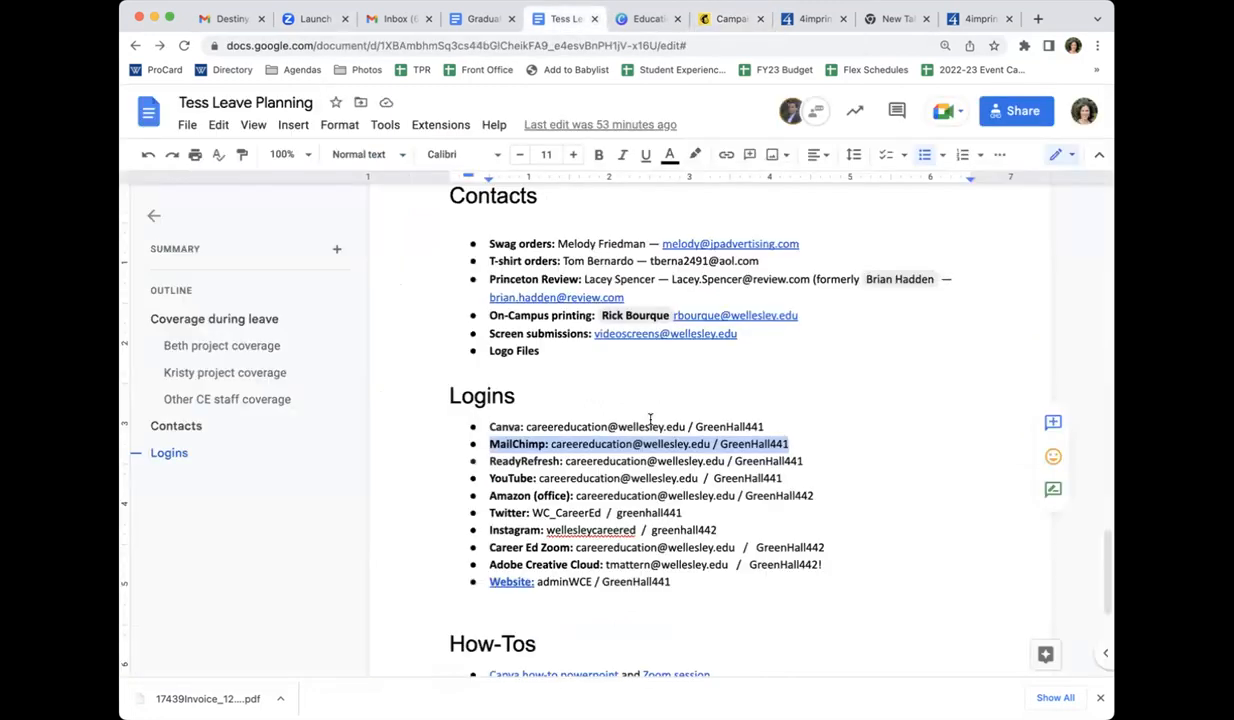
scroll(653, 388, "up", 5)
scroll(655, 388, "up", 4)
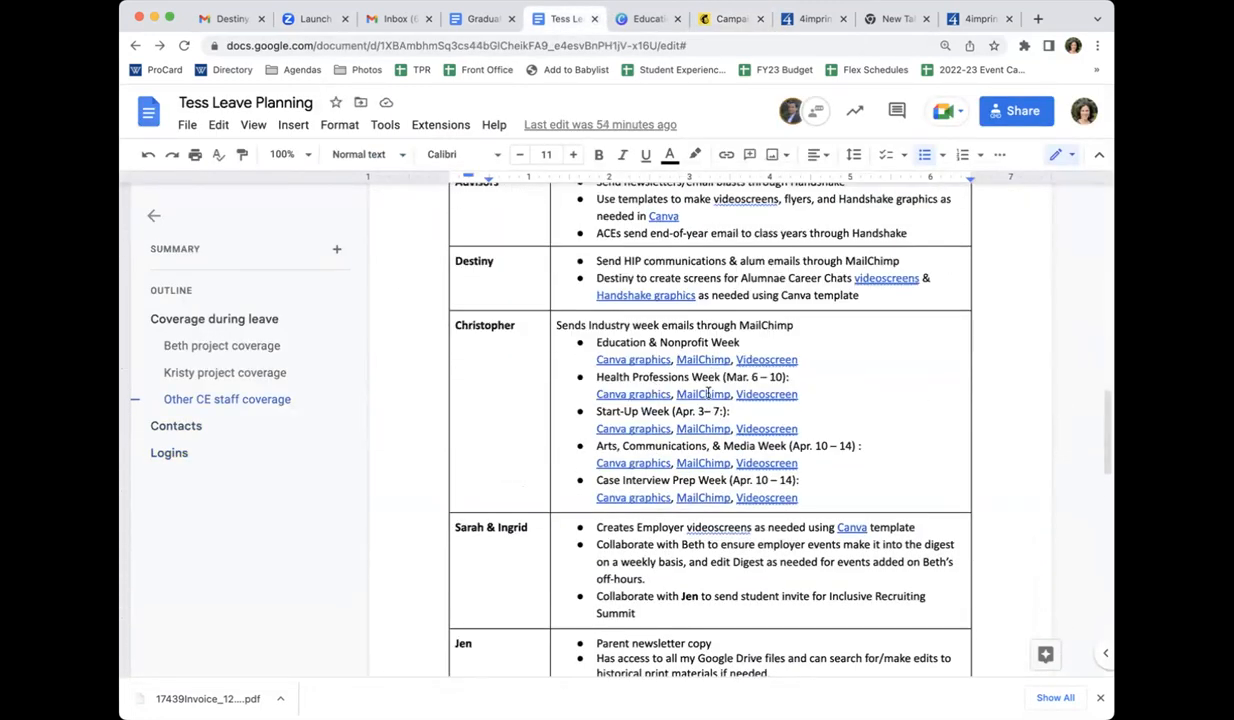
left_click(705, 463)
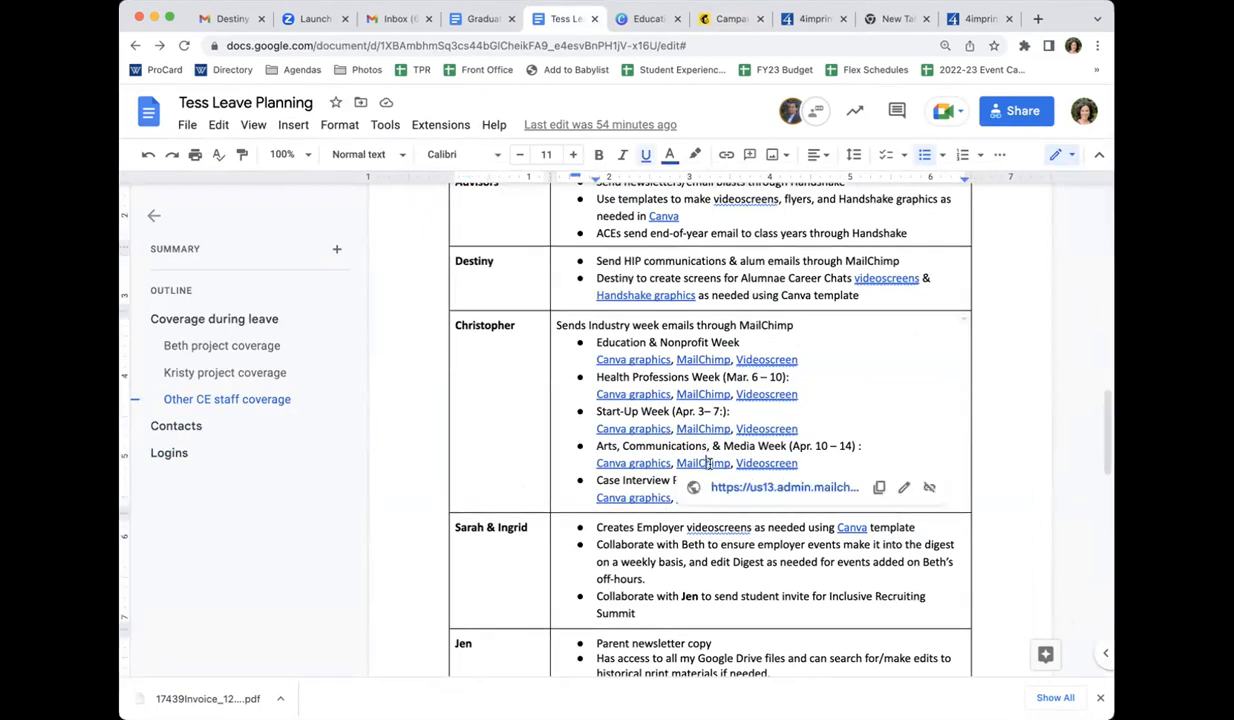
left_click(745, 478)
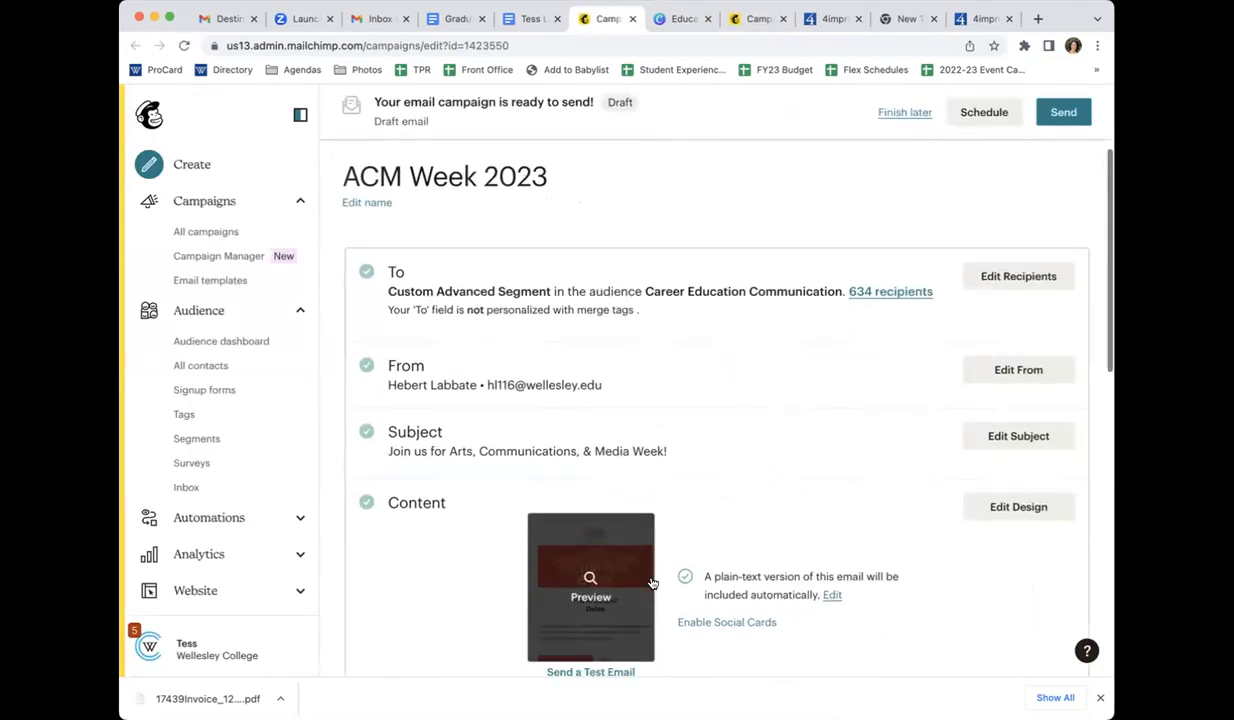
scroll(587, 577, "down", 3)
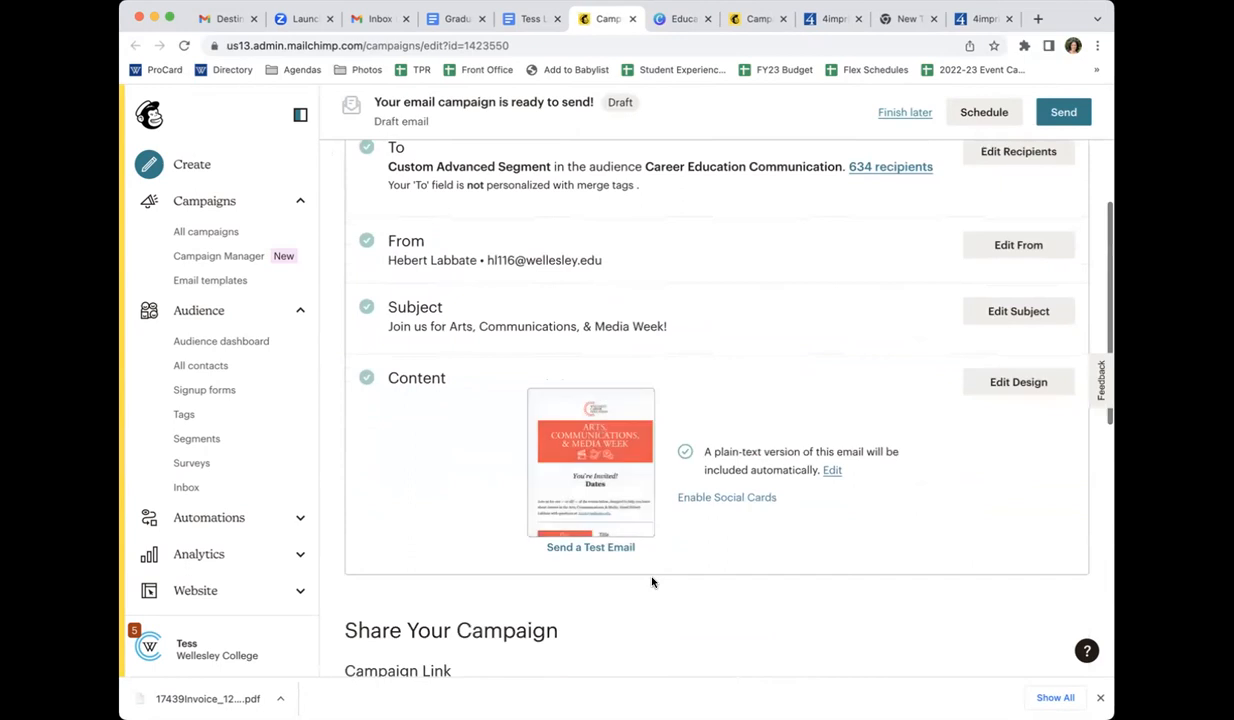
left_click(604, 476)
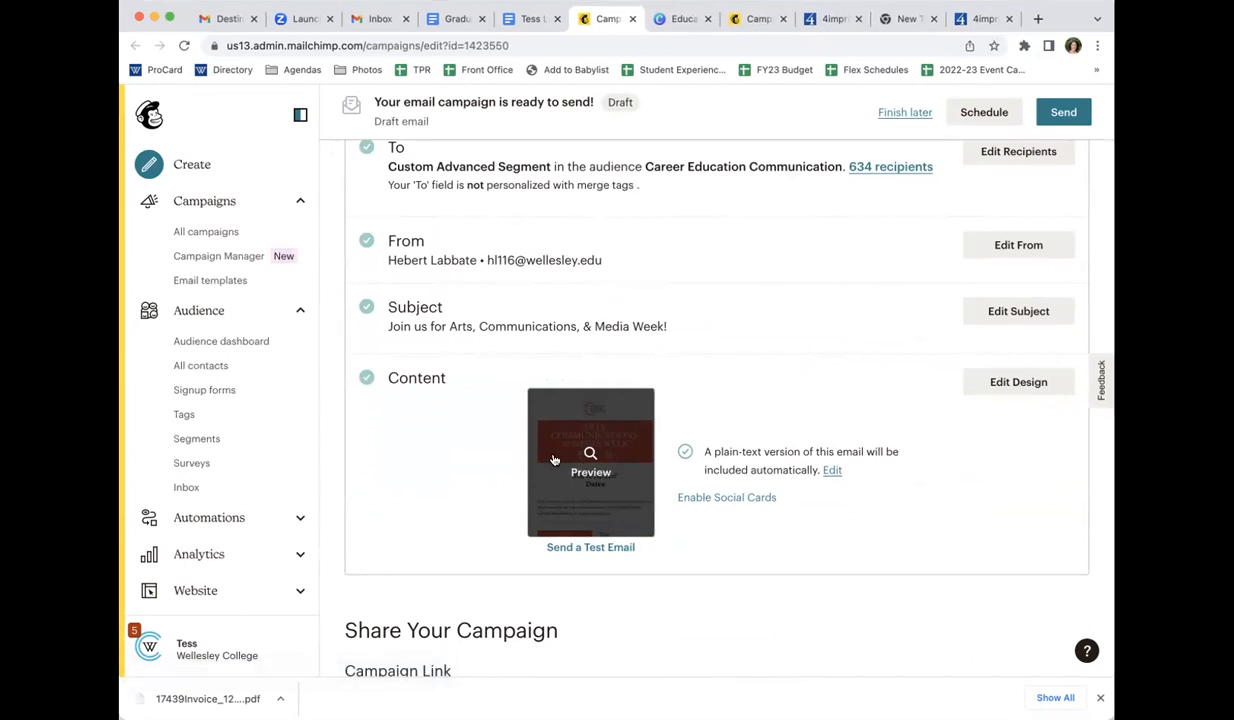
Return to the list of all campaigns and look through the industry week drafts
left_click(214, 236)
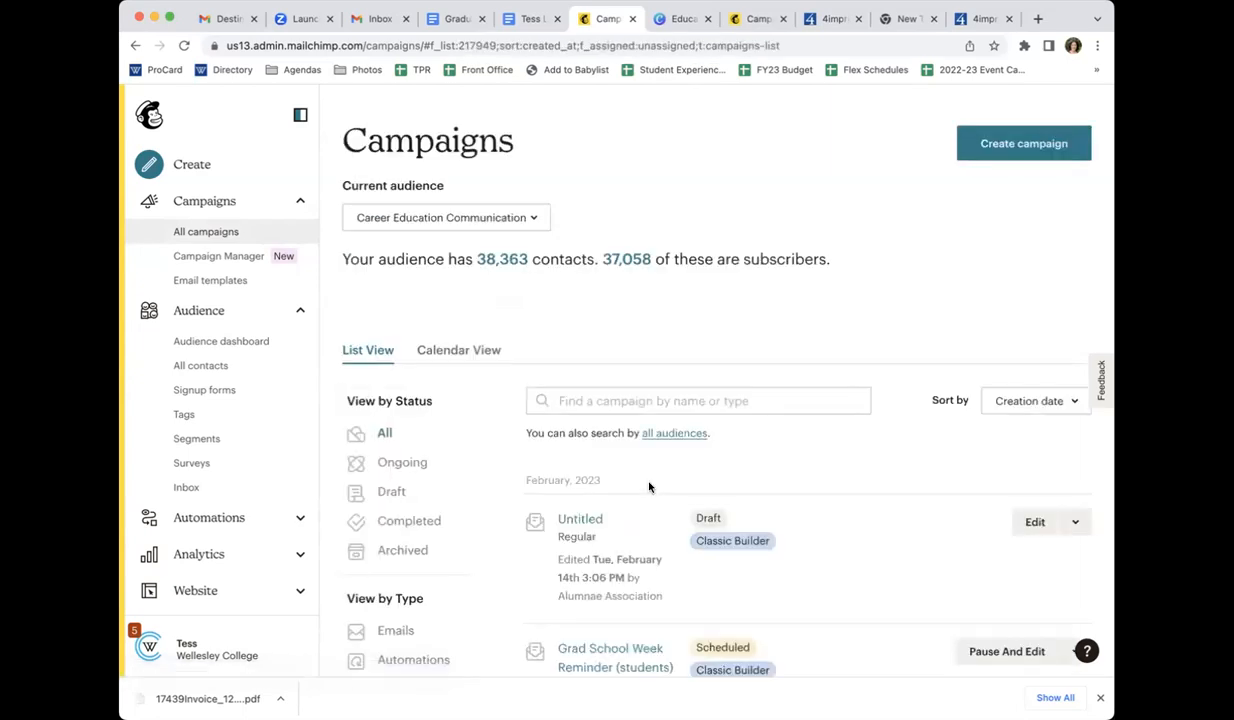
scroll(649, 487, "down", 6)
scroll(649, 487, "down", 3)
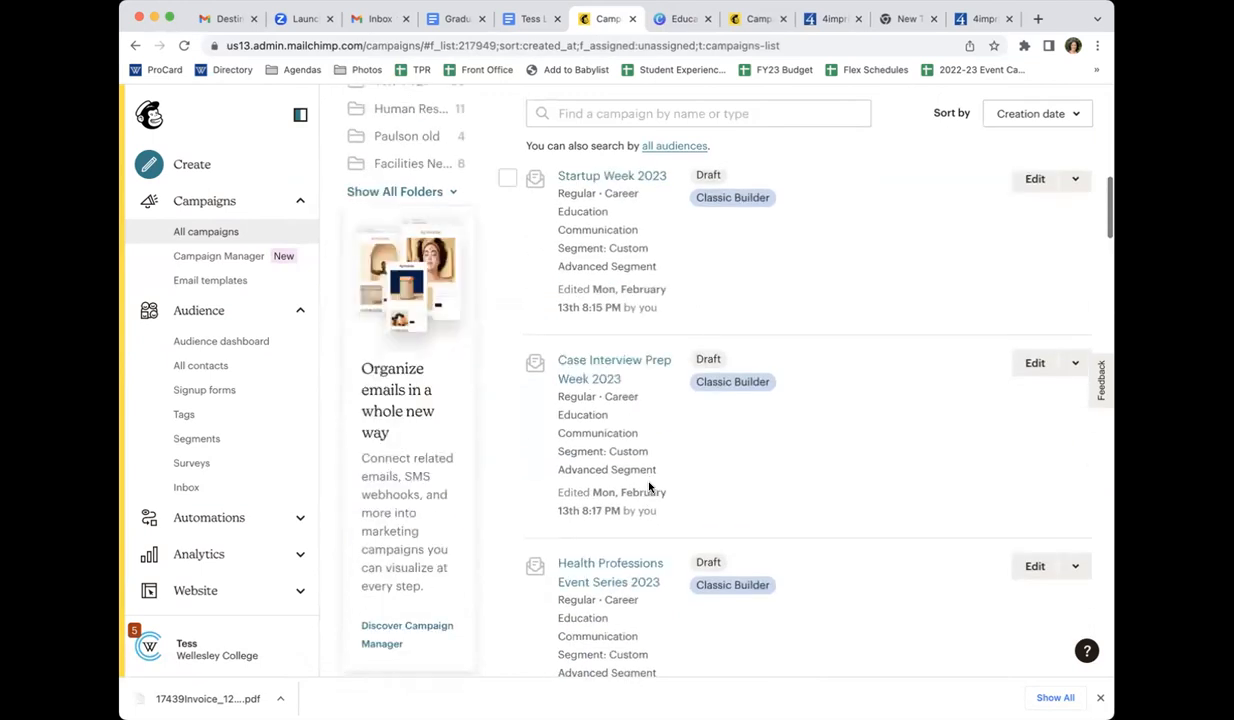
scroll(649, 487, "down", 3)
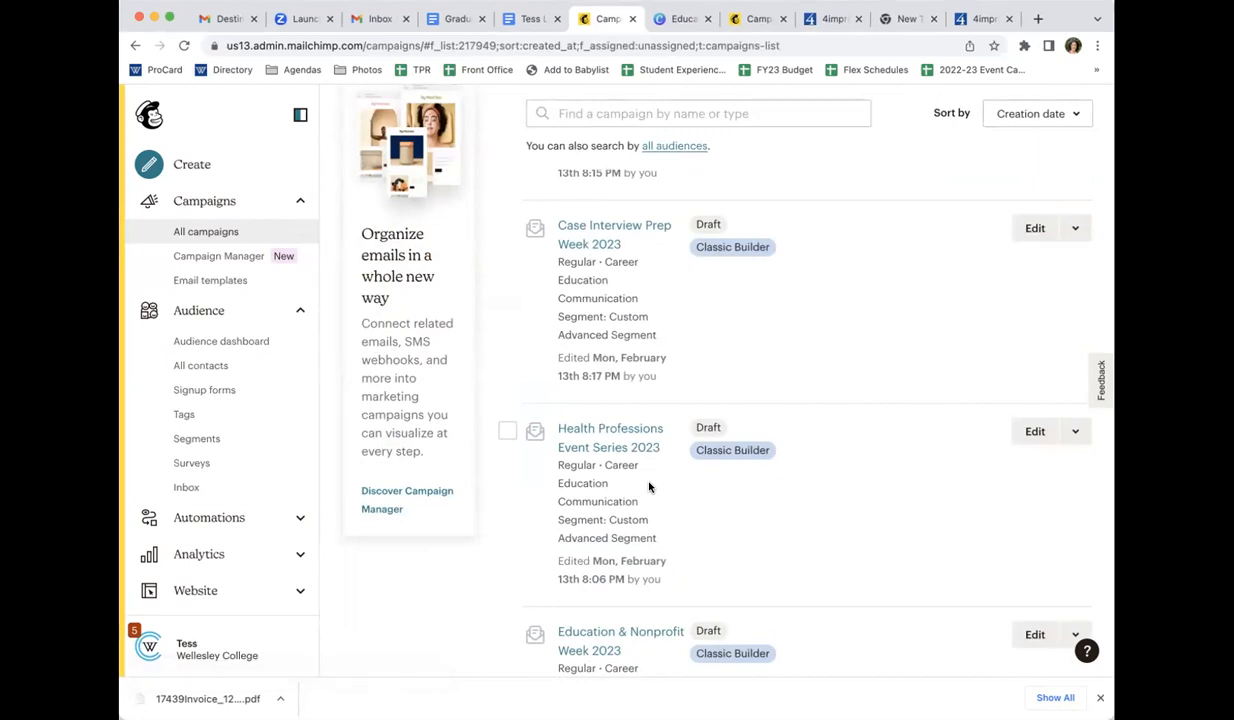
scroll(649, 487, "up", 10)
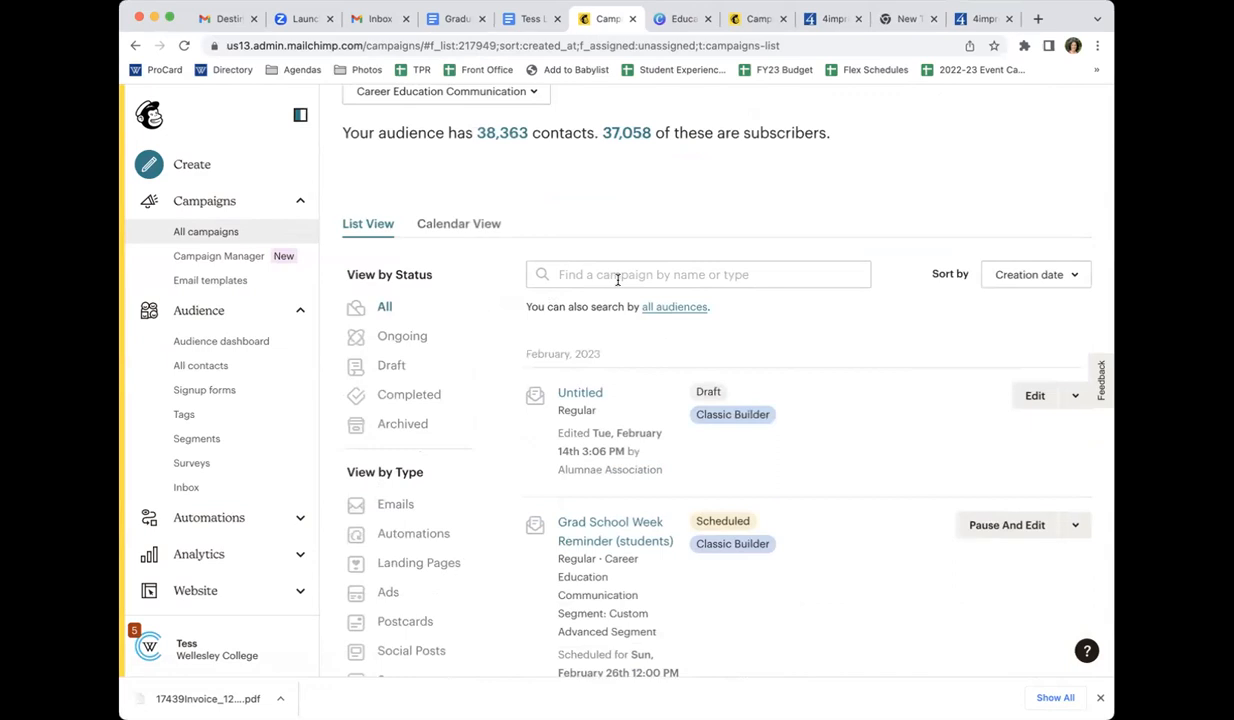
Search the Career Education Communication campaigns for "Hive Internship"
left_click(617, 276)
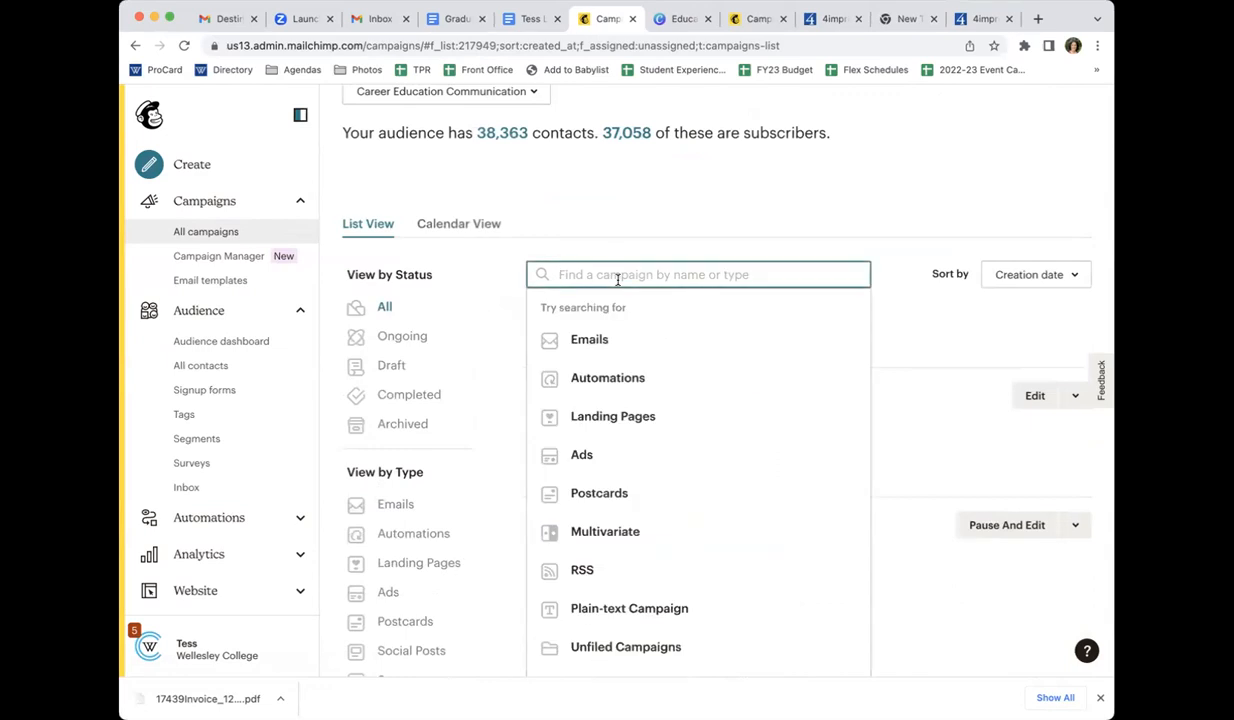
type("H")
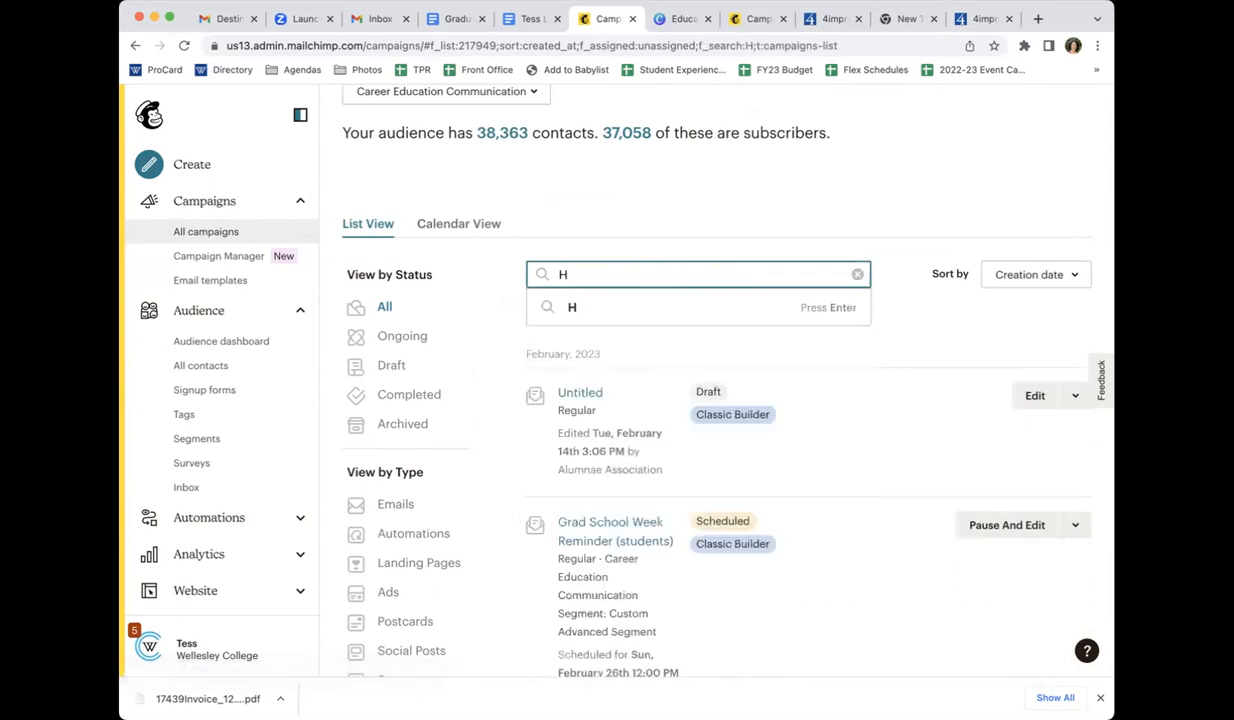
type("ive Int")
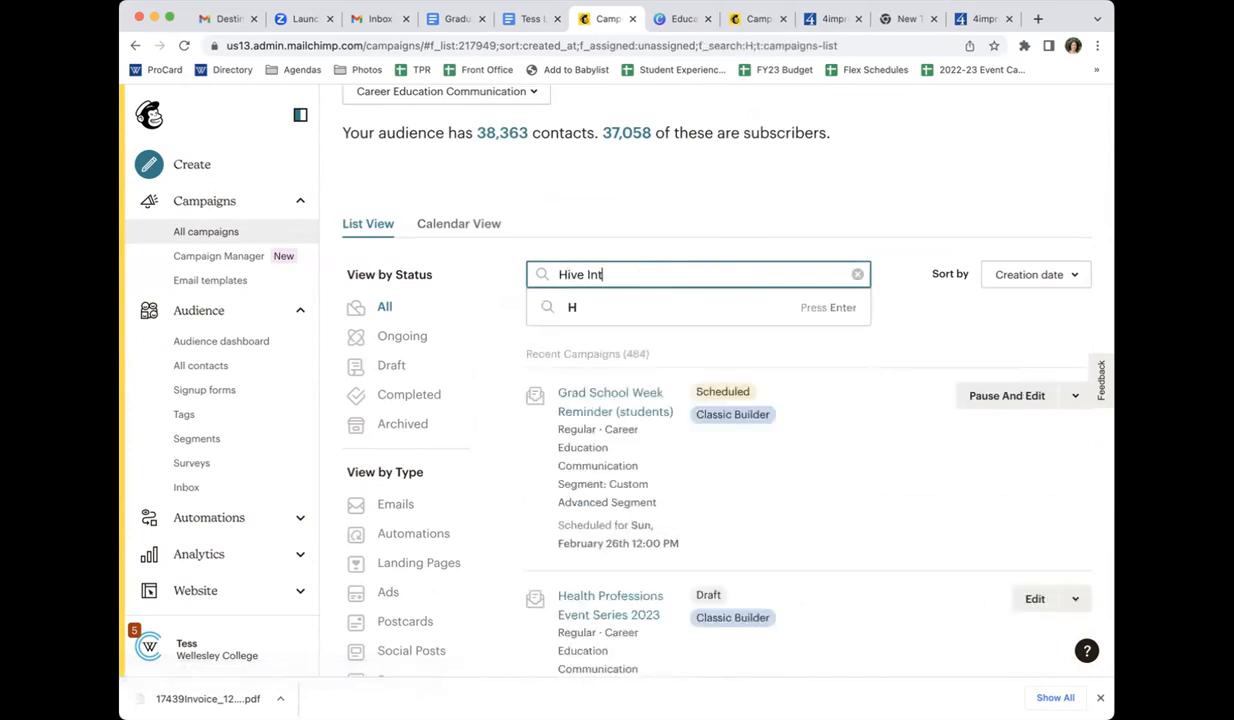
type("ernship")
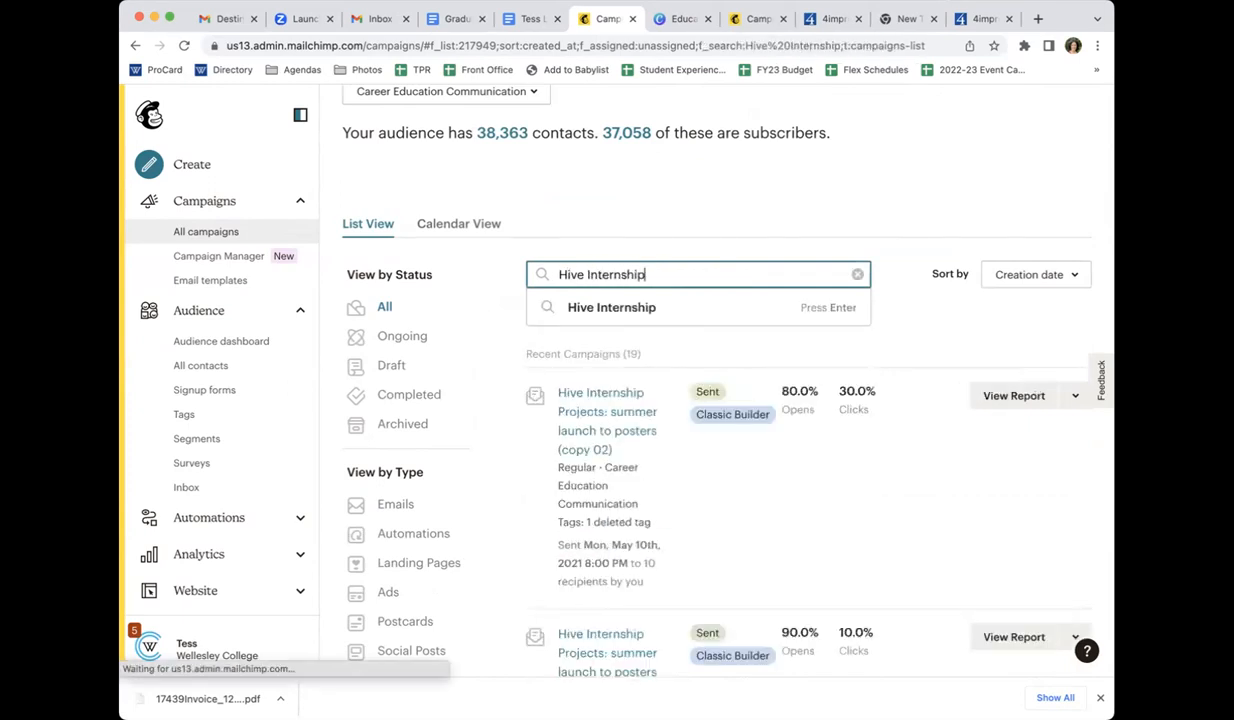
Replicate the sent "Hive Internship Projects: Summer launch to students" campaign from April 26th, 2021
scroll(747, 495, "down", 6)
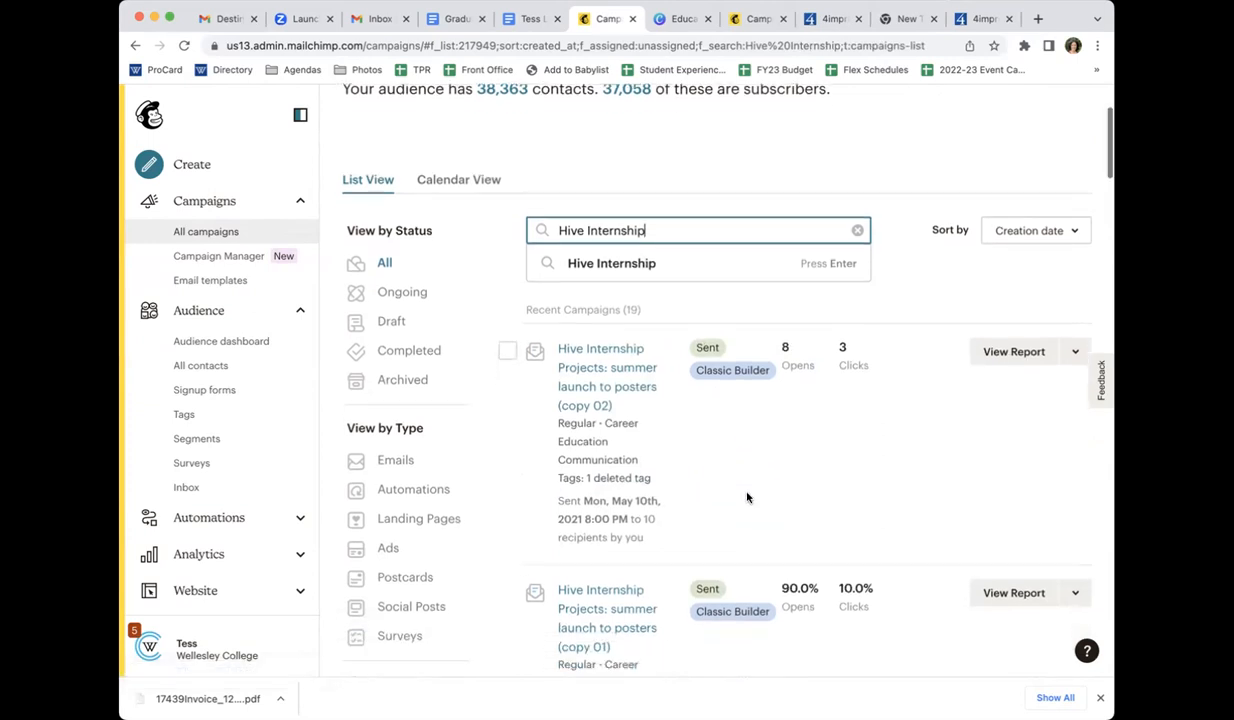
scroll(747, 497, "down", 2)
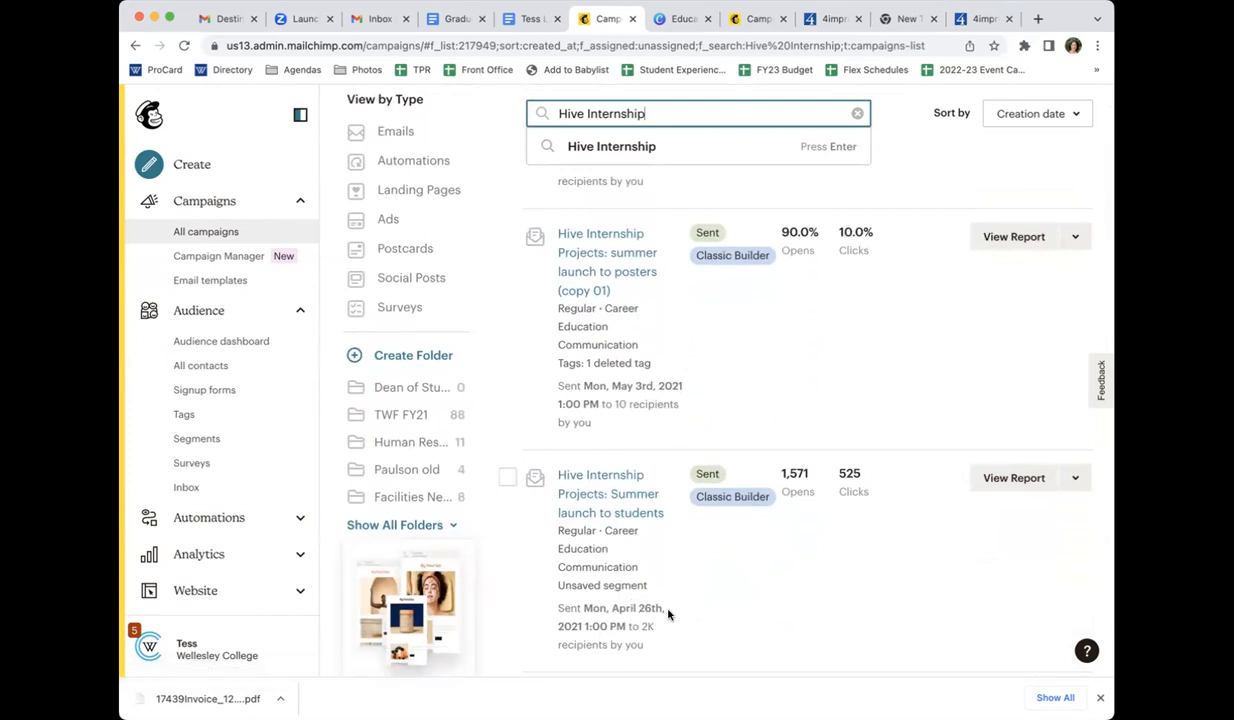
left_click(508, 483)
scroll(550, 518, "down", 2)
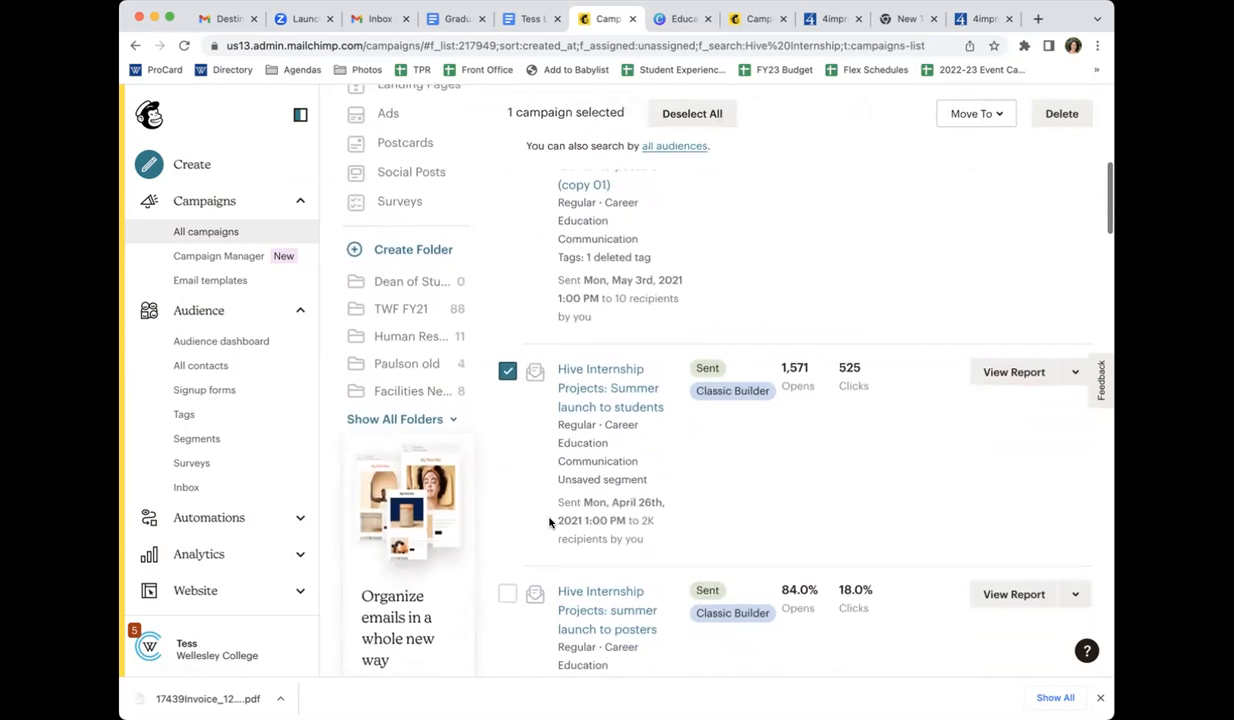
left_click(1074, 376)
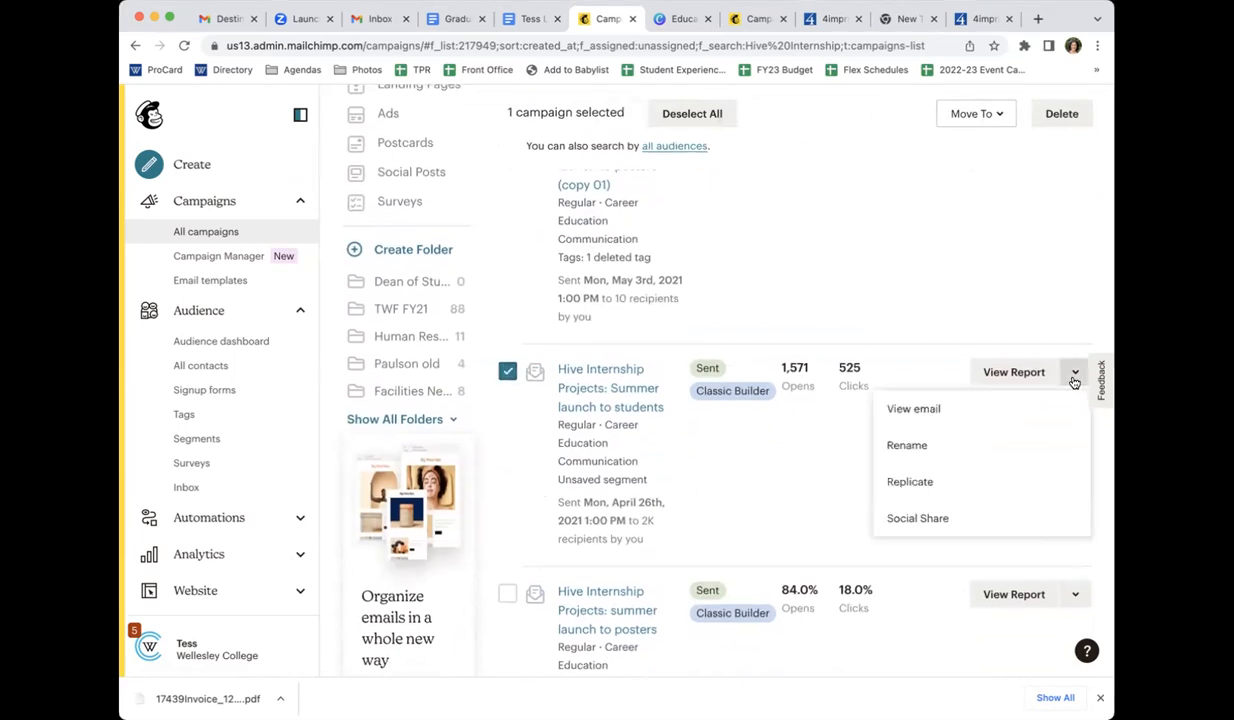
left_click(960, 492)
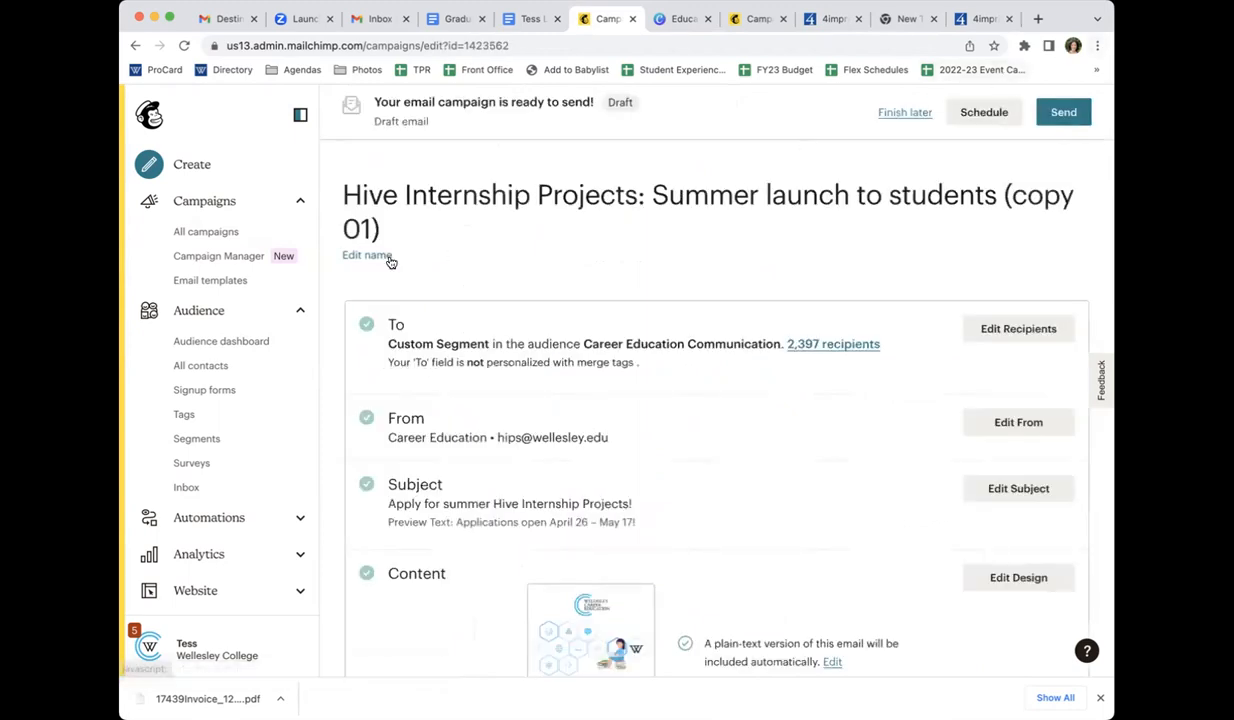
Rename the replicated campaign as "2023 Hive Internship Projects: Summer launch to students" and save the name
left_click(368, 257)
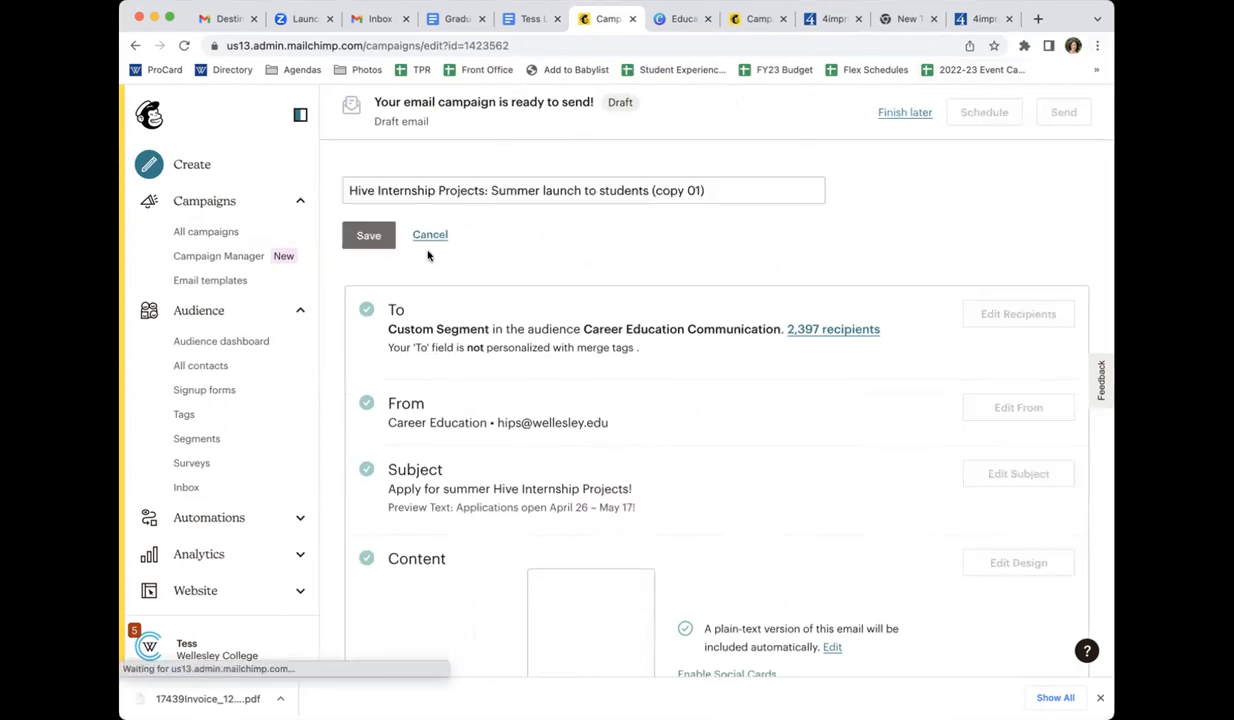
left_click(353, 190)
type("2023")
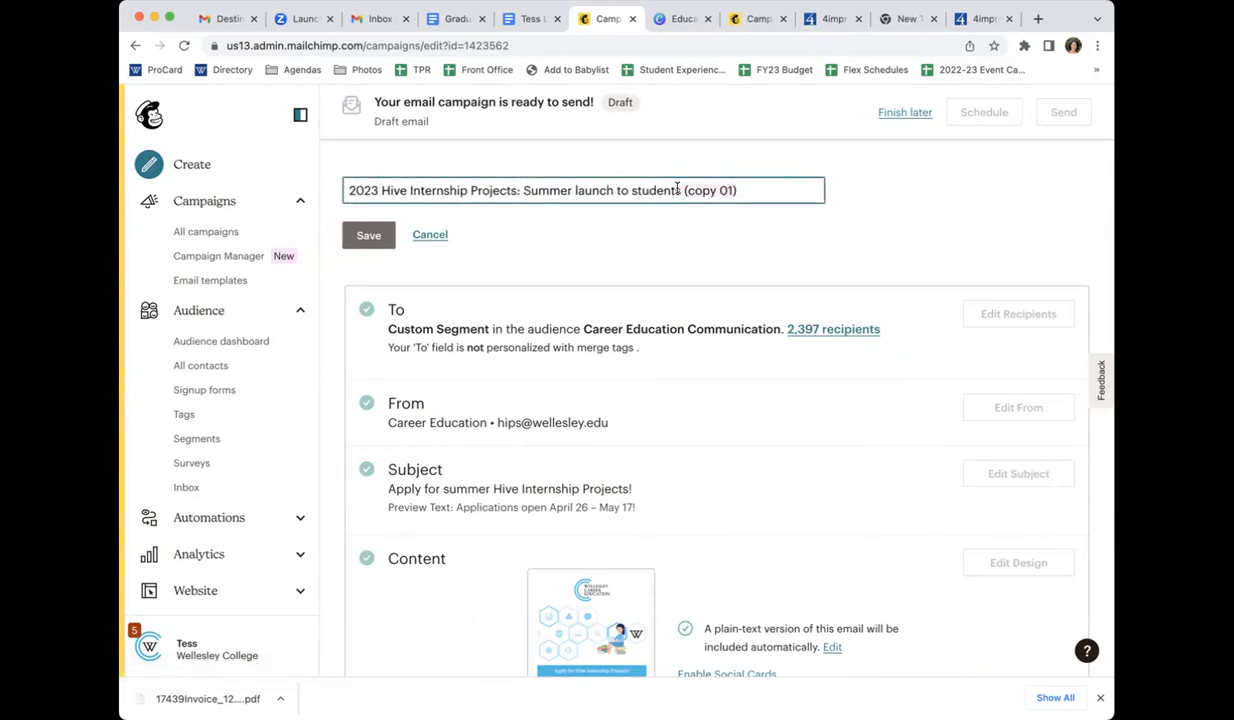
key("BackSpace")
left_click(370, 236)
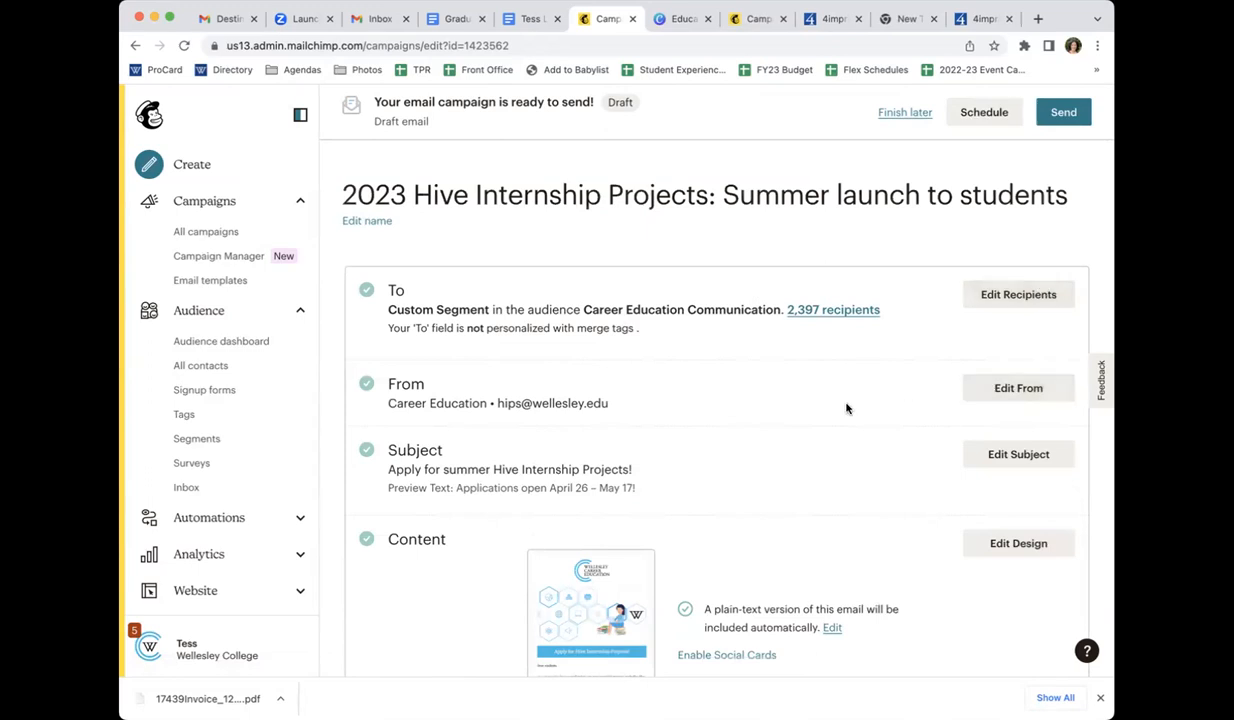
Open the campaign's From details, review the sender name and email address, and save them as they are
left_click(1005, 388)
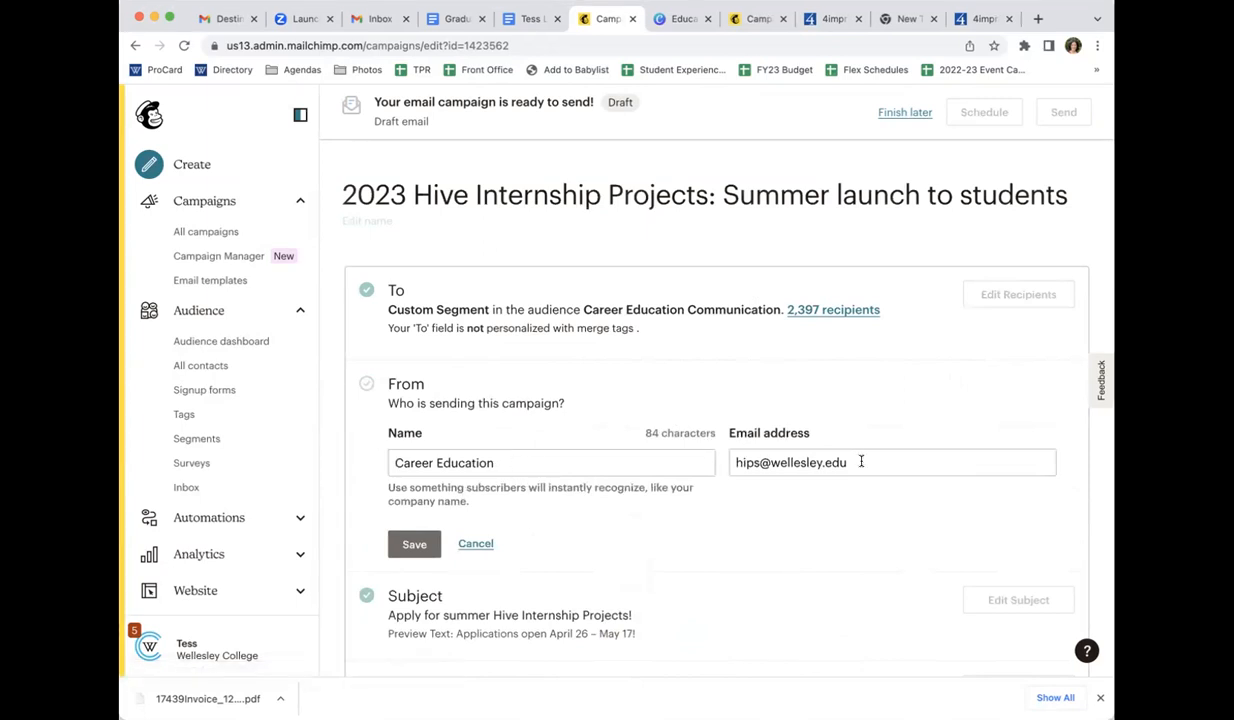
left_click(588, 463)
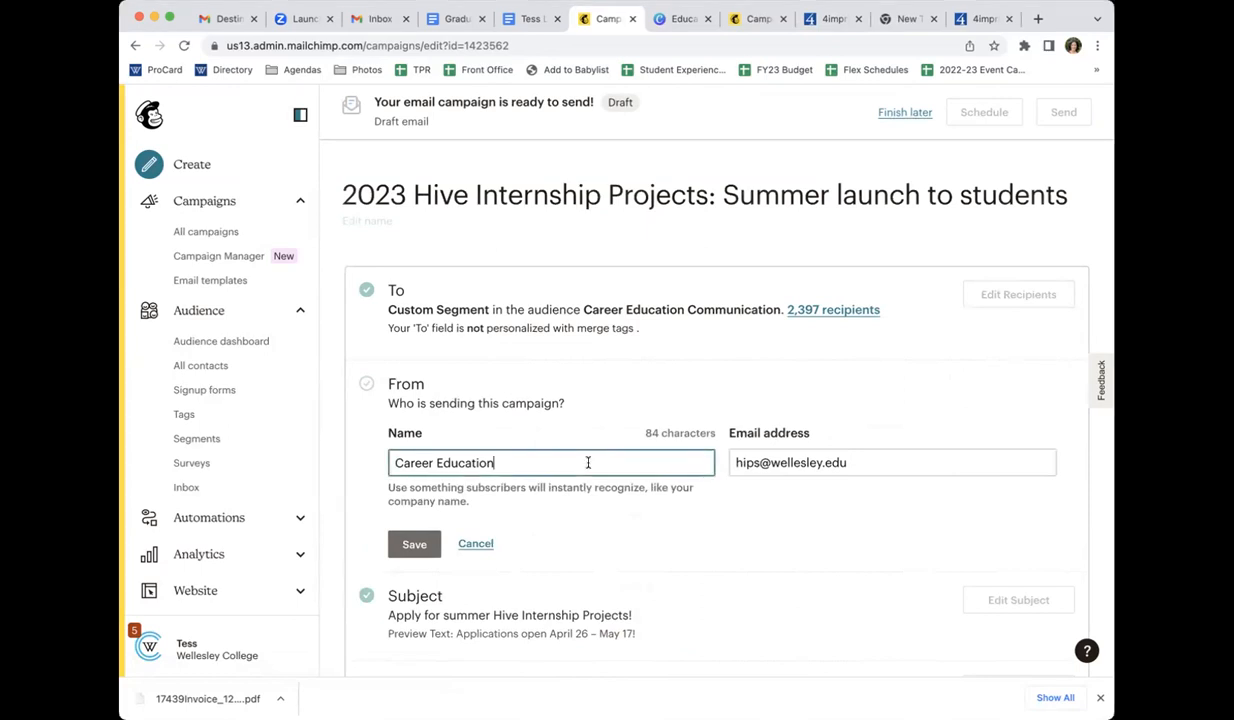
left_click(778, 462)
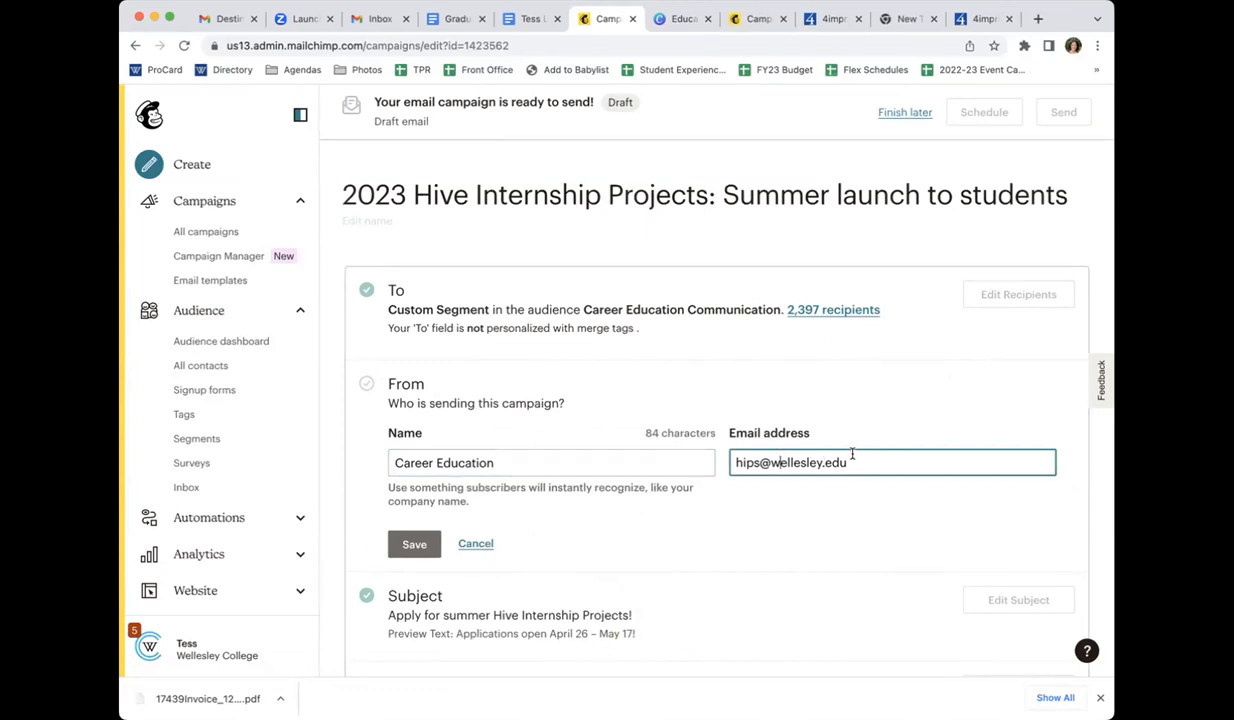
left_click(545, 470)
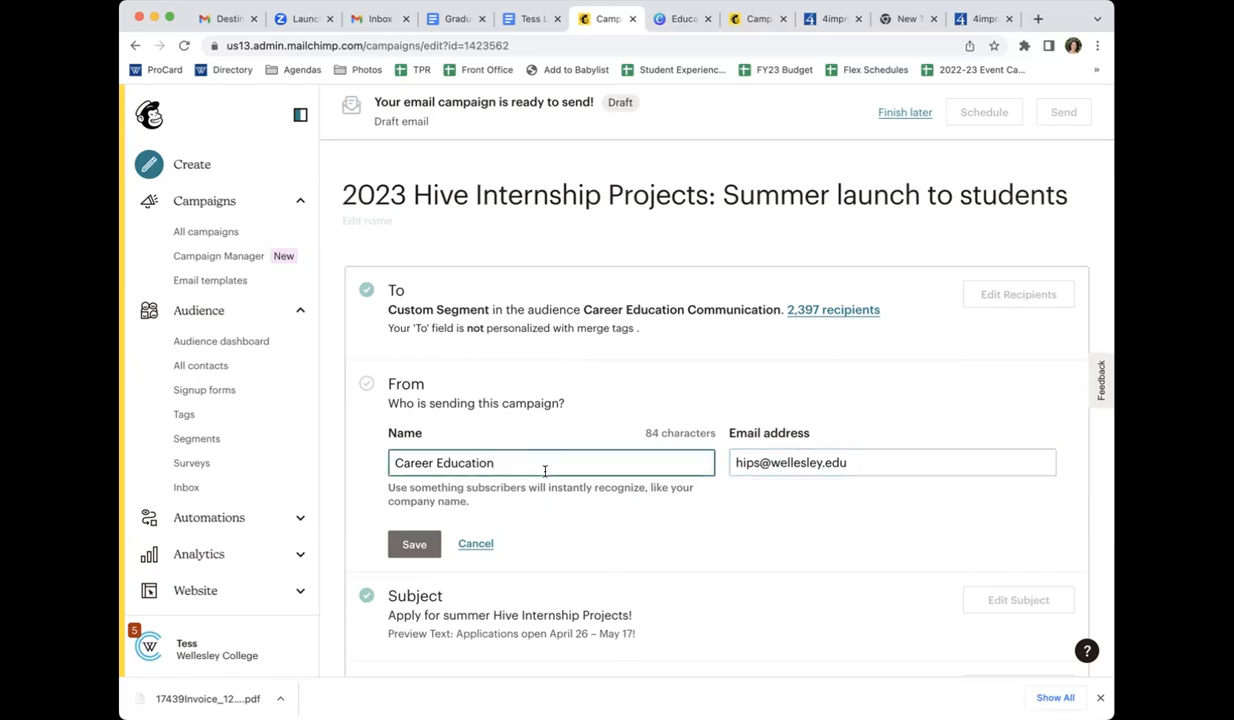
left_click(414, 544)
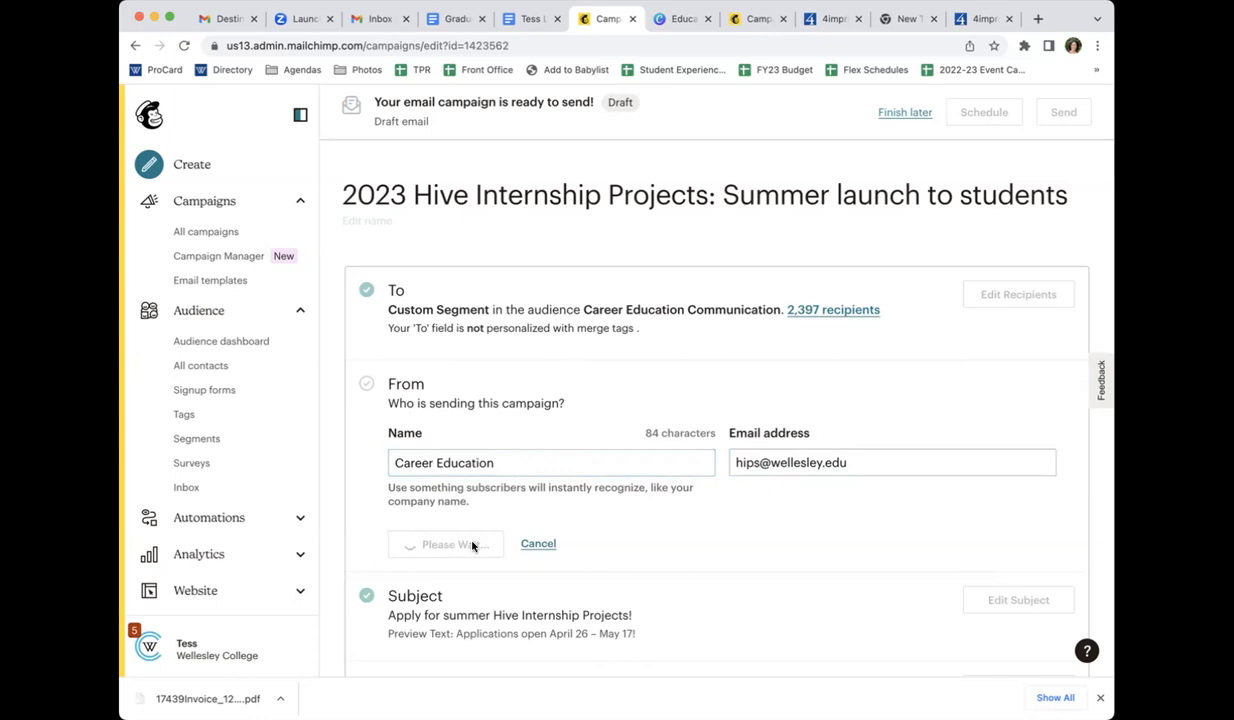
Open the campaign's Subject section, review the subject line and preview text, and save them as they are
scroll(629, 553, "down", 1)
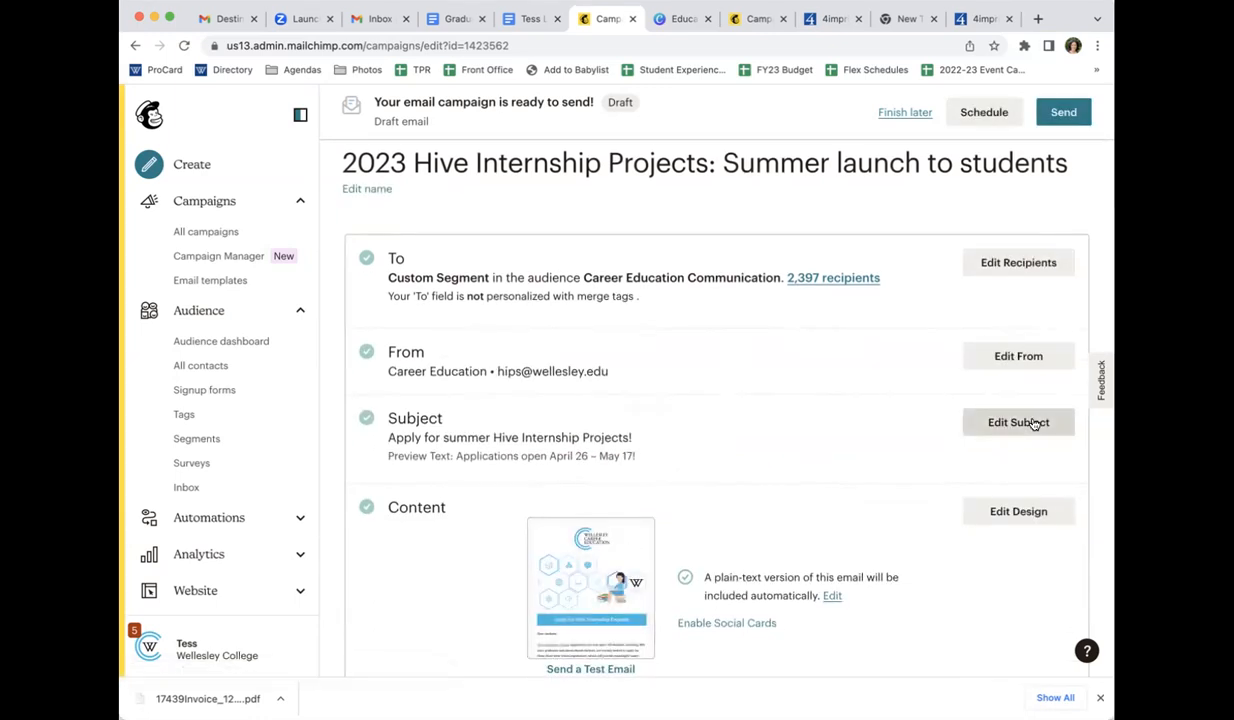
left_click(1033, 423)
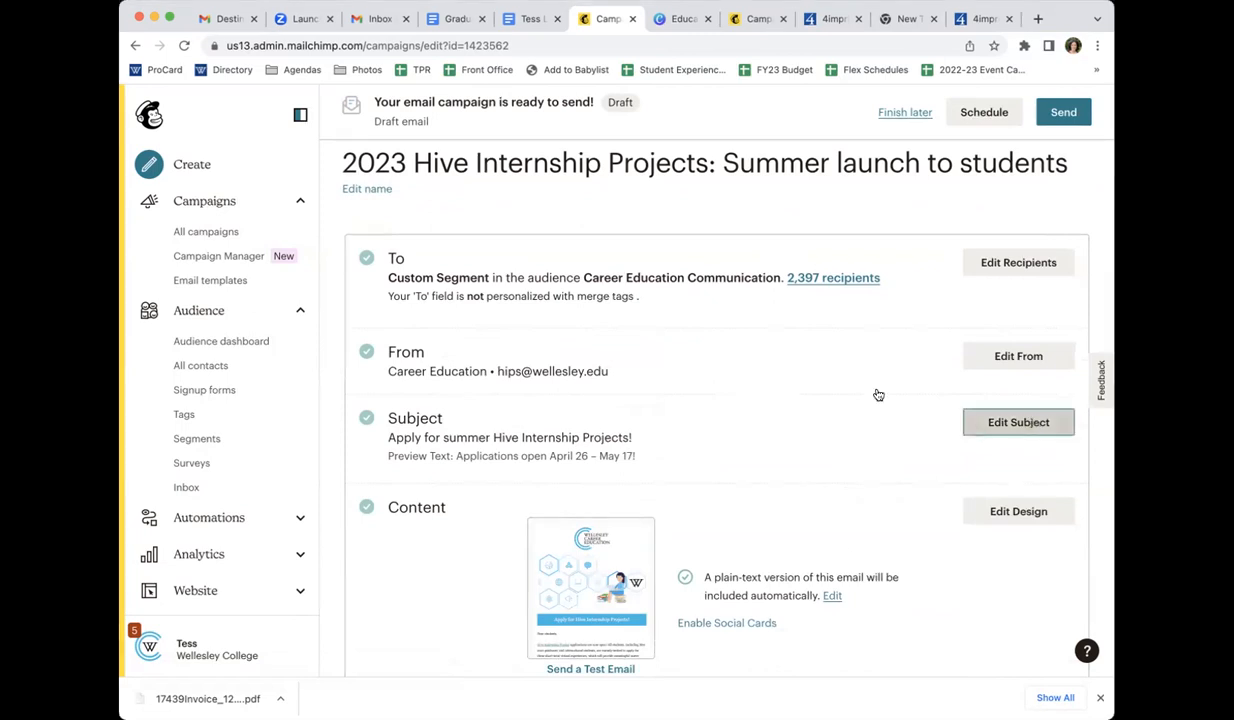
scroll(470, 589, "down", 1)
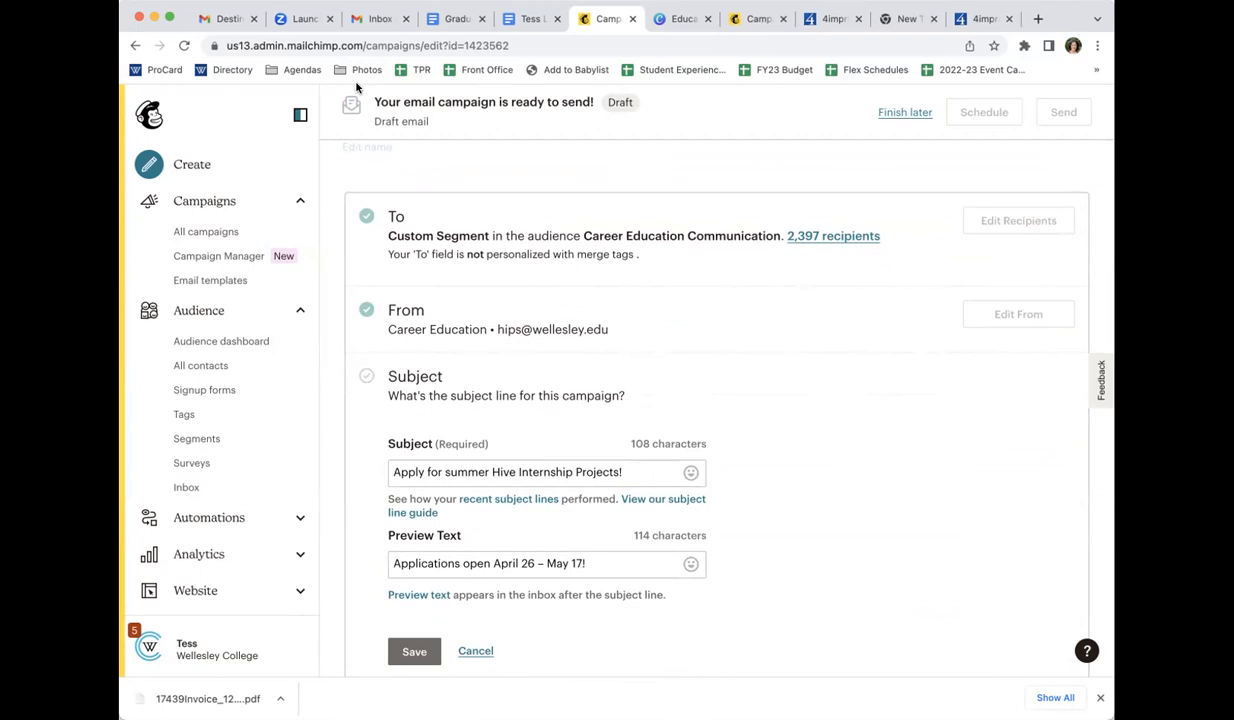
left_click(413, 652)
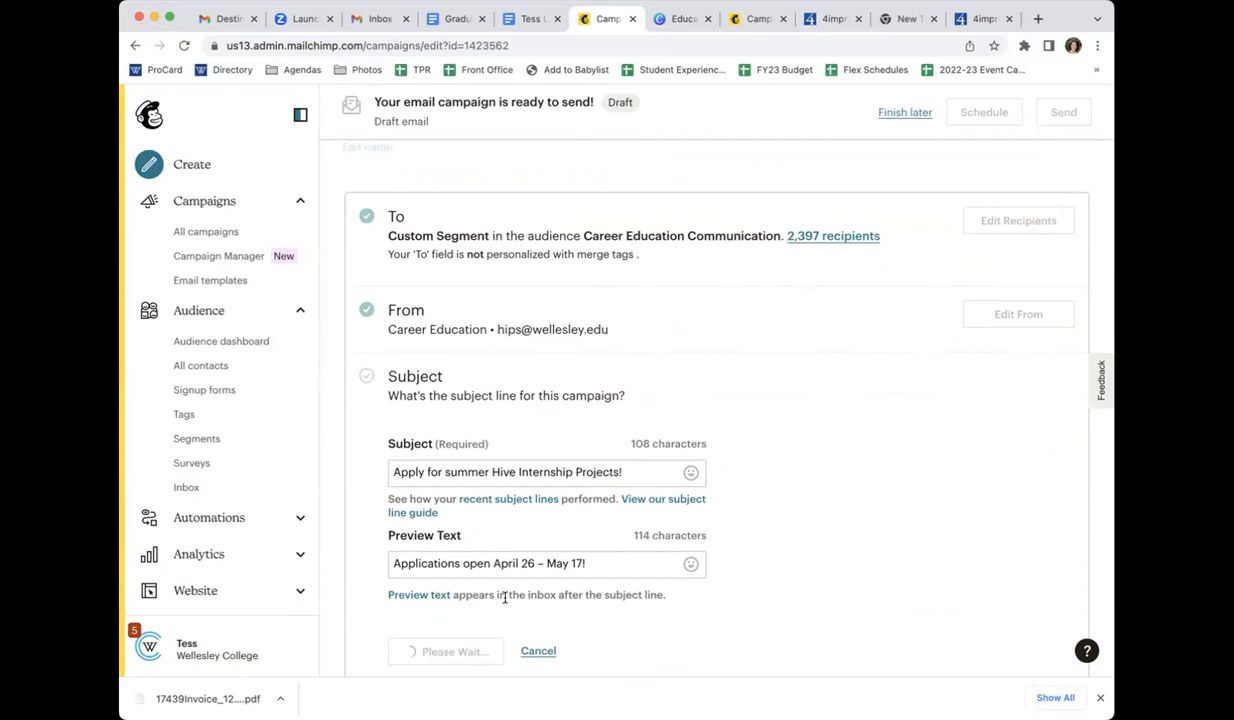
Open the campaign's email design for editing and read through the content from the header to the footer
scroll(505, 598, "down", 1)
scroll(609, 560, "down", 1)
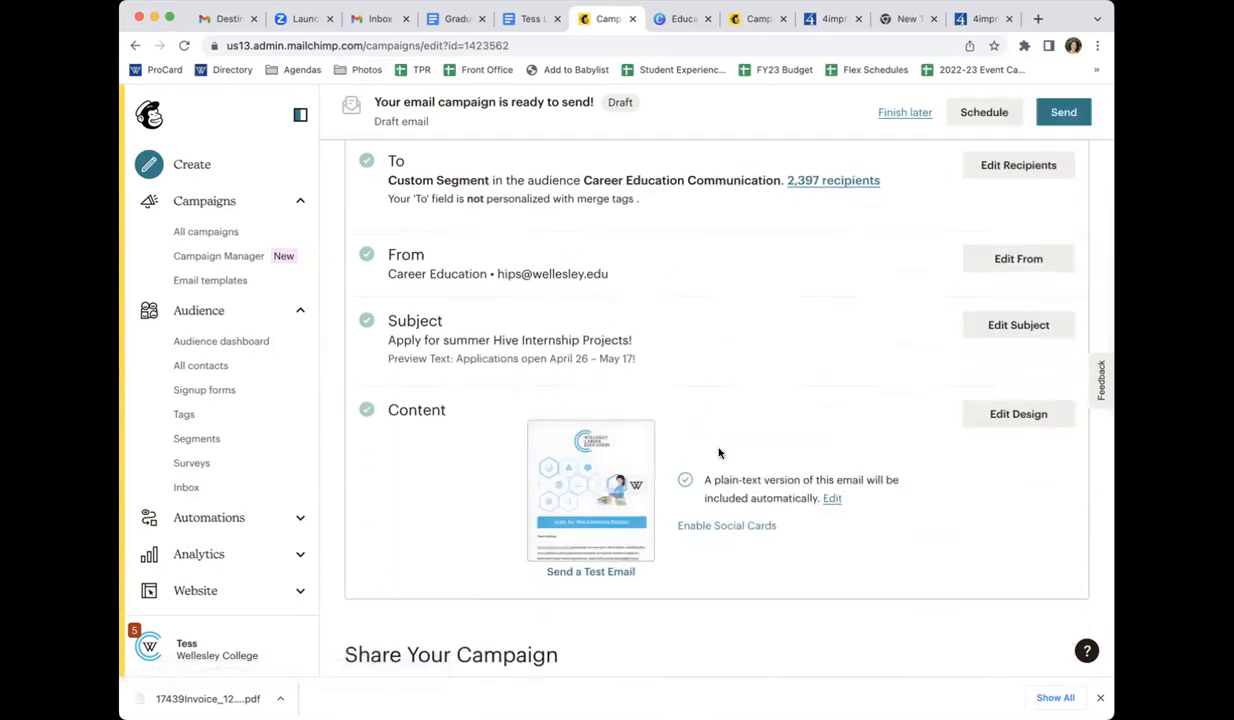
left_click(1017, 428)
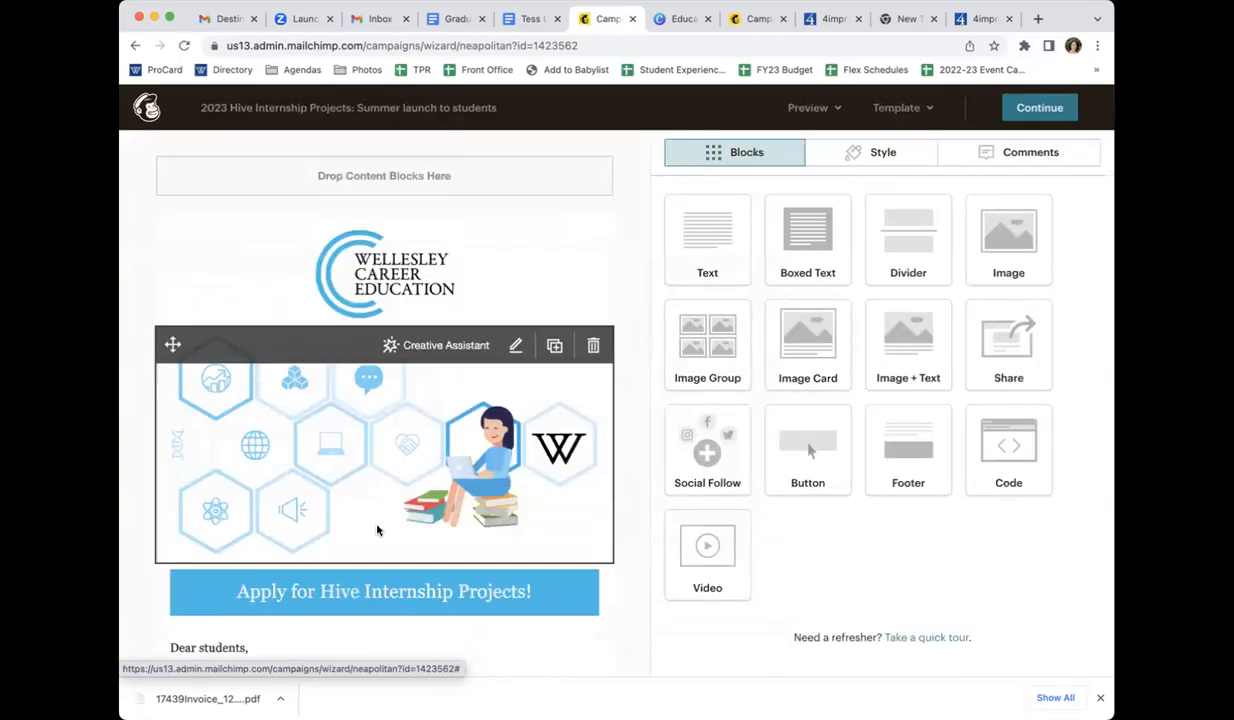
scroll(377, 528, "down", 3)
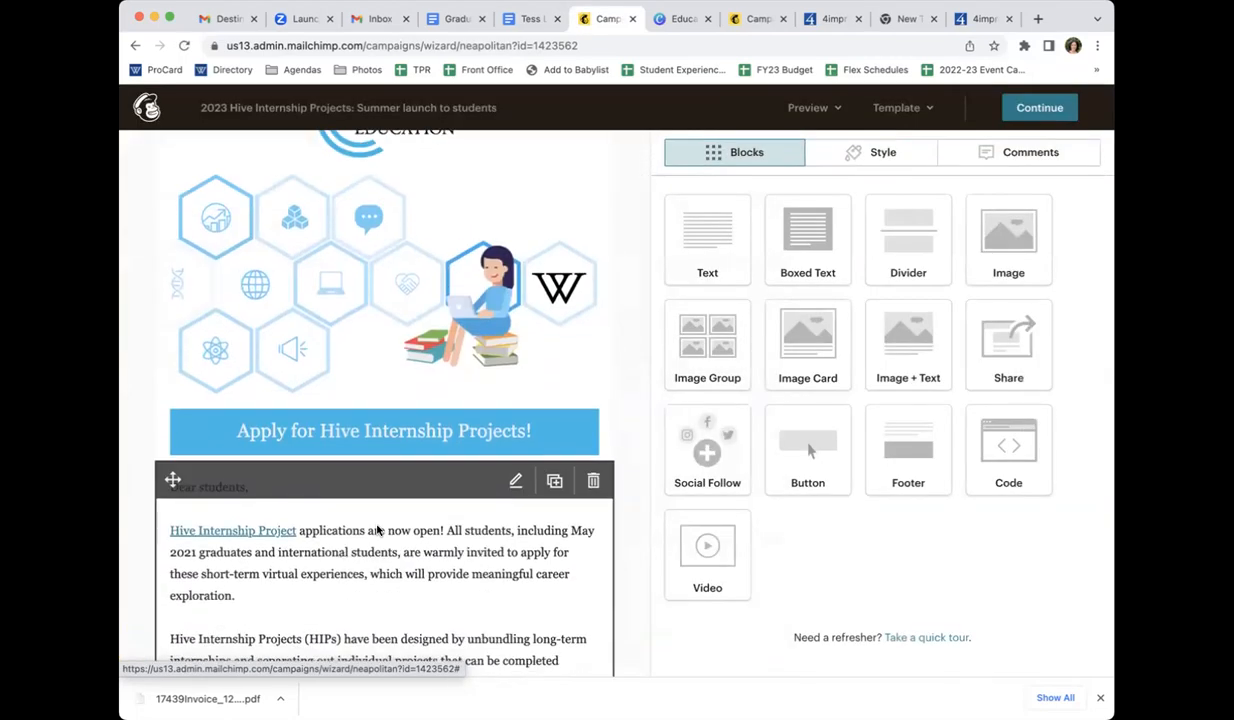
scroll(307, 662, "down", 2)
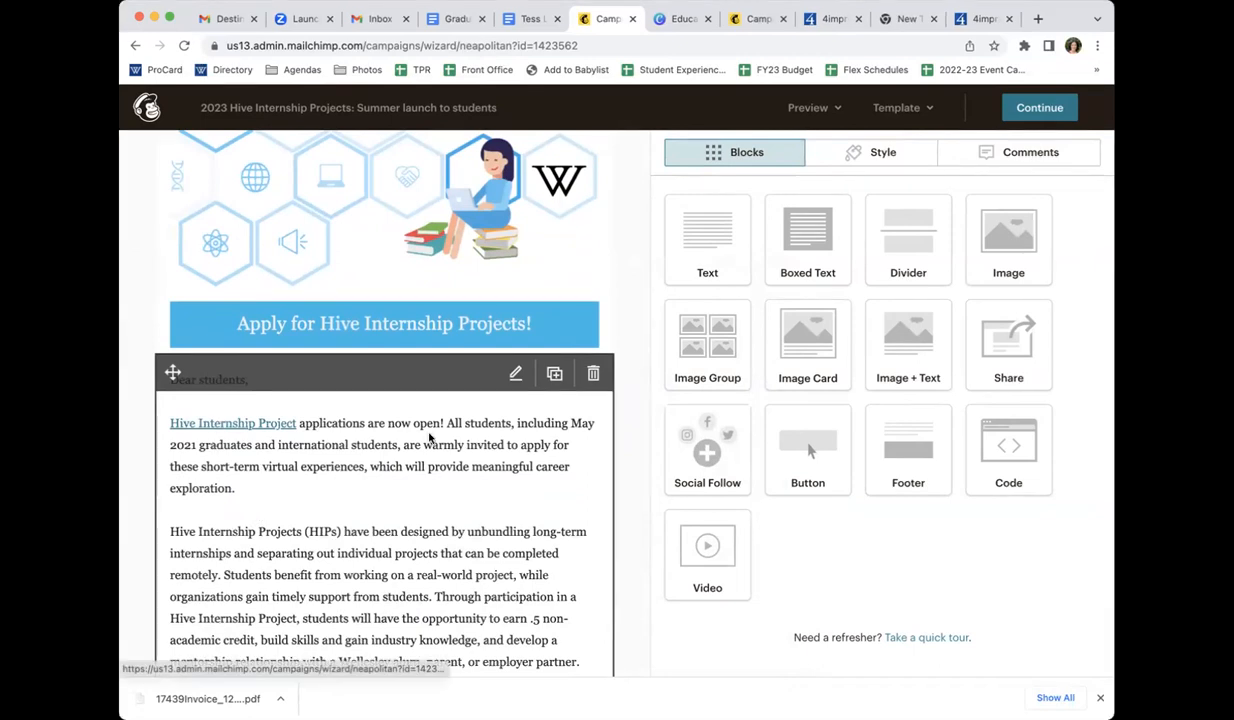
scroll(430, 438, "down", 2)
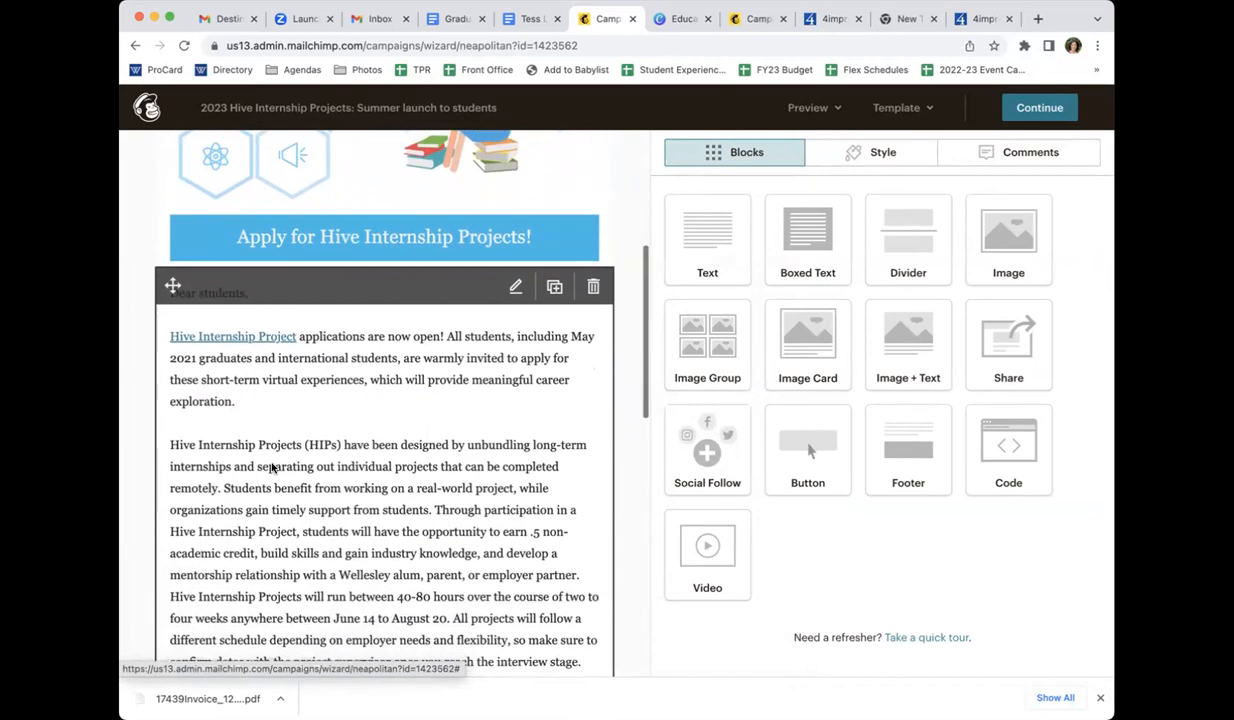
scroll(271, 465, "down", 10)
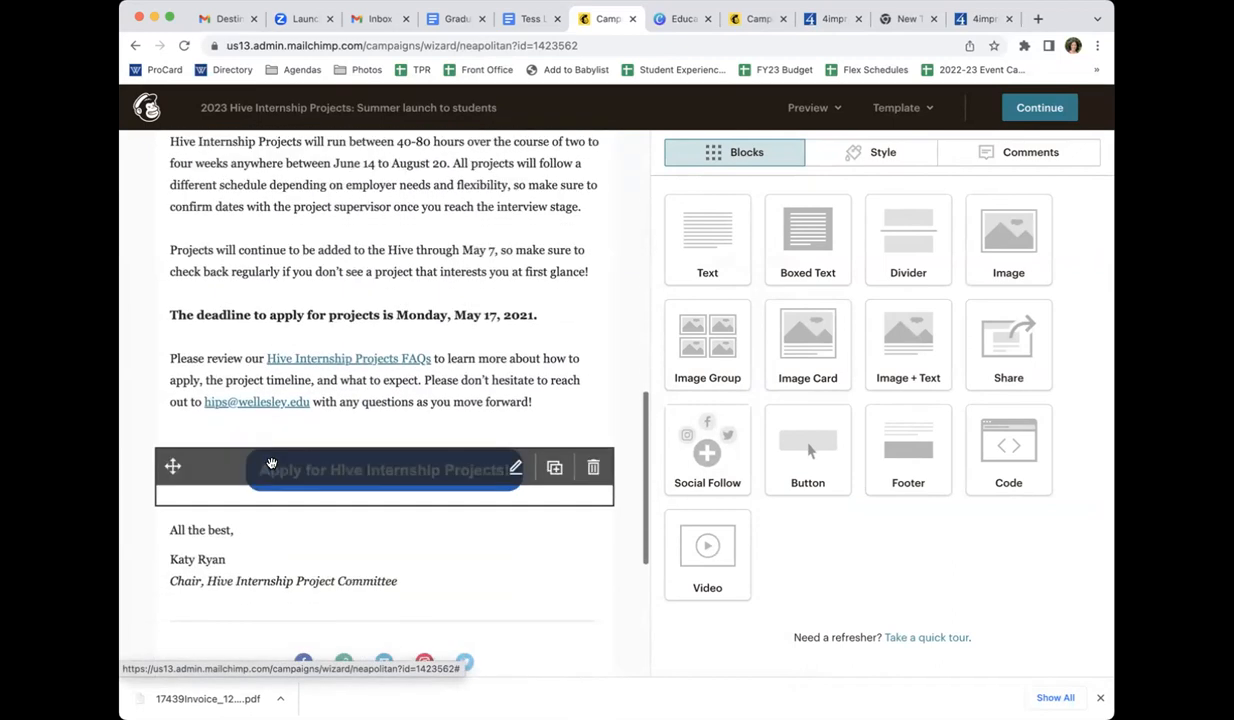
scroll(271, 465, "down", 5)
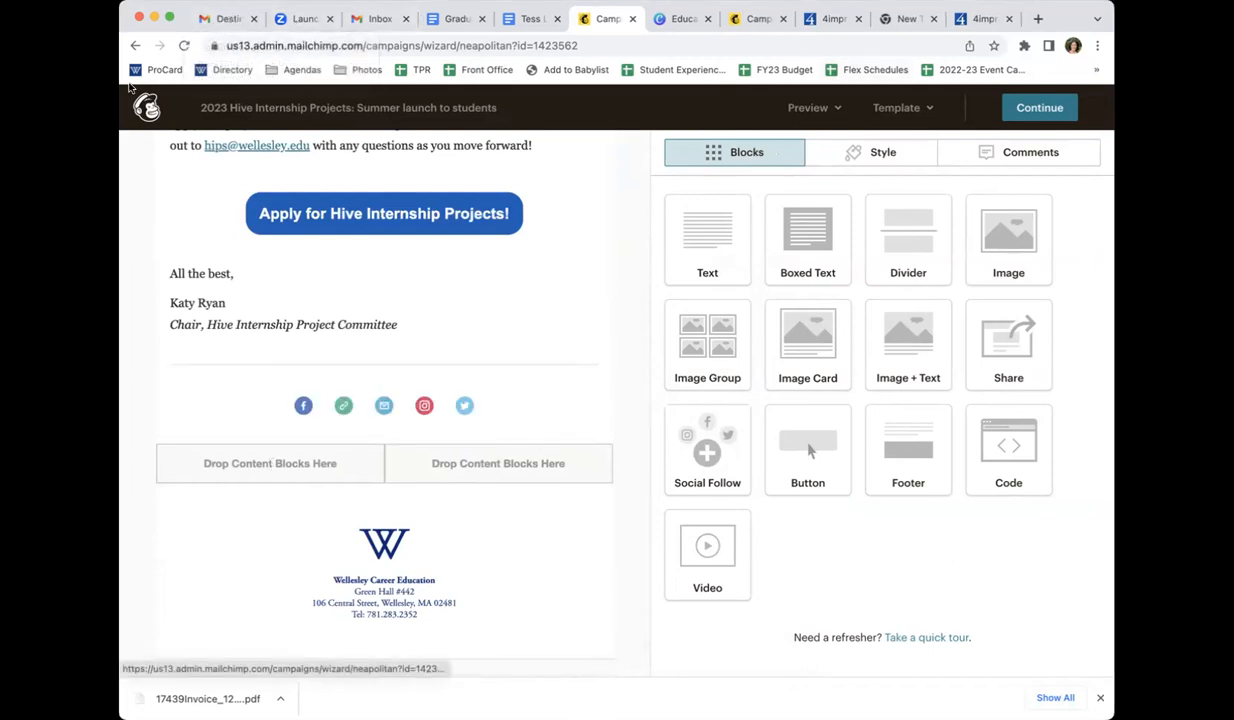
left_click(234, 69)
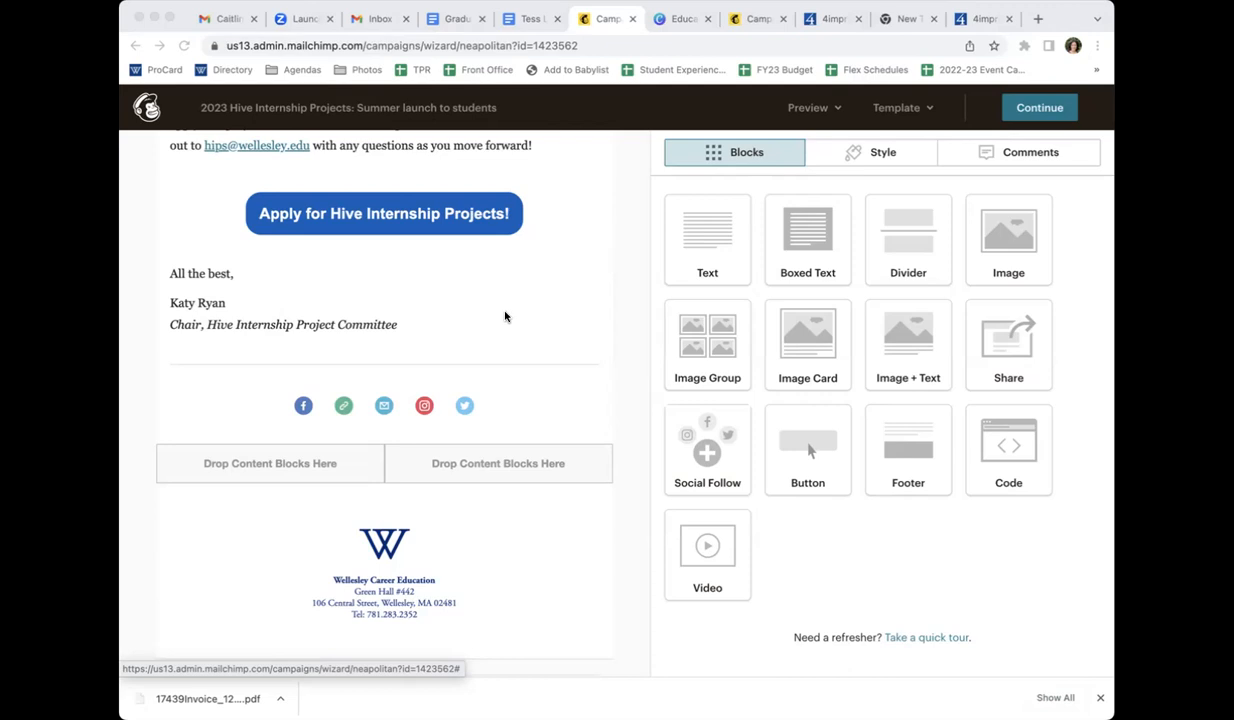
Open the main body text block for editing, select its opening lines, then save and close the block without changes
scroll(440, 291, "up", 1)
scroll(440, 291, "up", 5)
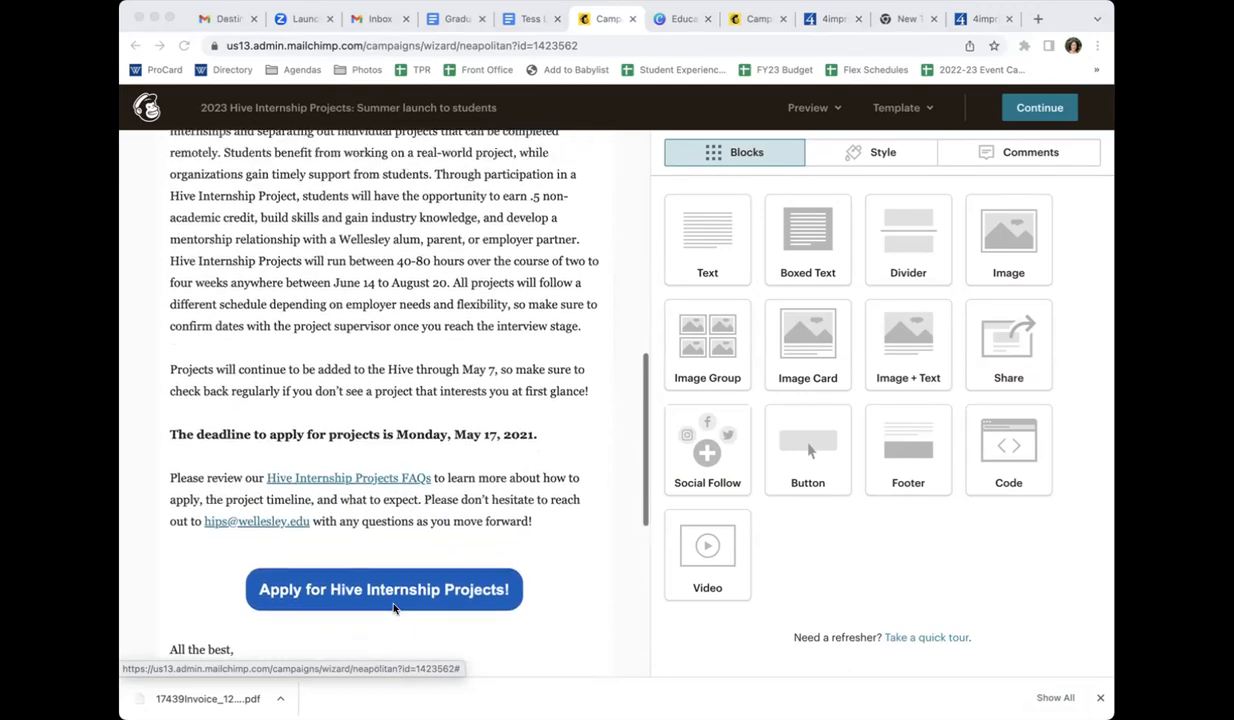
scroll(450, 338, "up", 4)
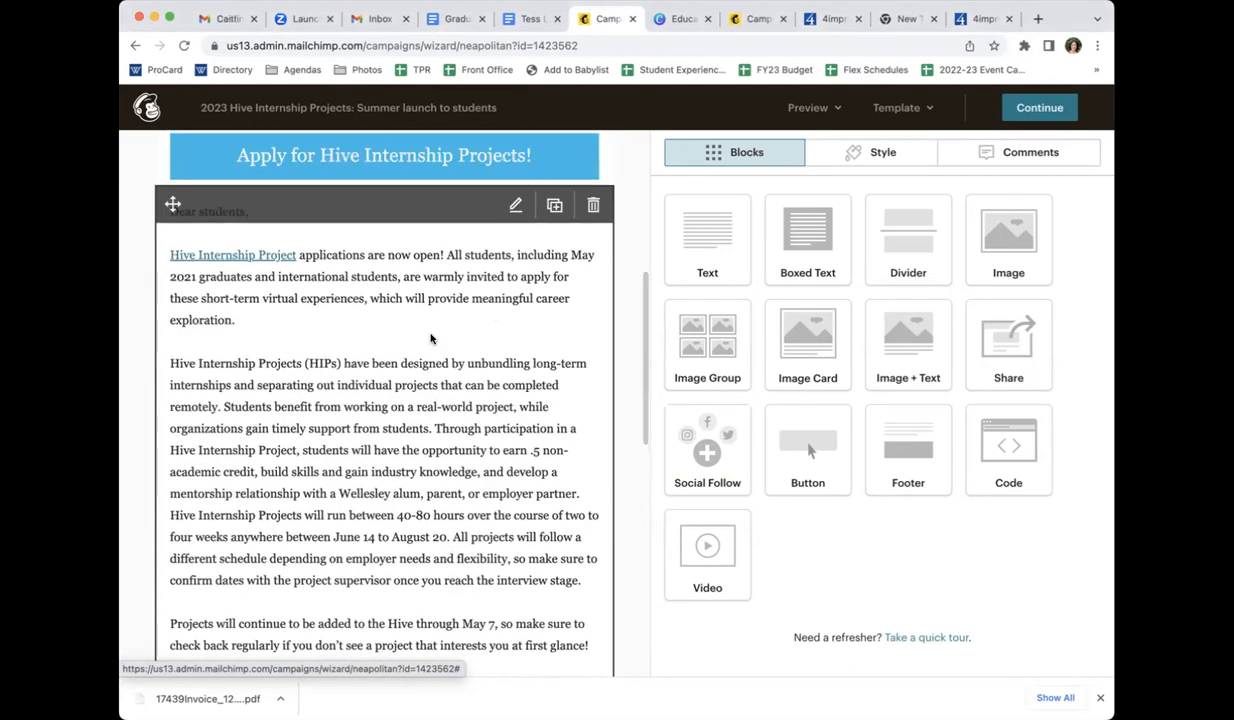
scroll(435, 338, "up", 4)
scroll(440, 320, "down", 3)
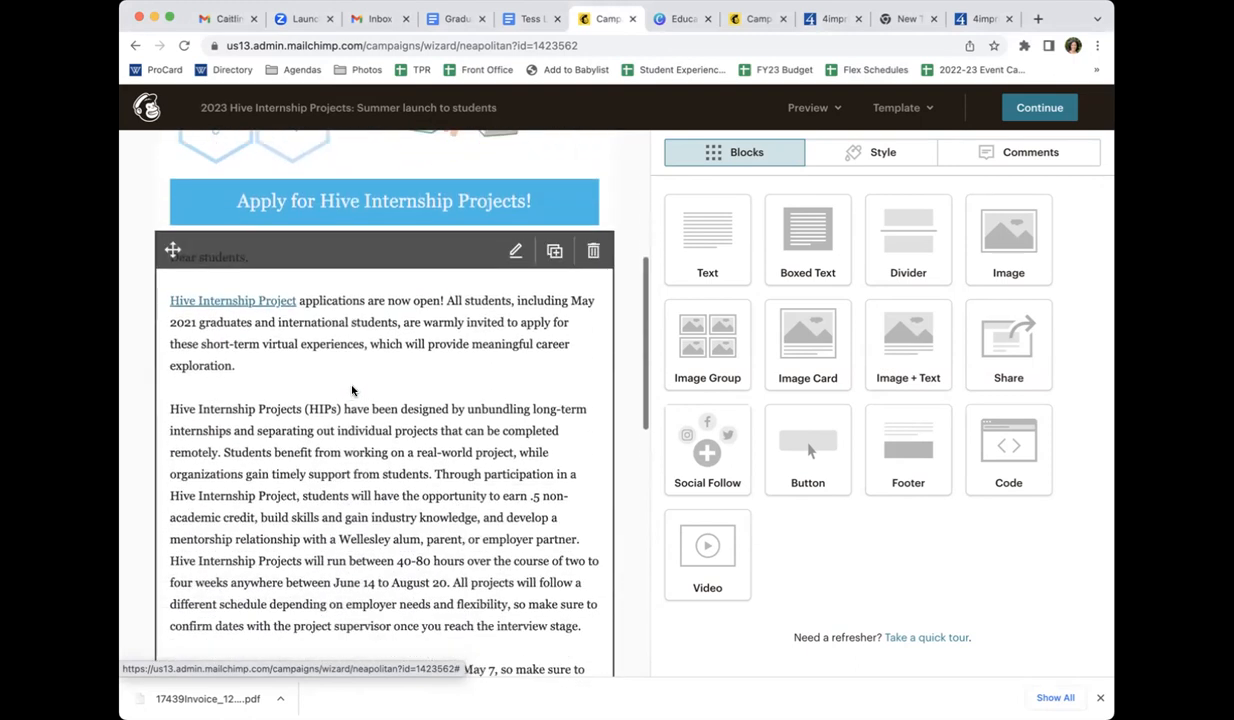
left_click(512, 248)
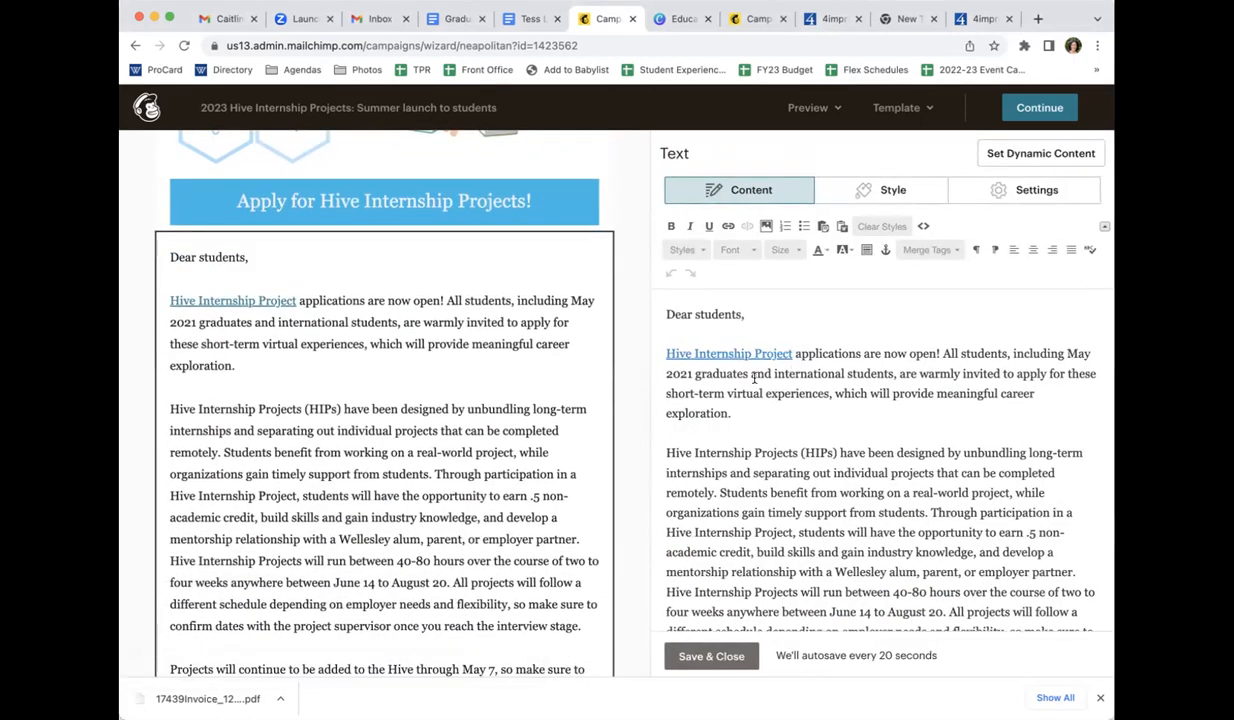
left_click_drag(776, 376, 665, 343)
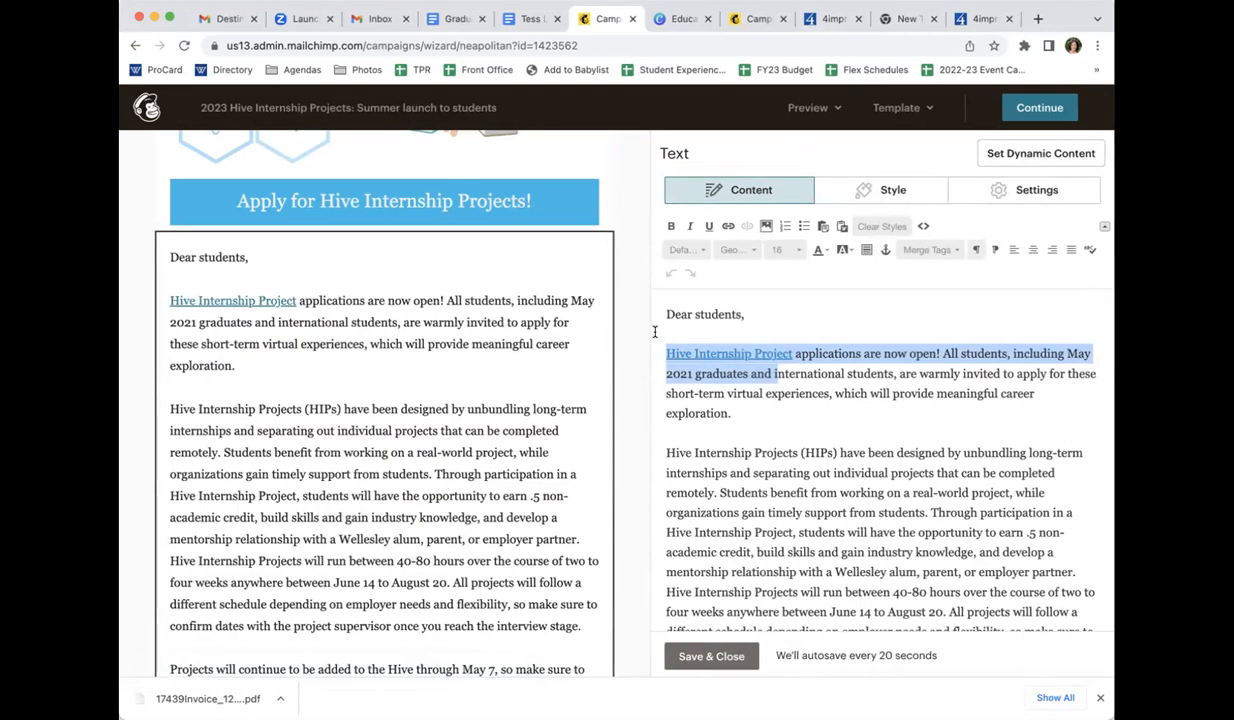
left_click(766, 322)
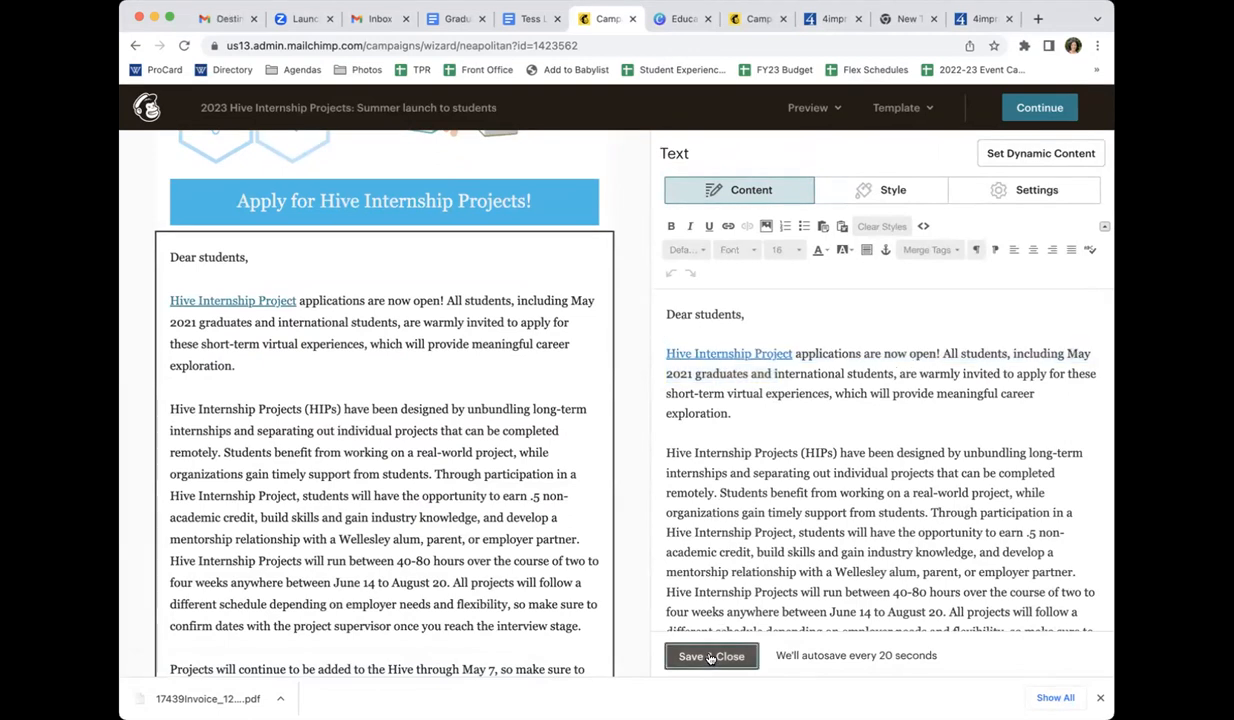
left_click(711, 657)
Insert an Image block between the body text and the "Apply for Hive Internship Projects!" button
scroll(482, 524, "up", 4)
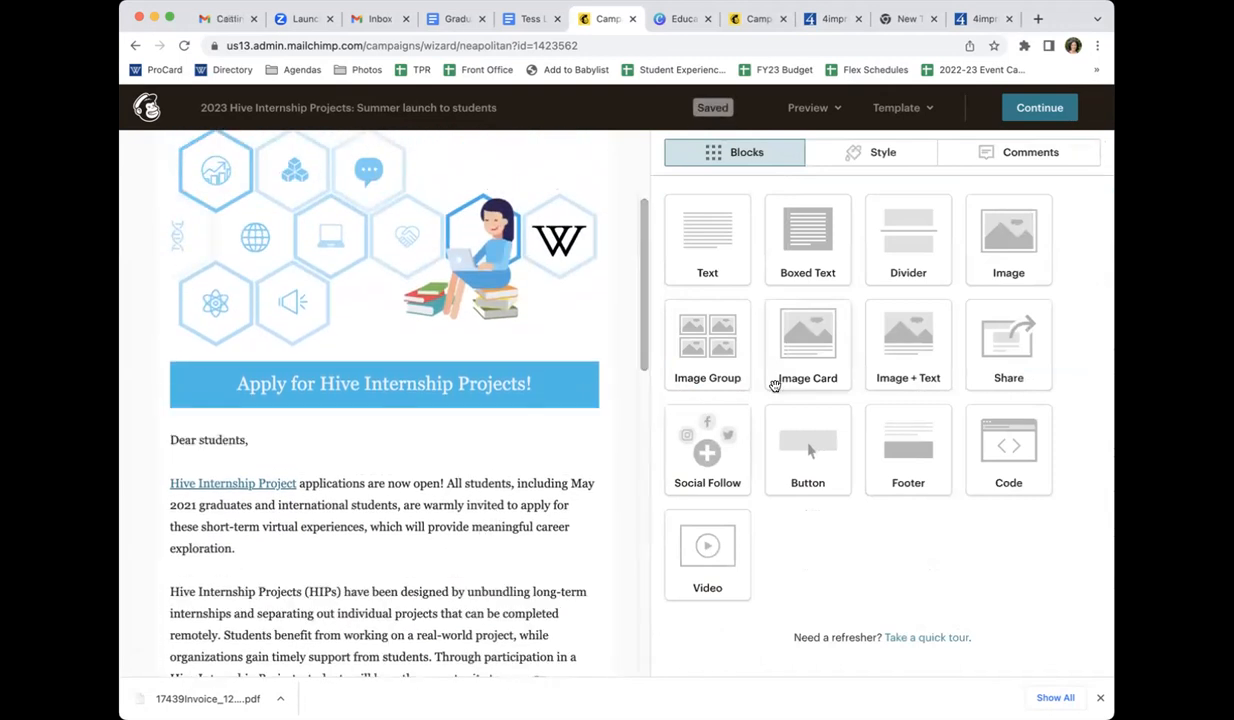
mouse_move(404, 493)
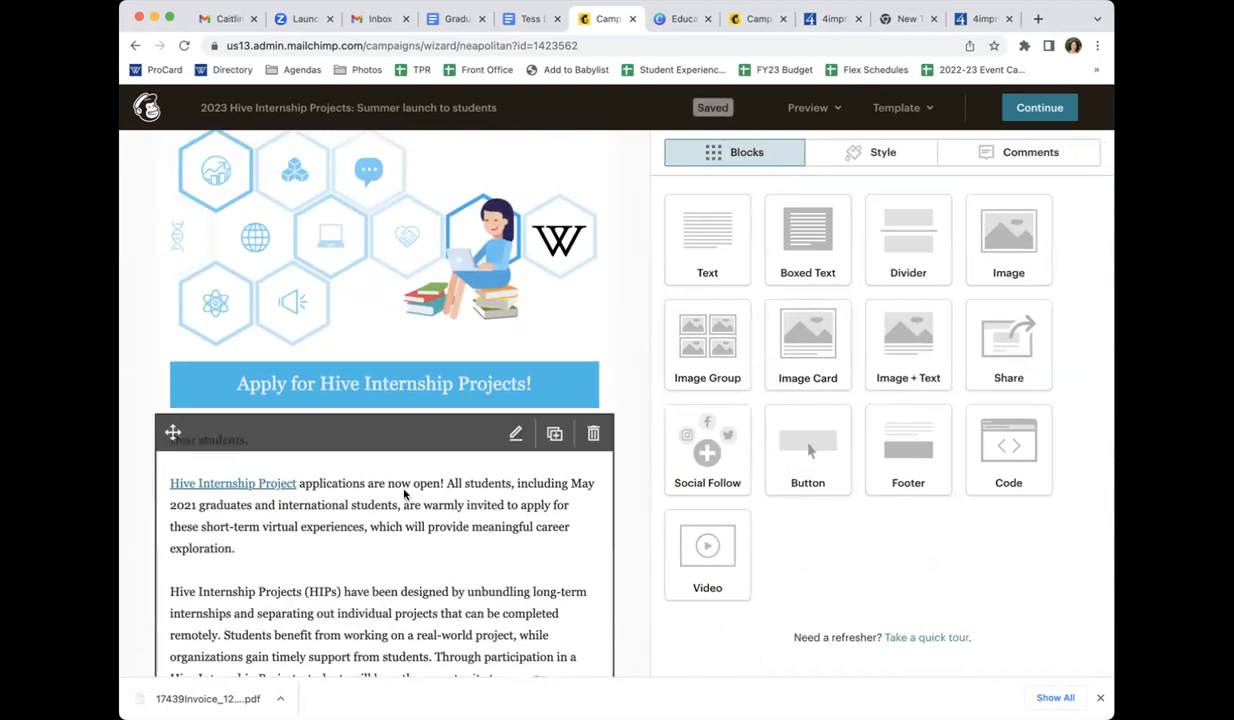
scroll(404, 493, "down", 10)
mouse_move(806, 456)
left_mouse_down()
mouse_move(485, 549)
mouse_move(496, 499)
mouse_move(552, 518)
mouse_move(490, 528)
mouse_move(840, 431)
mouse_move(814, 438)
left_mouse_up()
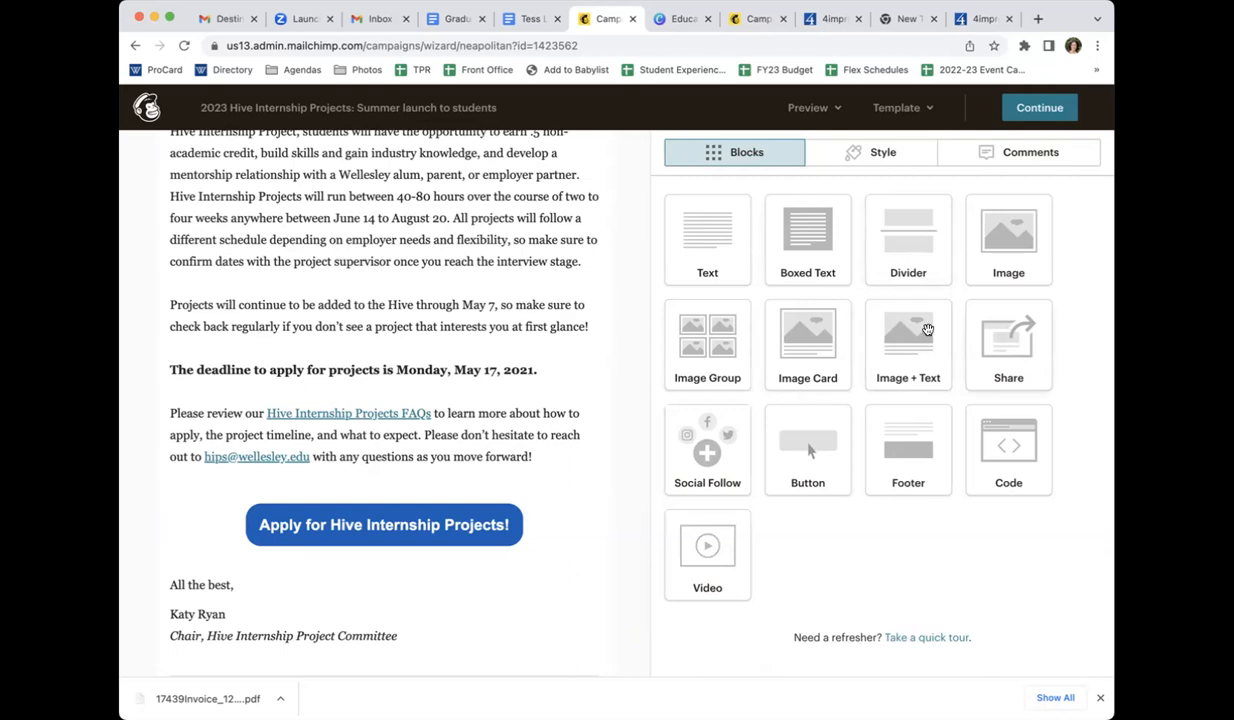
left_click_drag(996, 242, 496, 497)
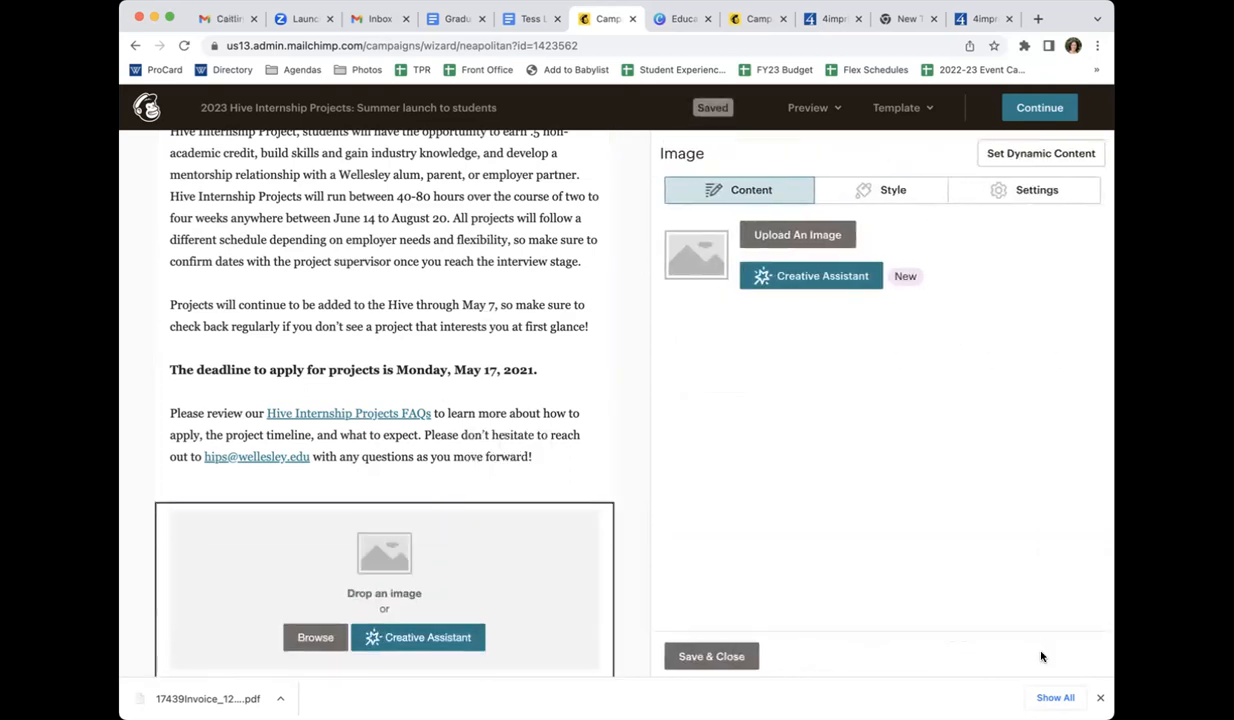
Place Internships_monogram.png in the new Image block, view its style options, and save and close the block
left_click_drag(494, 565, 484, 561)
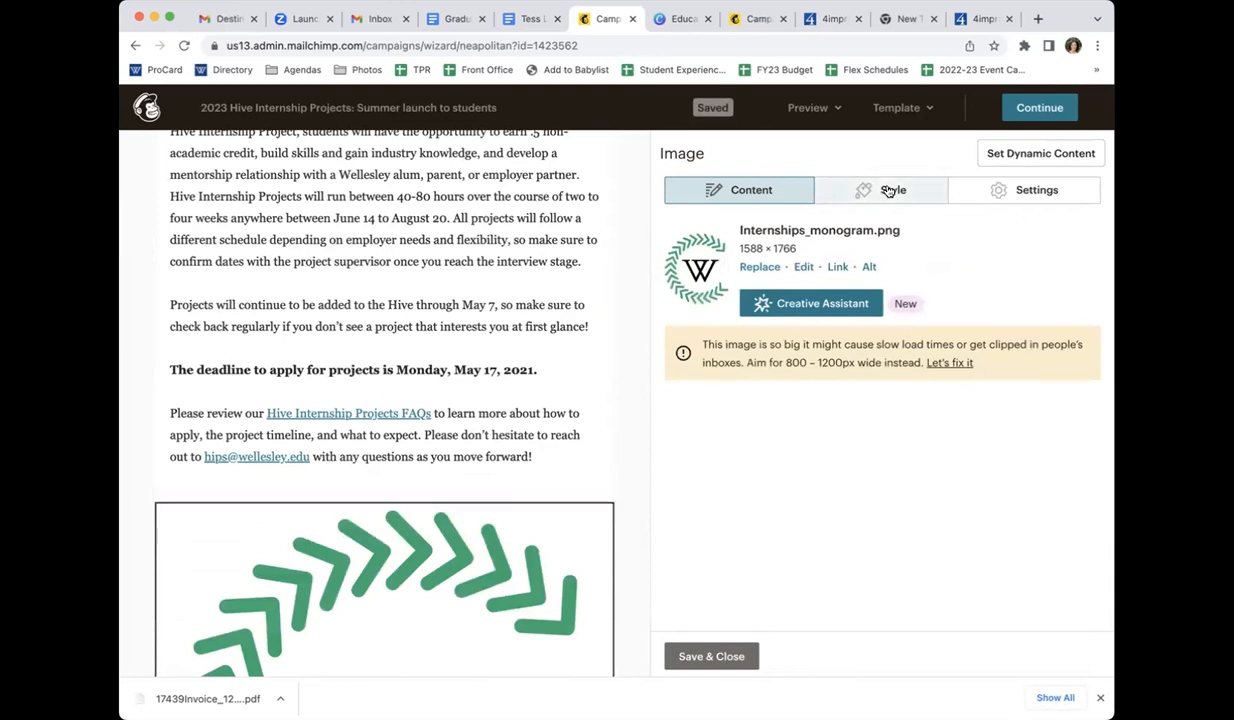
scroll(404, 610, "down", 3)
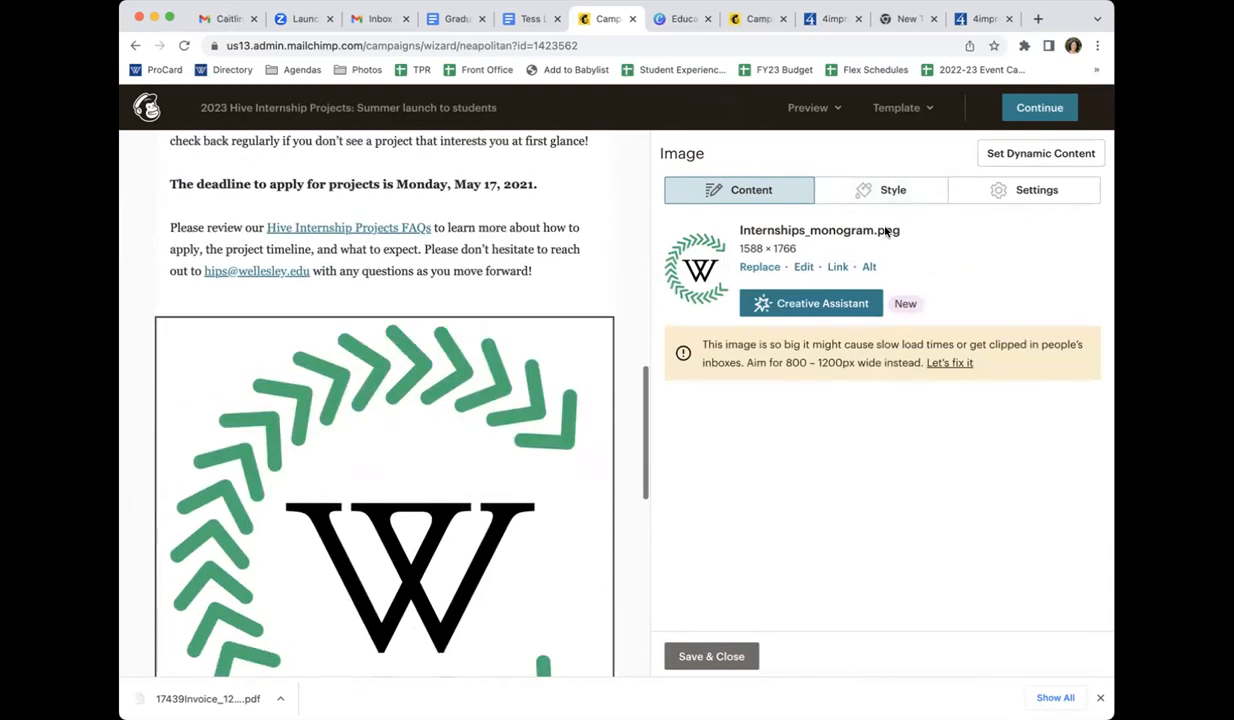
left_click(893, 189)
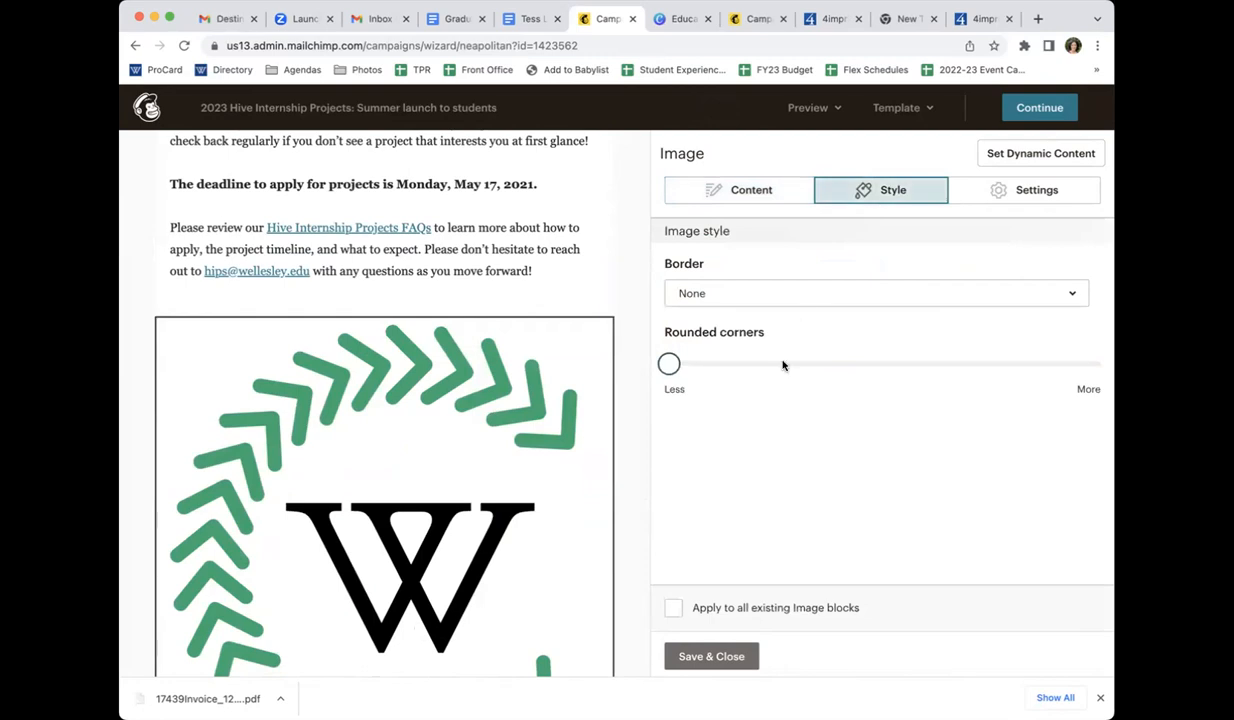
left_click(708, 655)
scroll(501, 593, "down", 3)
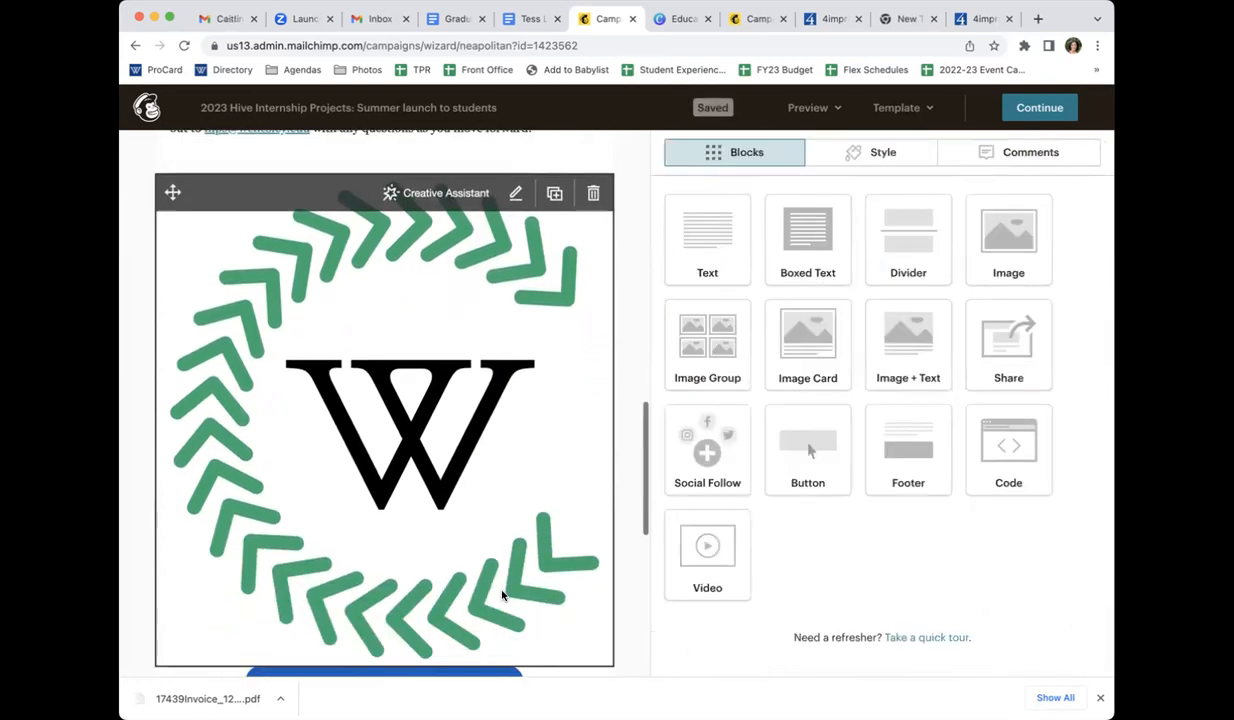
Reopen the monogram's Image block and try to resize the image file to a width of 600 with dimensions locked
left_click(593, 199)
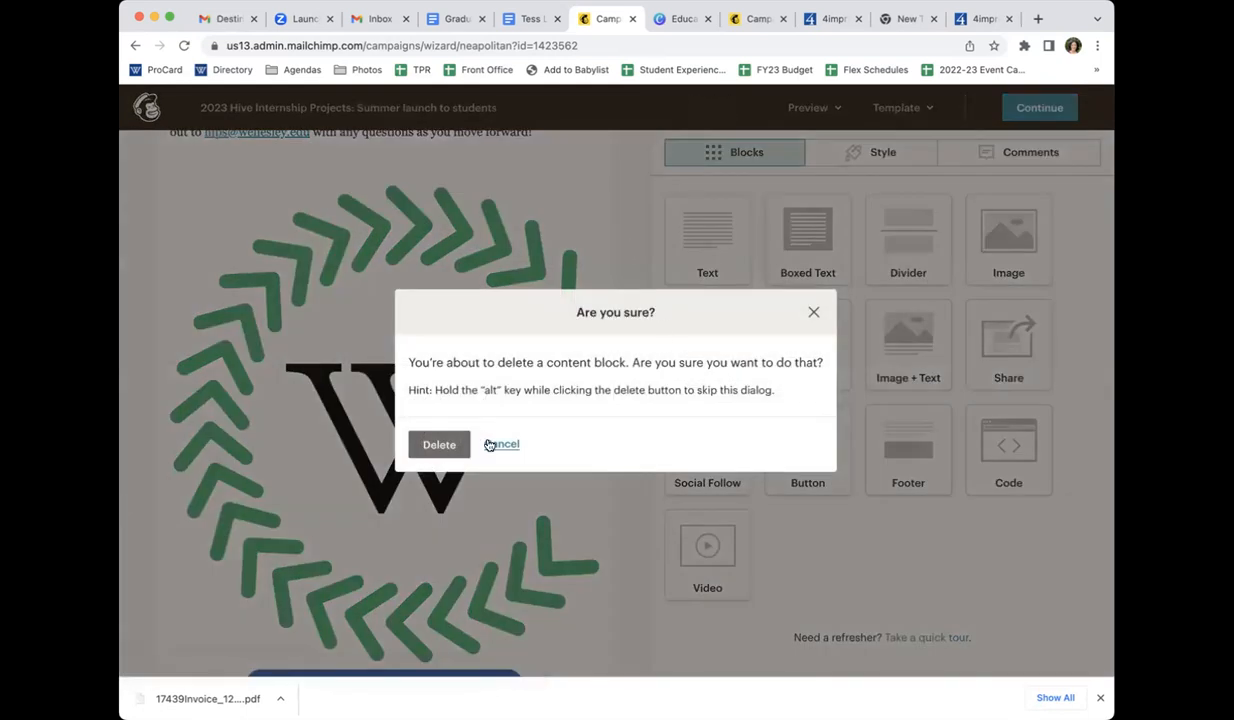
left_click(489, 444)
left_click(468, 447)
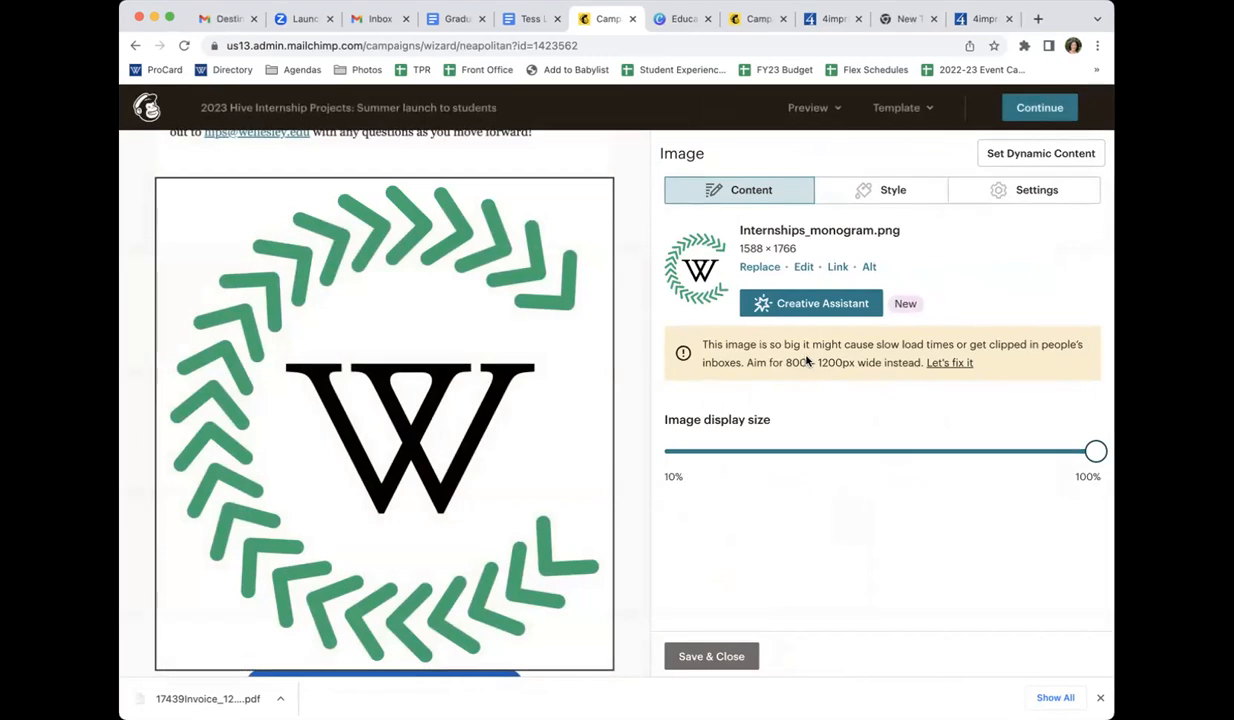
left_click(948, 366)
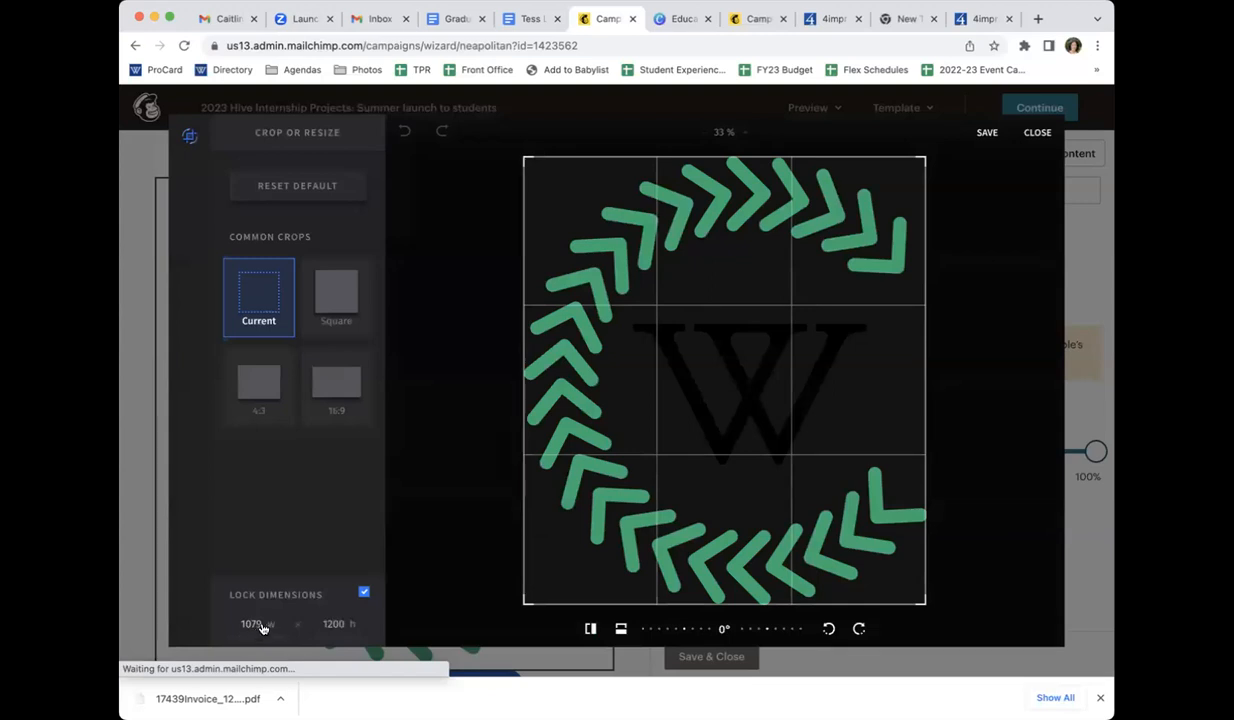
double_click(256, 624)
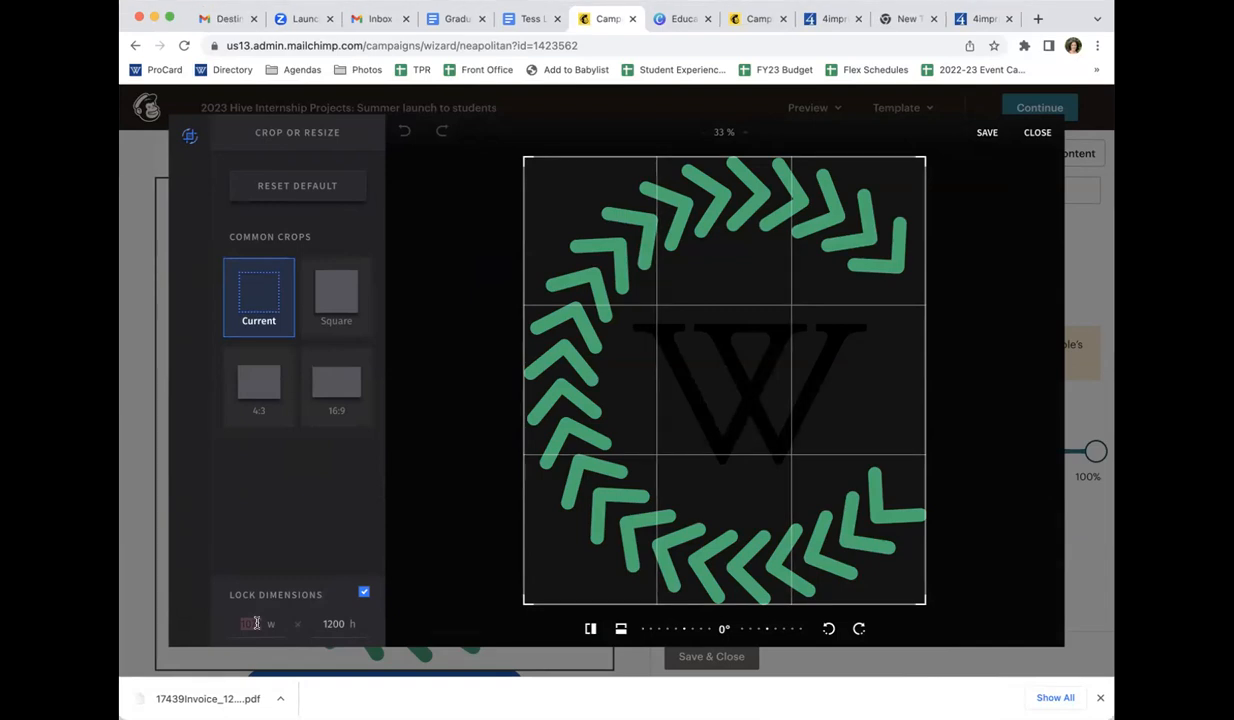
type("600")
left_click(987, 140)
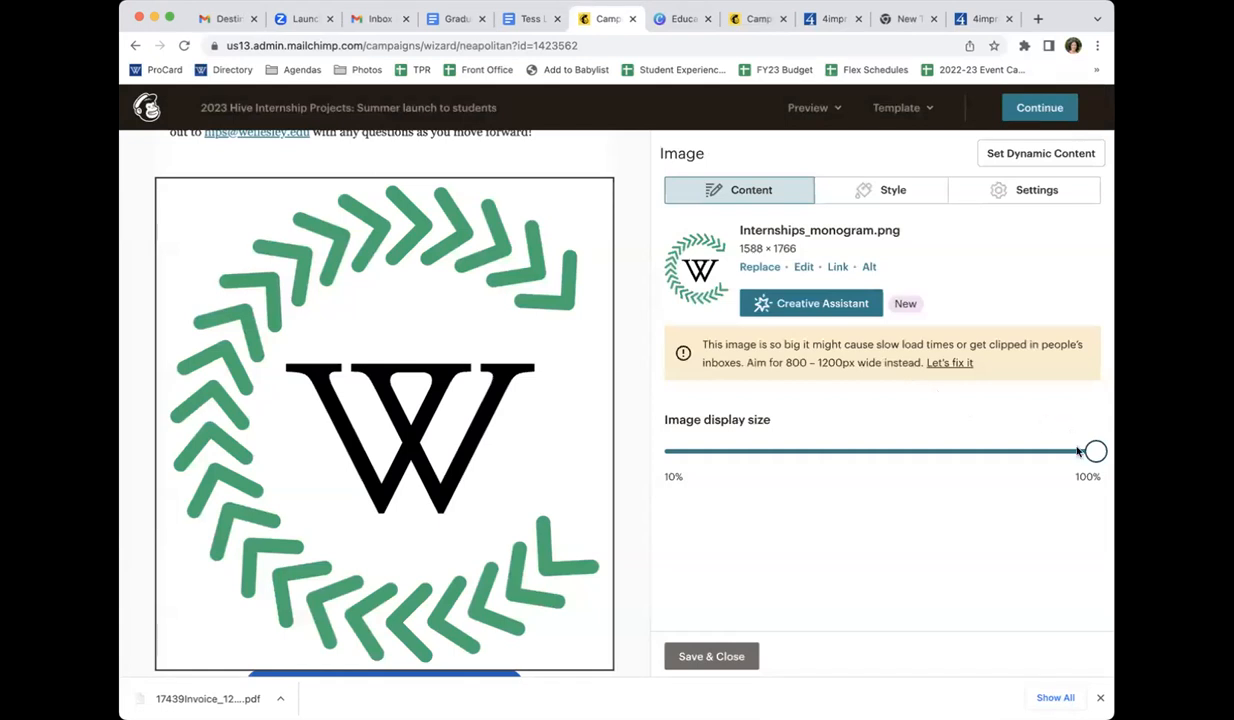
Reduce the monogram's image display size to a little over half the block width and save the block
left_click_drag(1090, 453, 893, 431)
left_click_drag(989, 429, 906, 427)
left_click(711, 660)
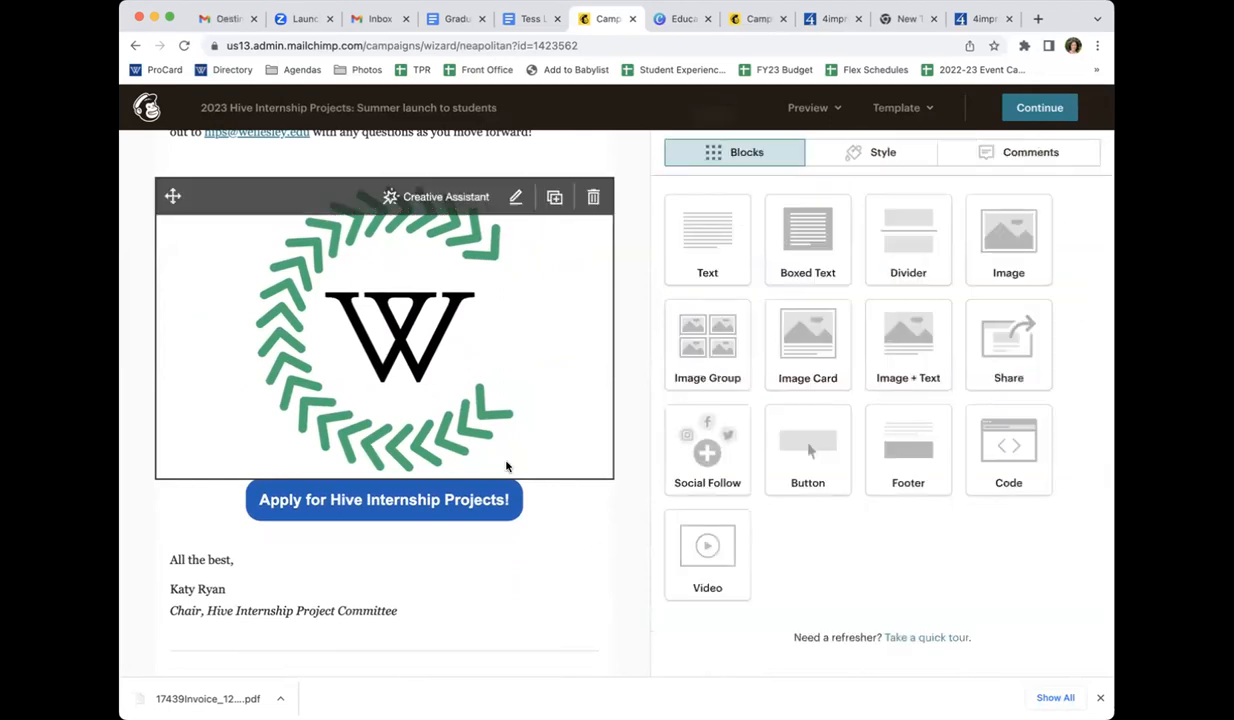
Insert an Image + Text block between the body text and the monogram image
scroll(594, 442, "up", 5)
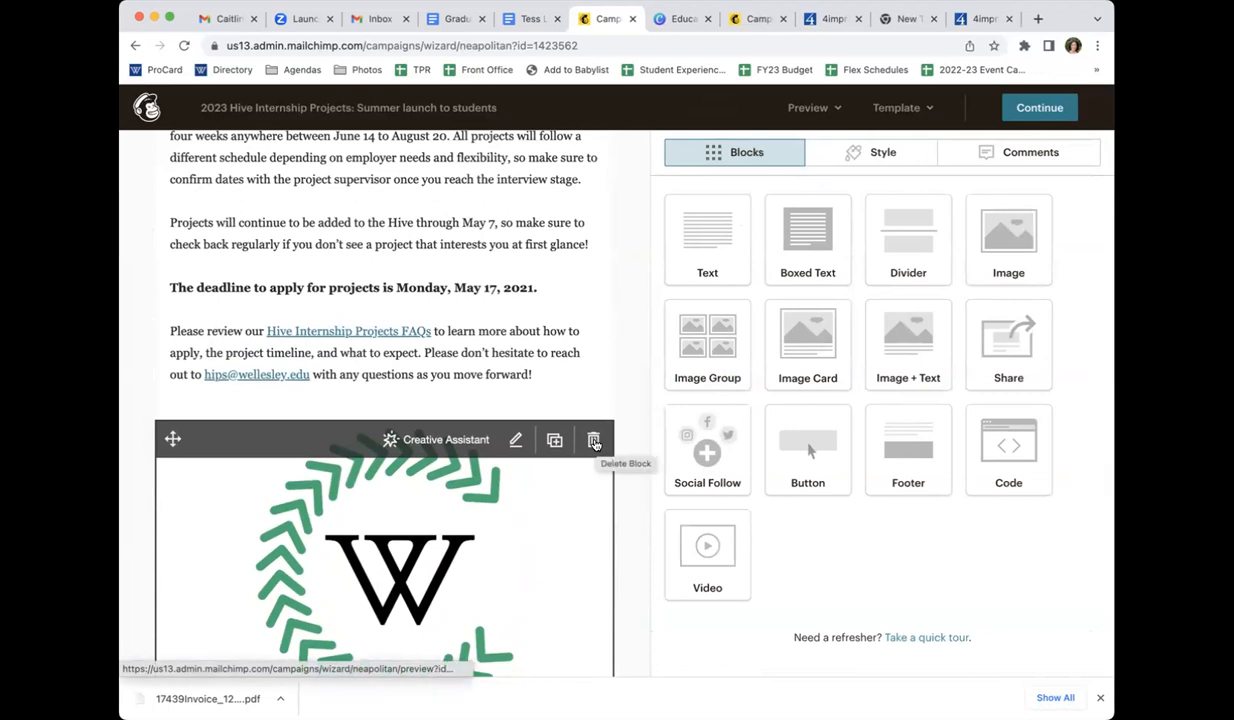
scroll(594, 442, "up", 1)
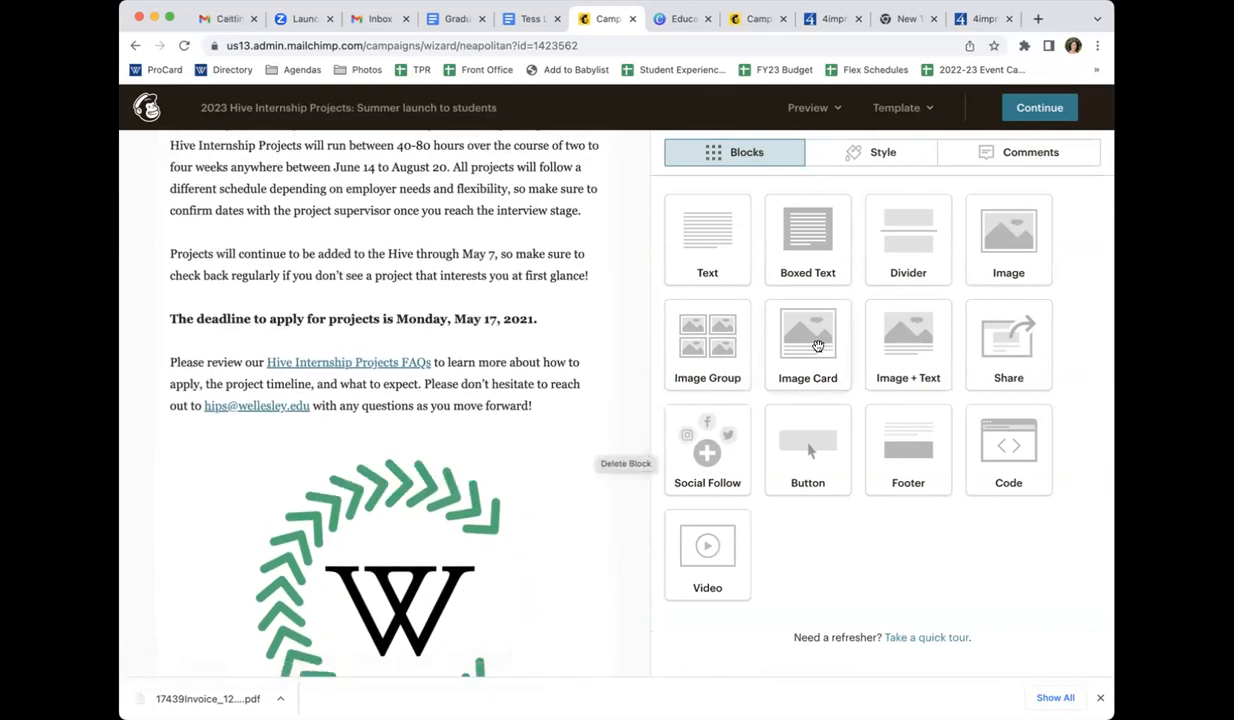
left_click_drag(920, 344, 1002, 413)
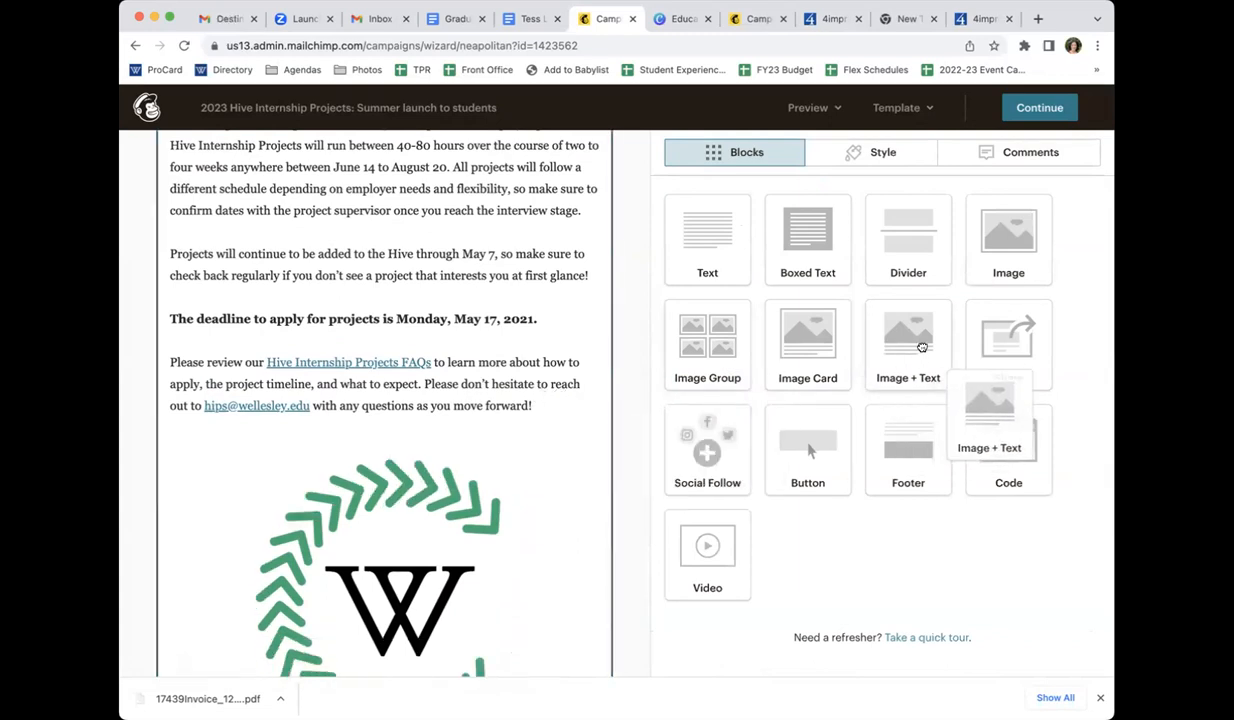
left_click_drag(921, 345, 395, 466)
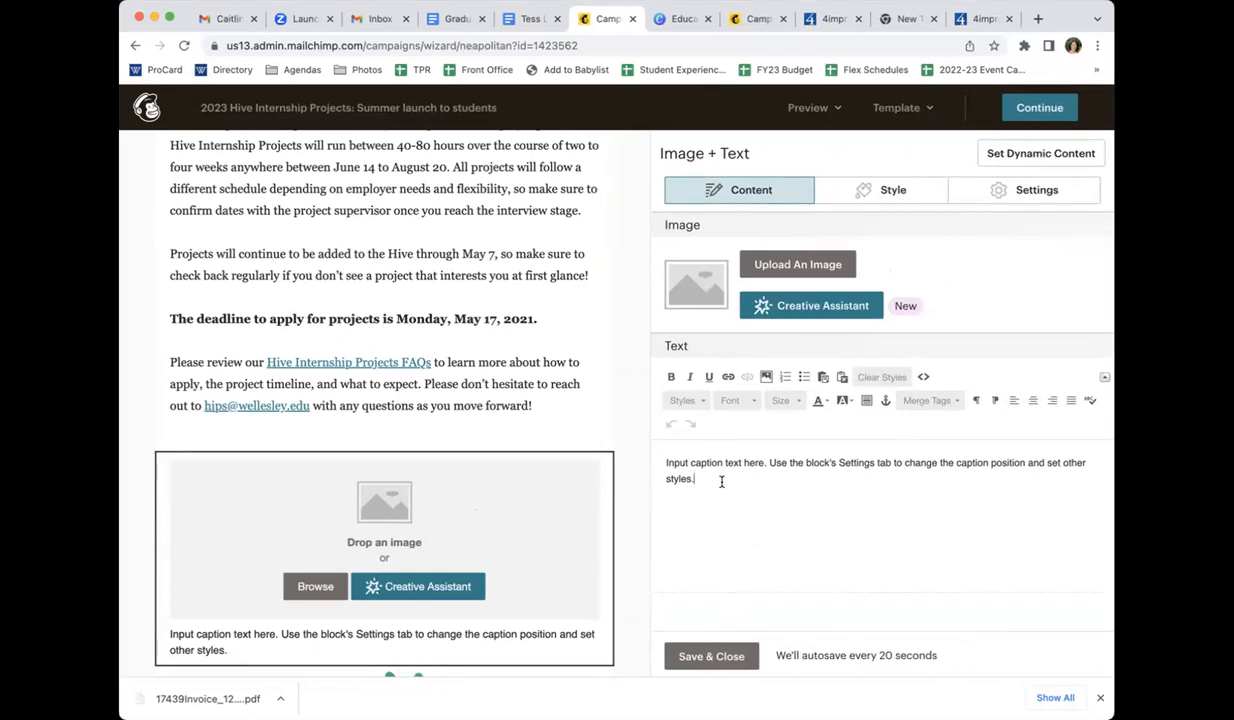
Replace the block's placeholder caption with "Text information" and add the Internships monogram as its image
left_click_drag(721, 480, 608, 430)
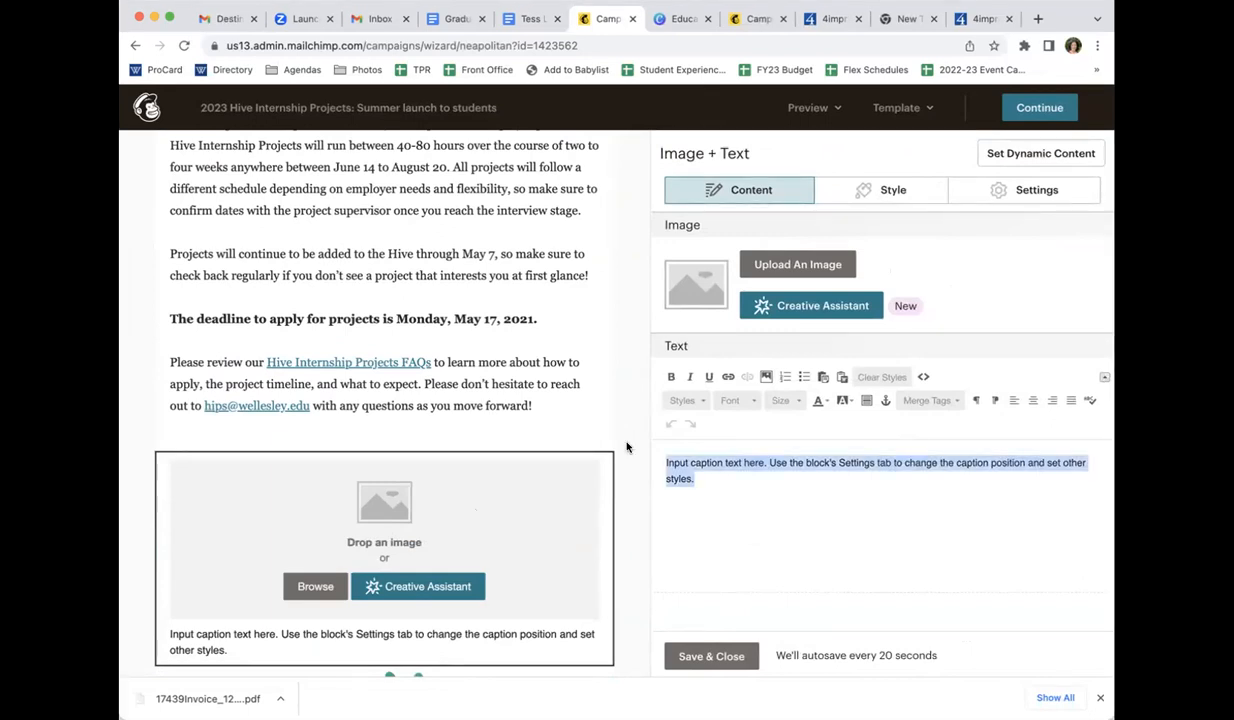
type("Text in")
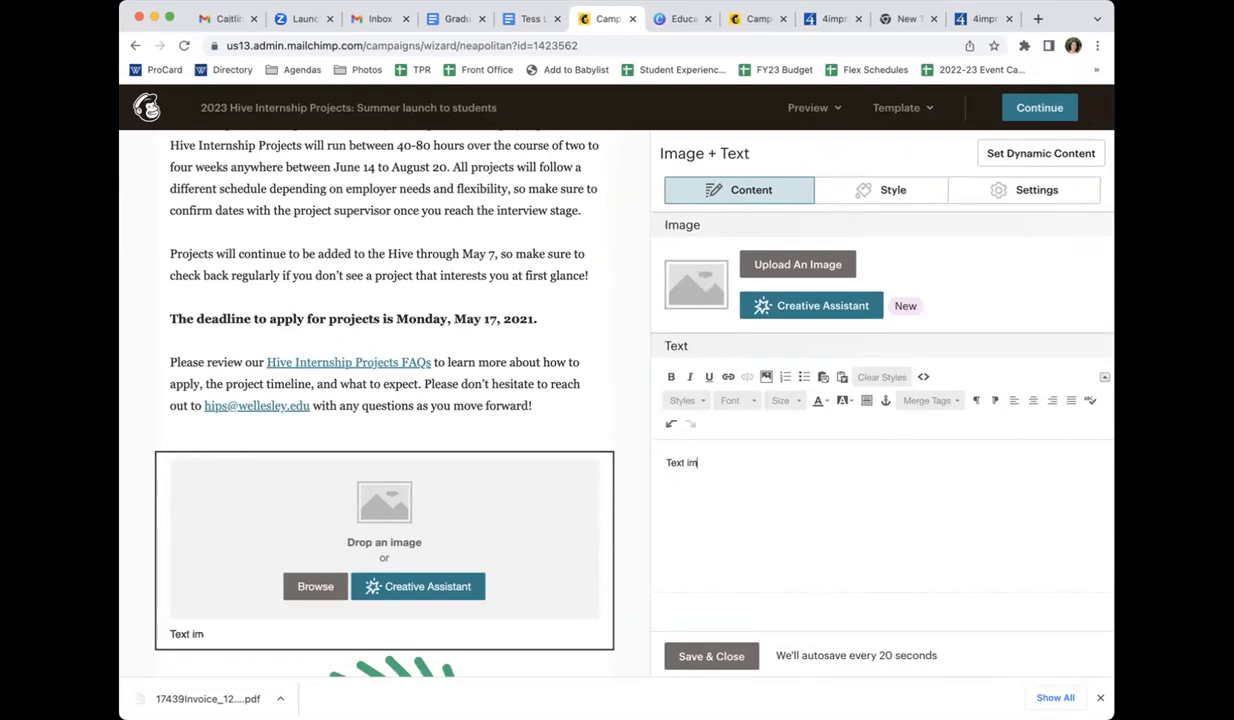
type("formation")
left_click_drag(1062, 654, 446, 540)
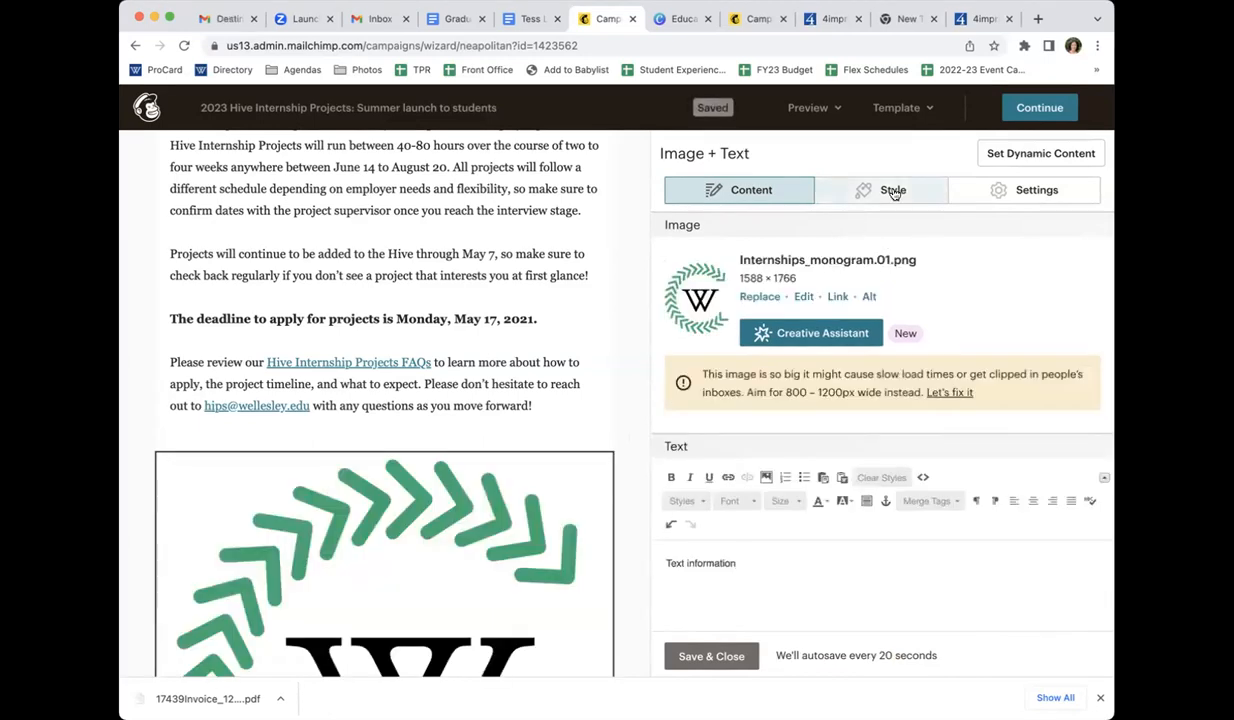
Look over the Image + Text block's style options and set the image position to Right of the caption
scroll(360, 510, "down", 5)
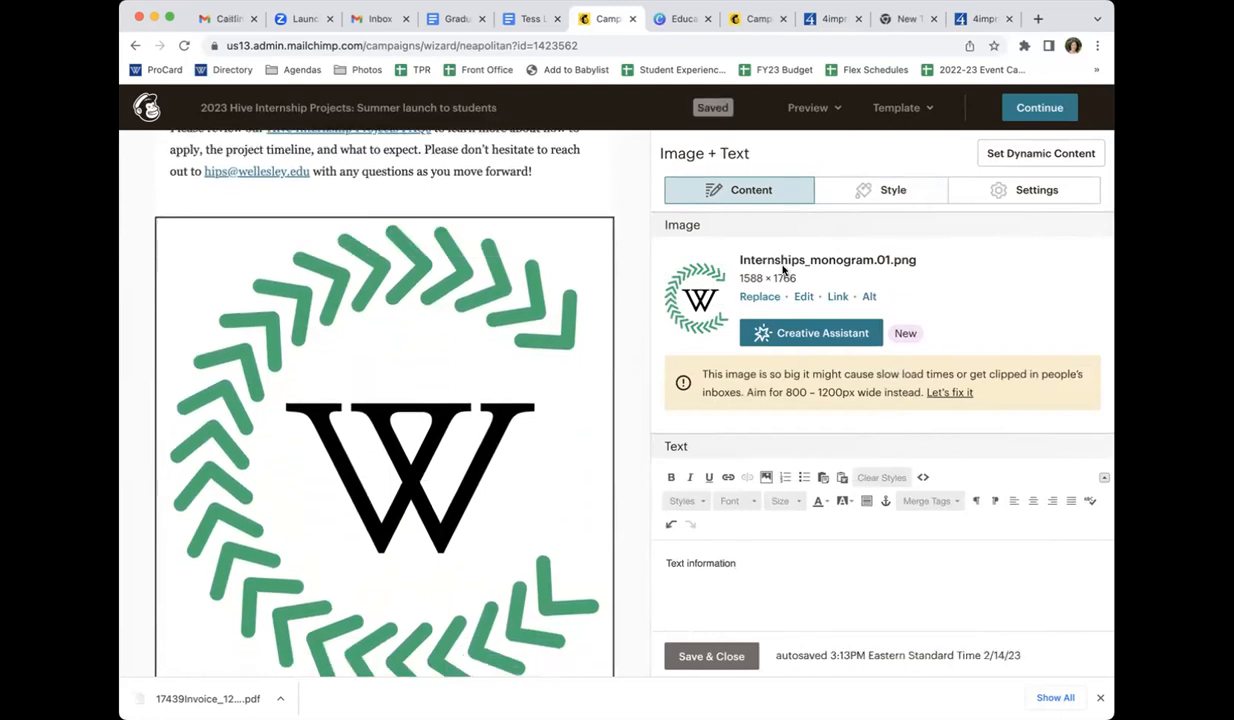
left_click(863, 192)
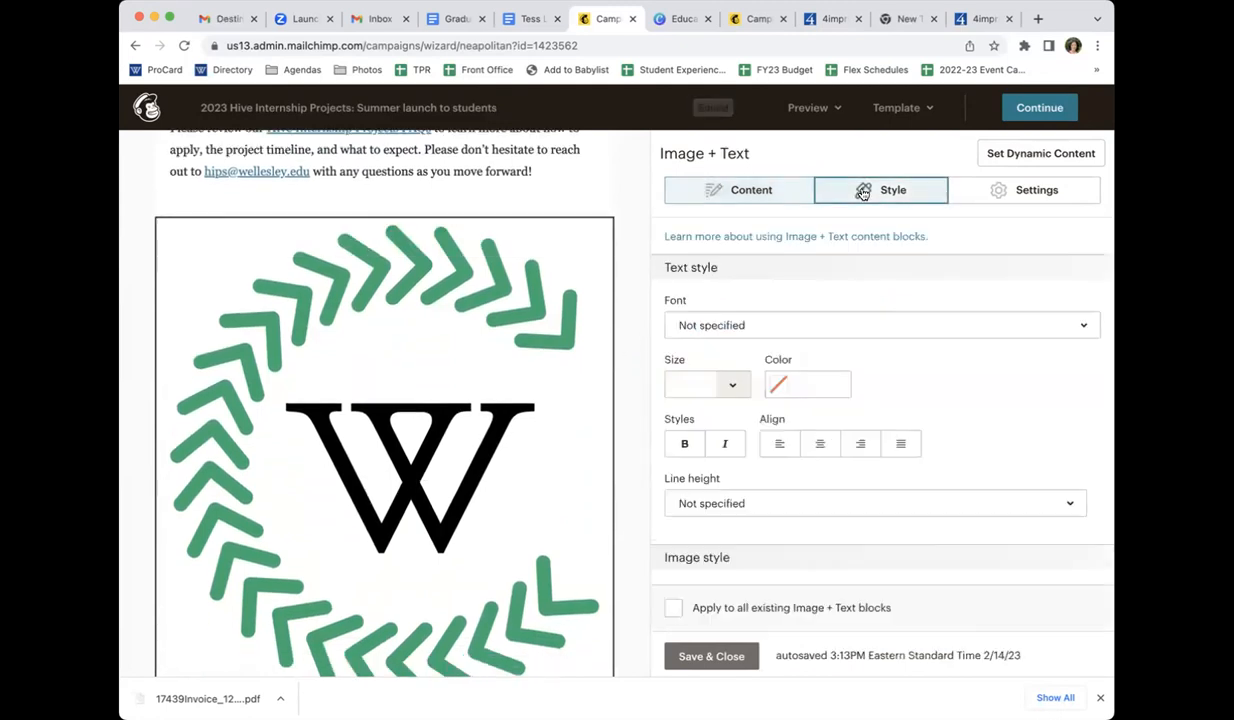
scroll(845, 288, "down", 3)
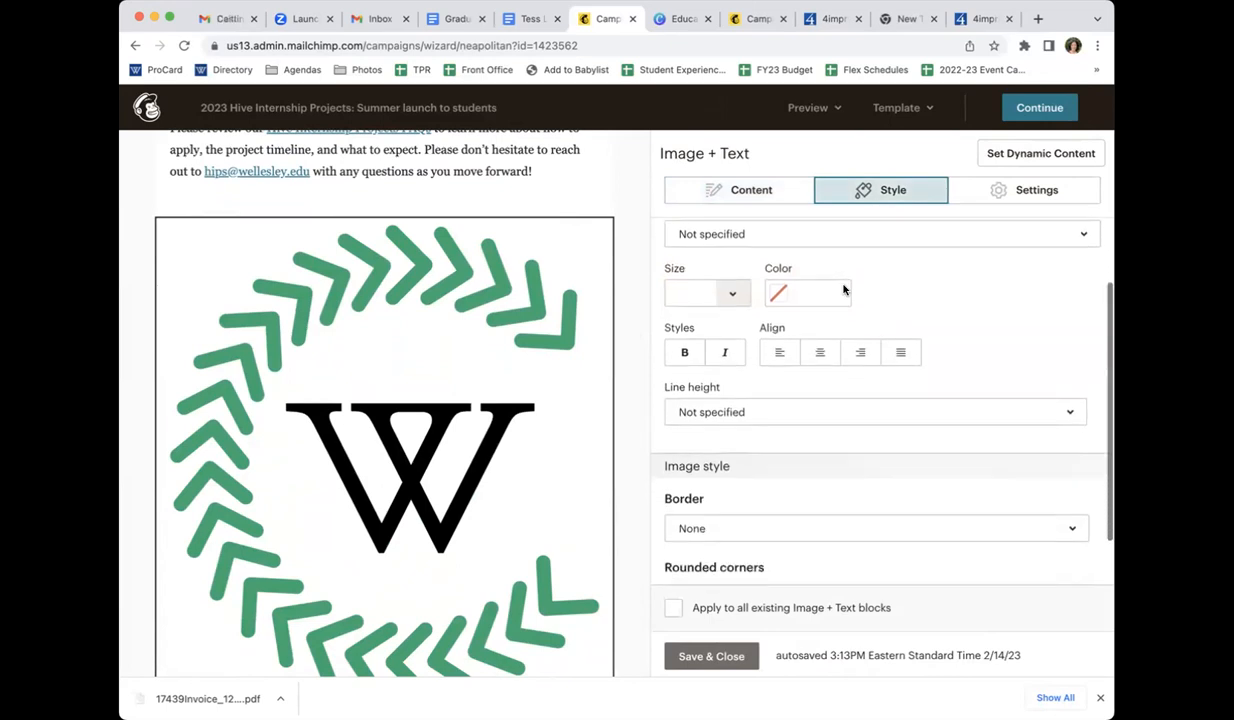
left_click(991, 192)
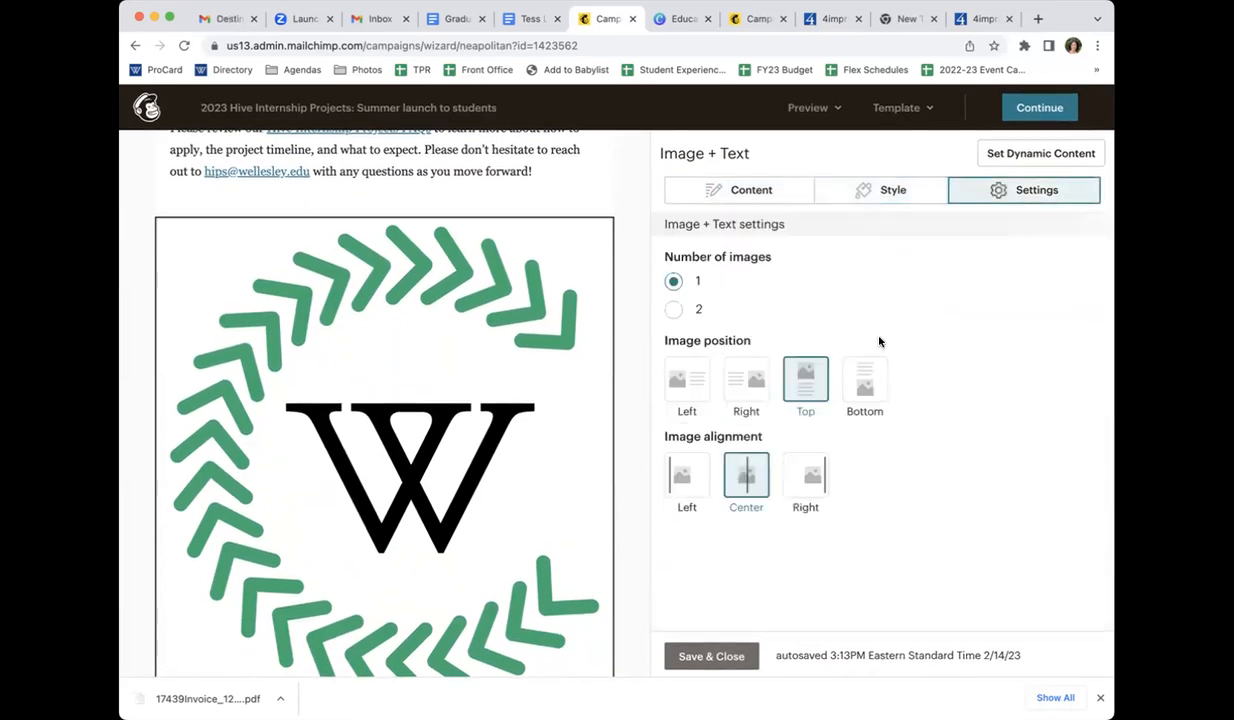
left_click(695, 388)
left_click(740, 387)
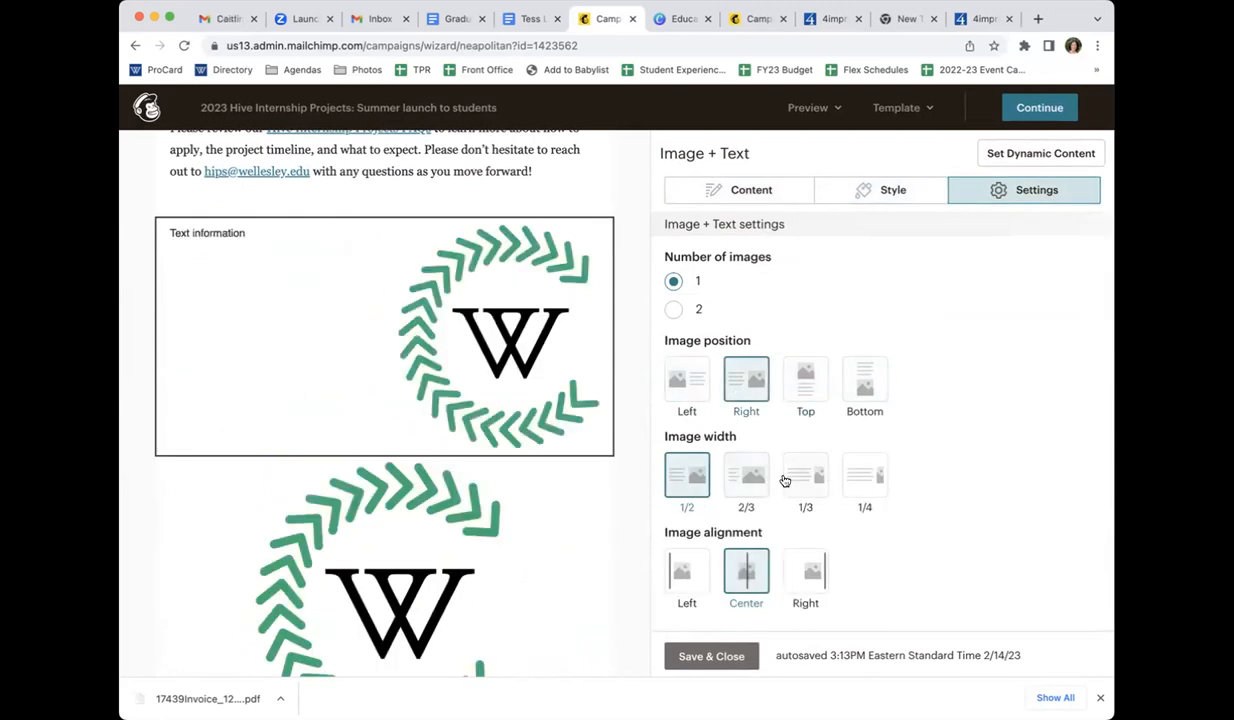
Compare the available image widths for the Image + Text block and set the width to 1/4
left_click(862, 476)
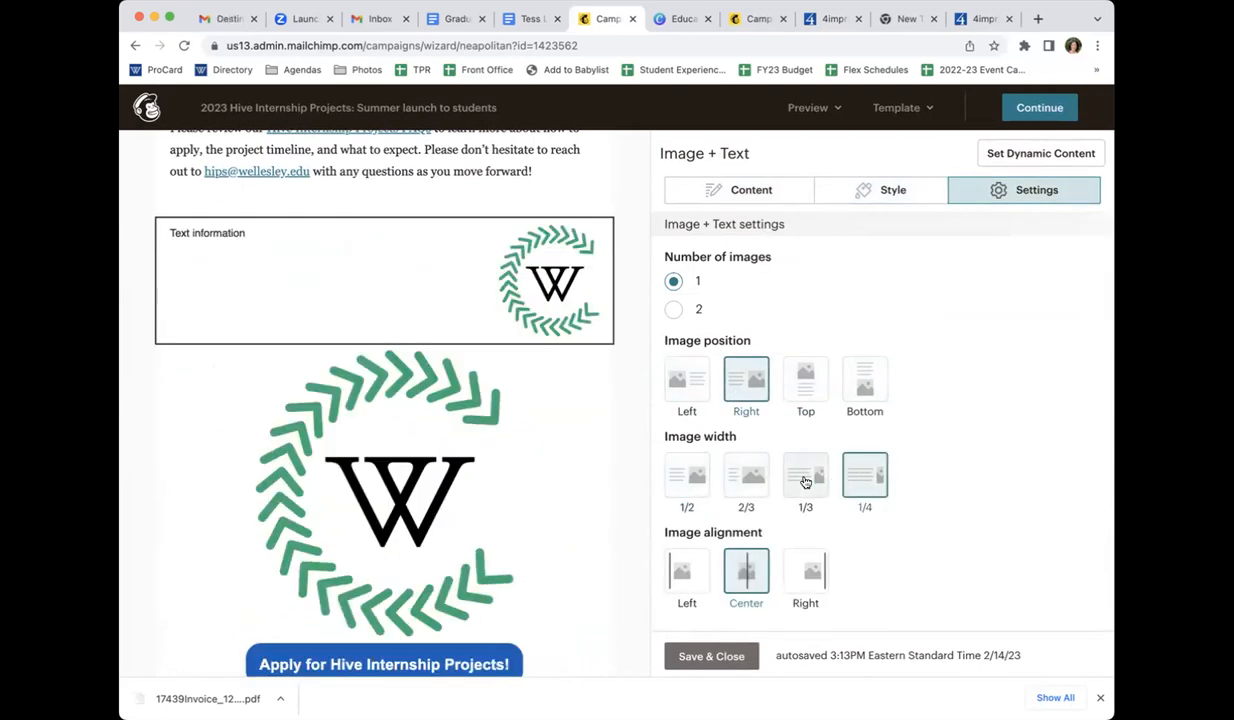
left_click(806, 478)
left_click(746, 476)
left_click(687, 476)
left_click(818, 478)
left_click(860, 476)
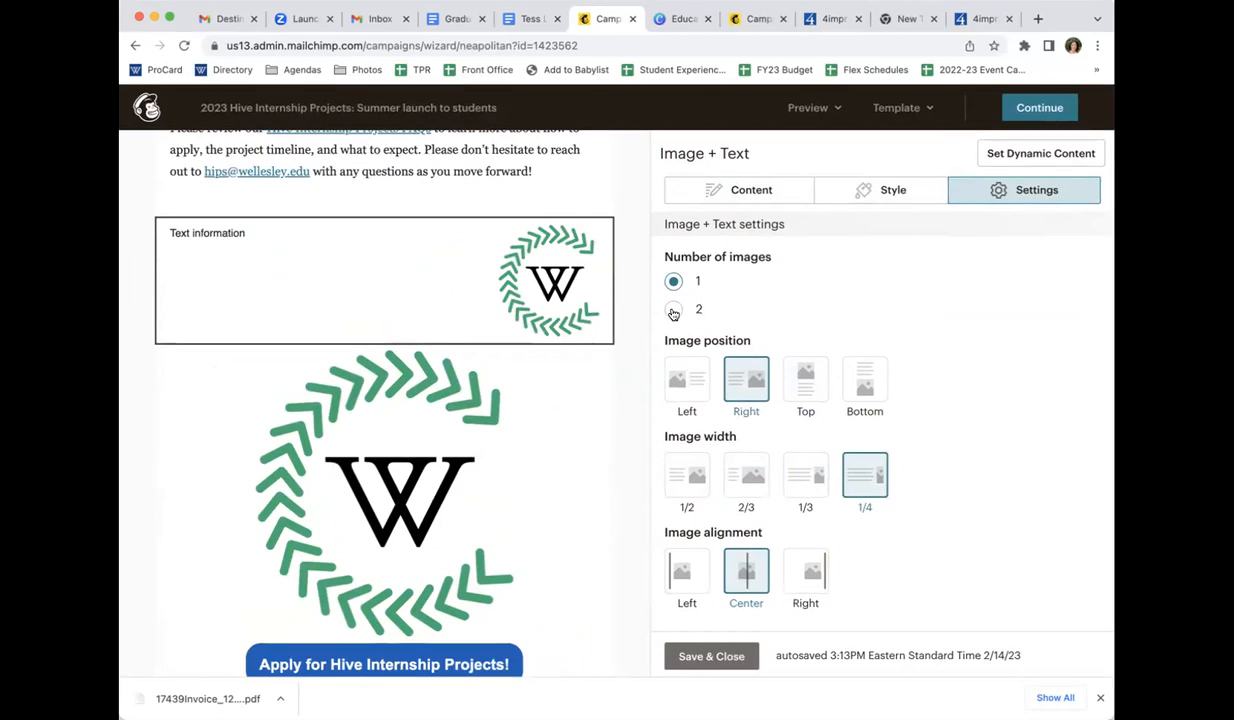
Set the Image + Text block to 2 images, add the monogram to the second row, and save and close the block
left_click(673, 310)
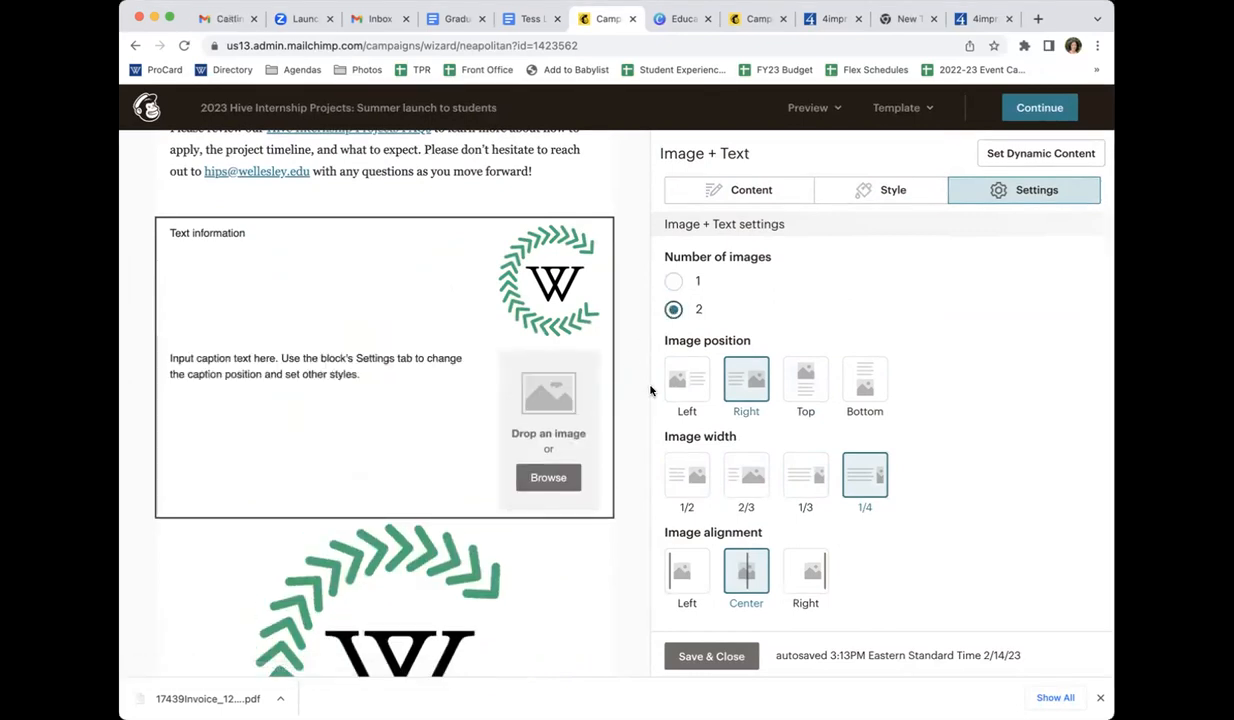
left_click_drag(1067, 606, 575, 452)
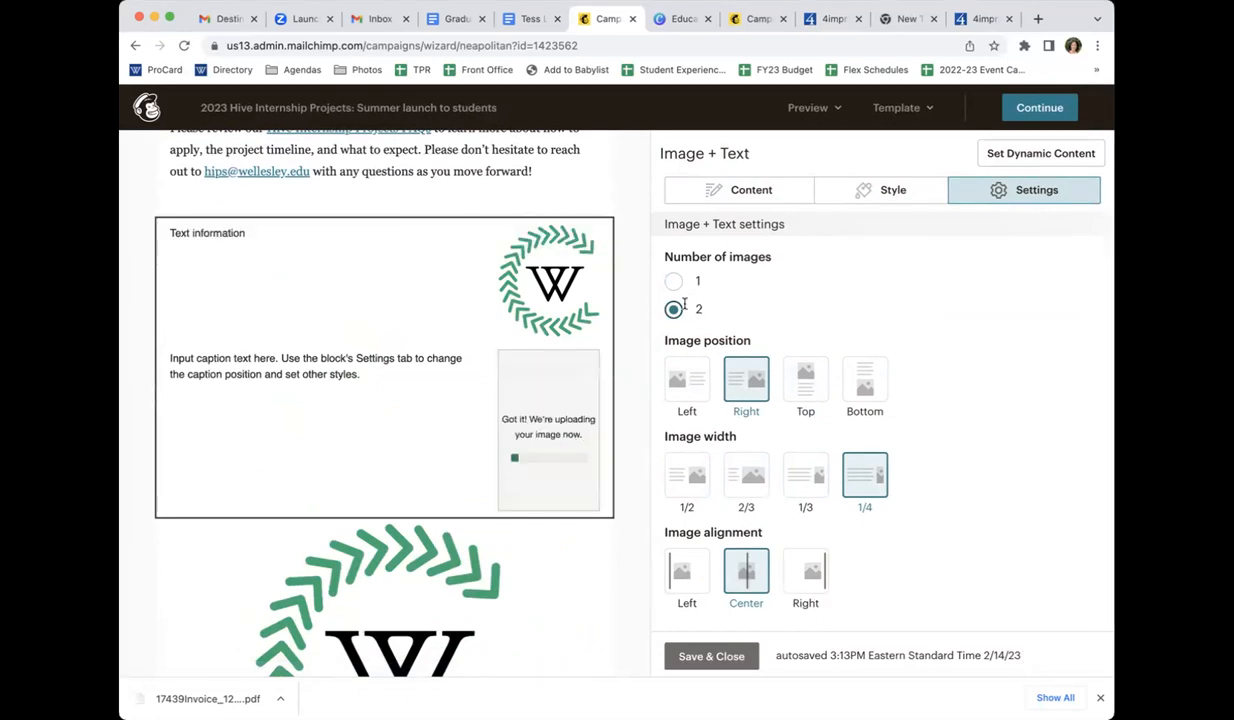
left_click(762, 192)
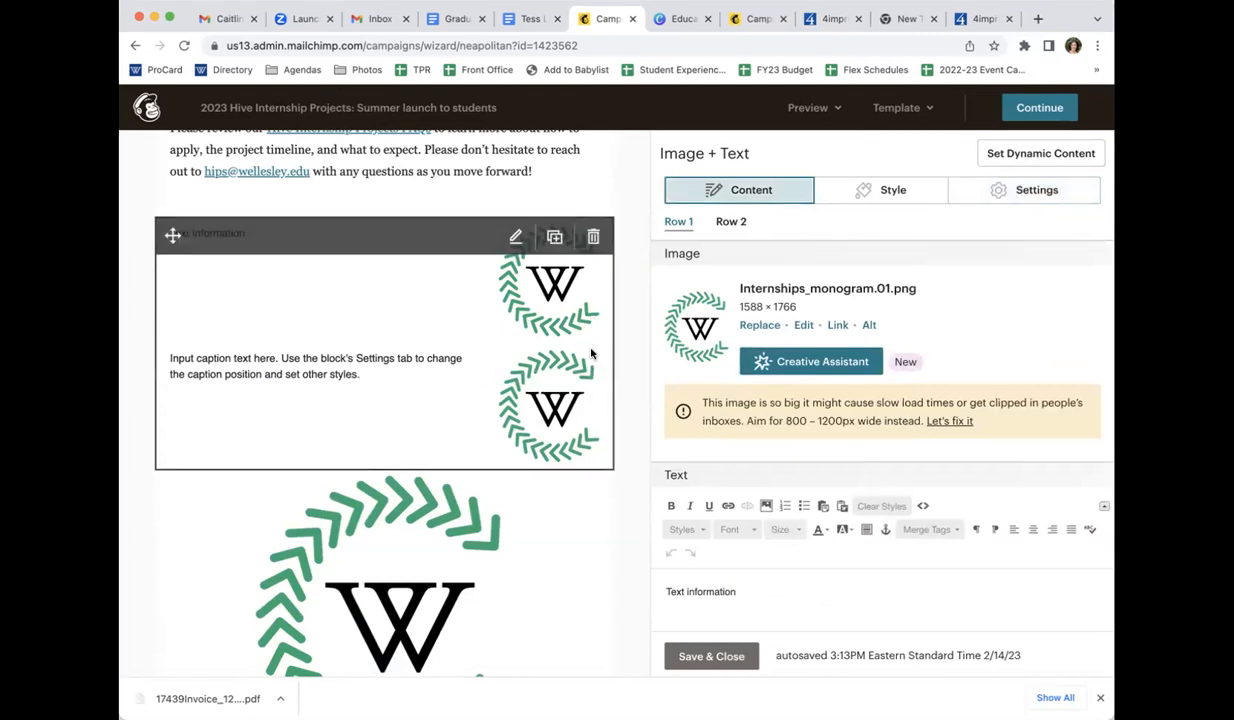
left_click(968, 191)
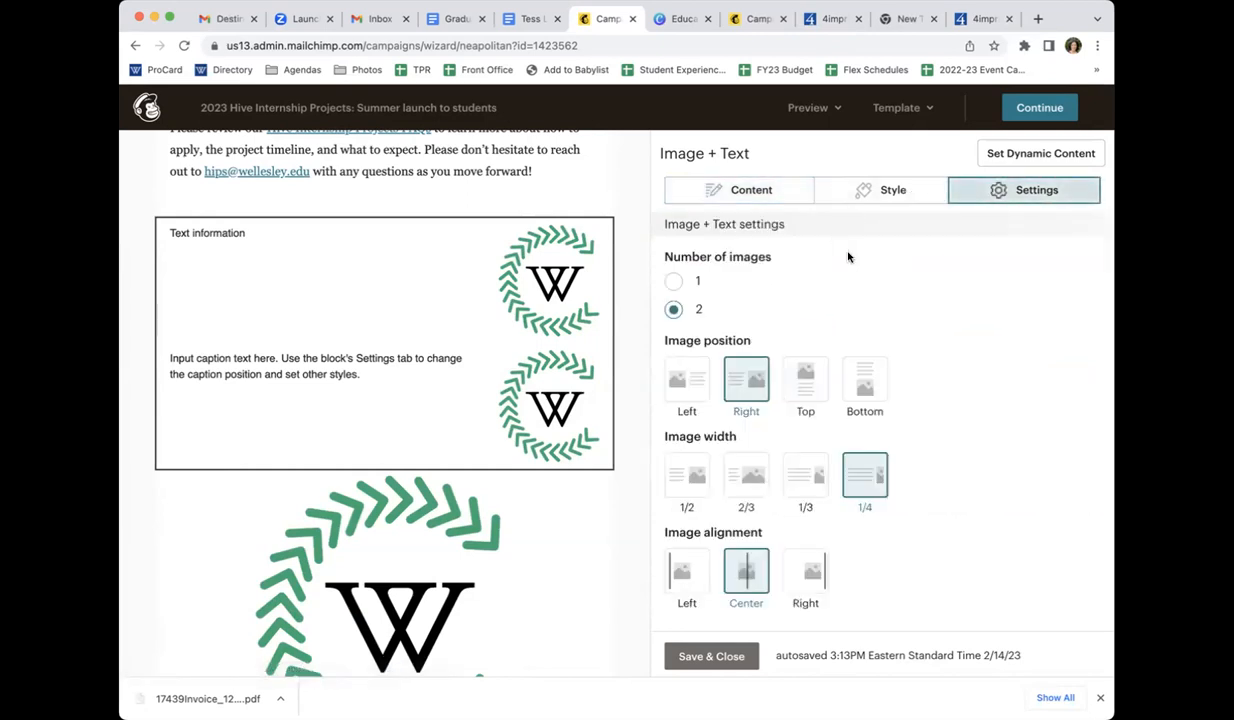
left_click(690, 656)
scroll(540, 380, "up", 3)
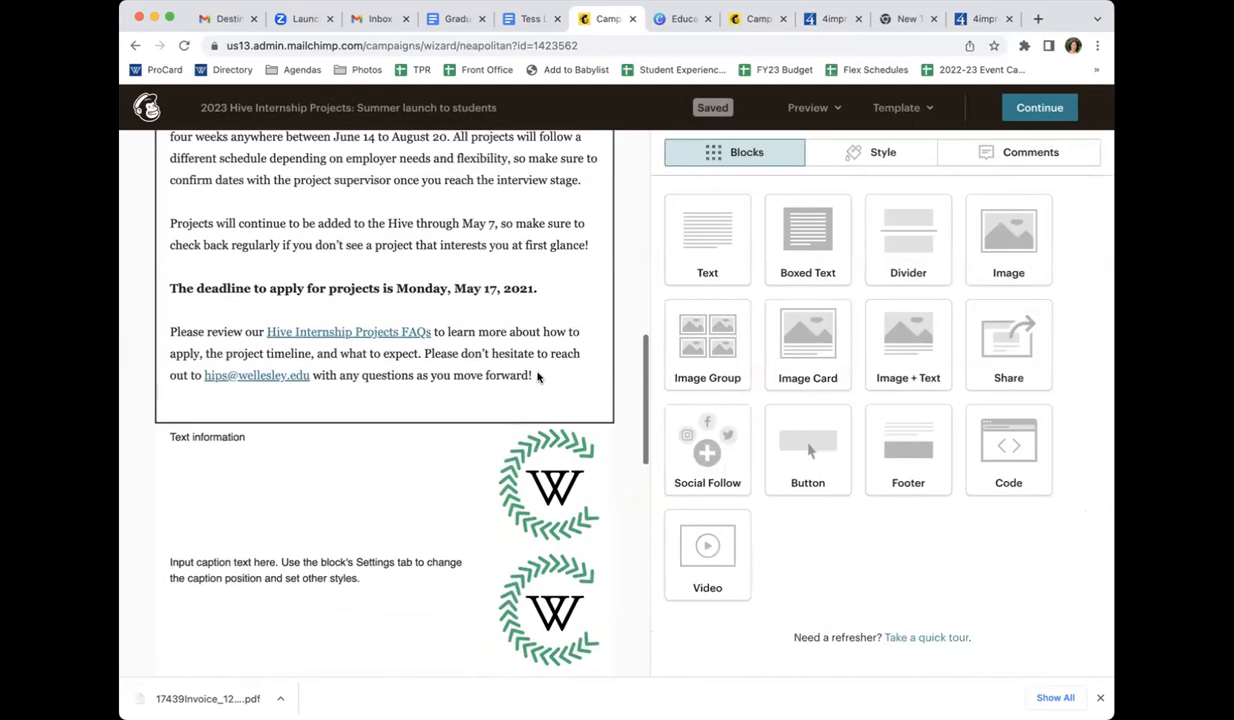
scroll(537, 376, "down", 2)
mouse_move(592, 317)
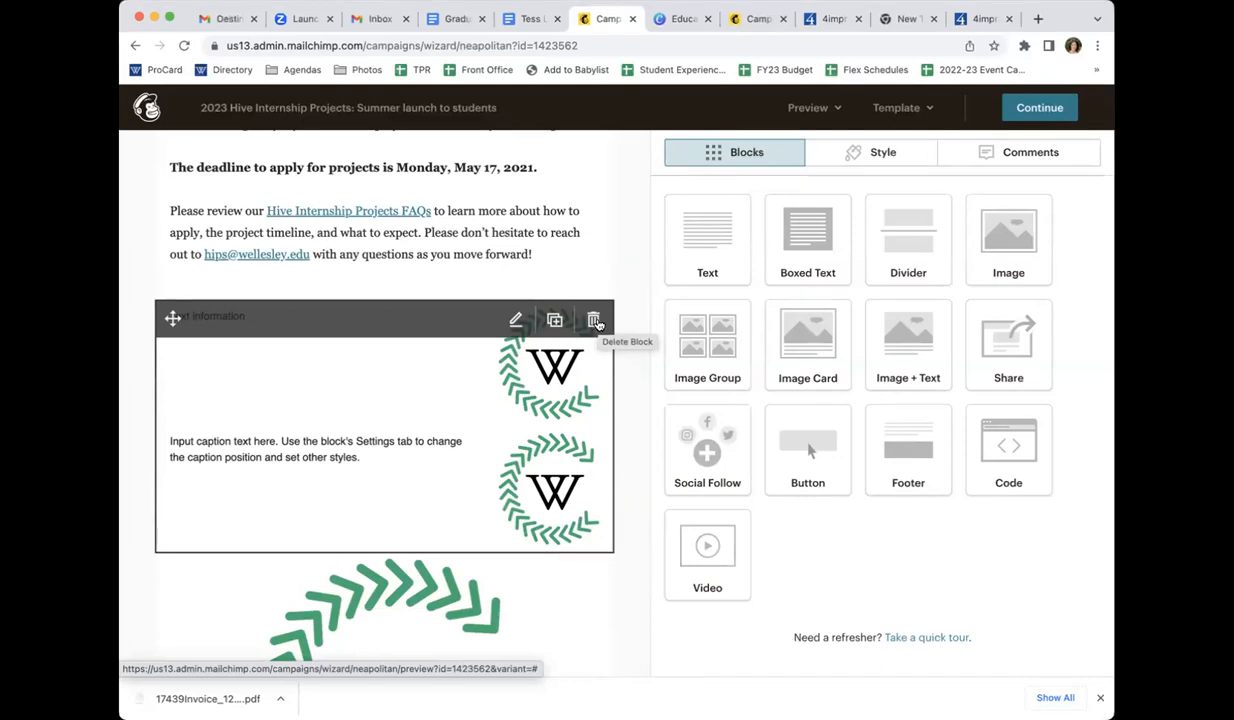
scroll(436, 322, "up", 1)
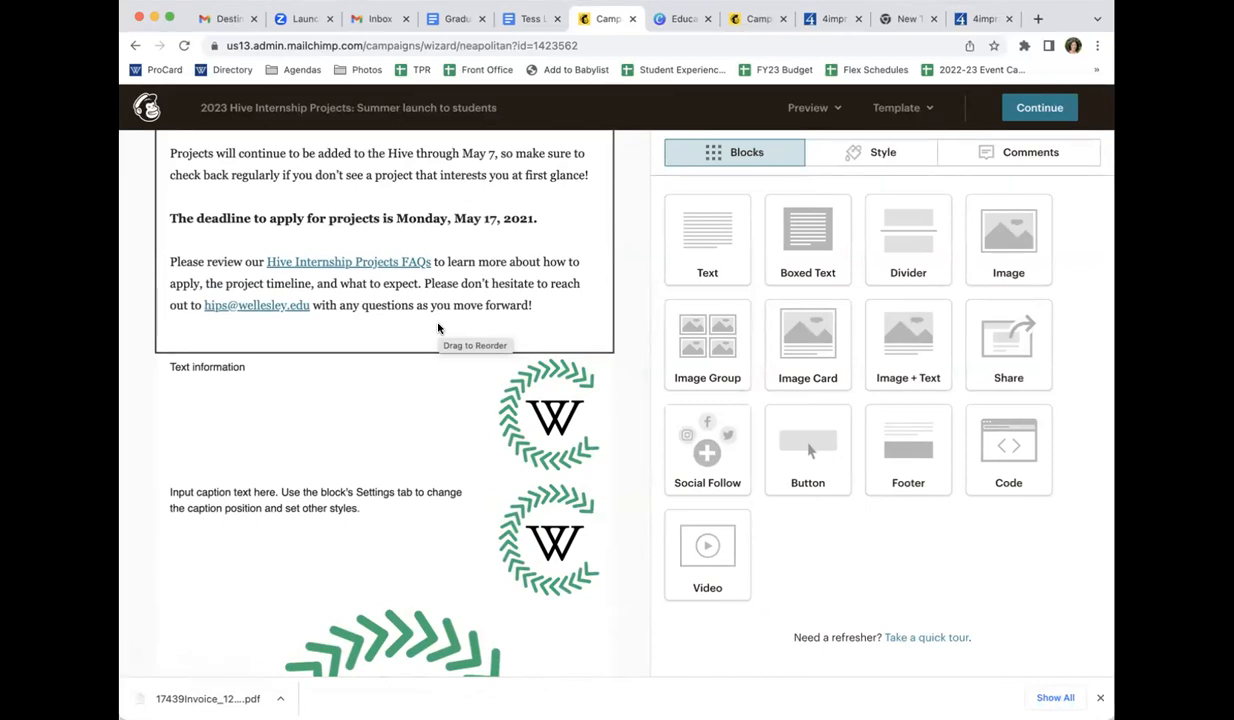
mouse_move(560, 358)
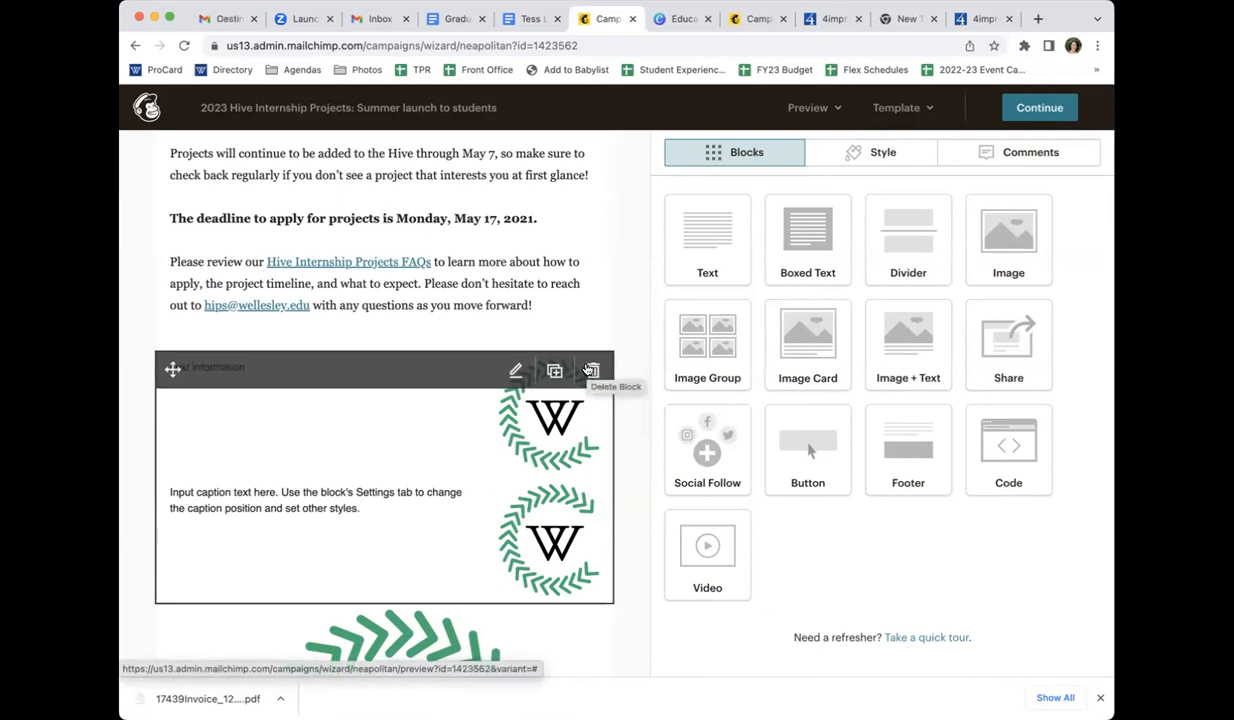
left_click(590, 370)
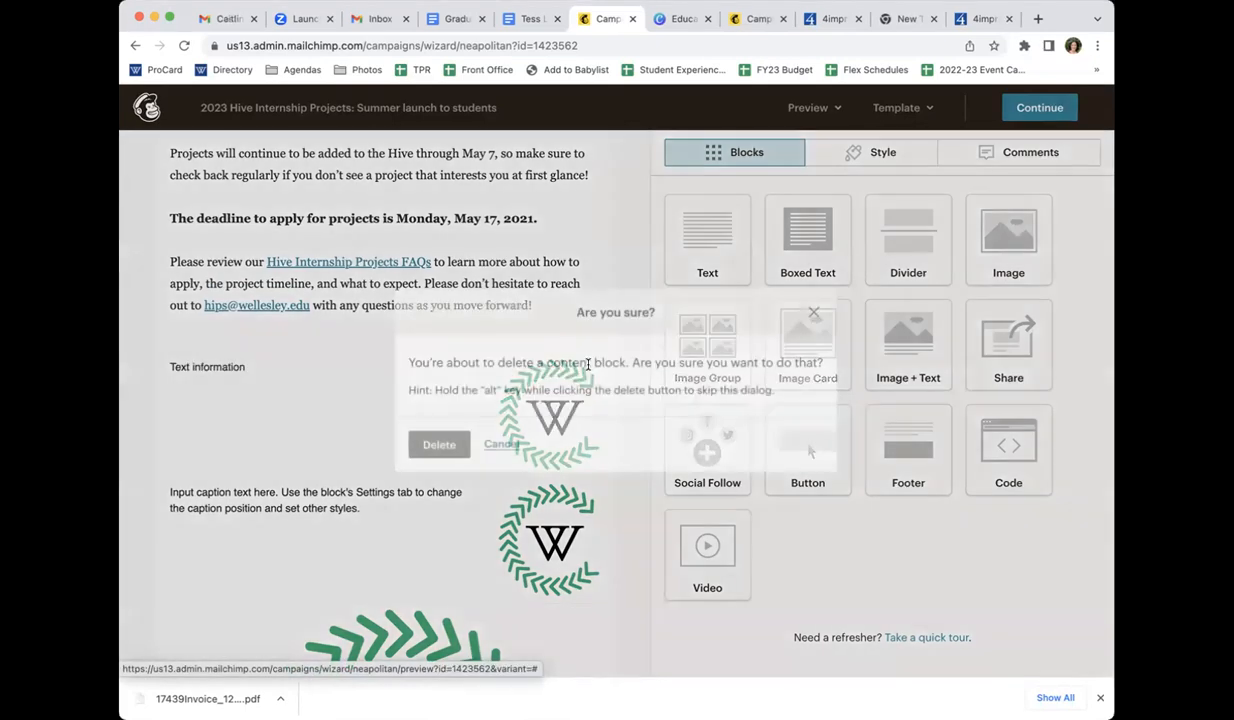
left_click(813, 312)
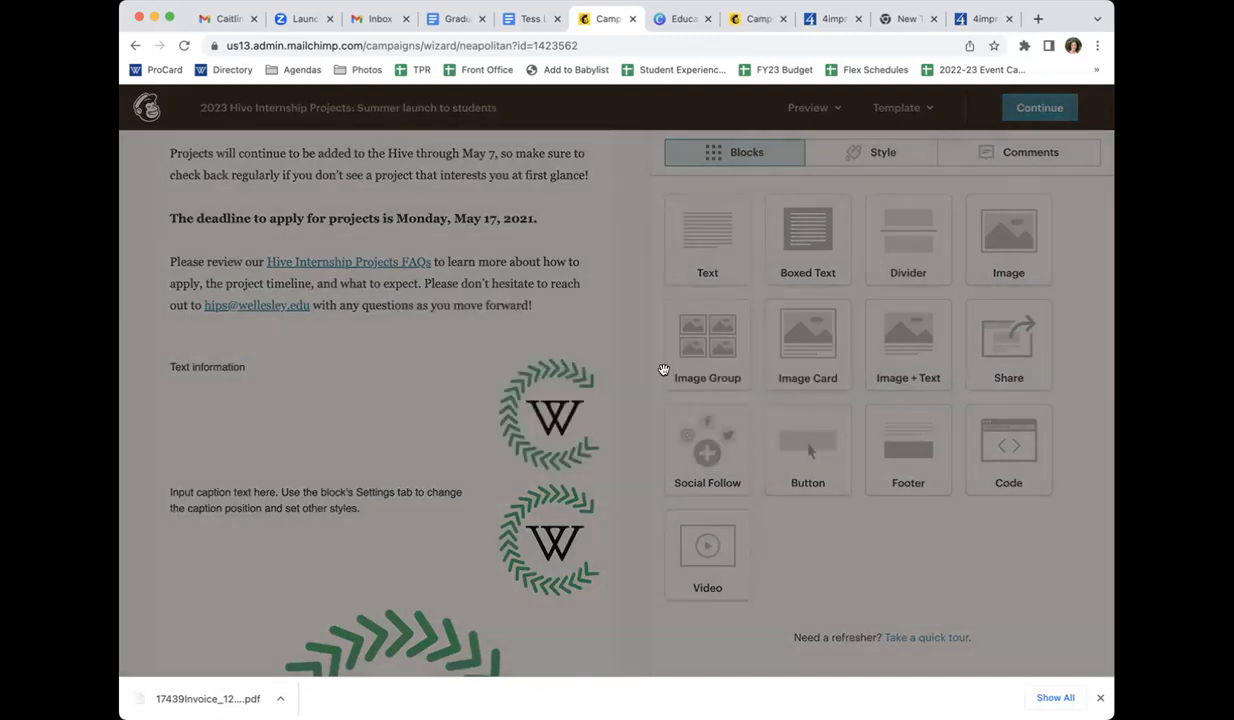
left_click(592, 376)
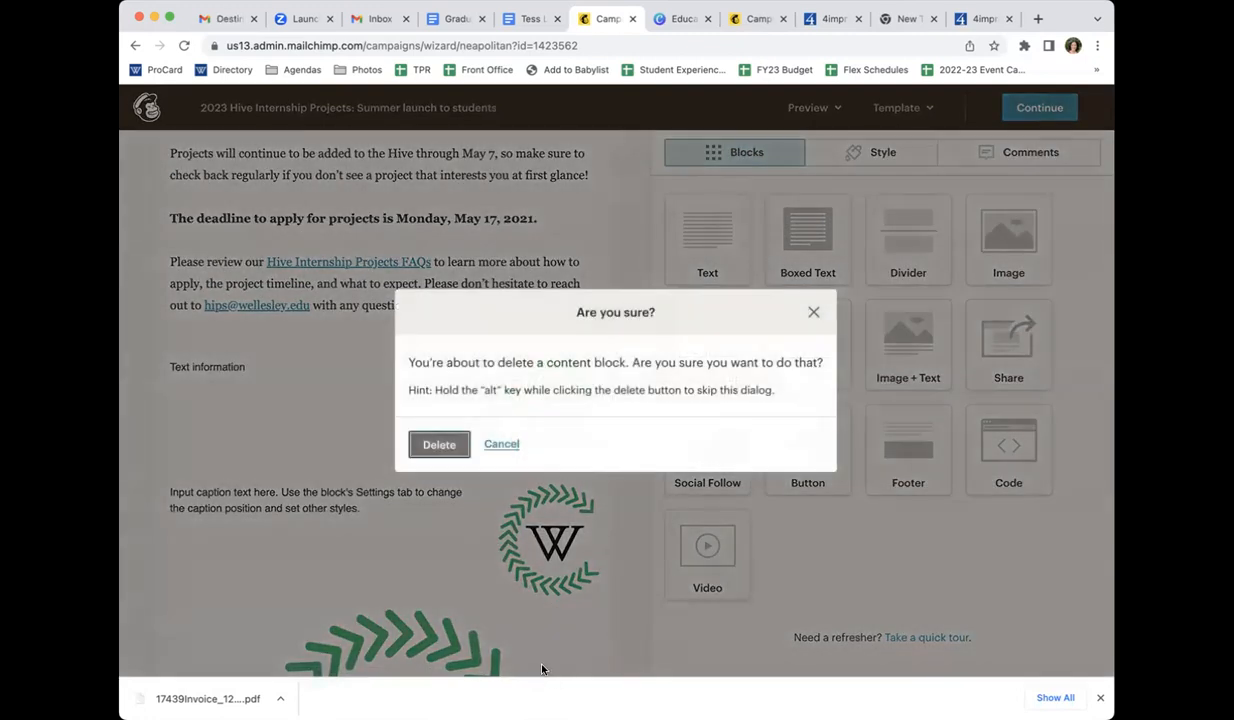
left_click(495, 443)
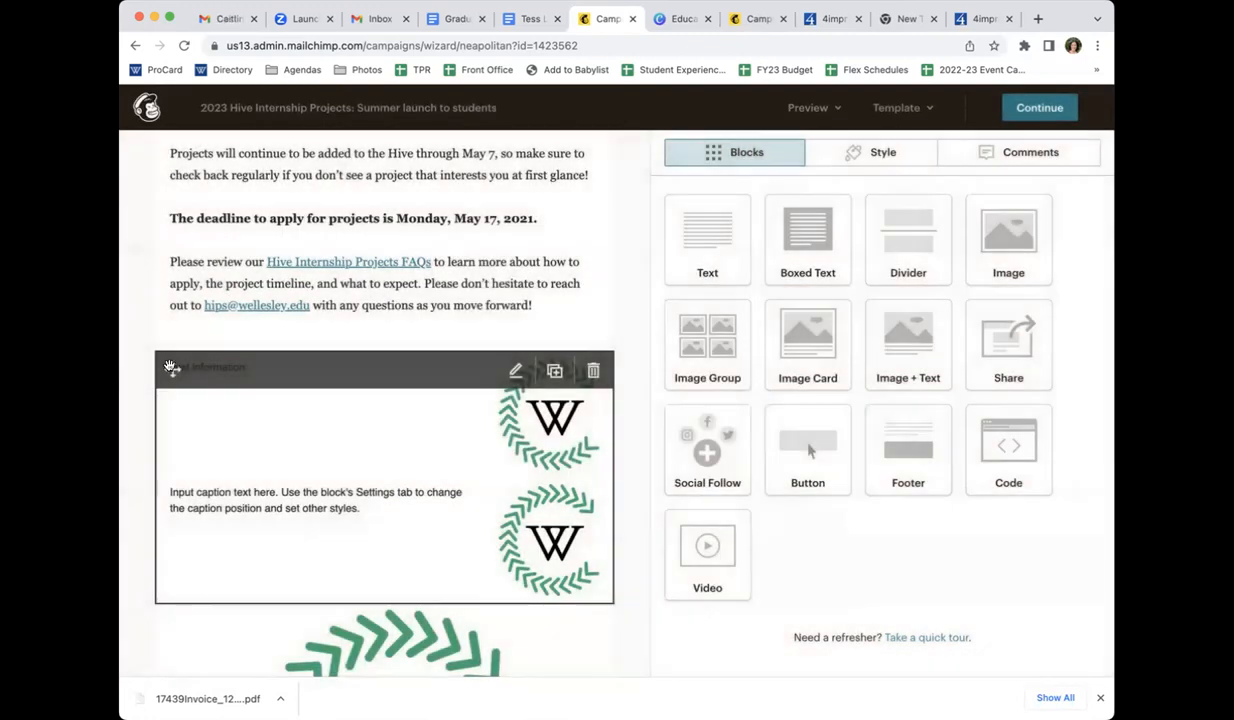
Move the Image + Text block below the "Apply for Hive Internship Projects!" button, and delete the block from the email
left_click_drag(178, 468, 182, 600)
scroll(198, 566, "down", 3)
scroll(198, 566, "down", 3)
left_click(593, 205)
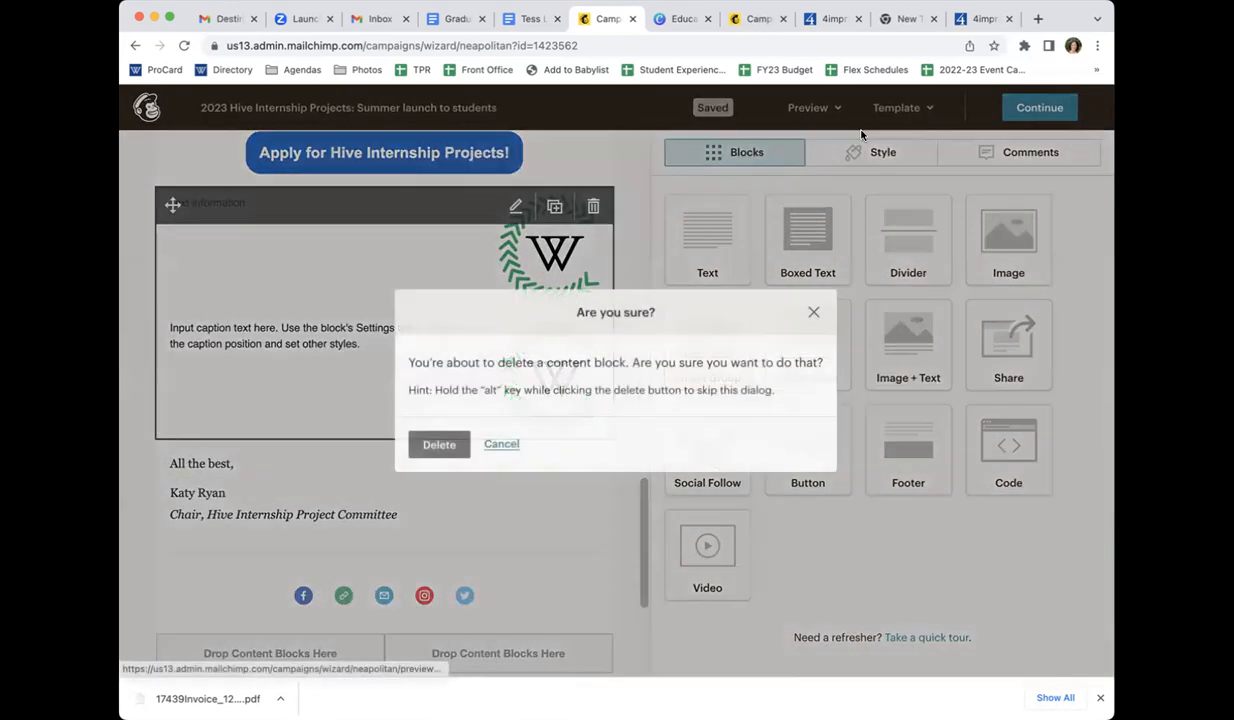
left_click(417, 454)
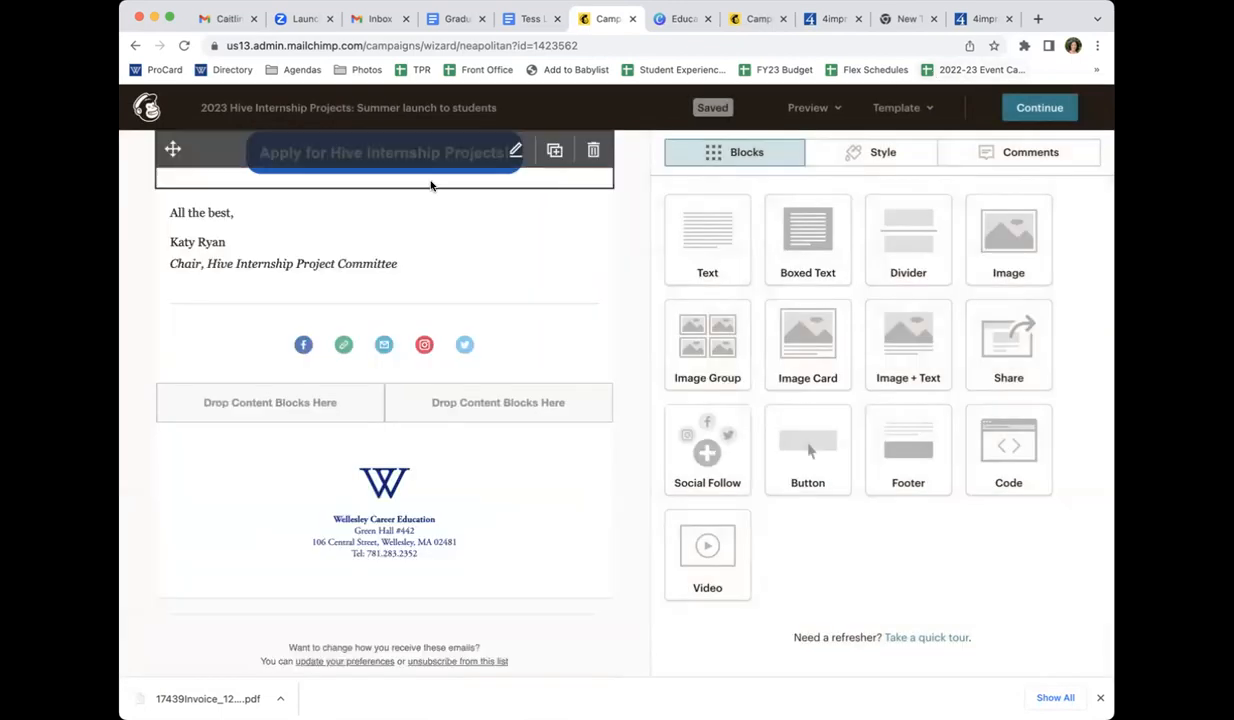
Leave the email design, open the campaign's recipients for editing, and choose Group or new segment with an empty Advanced Segment
left_click(1042, 108)
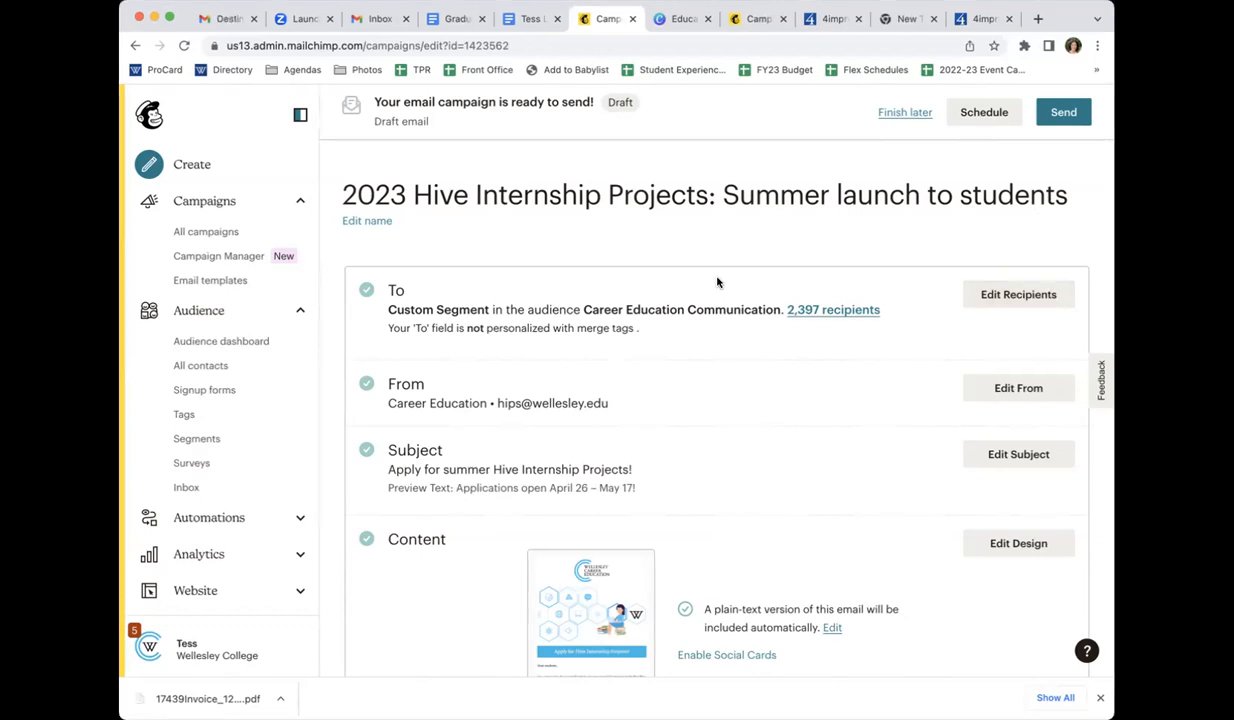
left_click(1028, 297)
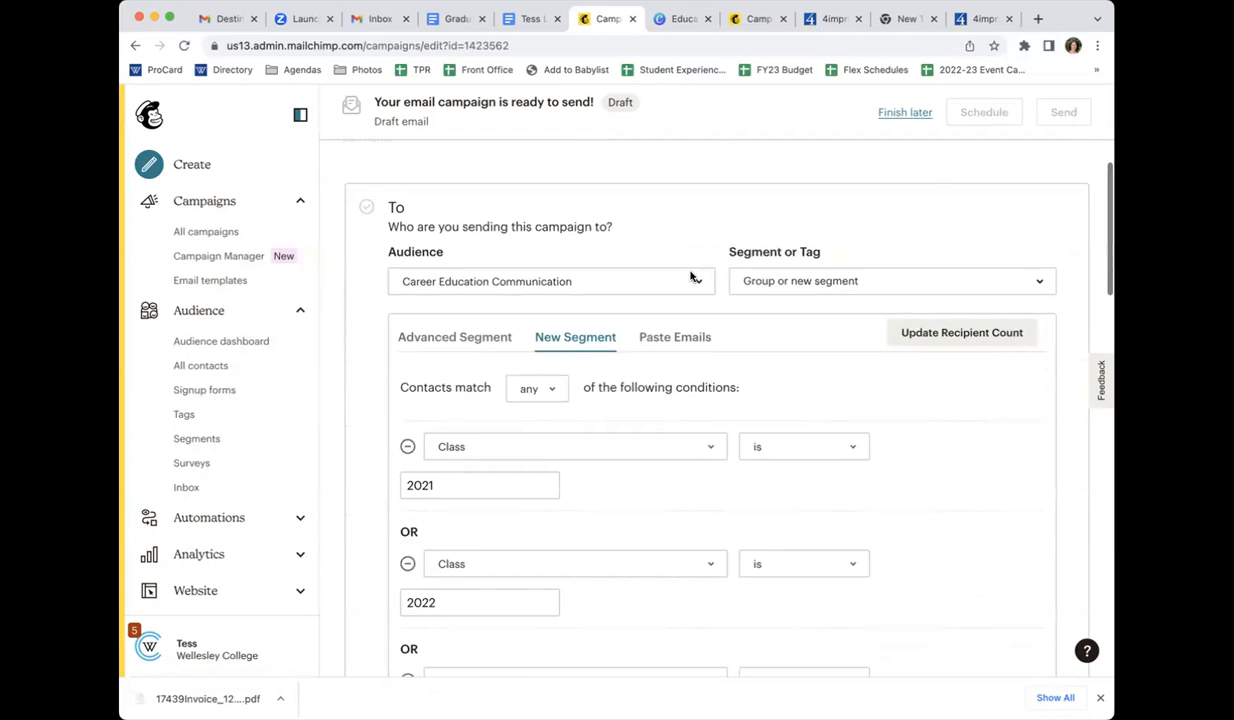
left_click(795, 273)
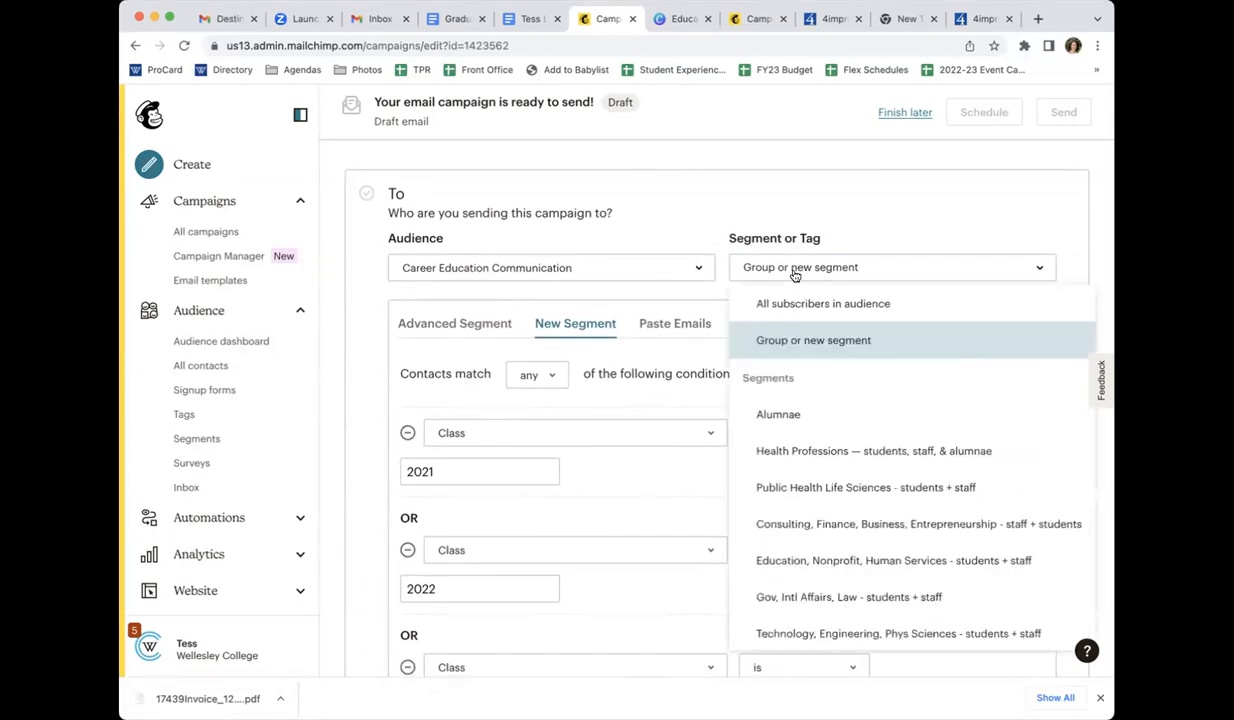
left_click(795, 338)
left_click(810, 263)
left_click(798, 340)
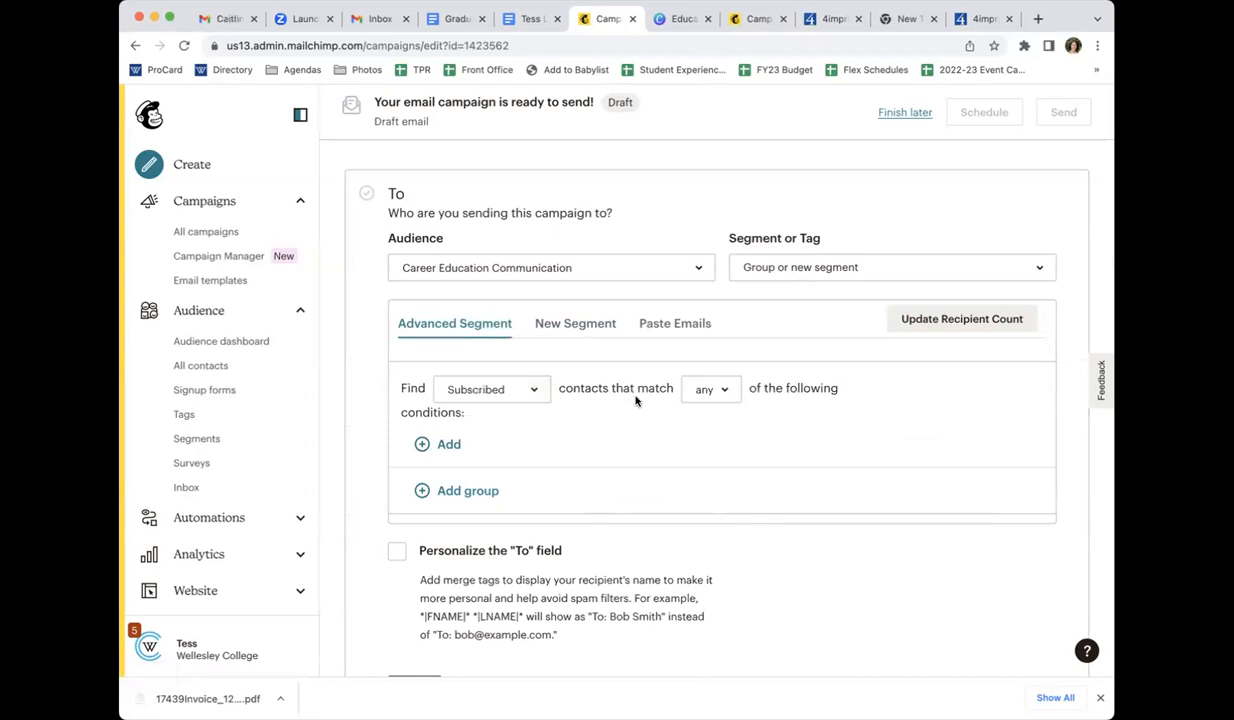
Set the advanced segment to match all conditions and add a first condition on Class
left_click(712, 398)
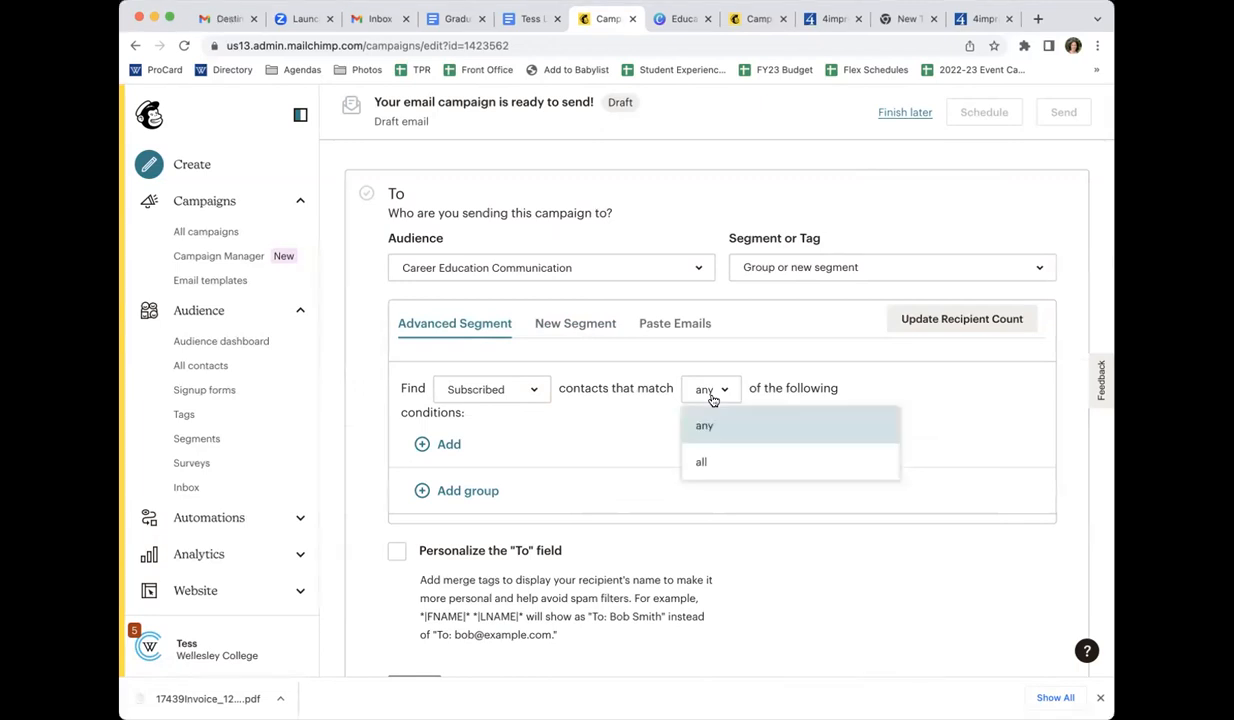
left_click(709, 458)
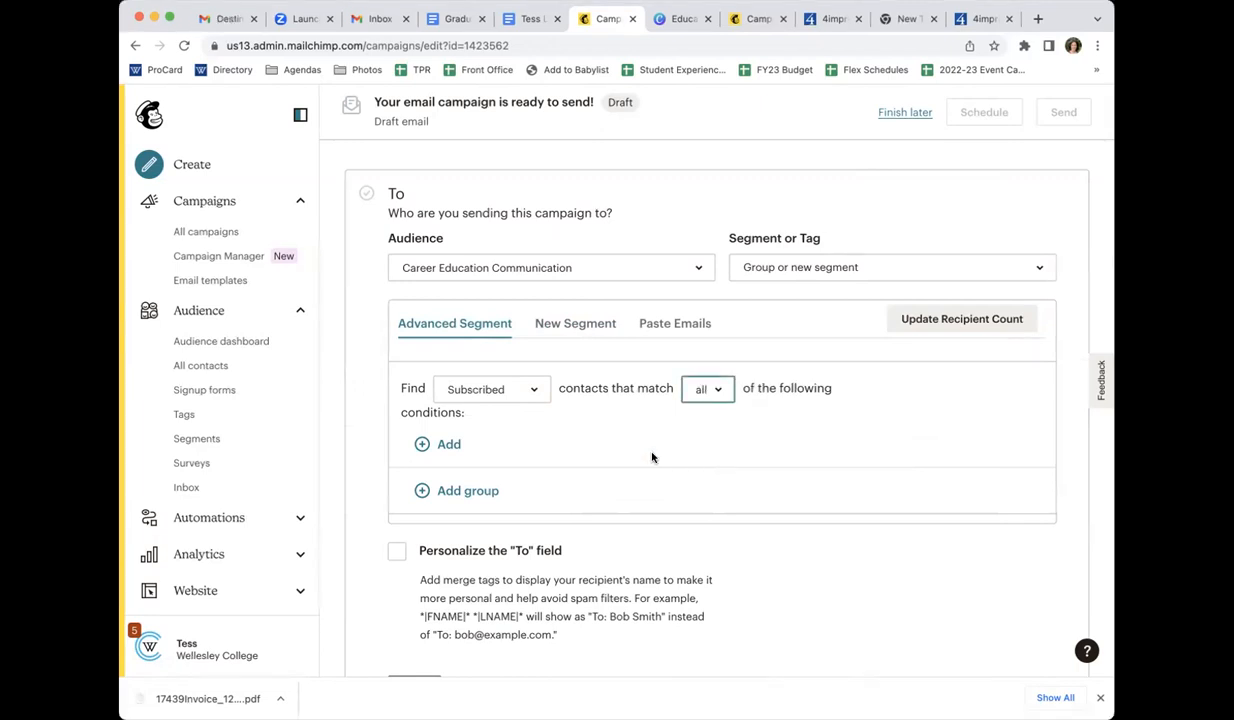
left_click(447, 445)
left_click(578, 458)
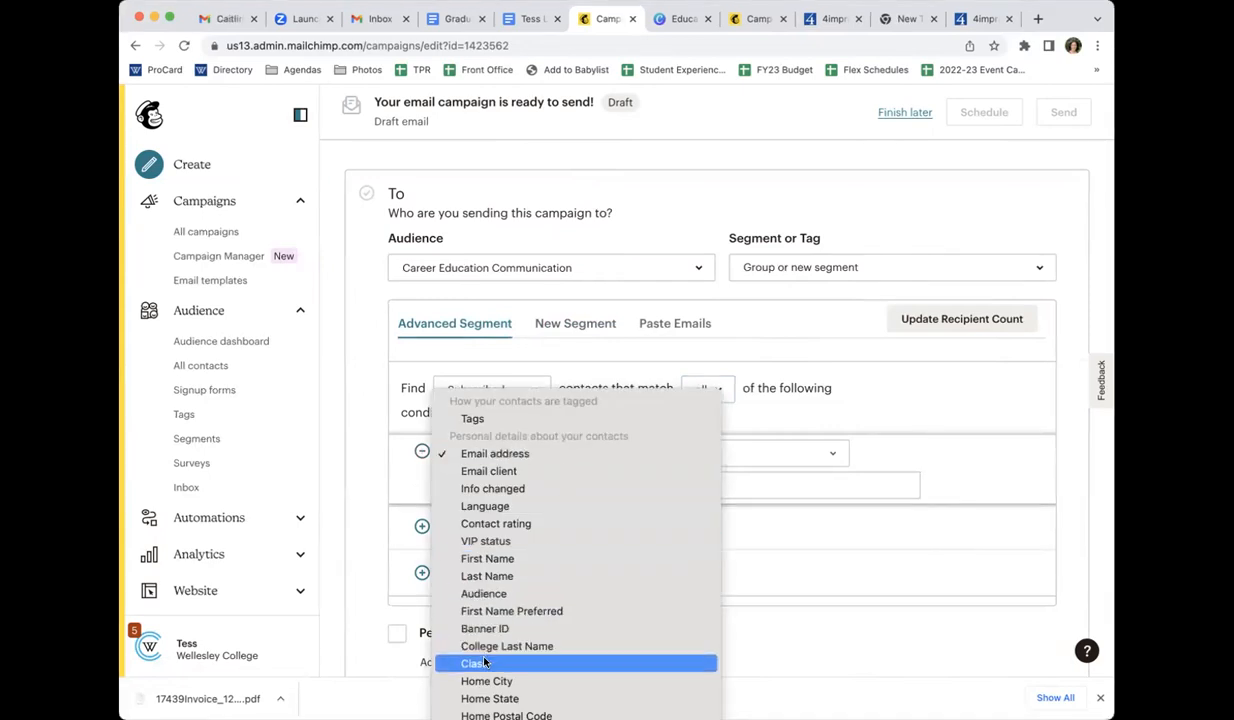
scroll(520, 545, "down", 5)
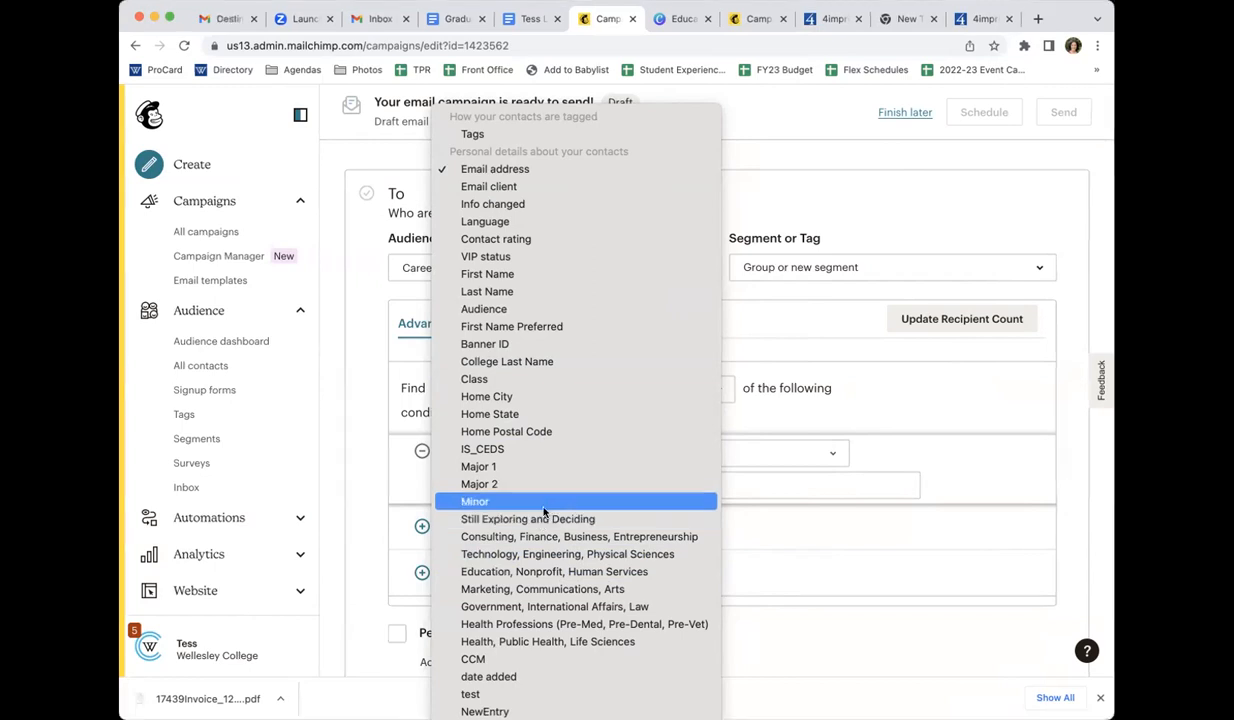
left_click(566, 380)
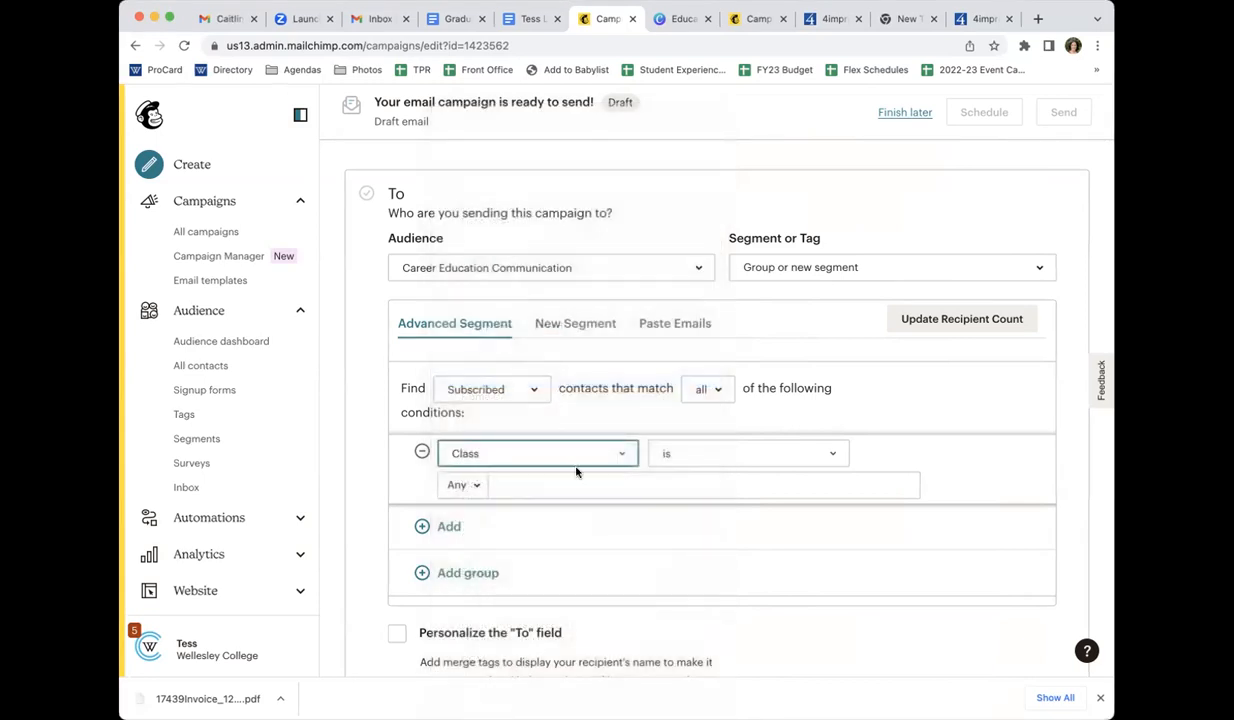
Set the Class condition to "is greater than" with the value 20
left_click(683, 455)
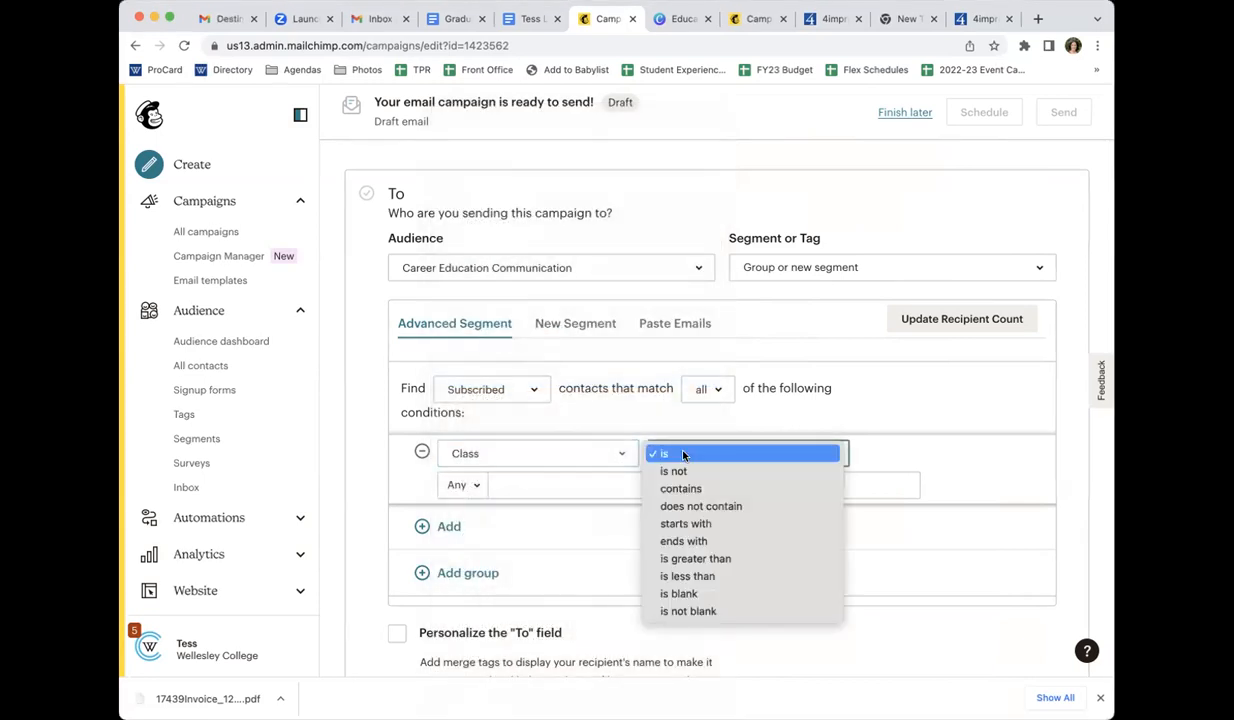
left_click(684, 558)
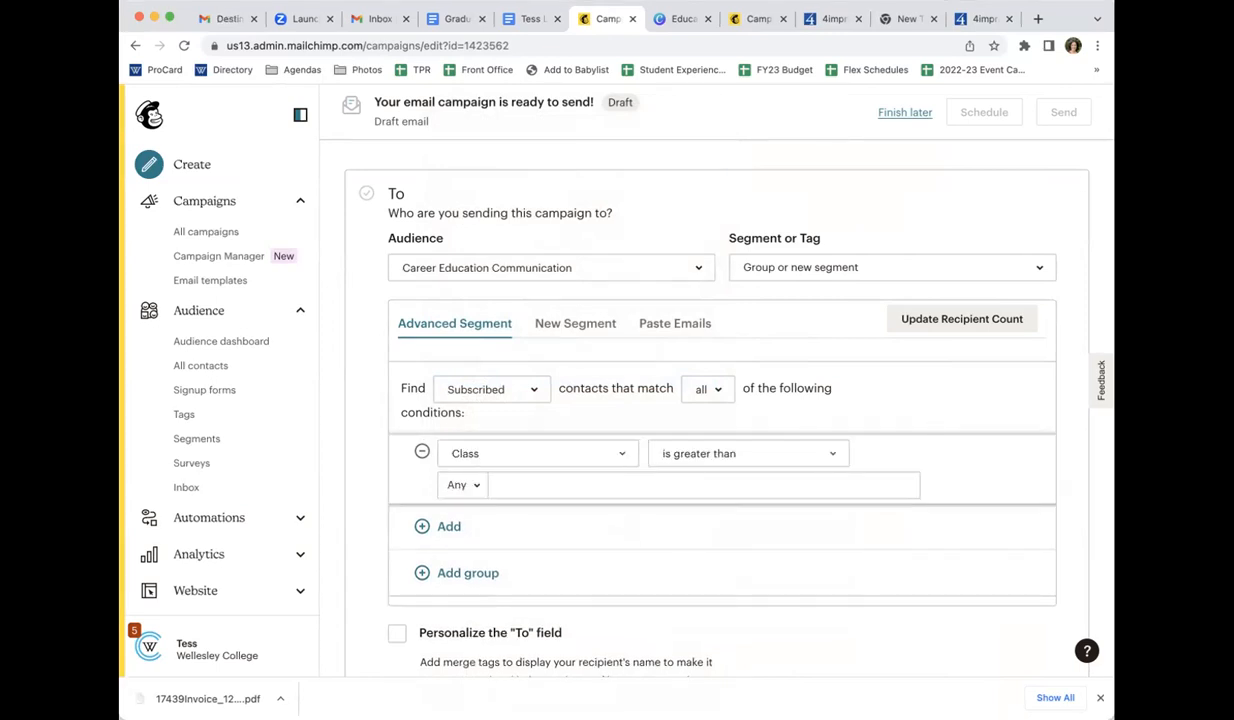
left_click_drag(1114, 470, 1177, 470)
left_click(893, 433)
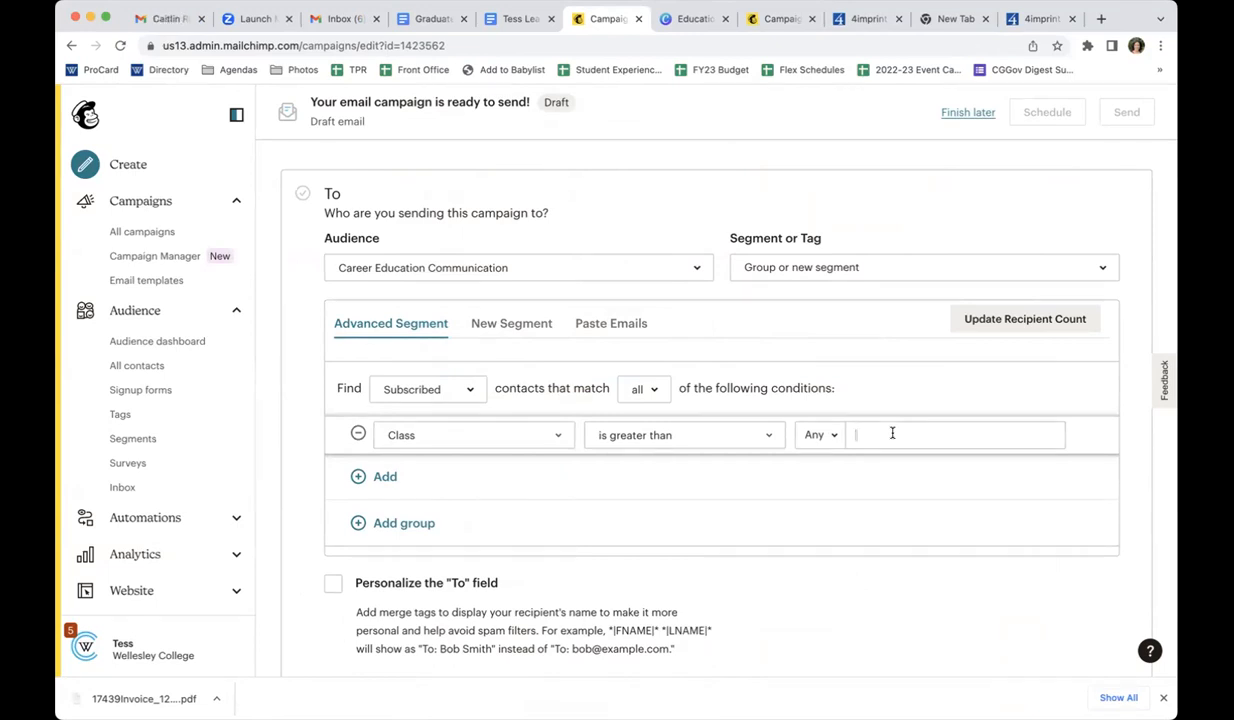
type("20")
Change the Class condition to "is" 2025 and set the segment to match any of the conditions
left_click(690, 435)
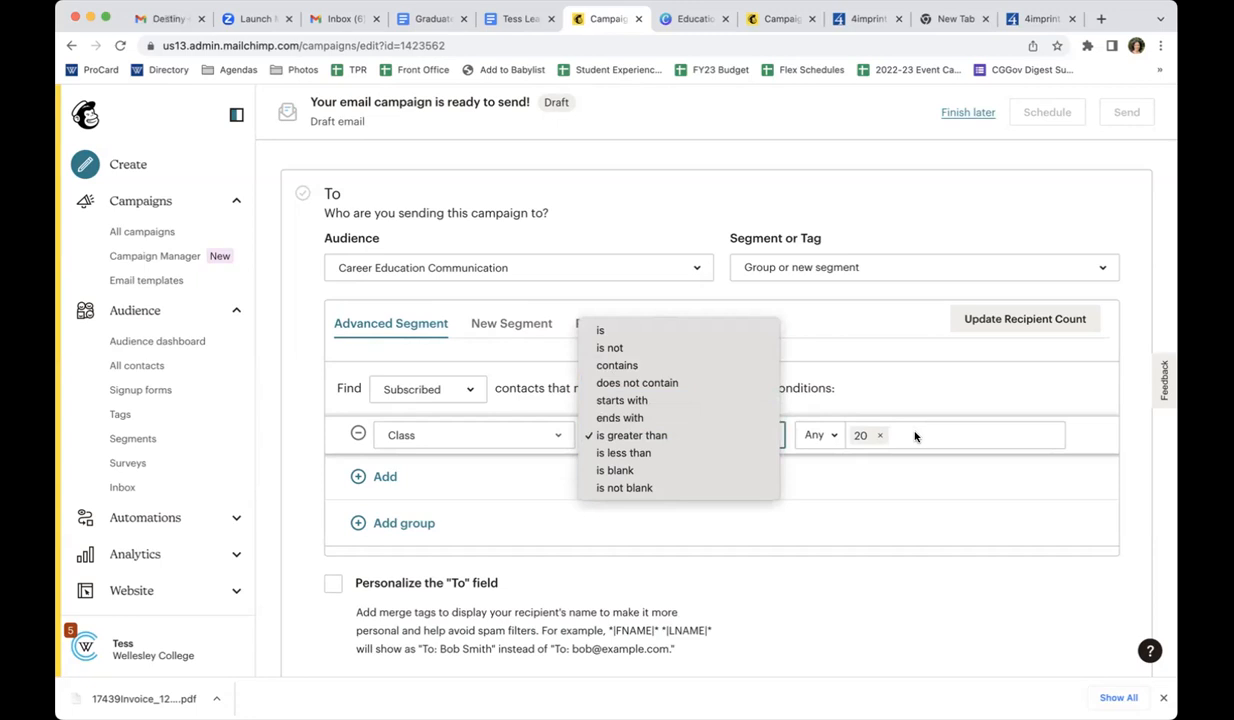
left_click(664, 331)
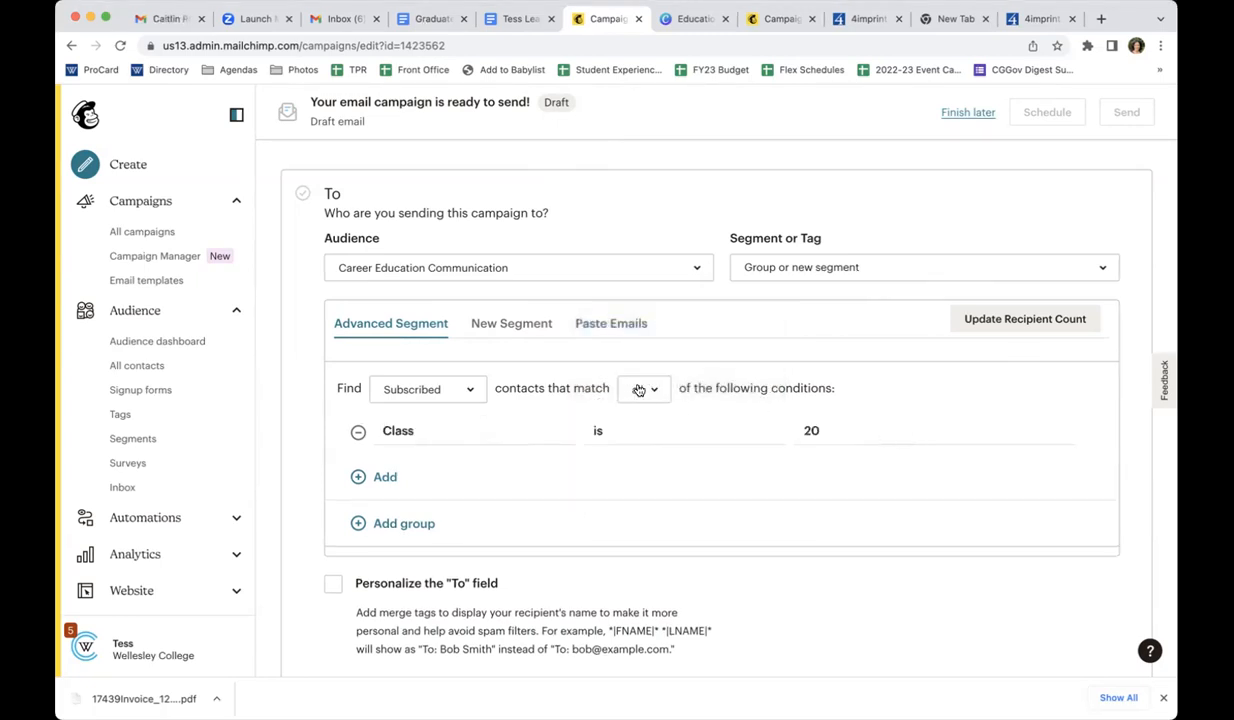
left_click(638, 390)
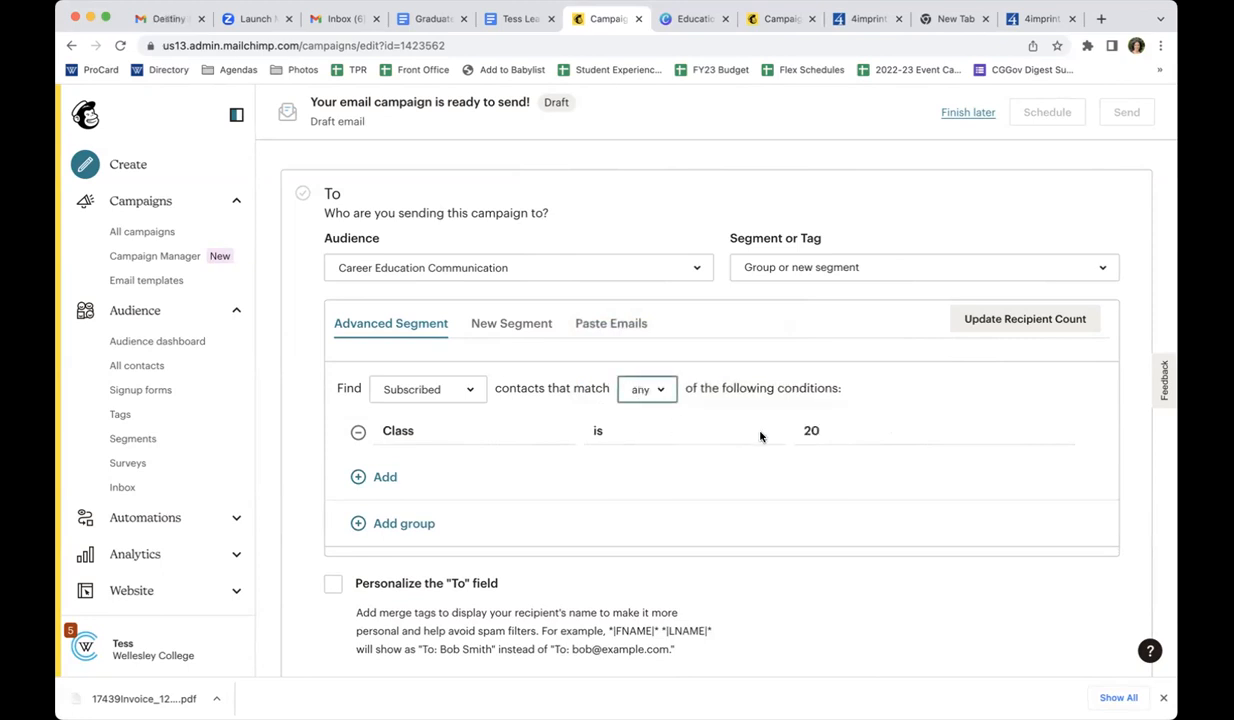
left_click(865, 432)
left_click(880, 434)
type("2025")
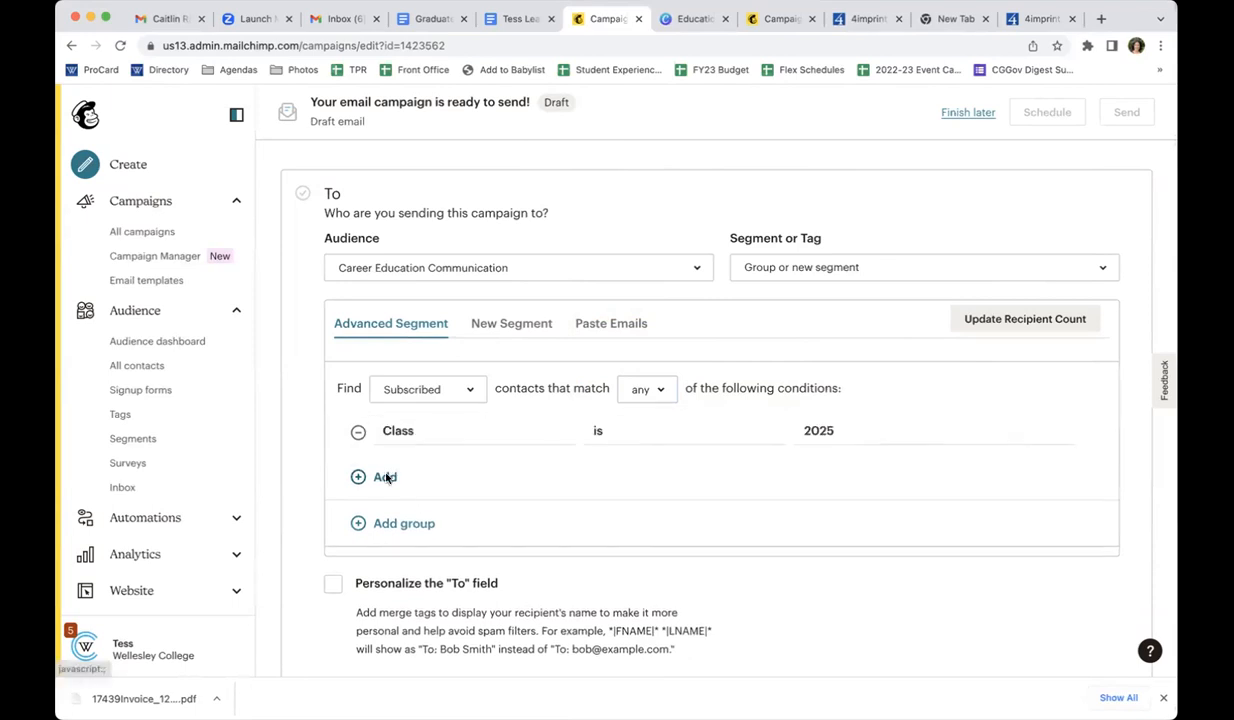
Add a second condition on Class, and view the Paste Emails option before returning to the advanced segment
left_click(385, 476)
left_click(432, 472)
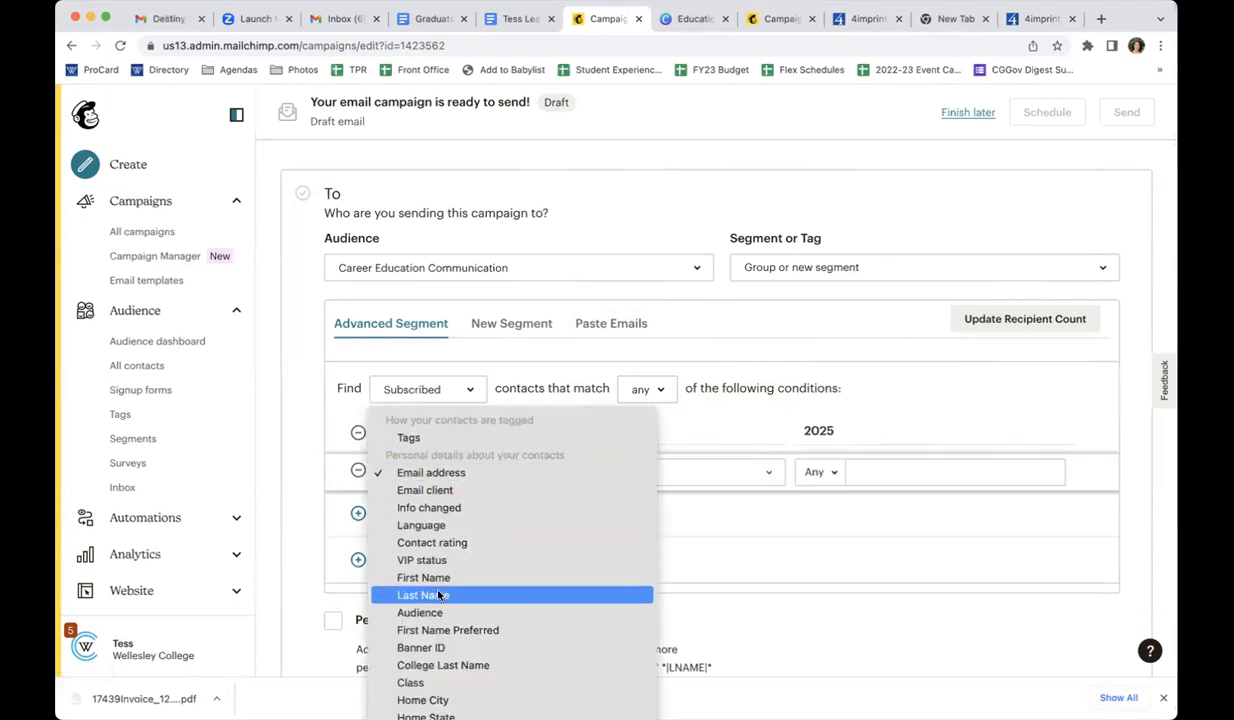
key("Return")
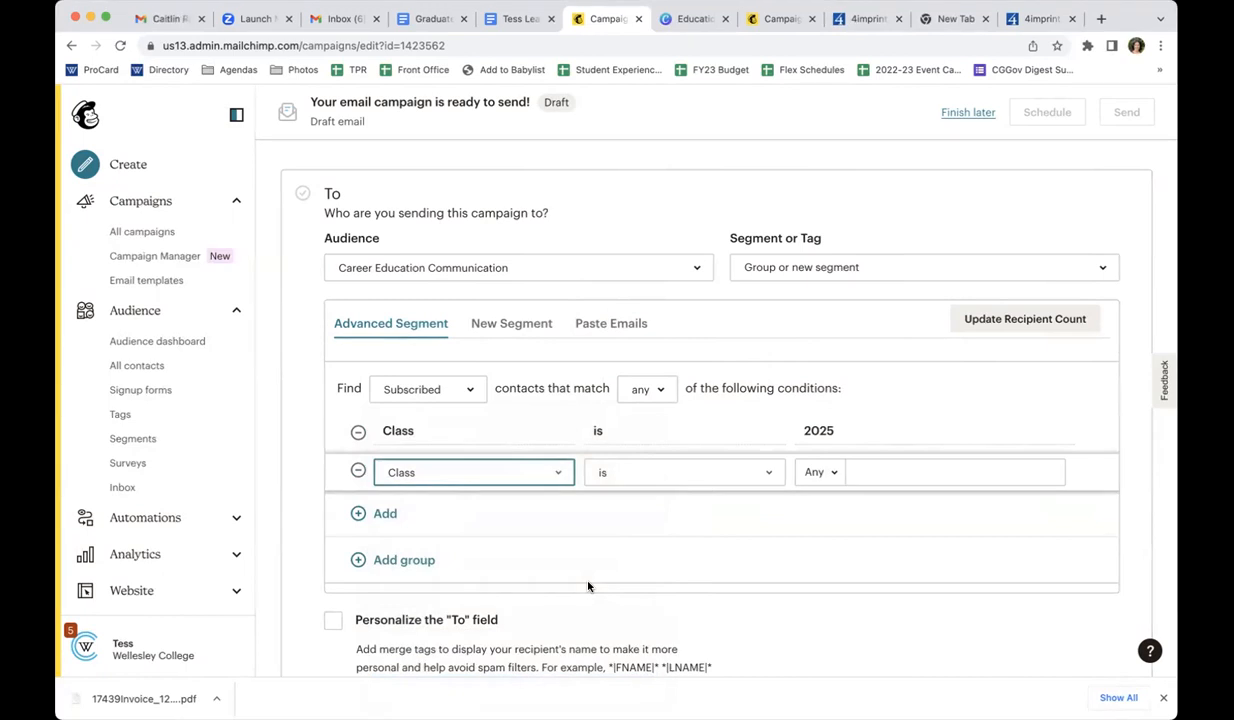
left_click(599, 326)
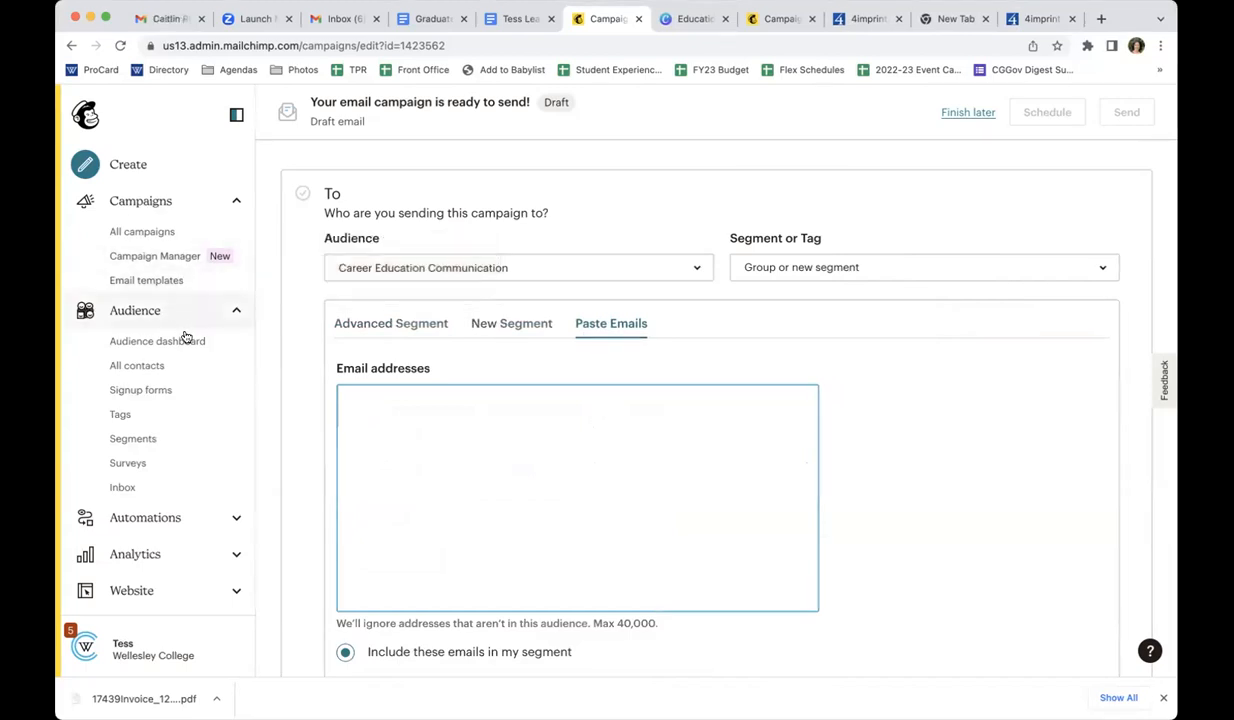
left_click(401, 323)
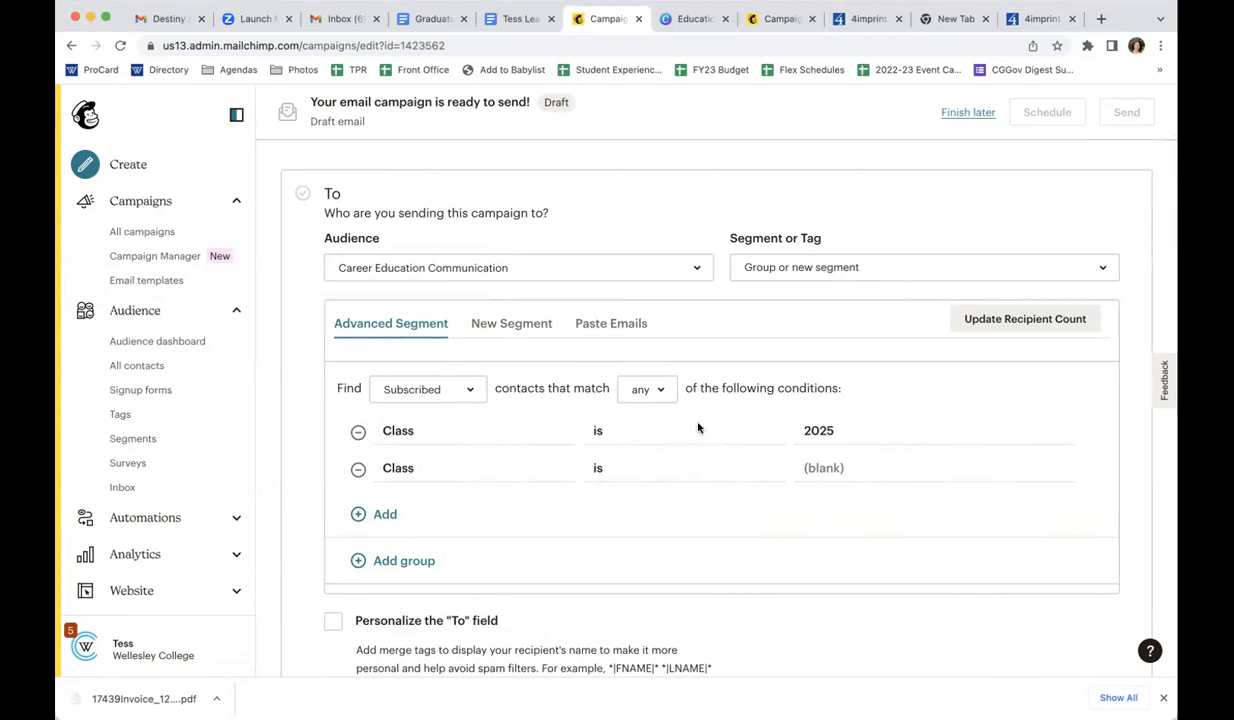
Change the operator of the 2025 Class condition to "is greater than"
left_click(600, 428)
left_click(605, 434)
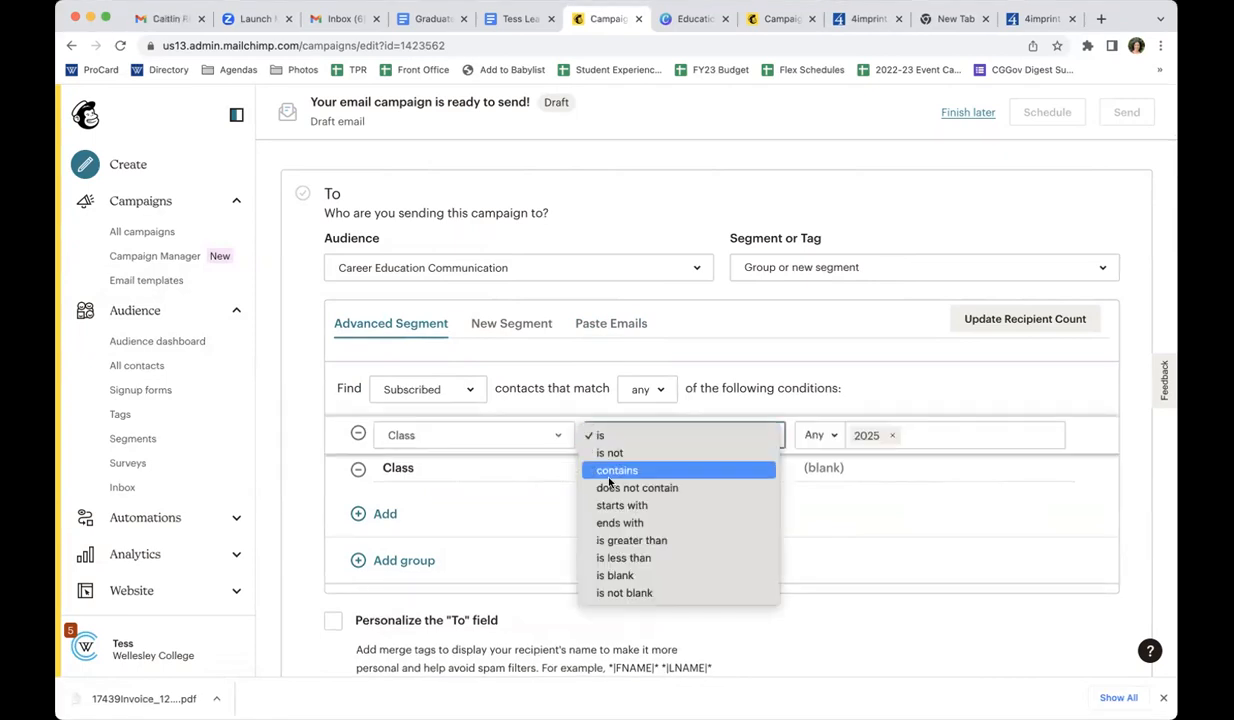
left_click(590, 539)
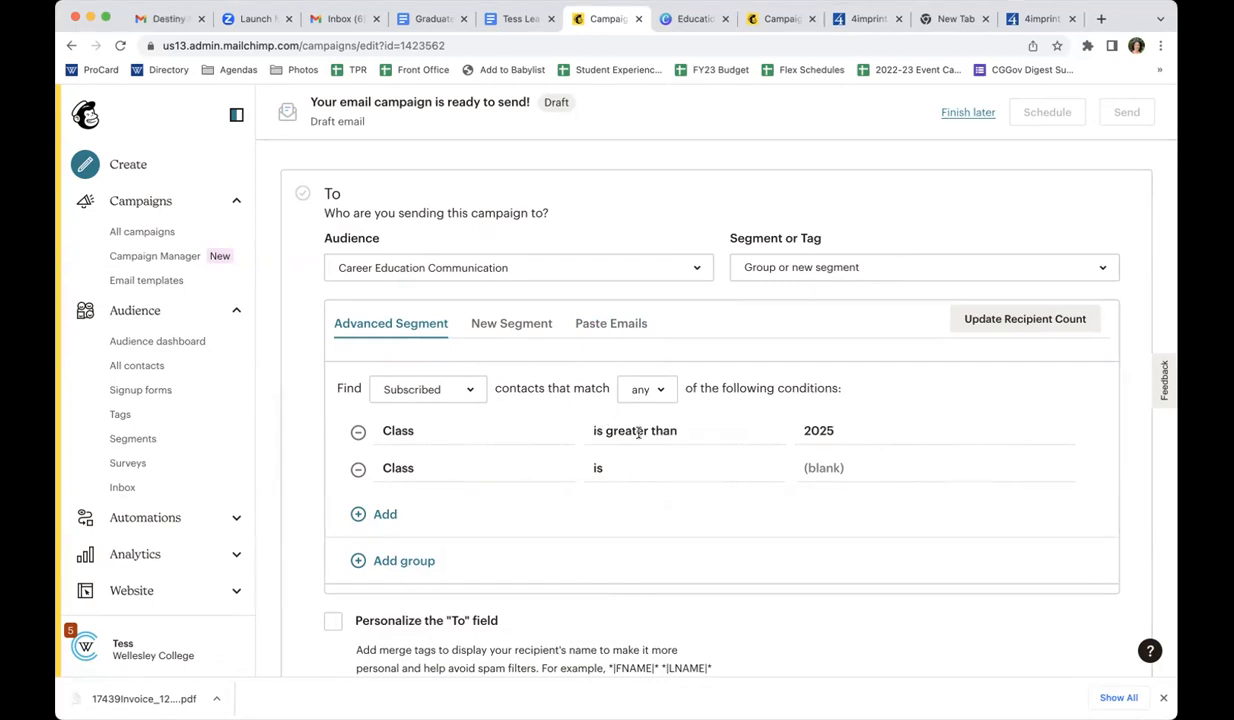
Add a third segment condition and browse the contact fields available for filtering, leaving it on Email address
left_click(384, 514)
left_click(437, 512)
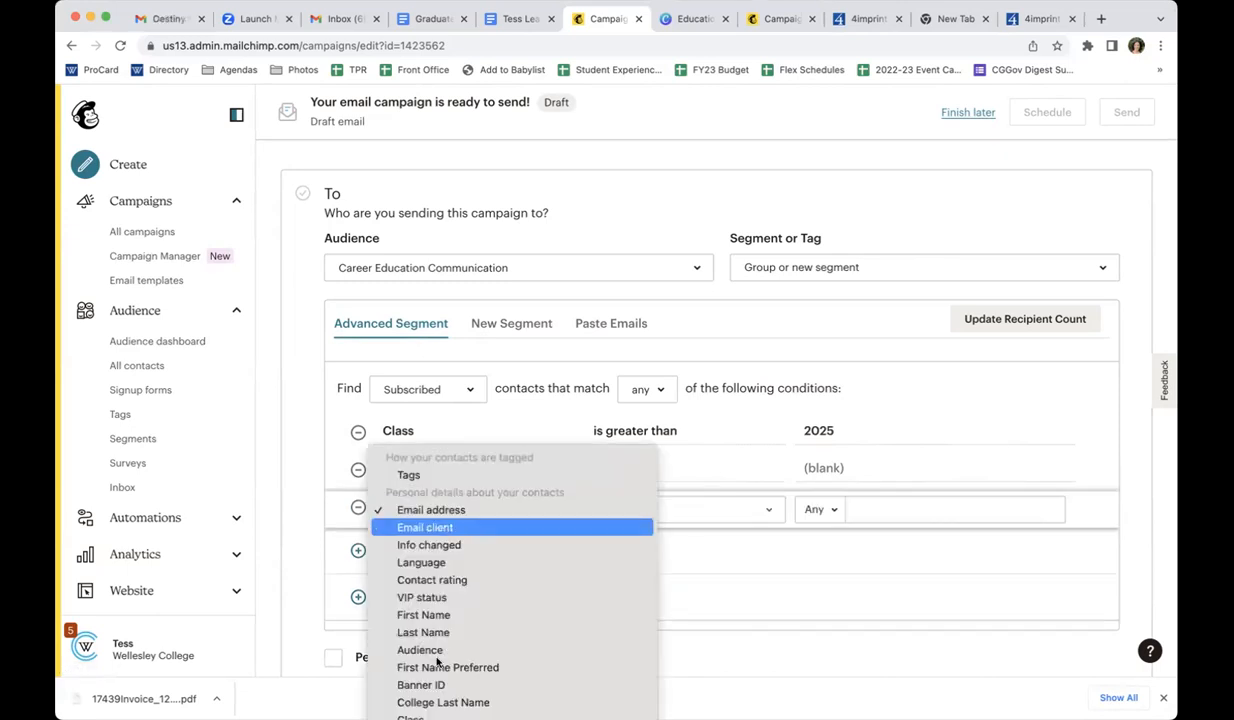
scroll(437, 662, "down", 4)
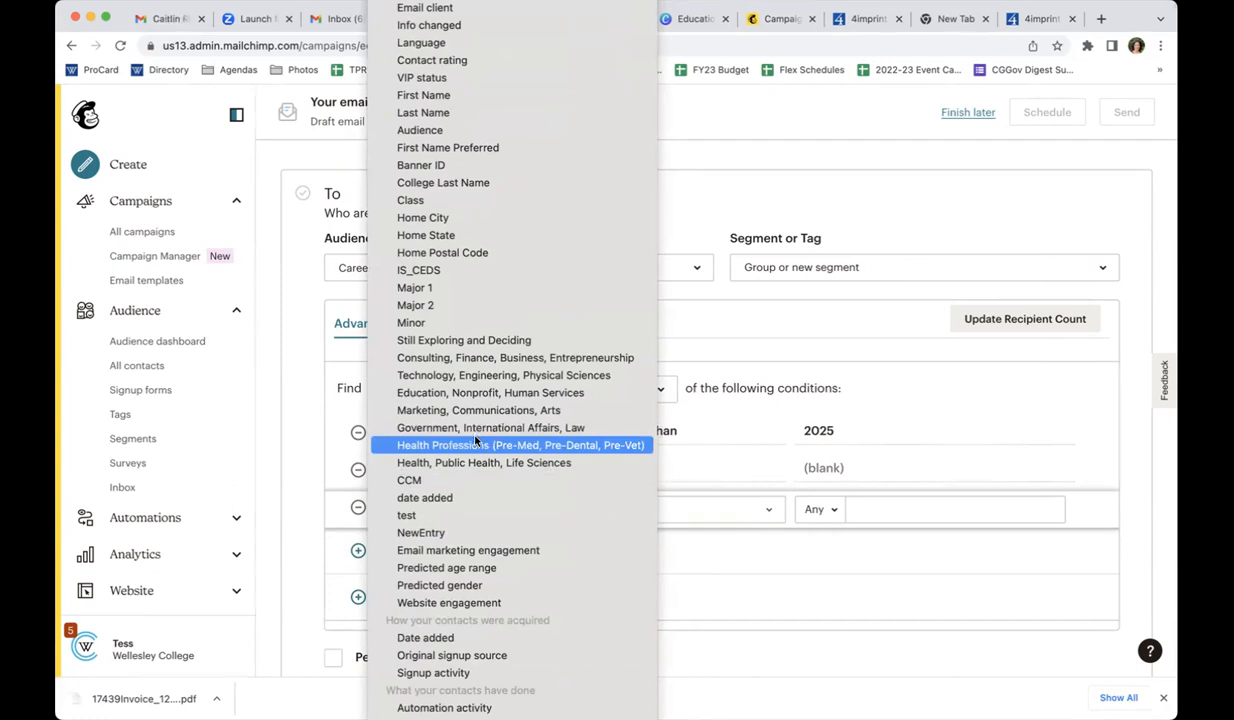
left_click(800, 420)
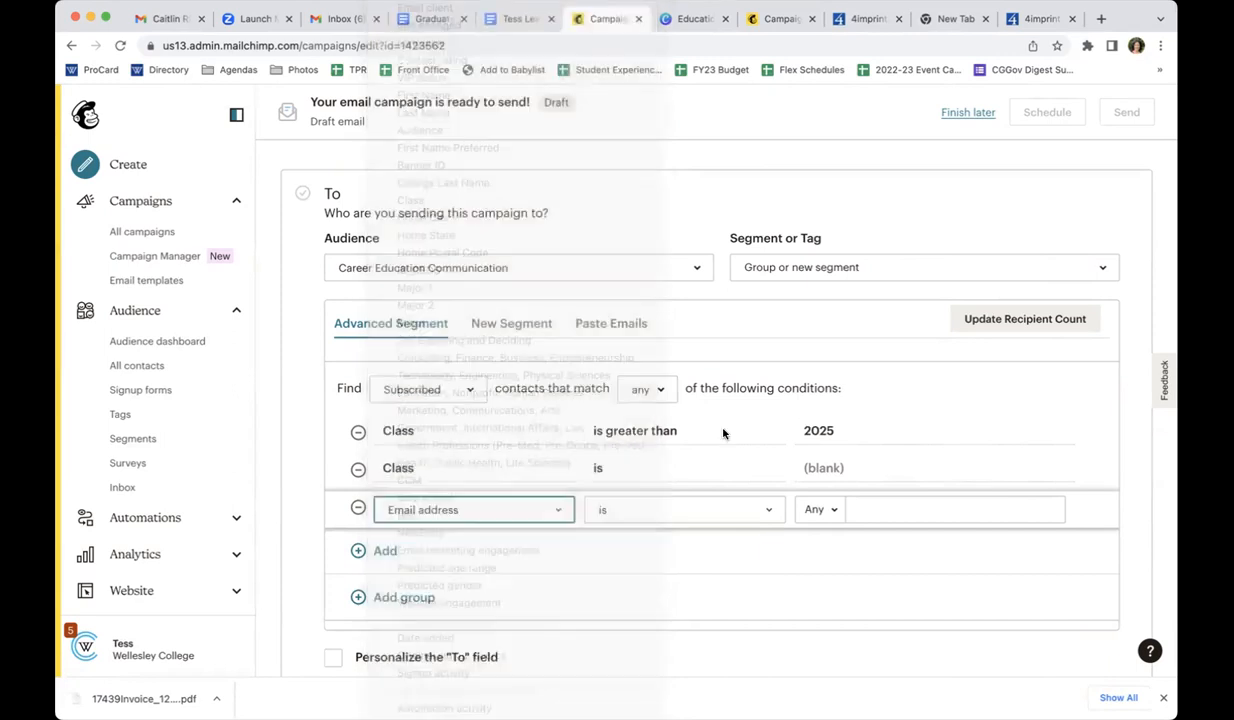
Set the third segment condition to Health Professions (Pre-Med, Pre-Dental, Pre-Vet) "is not blank" and update the recipient count
left_click(516, 515)
scroll(516, 516, "down", 4)
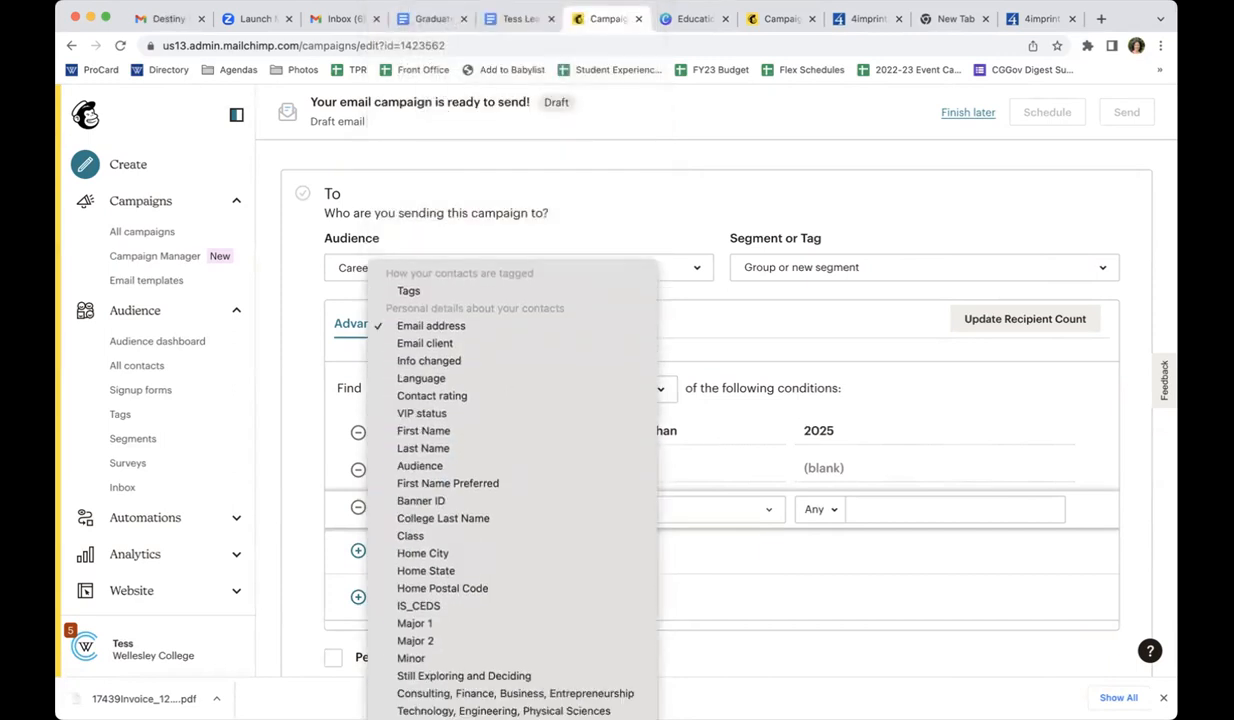
scroll(488, 652, "down", 5)
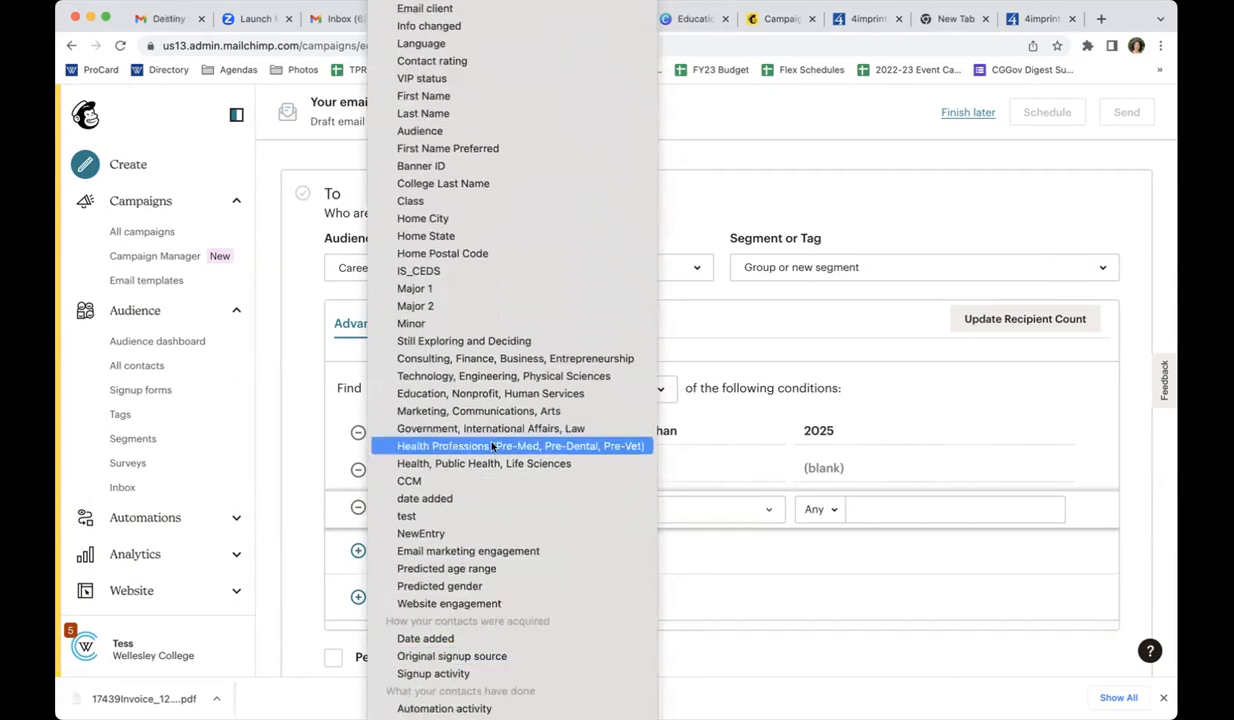
left_click(493, 447)
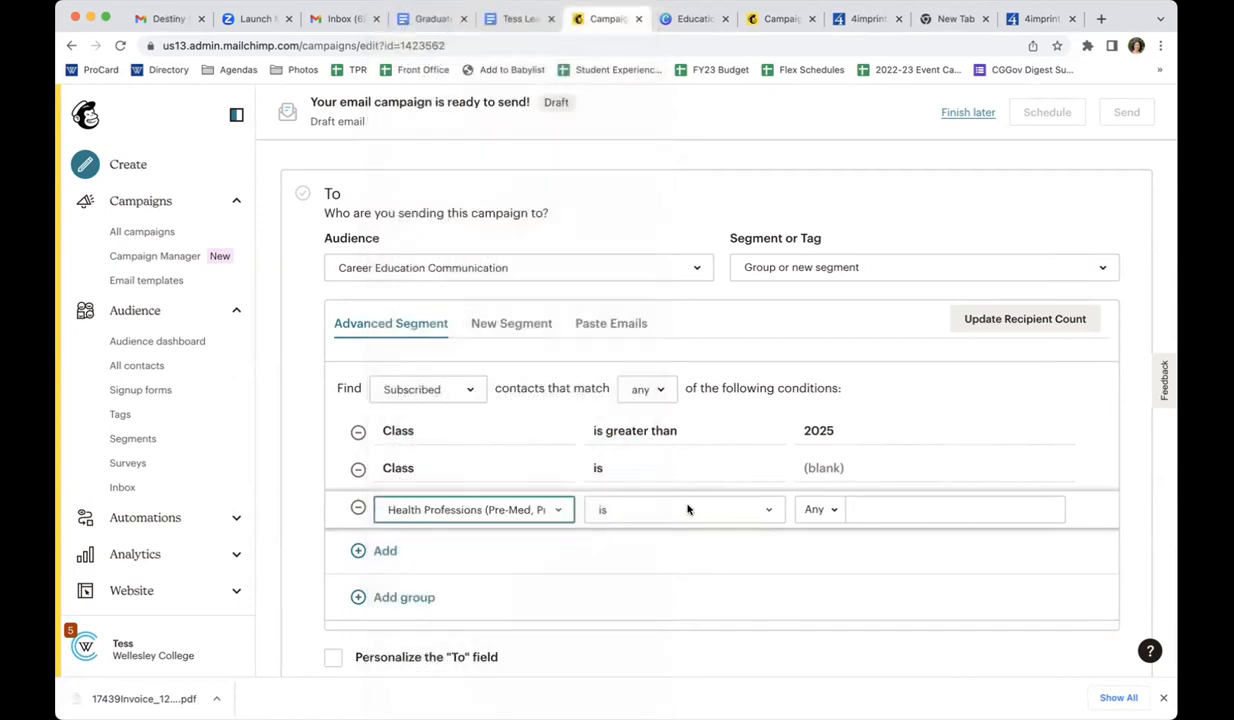
left_click(681, 510)
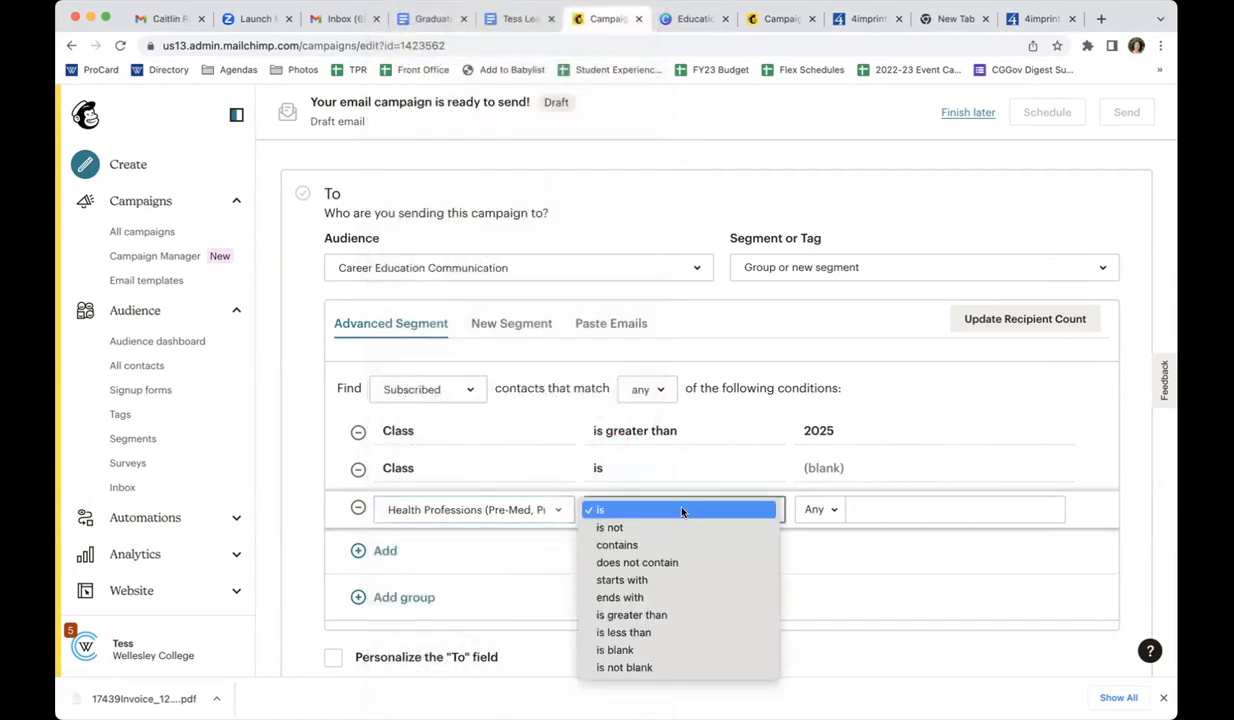
left_click(638, 667)
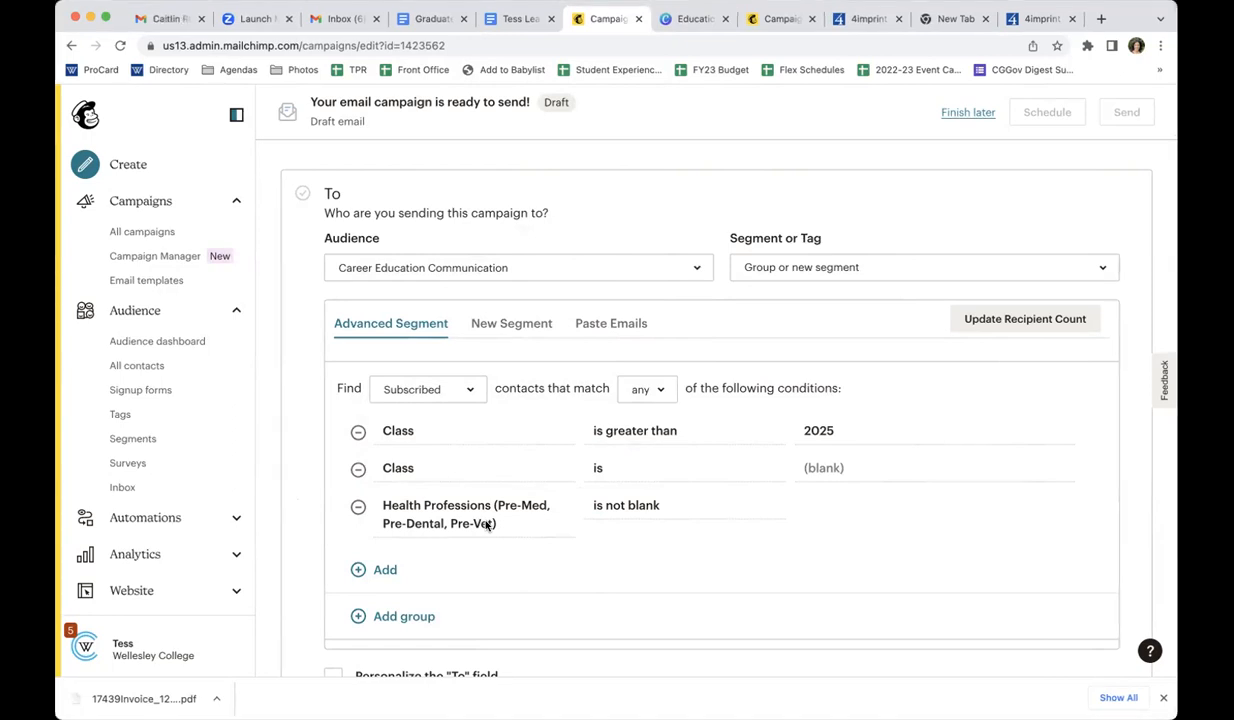
scroll(431, 594, "down", 1)
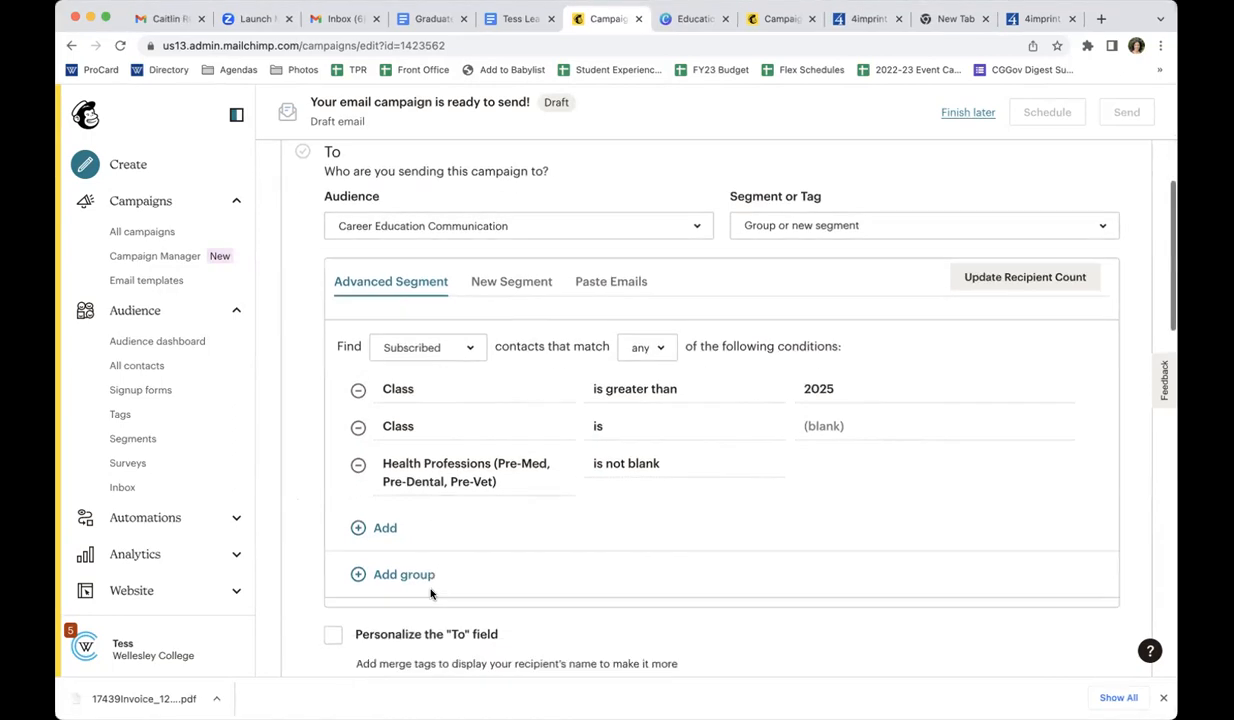
left_click(998, 287)
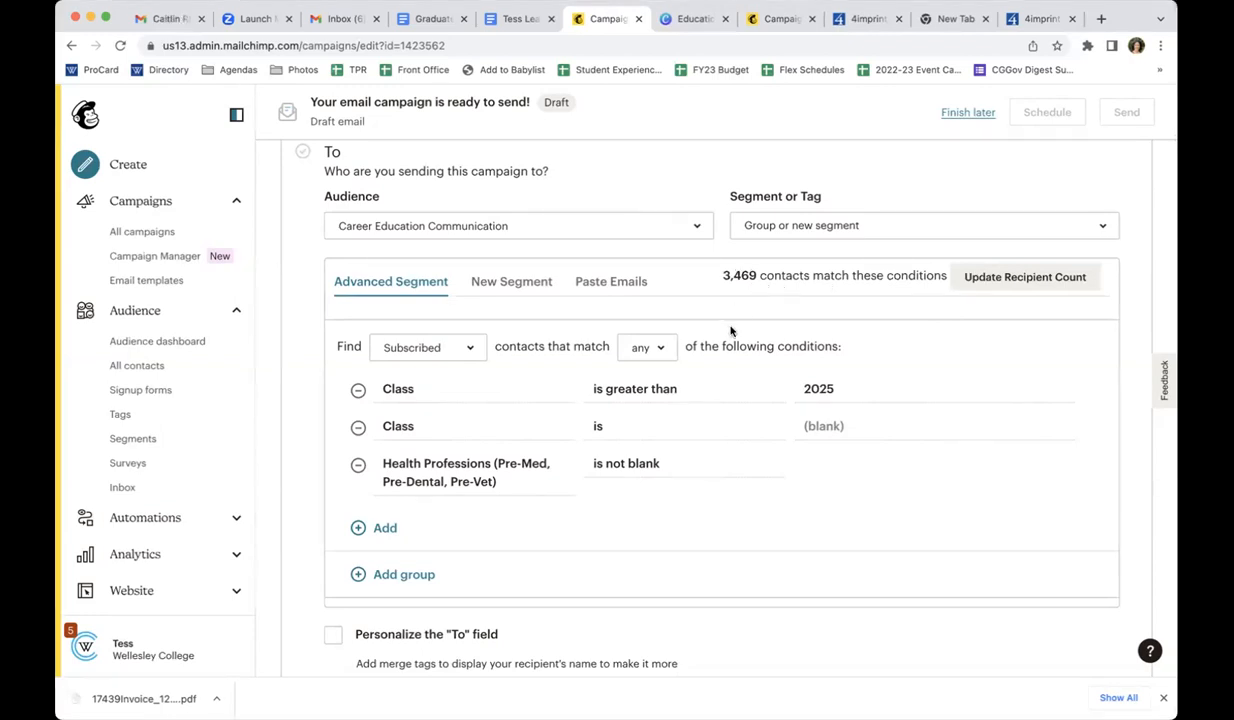
Change the operator of the 2025 Class condition to "is" and remove the blank Class condition
left_click(631, 393)
left_click(633, 393)
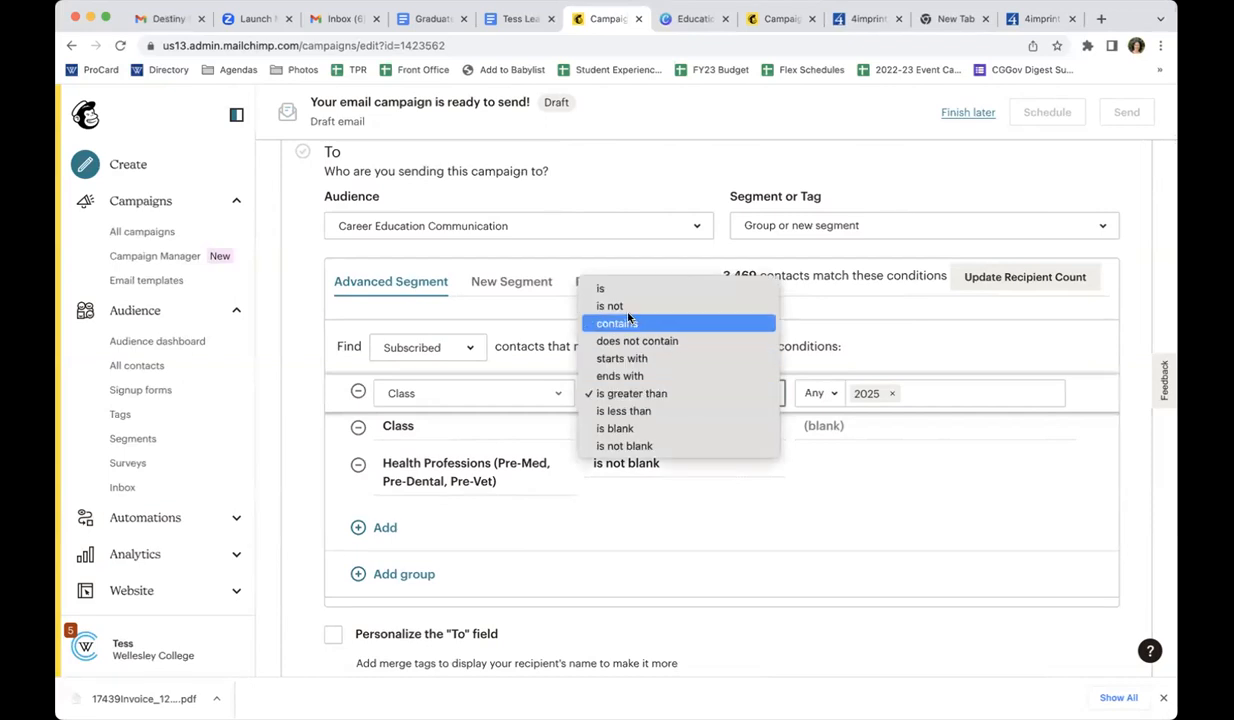
left_click(835, 325)
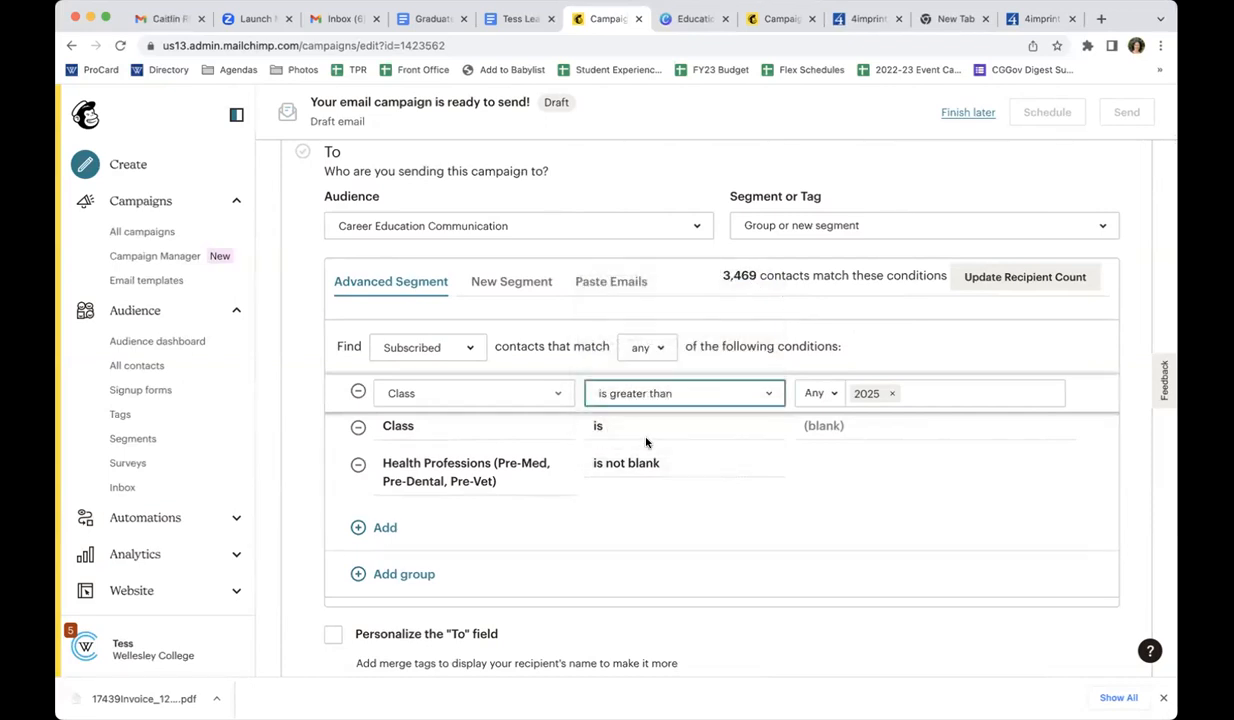
left_click(655, 393)
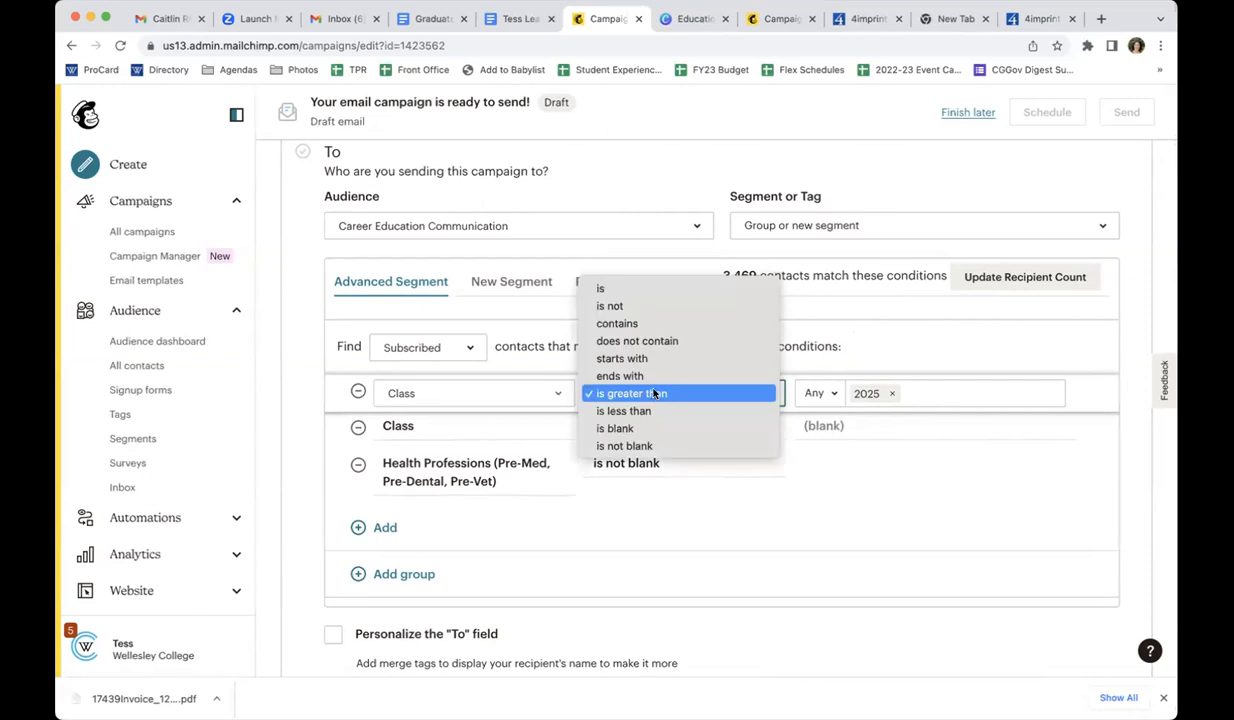
left_click(625, 288)
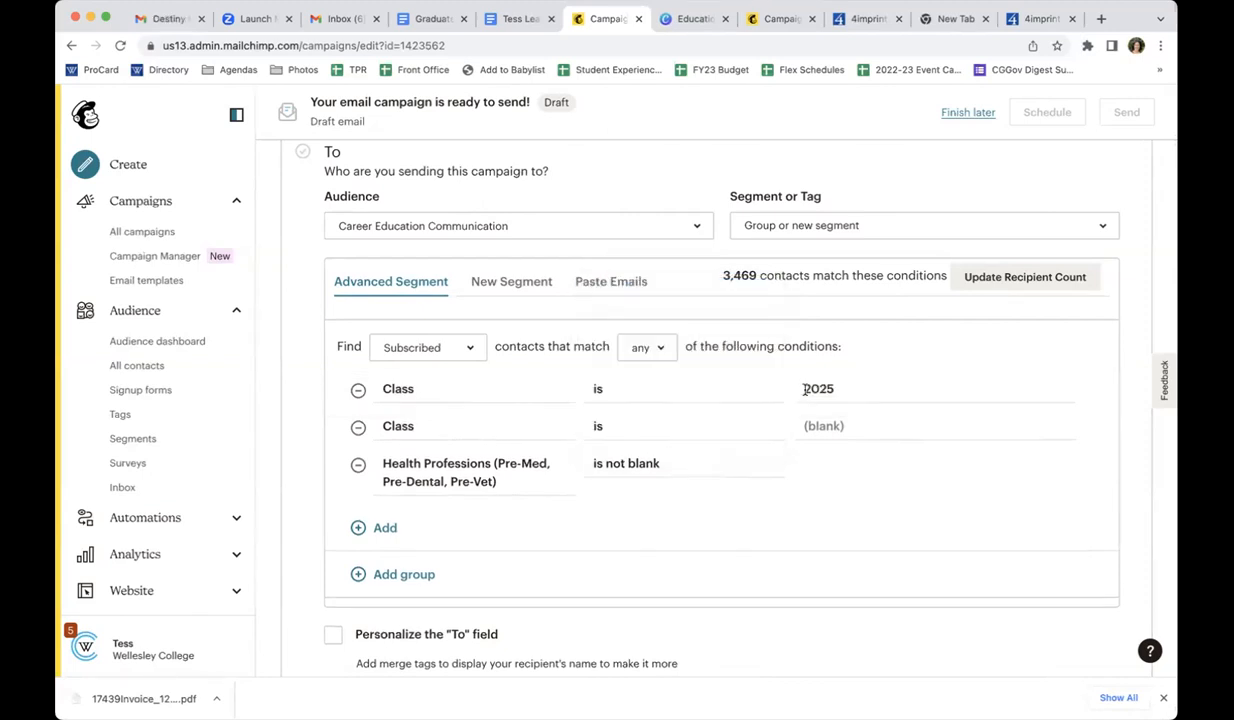
left_click(358, 427)
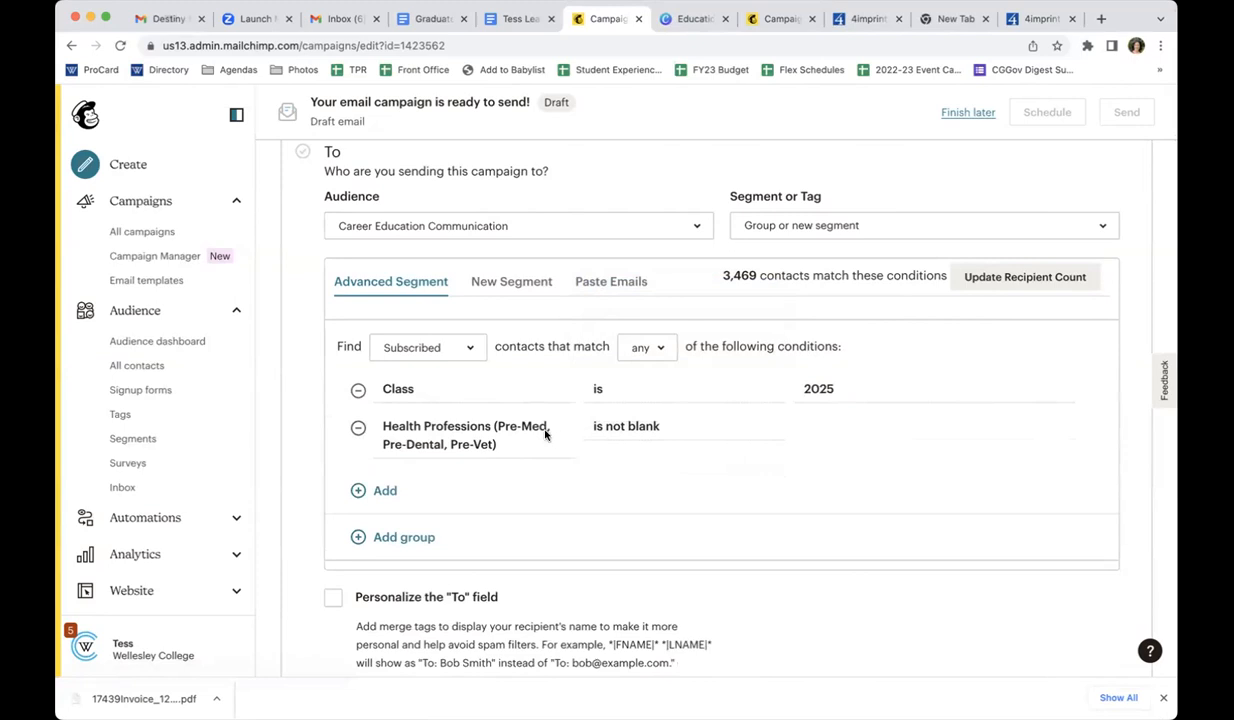
Update the recipient count under "any" and under "all" of the conditions, and save the campaign's recipients with "all" selected
left_click(1030, 277)
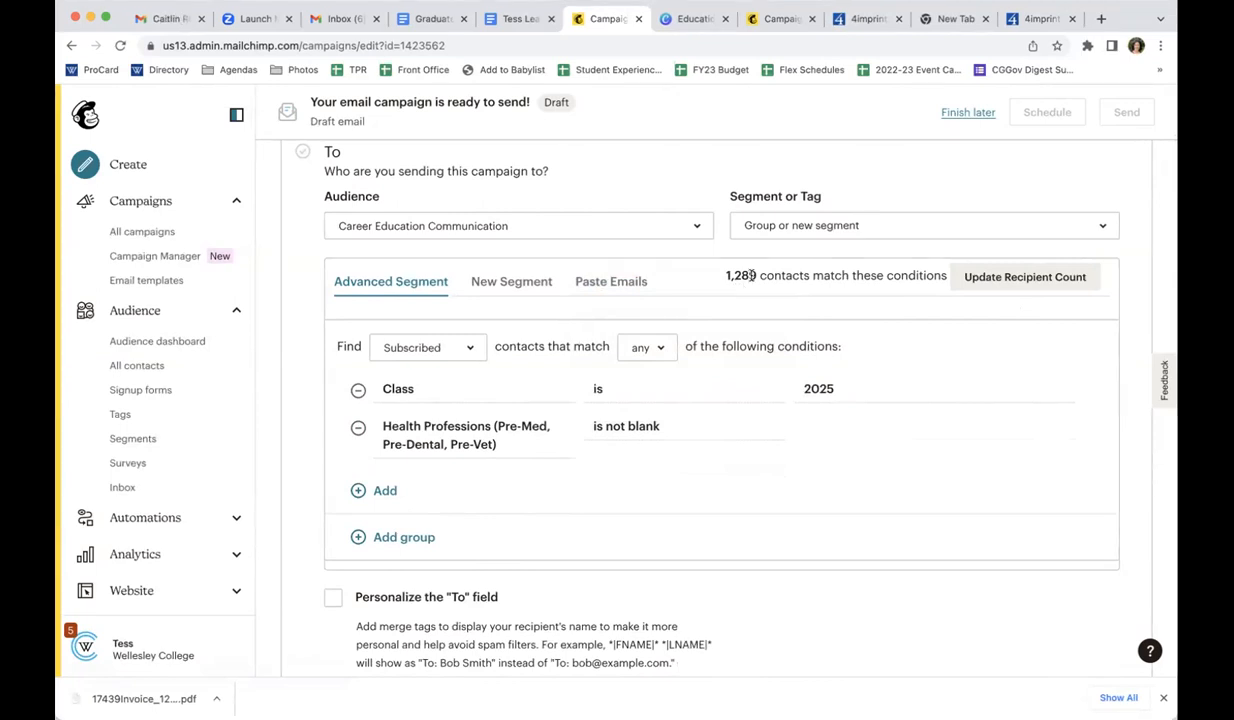
left_click(640, 347)
left_click(636, 416)
left_click(993, 277)
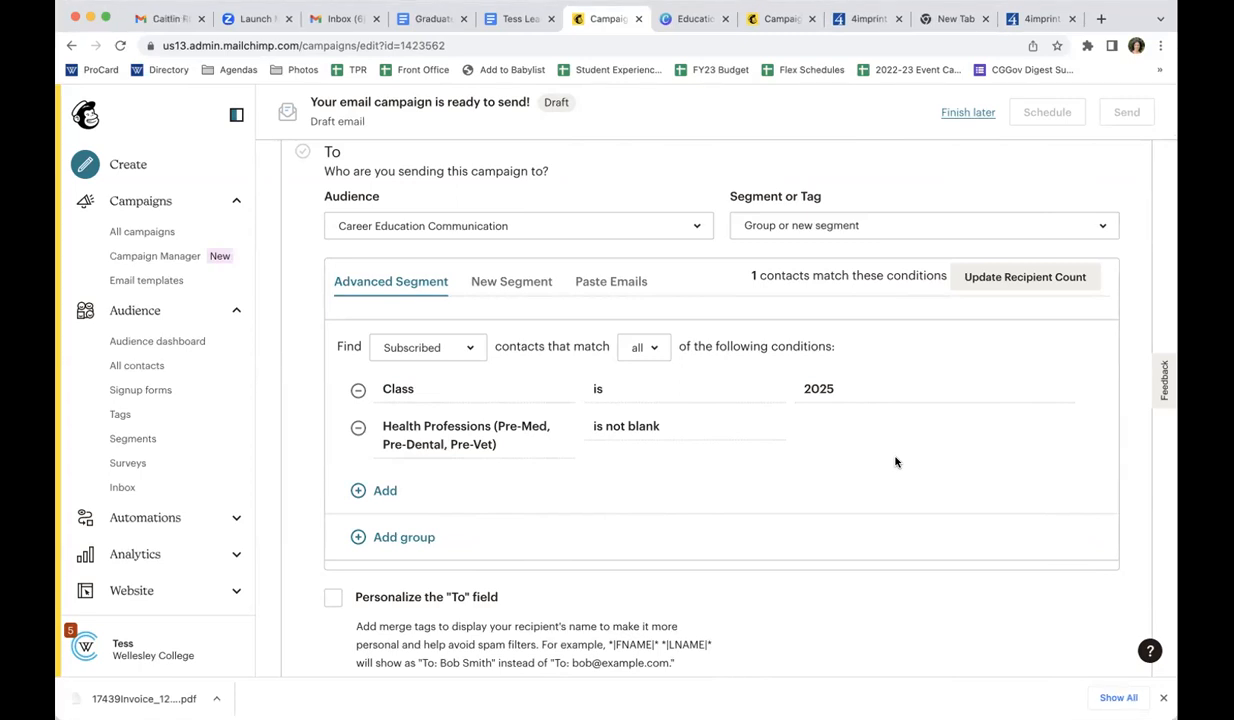
scroll(850, 565, "down", 2)
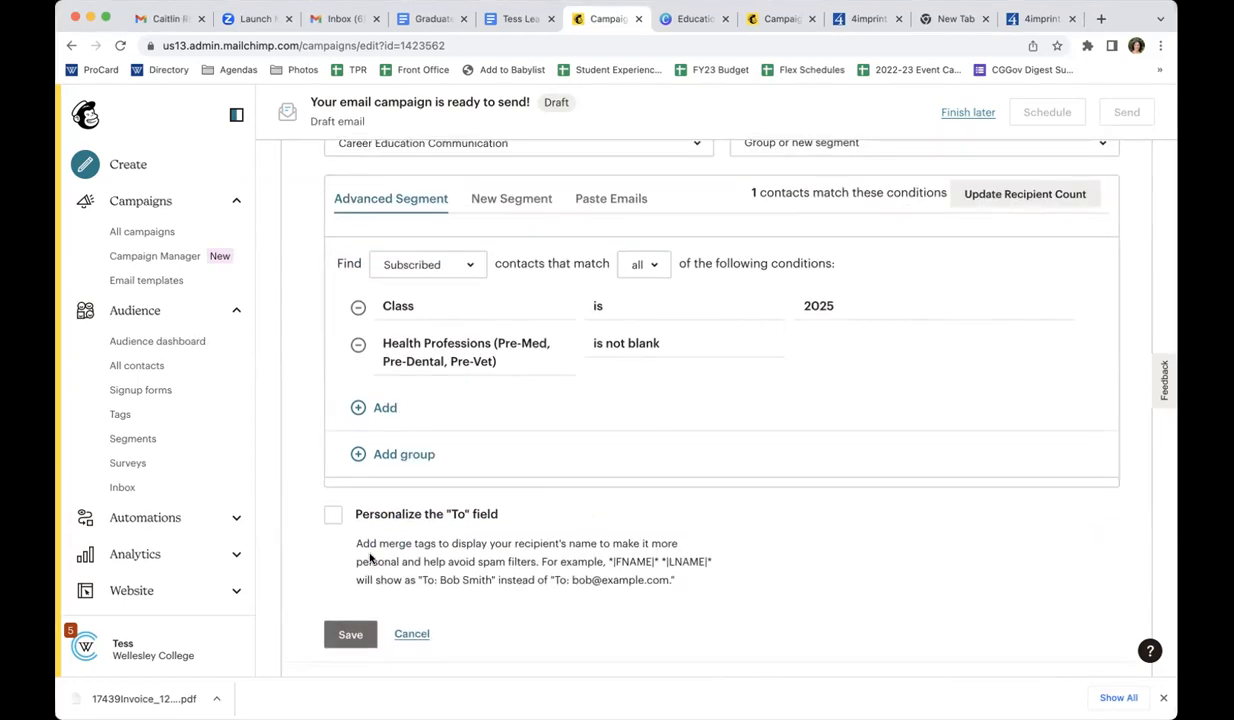
left_click(360, 635)
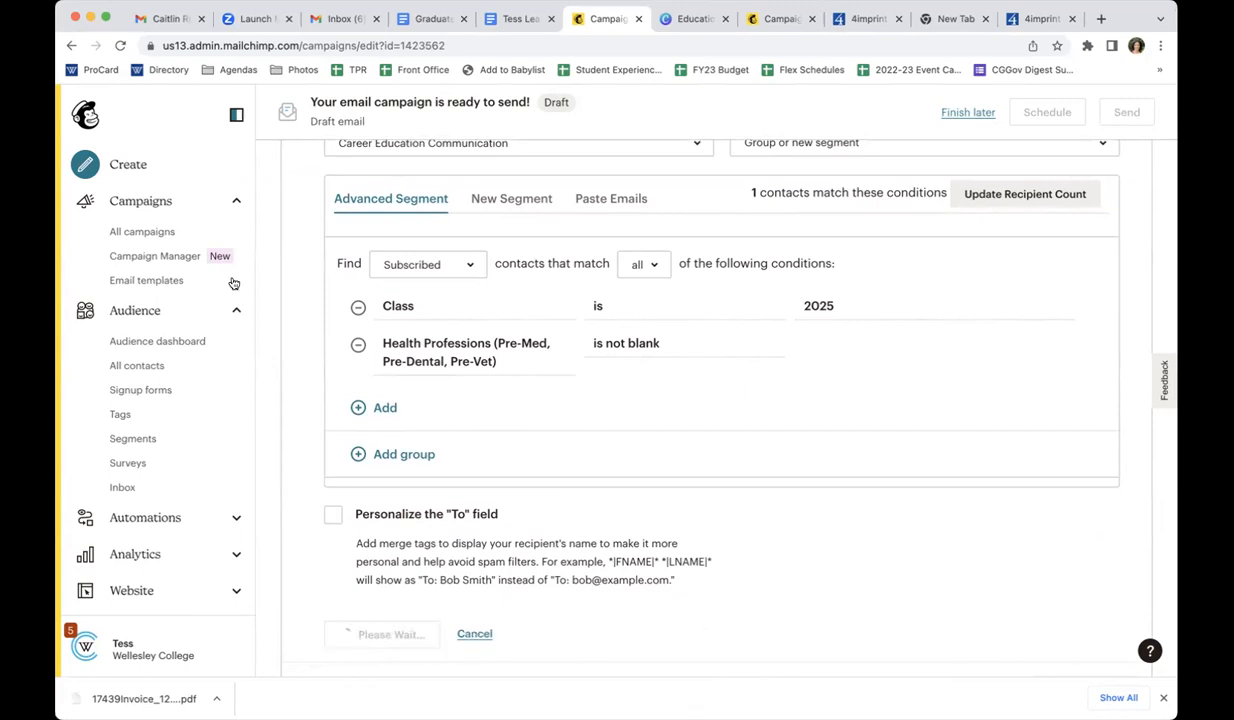
Open the contact list of the Career Education Communication audience from its dashboard
left_click(136, 316)
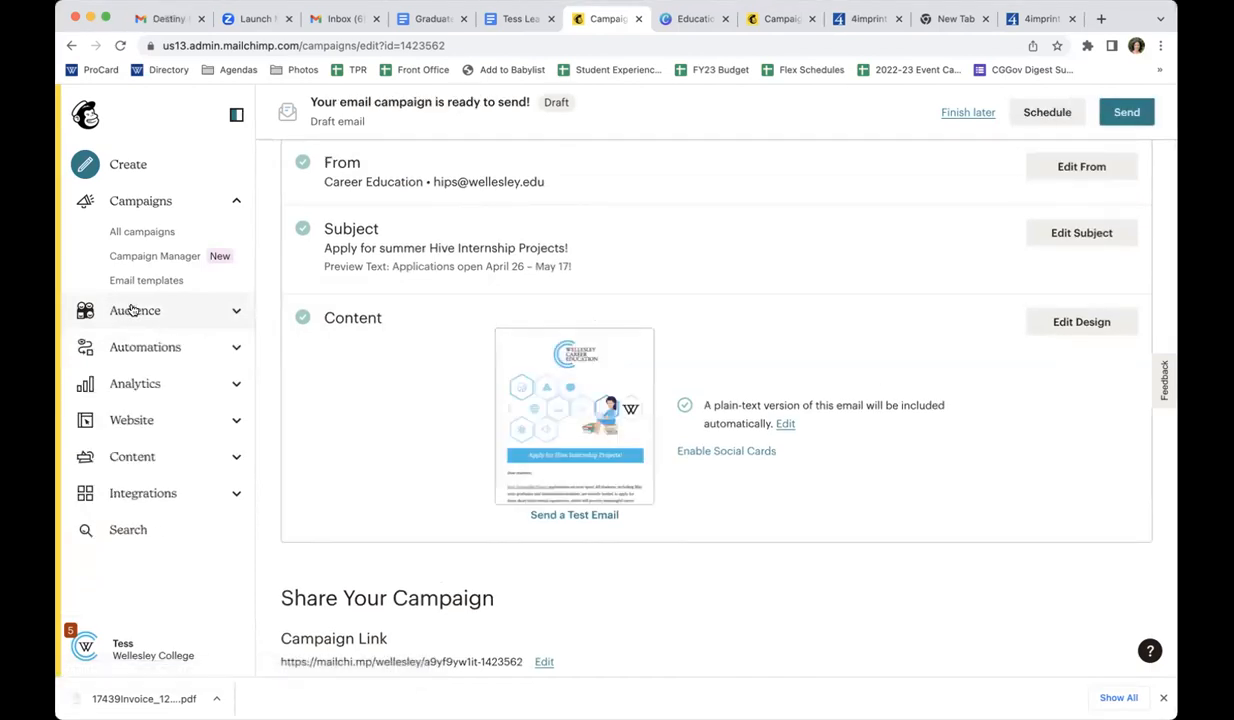
left_click(134, 310)
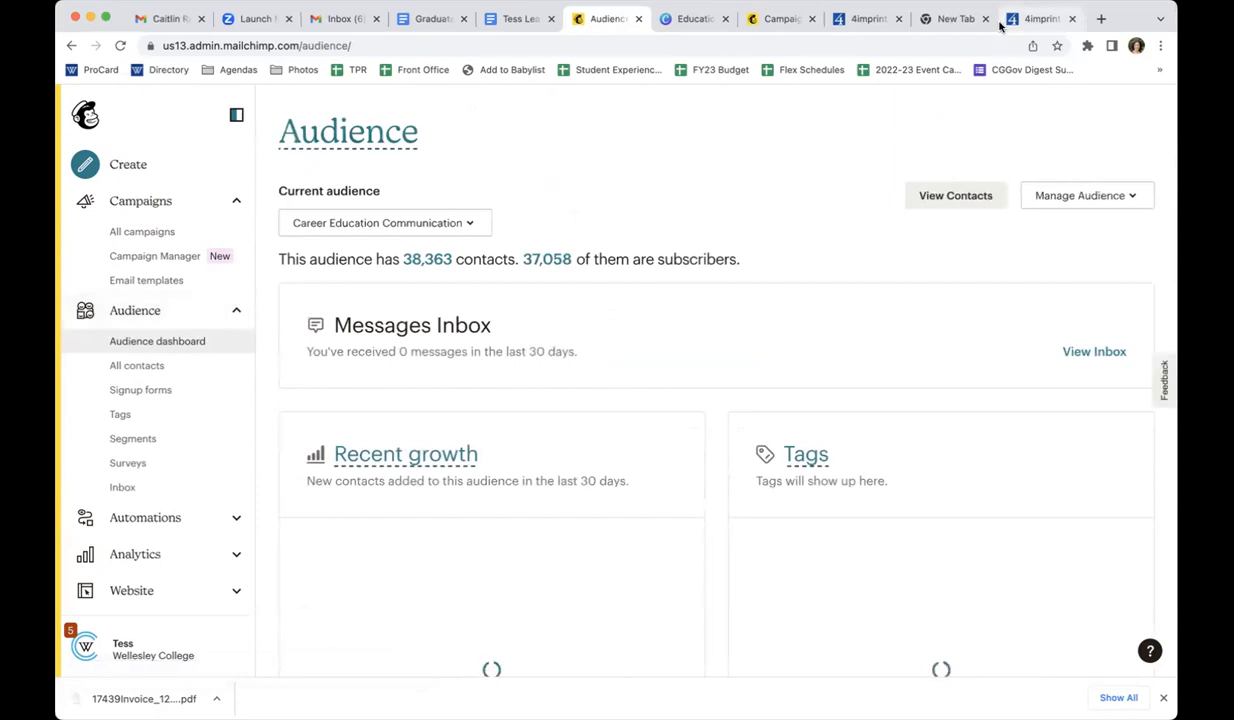
left_click(937, 193)
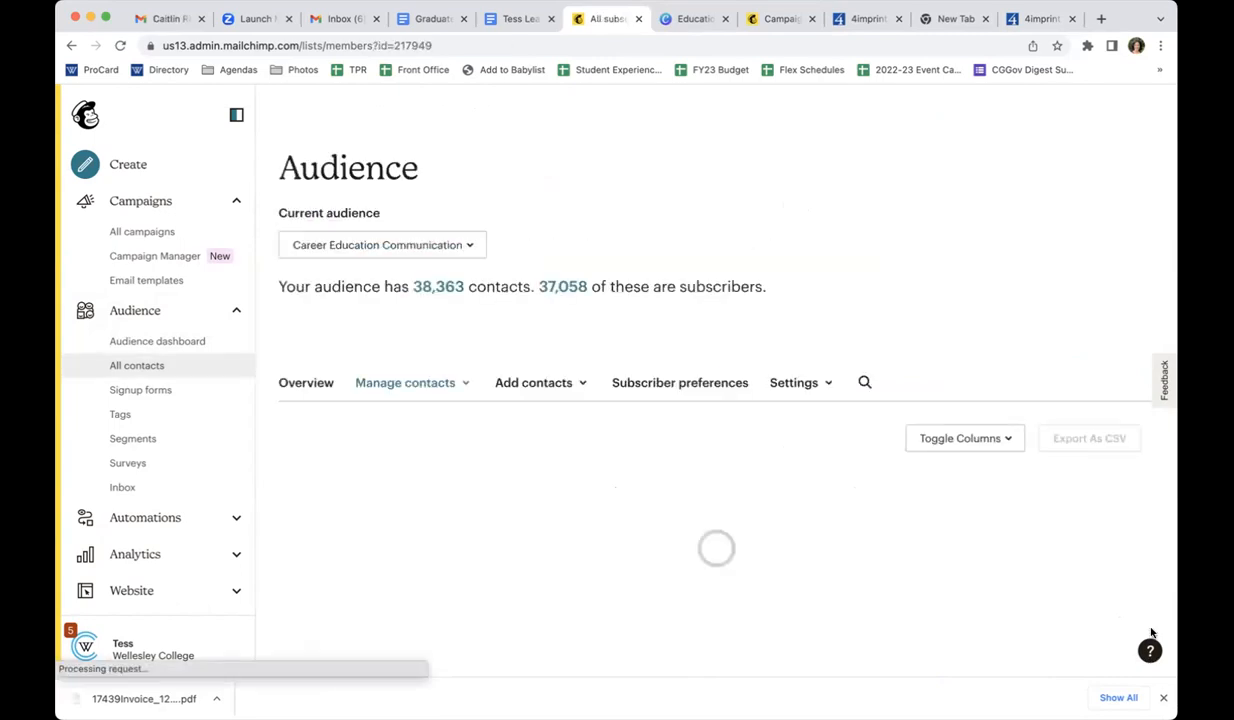
scroll(904, 515, "down", 1)
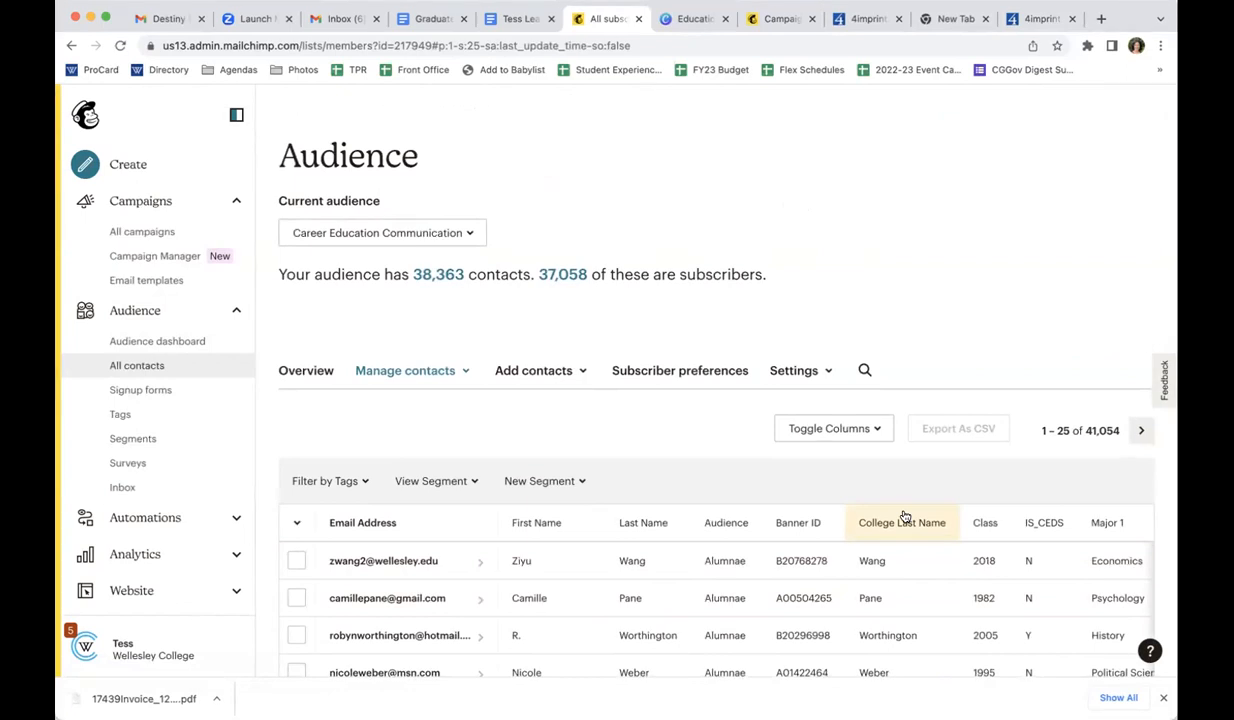
Start importing contacts into the audience with the Copy and paste method
left_click(545, 377)
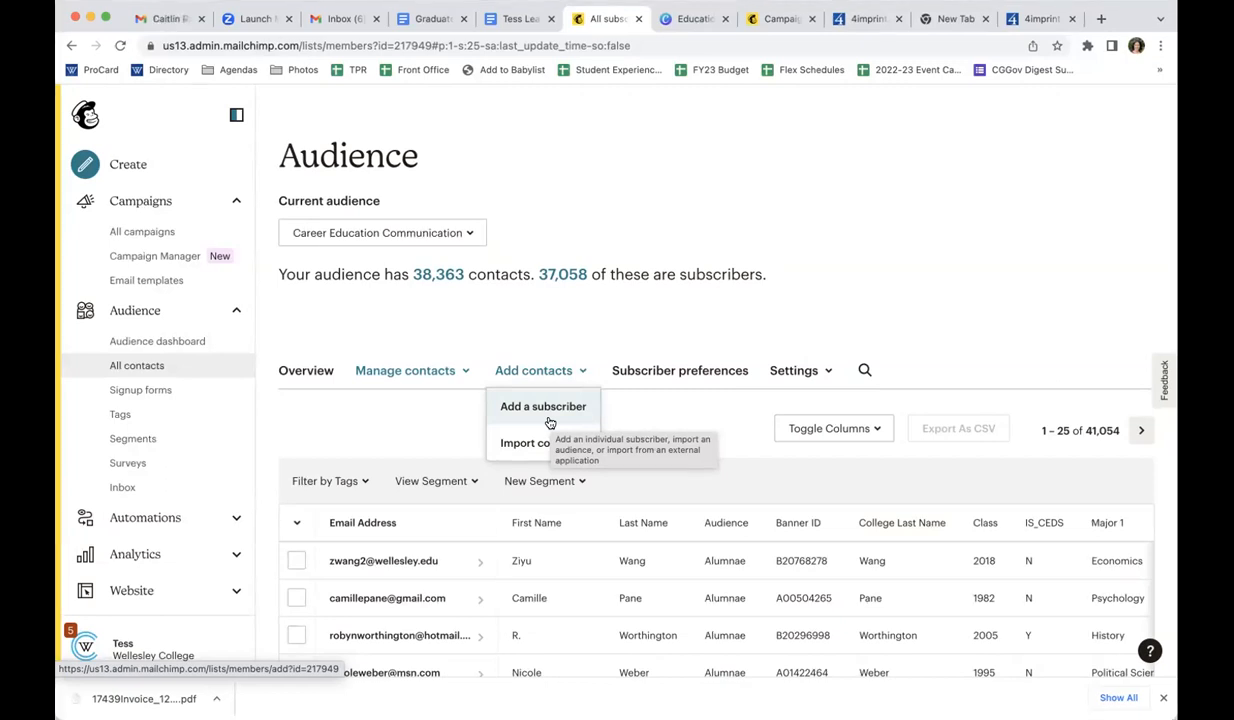
left_click(541, 443)
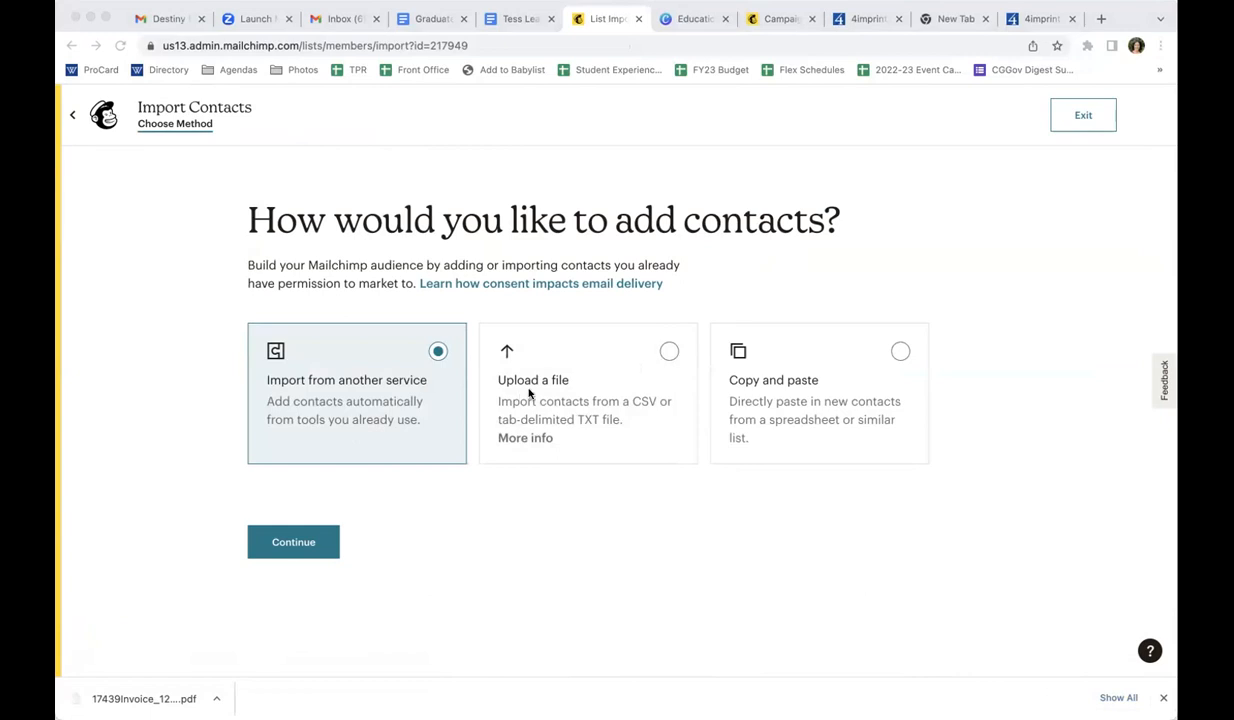
left_click(901, 351)
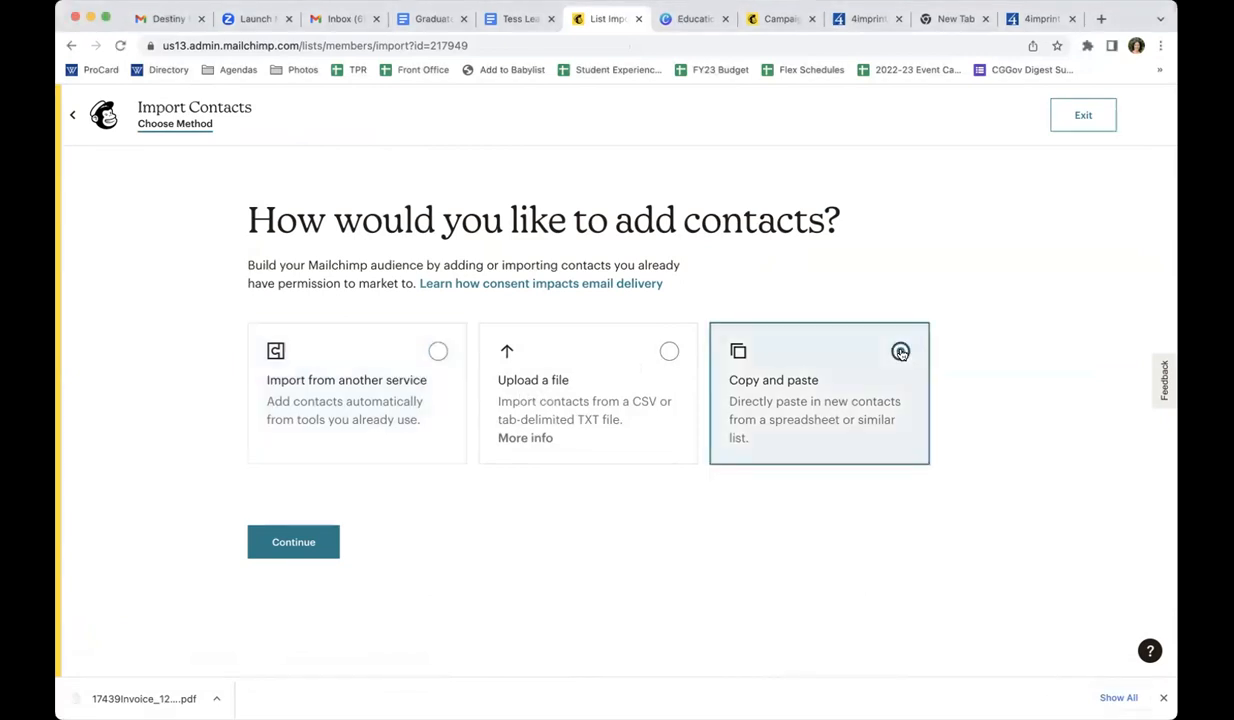
left_click(314, 541)
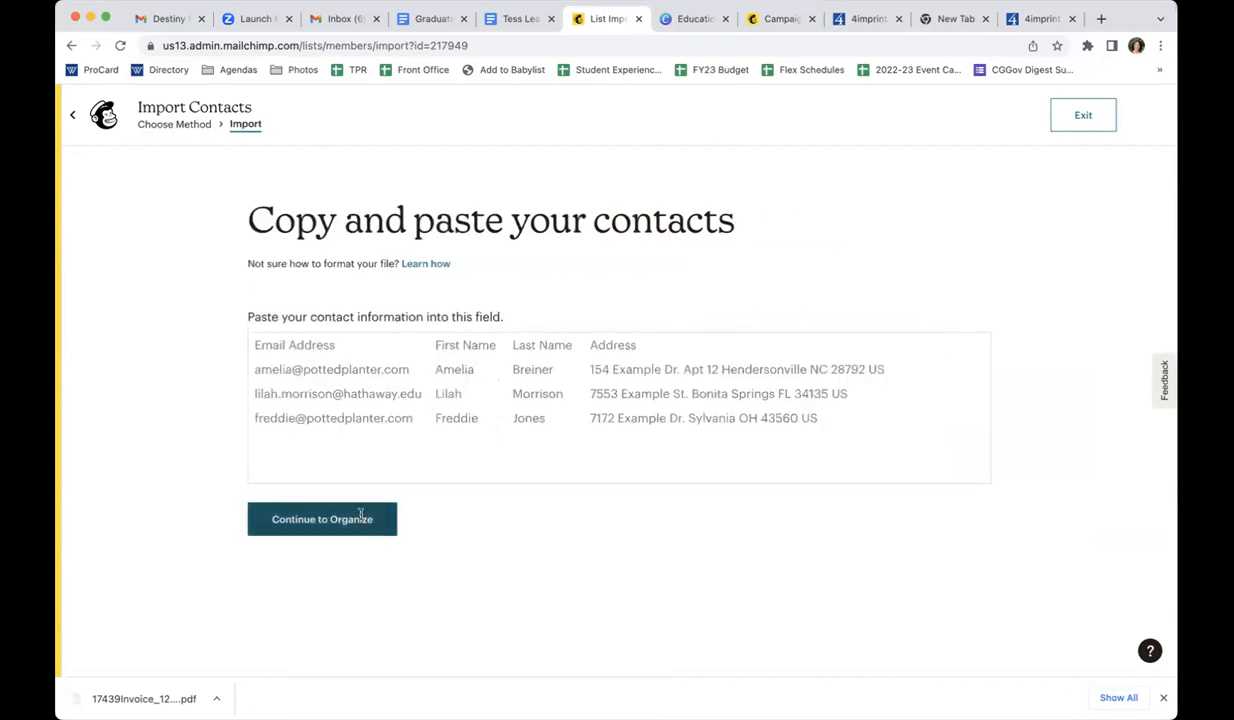
Enter three contacts' e-mail addresses in the import field, one per line
left_click(392, 385)
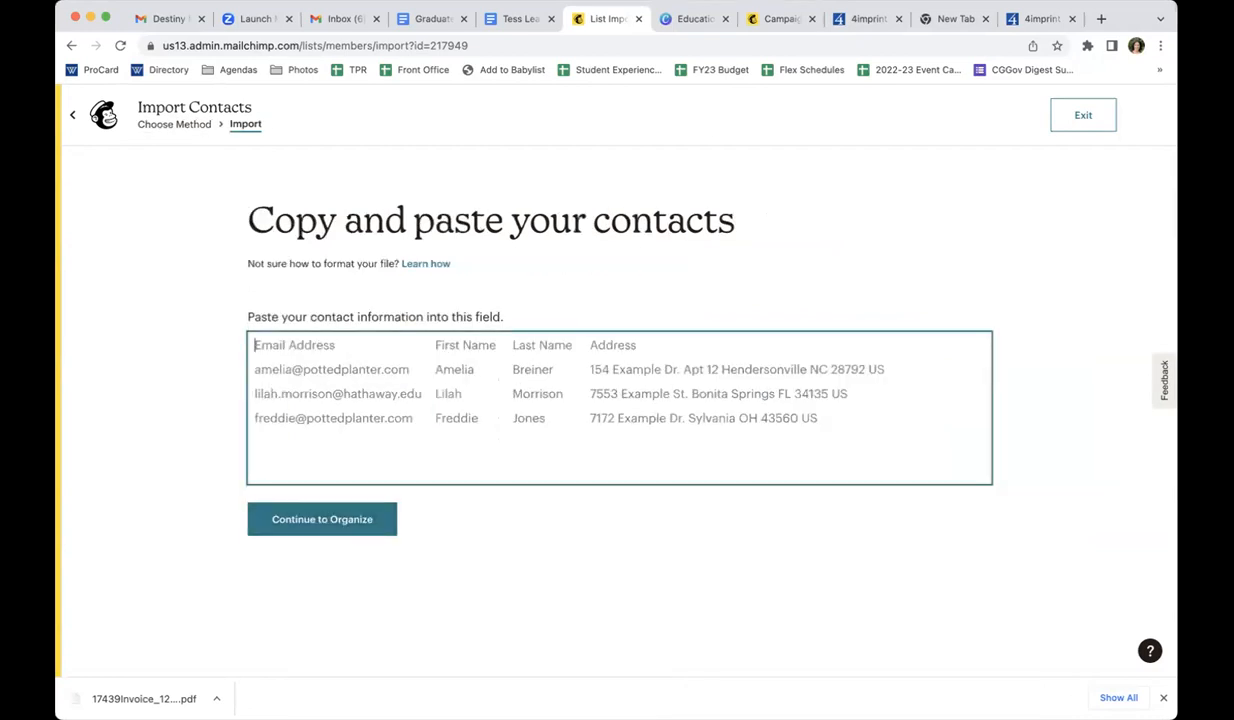
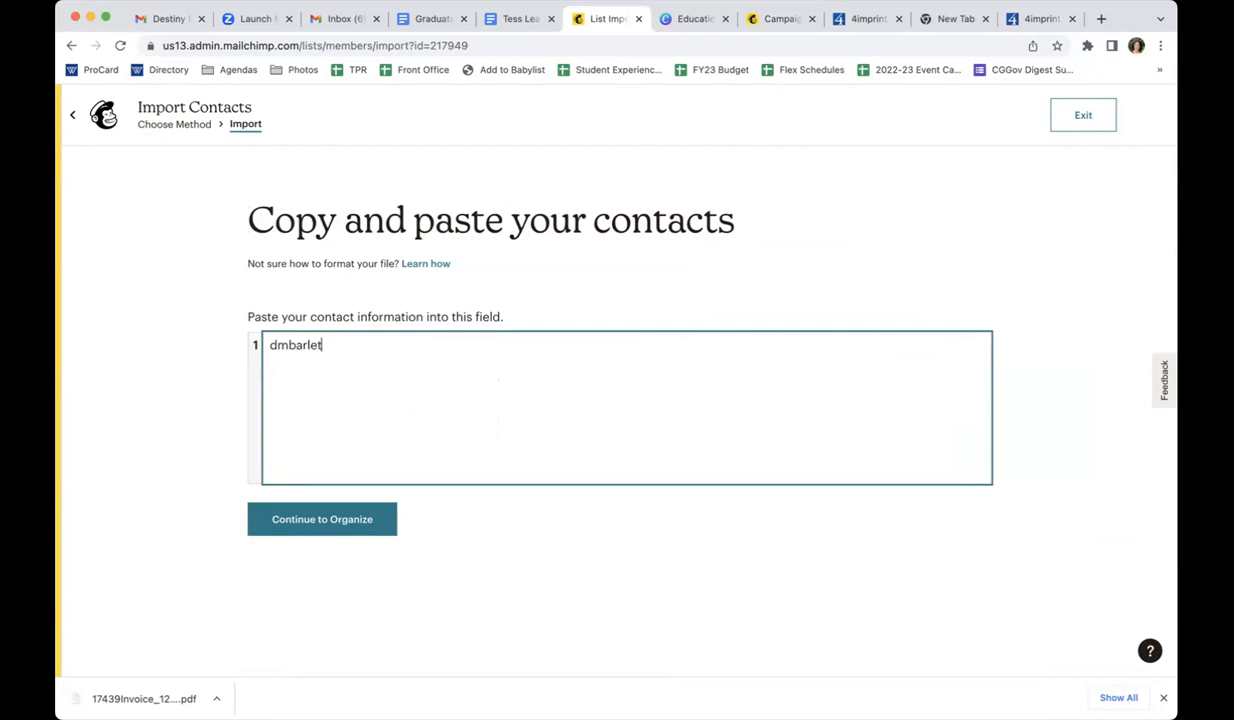
key("Return")
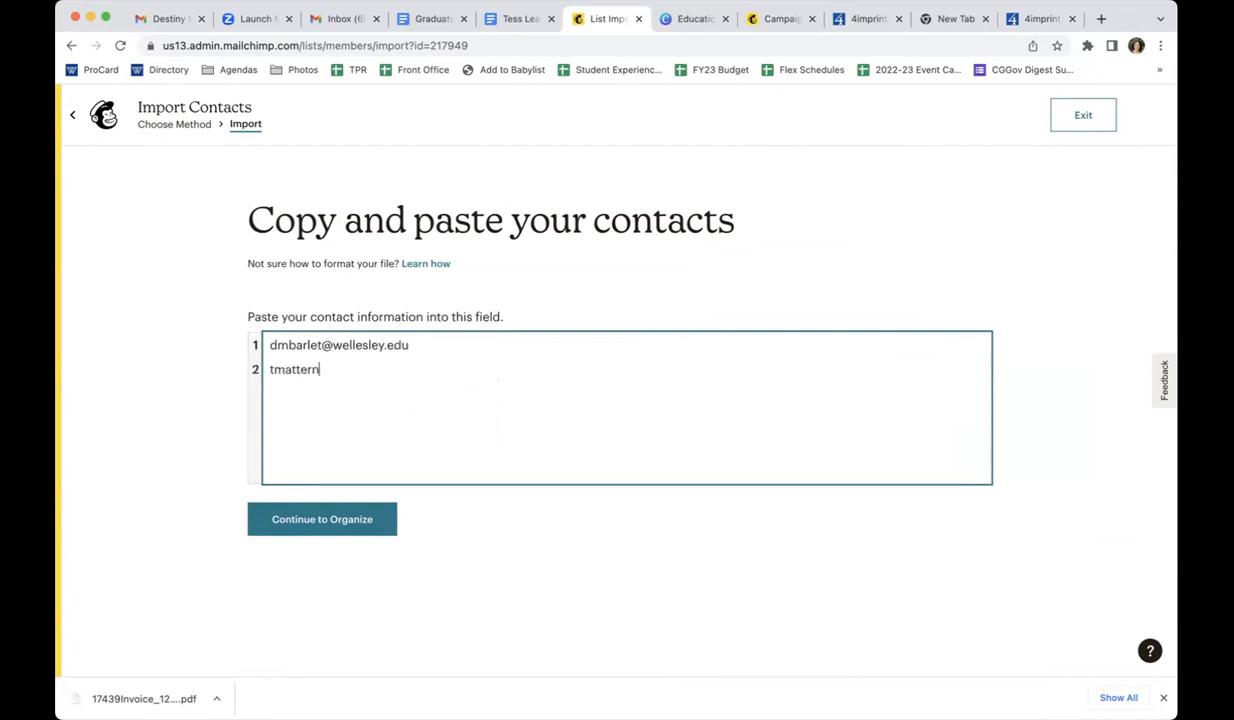
key("Return")
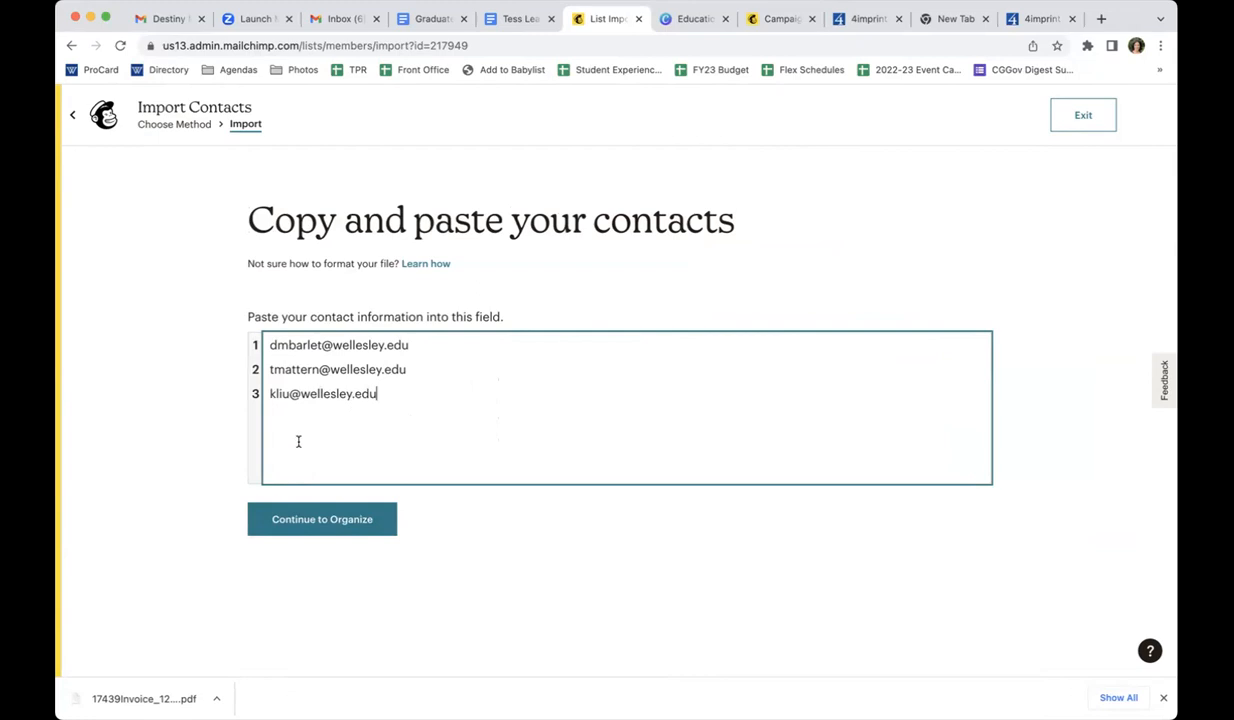
Proceed to organizing the contacts, allow the import to update any existing contacts, and continue to tagging
left_click(352, 512)
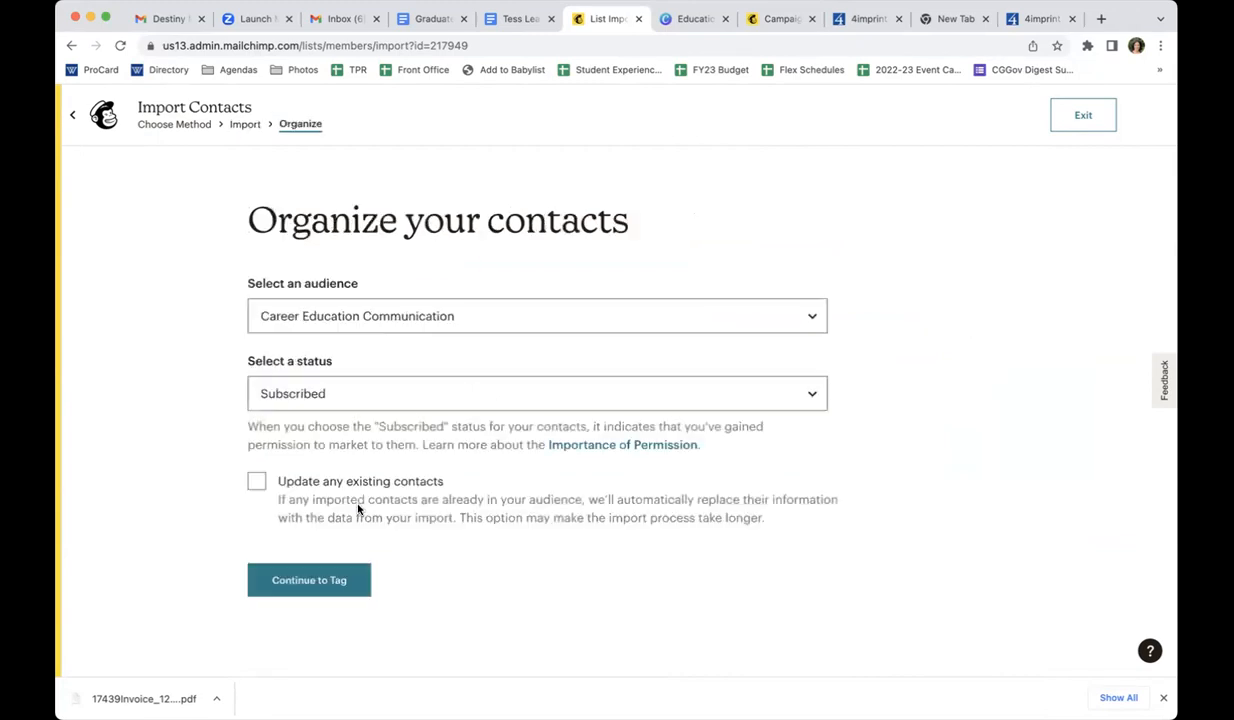
left_click(256, 483)
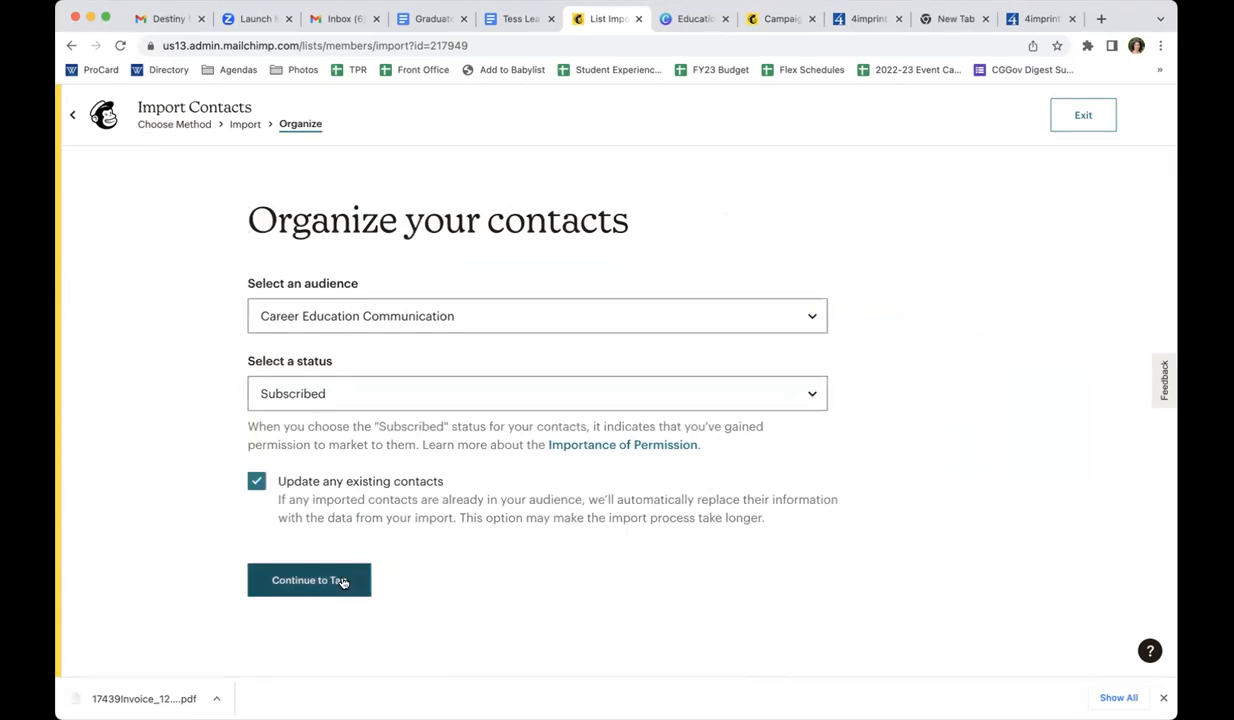
left_click(342, 582)
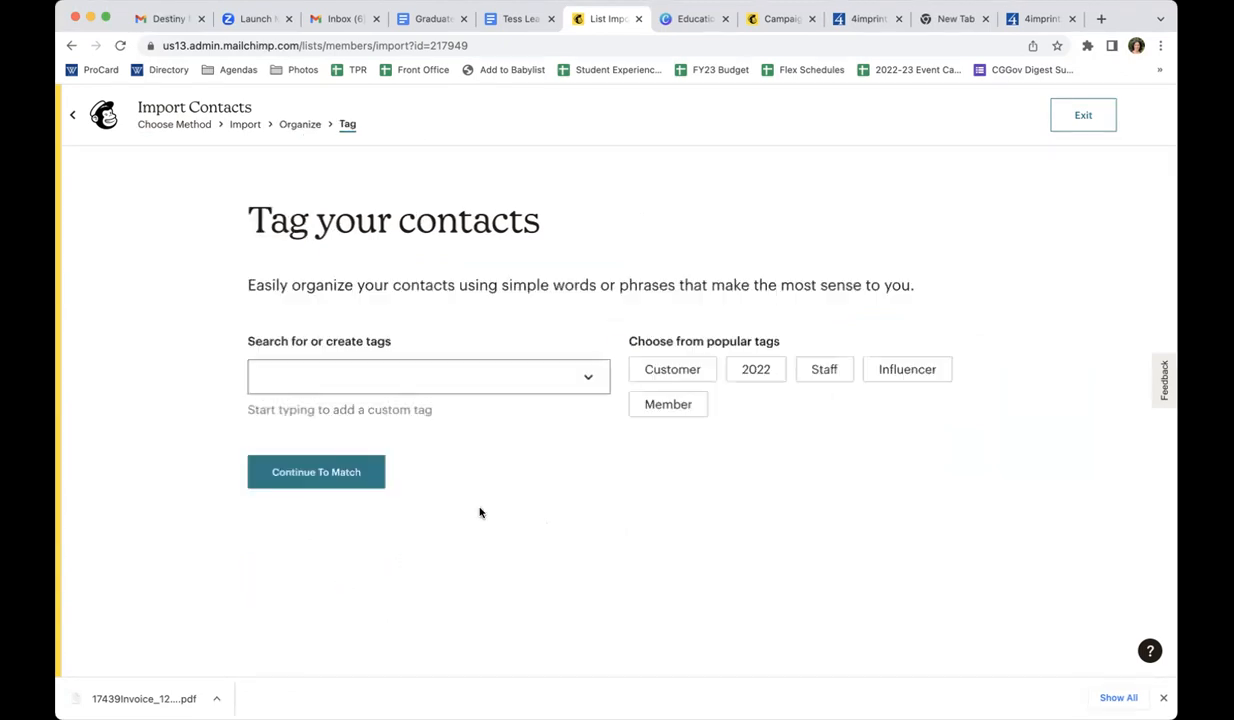
Create the tag Embark2023_fake for the imported contacts and continue to matching the columns
left_click(333, 368)
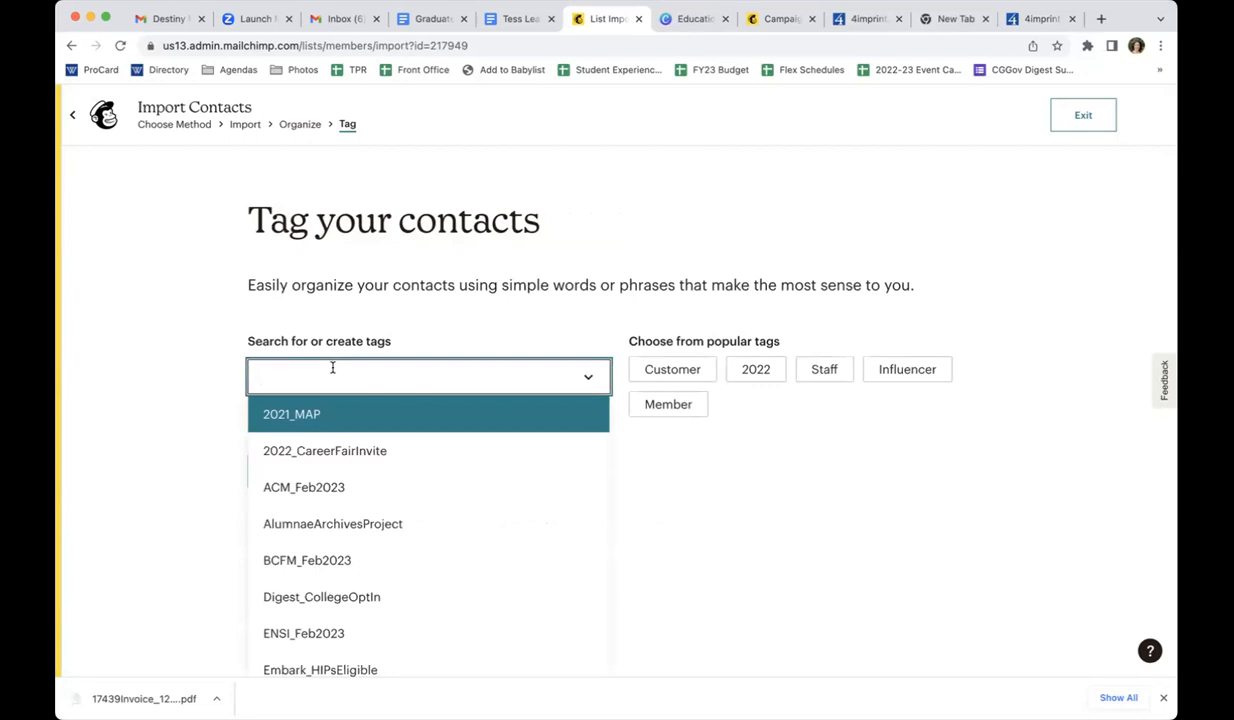
type("Embark")
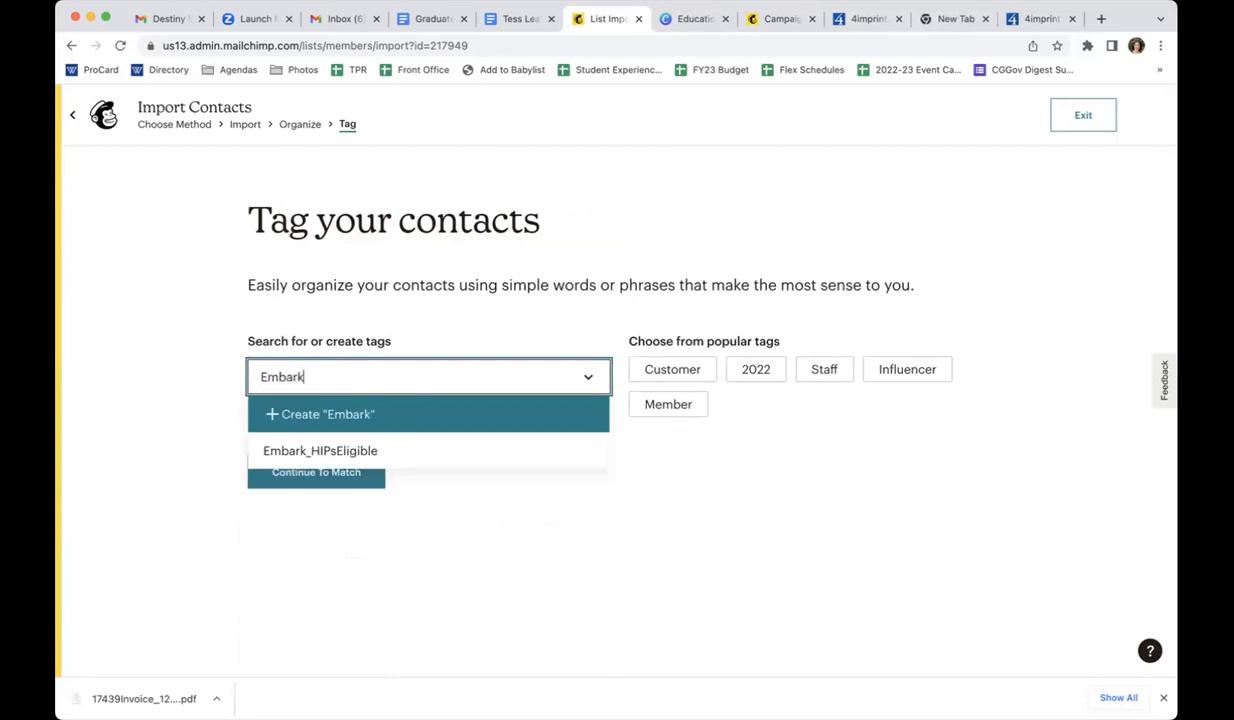
type("2023_fake")
key("Return")
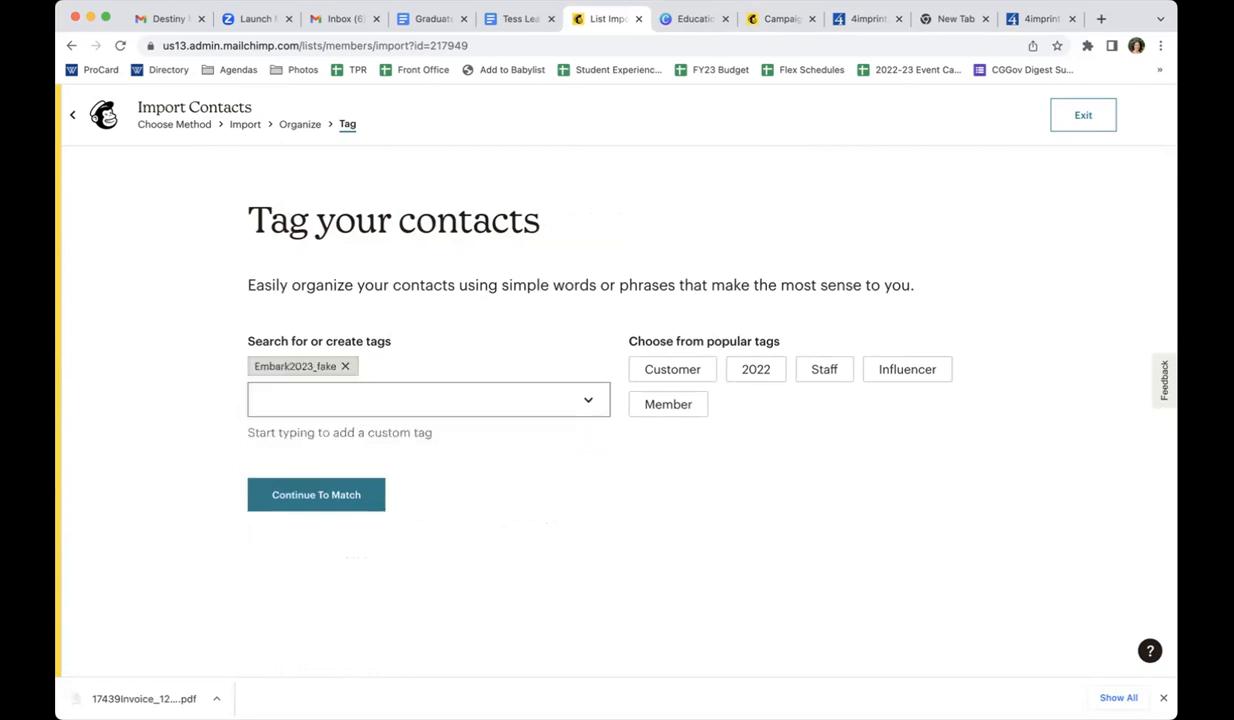
left_click(305, 495)
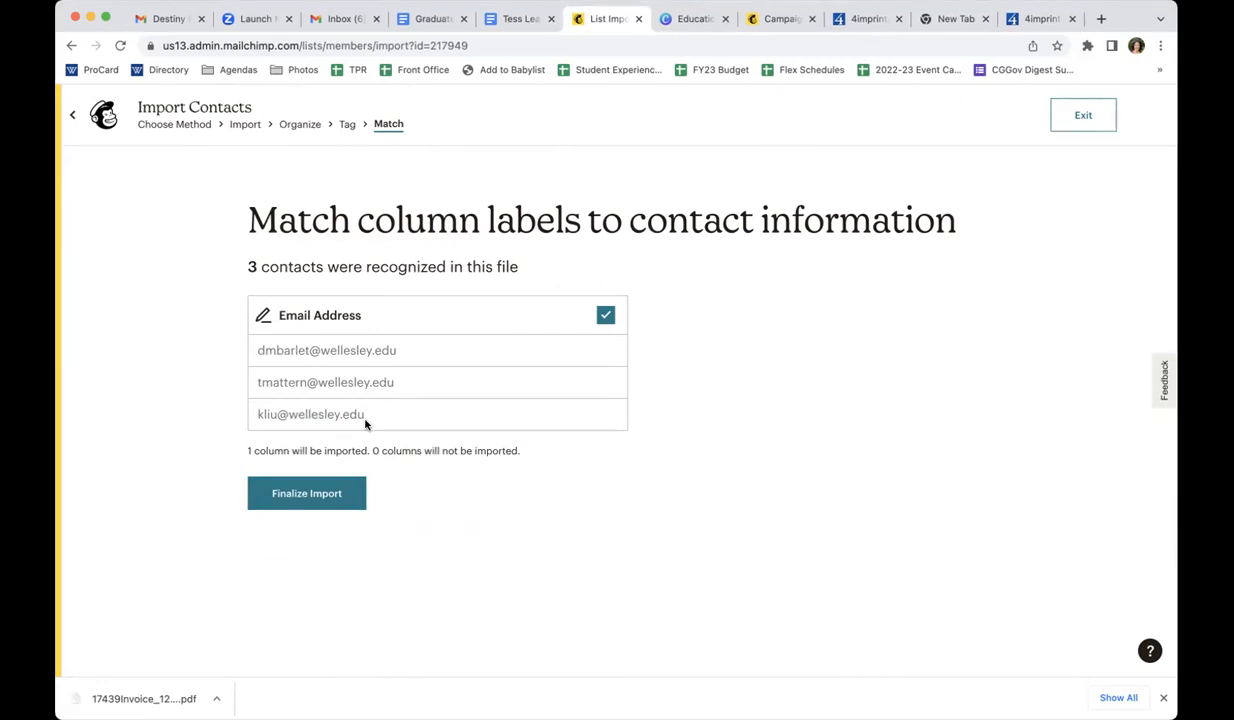
Finalize and complete the contact import, and return to the list of all campaigns
left_click(314, 487)
left_click(341, 500)
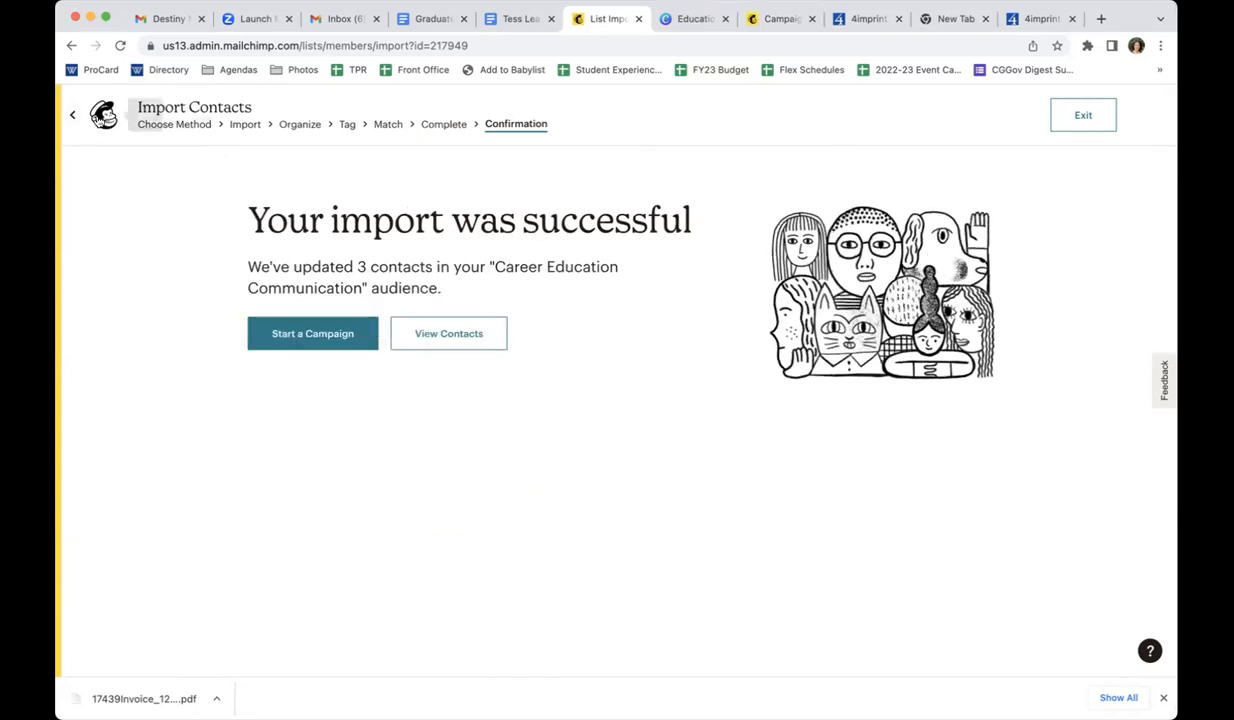
left_click(84, 116)
left_click(143, 230)
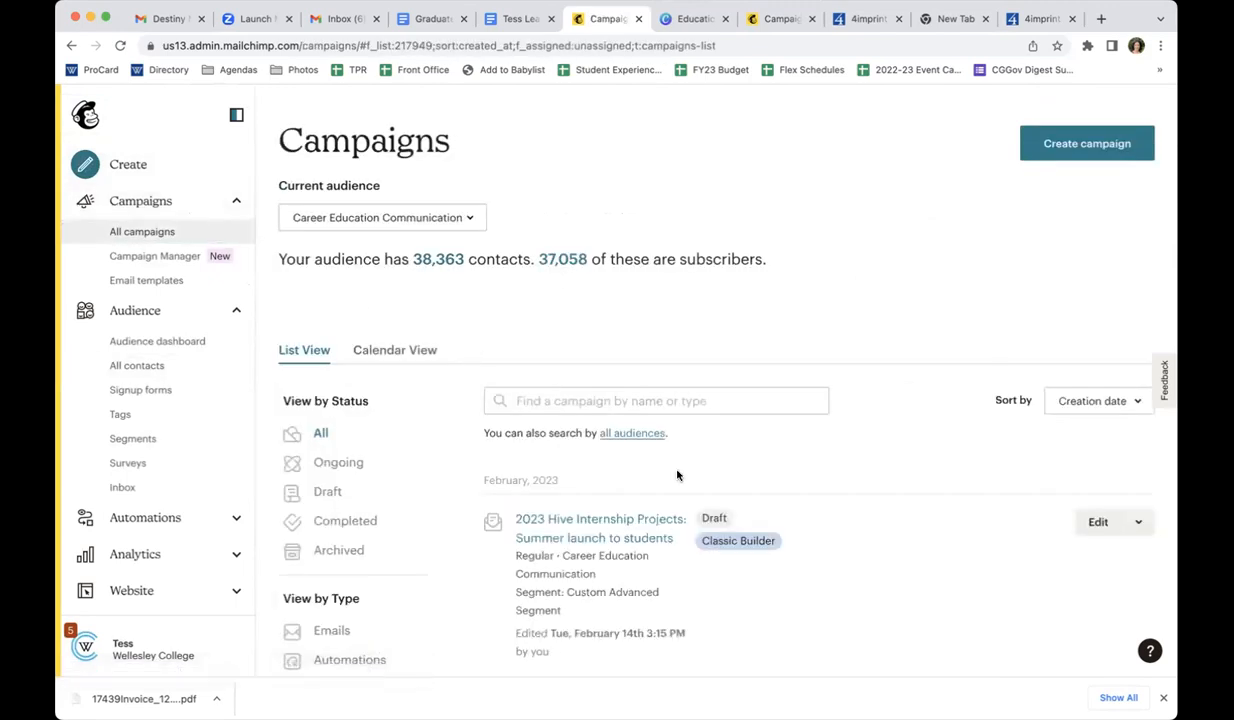
Set the recipients of the draft "2023 Hive Internship Projects: Summer launch to students" to the tag Embark2023_fake, save, and view the recipient list
left_click(613, 521)
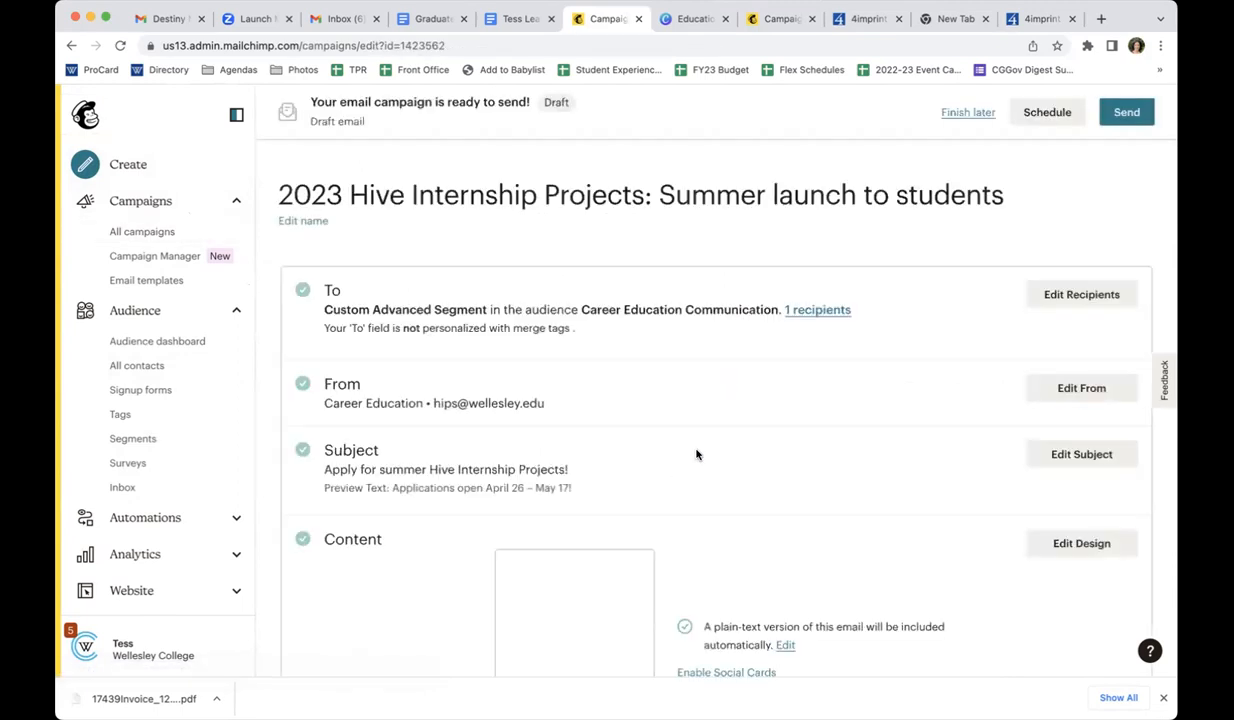
left_click(1042, 297)
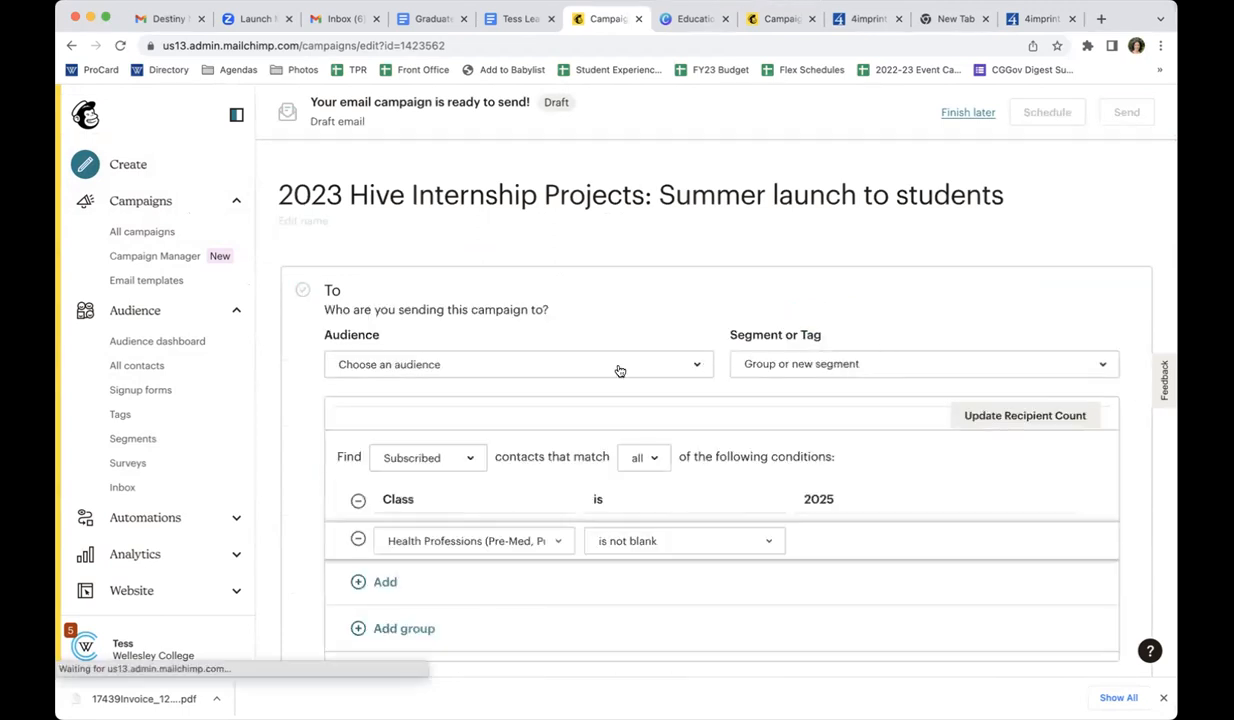
left_click(873, 365)
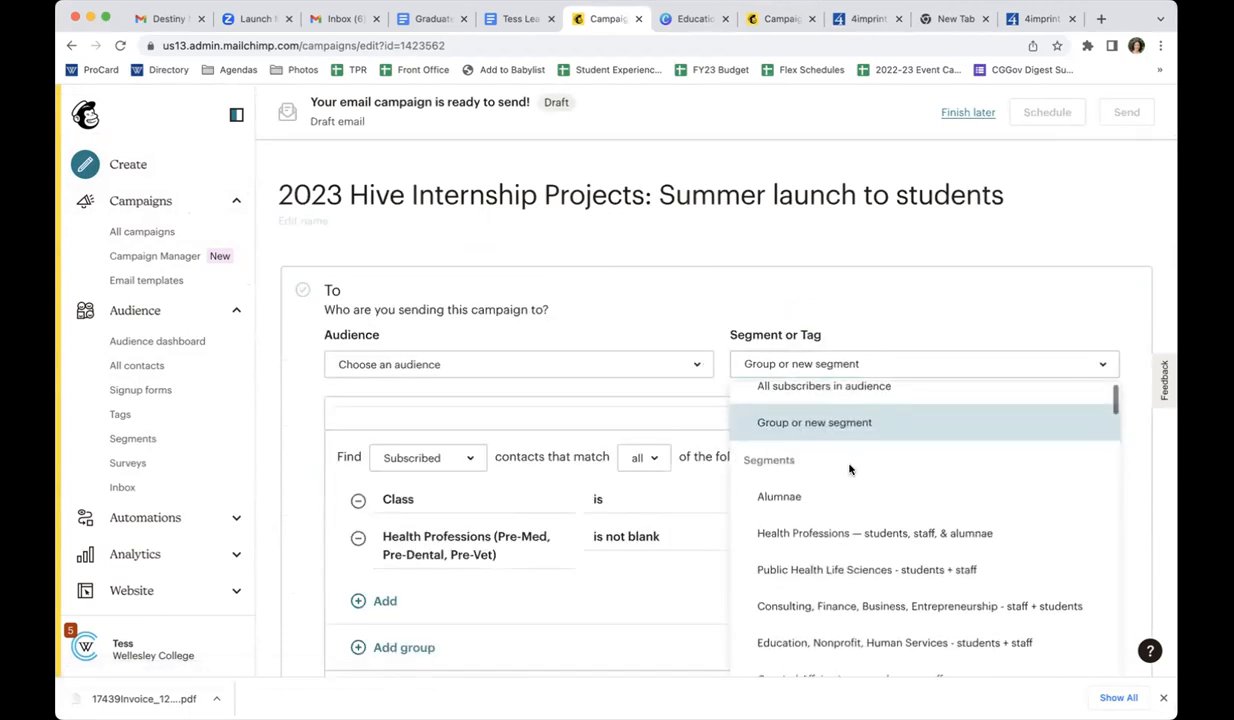
left_click(782, 365)
scroll(806, 470, "down", 10)
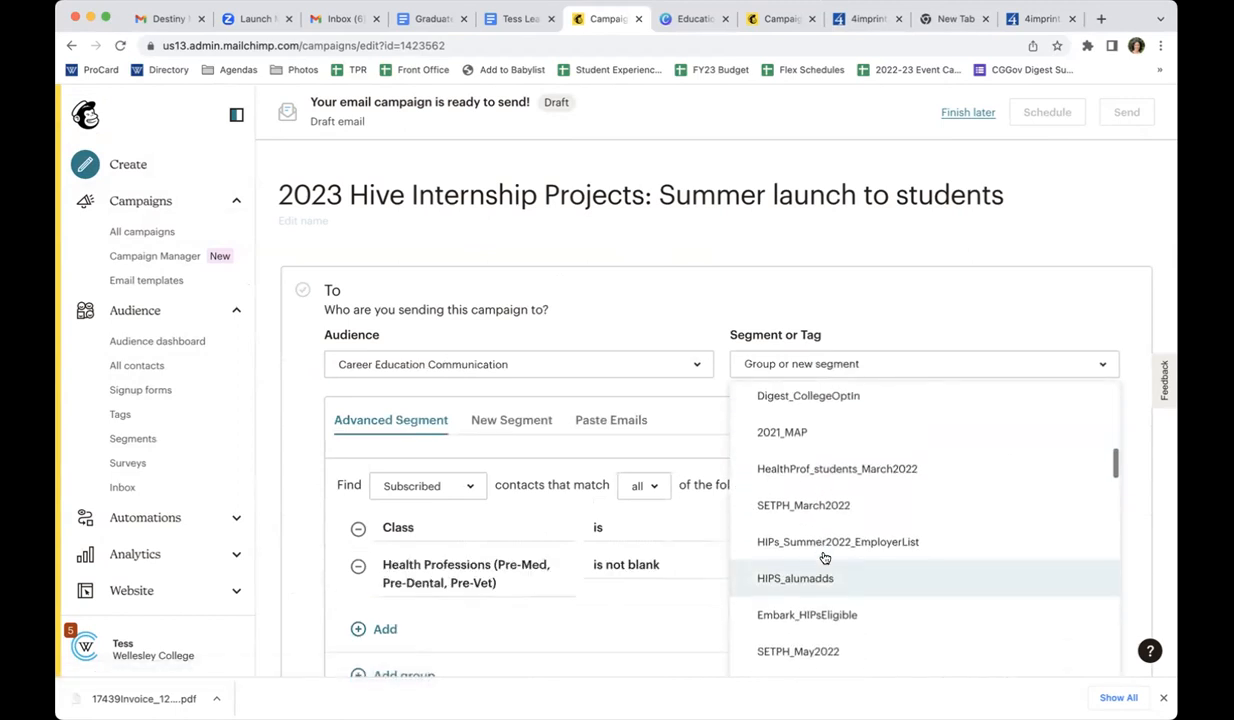
scroll(825, 558, "down", 2)
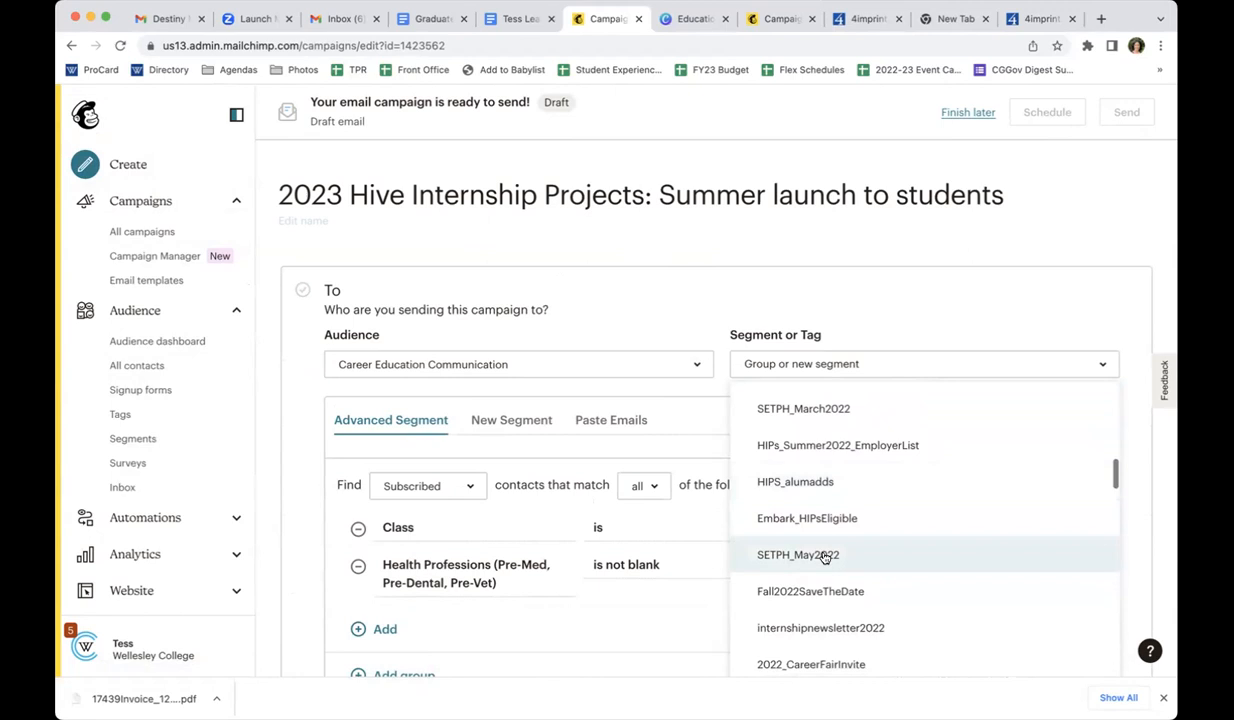
scroll(825, 555, "down", 8)
scroll(826, 538, "down", 3)
scroll(826, 537, "up", 1)
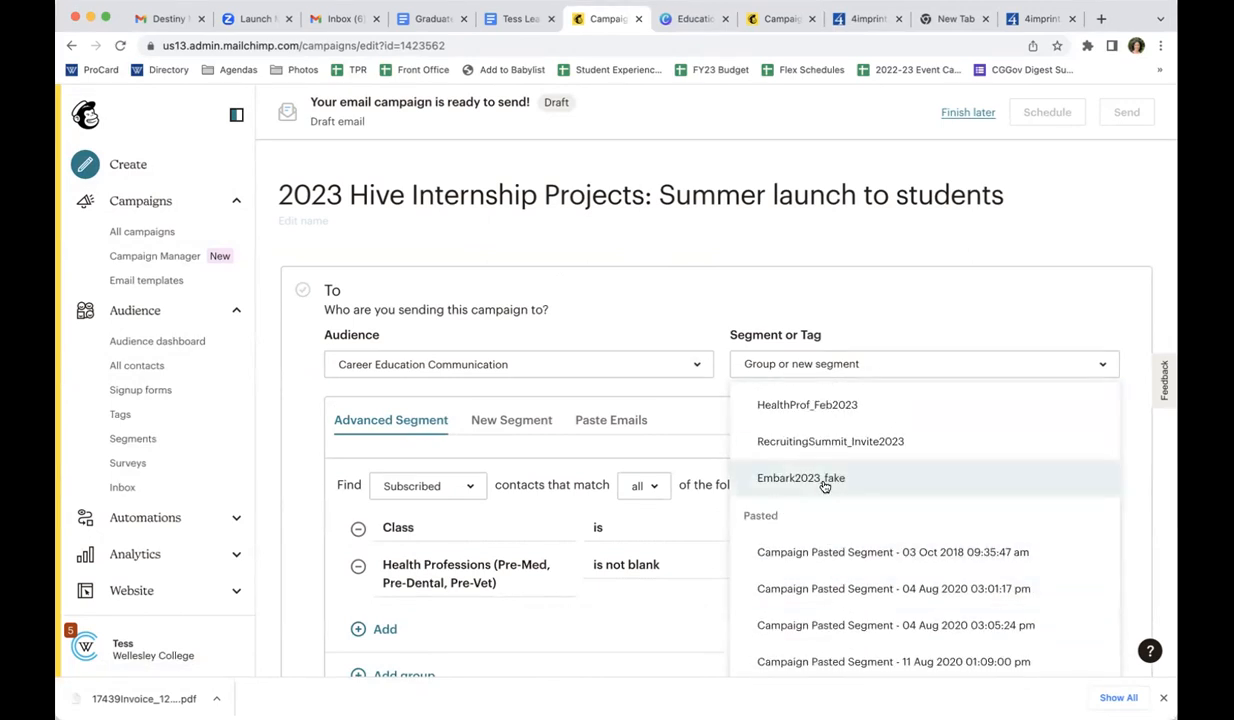
left_click(818, 477)
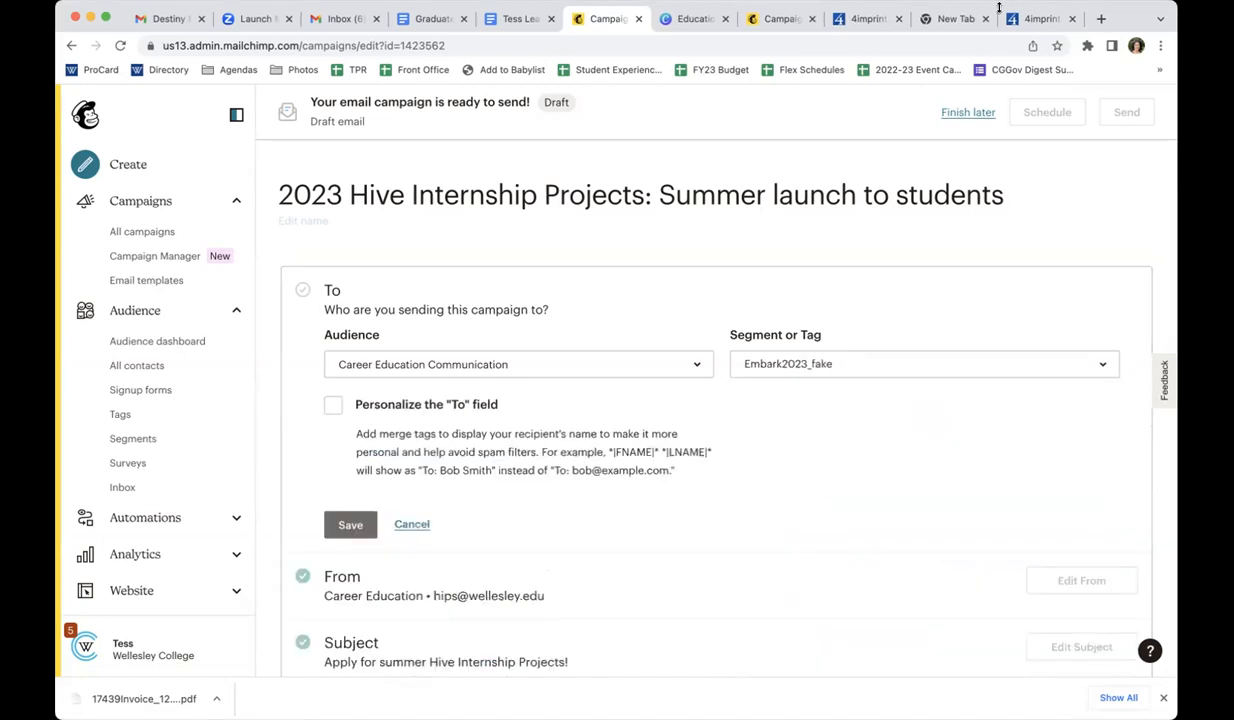
left_click(345, 522)
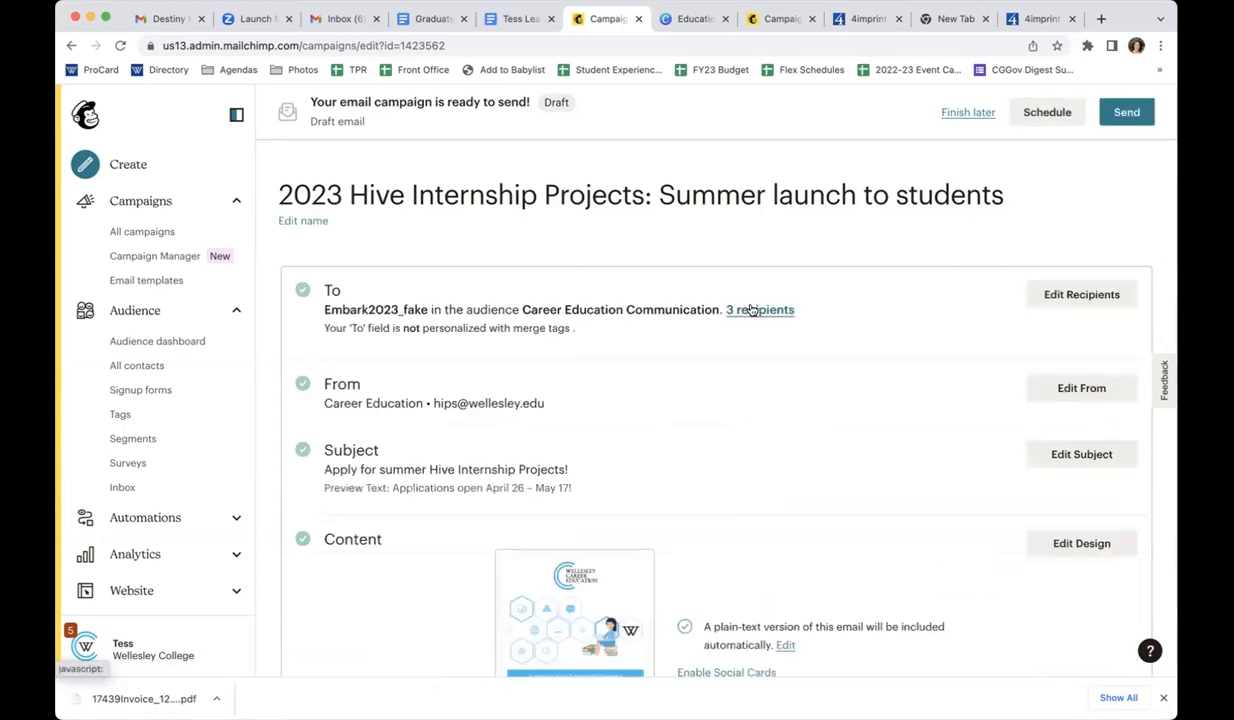
left_click(752, 310)
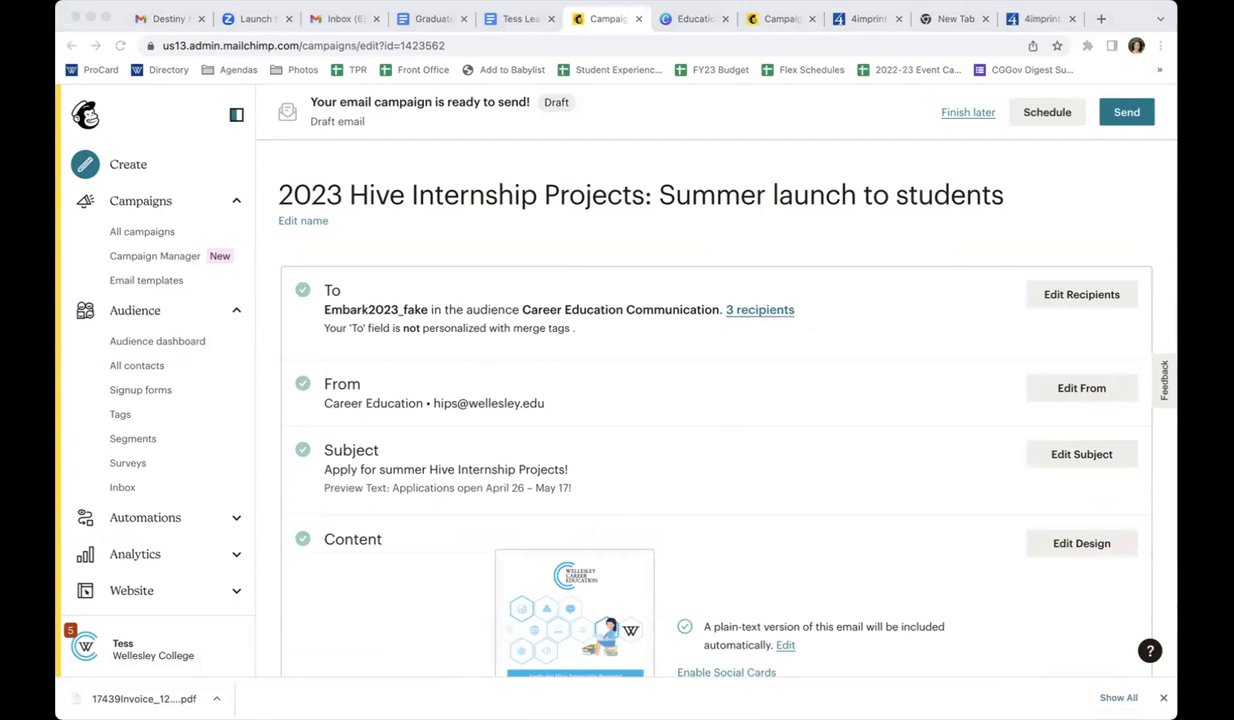
left_click(307, 226)
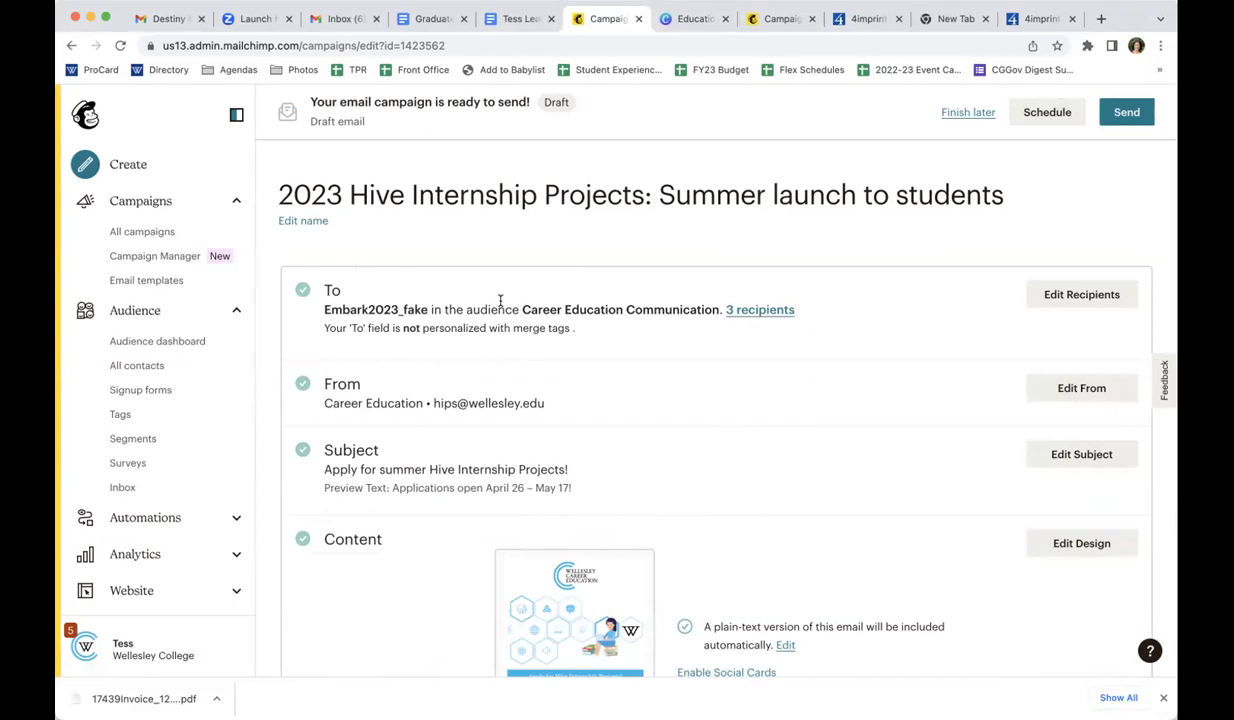
Reopen the campaign's recipient settings, look through the available segments and tags, and save with Embark2023_fake kept
left_click(1081, 306)
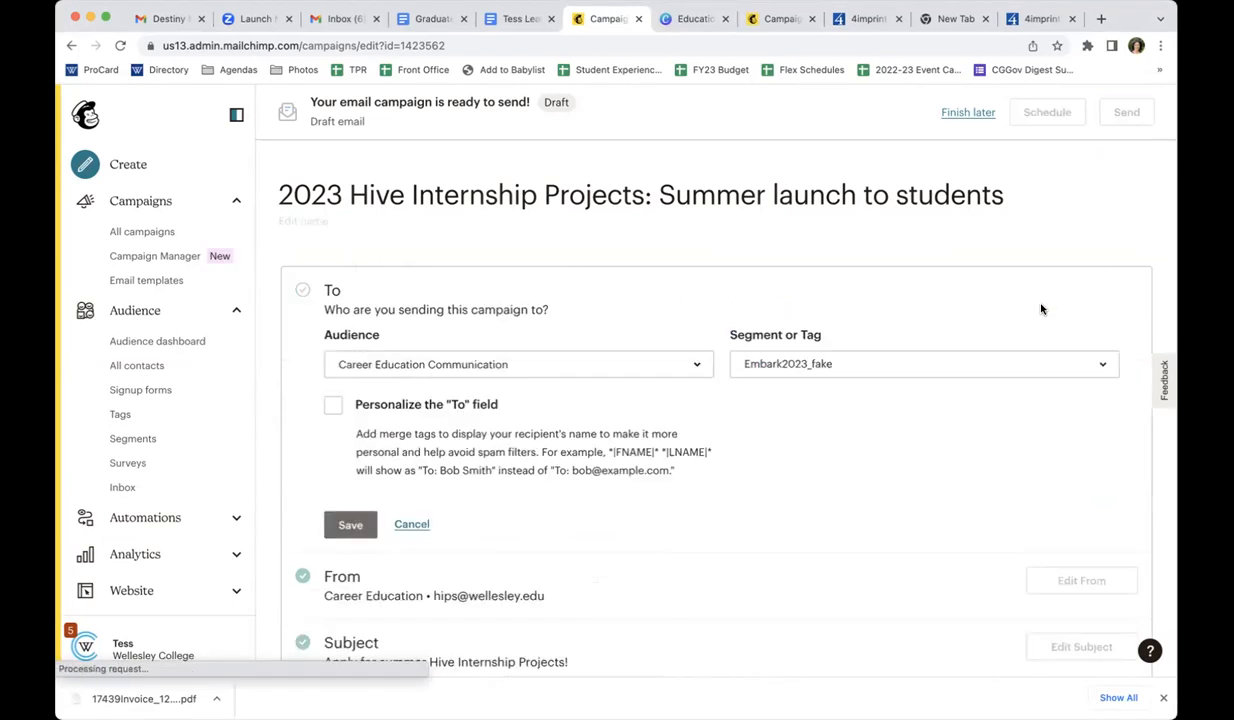
left_click(901, 367)
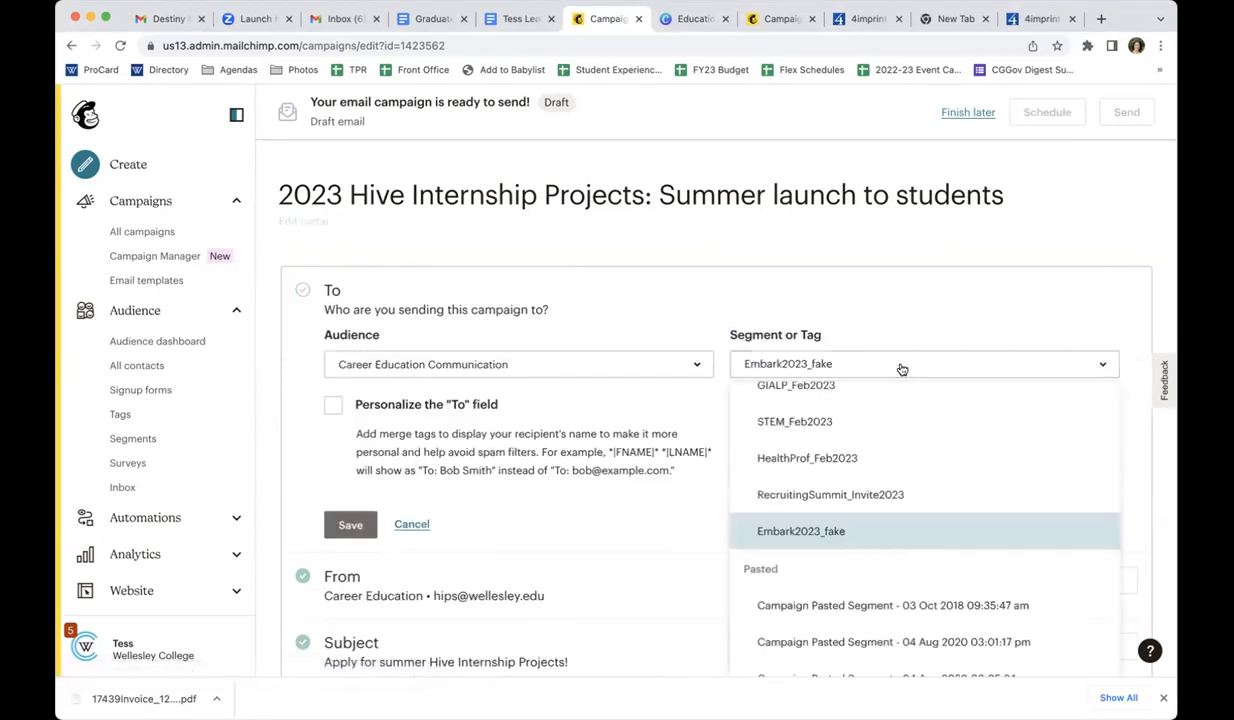
type("gi")
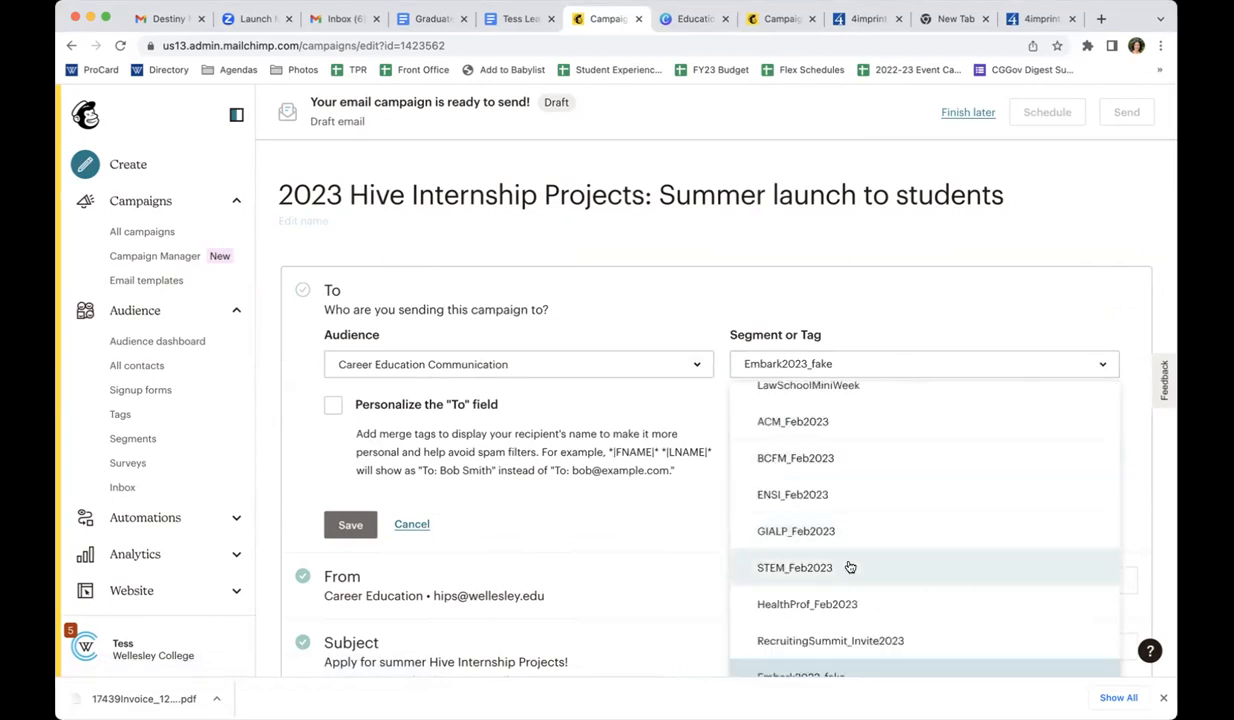
scroll(849, 567, "down", 1)
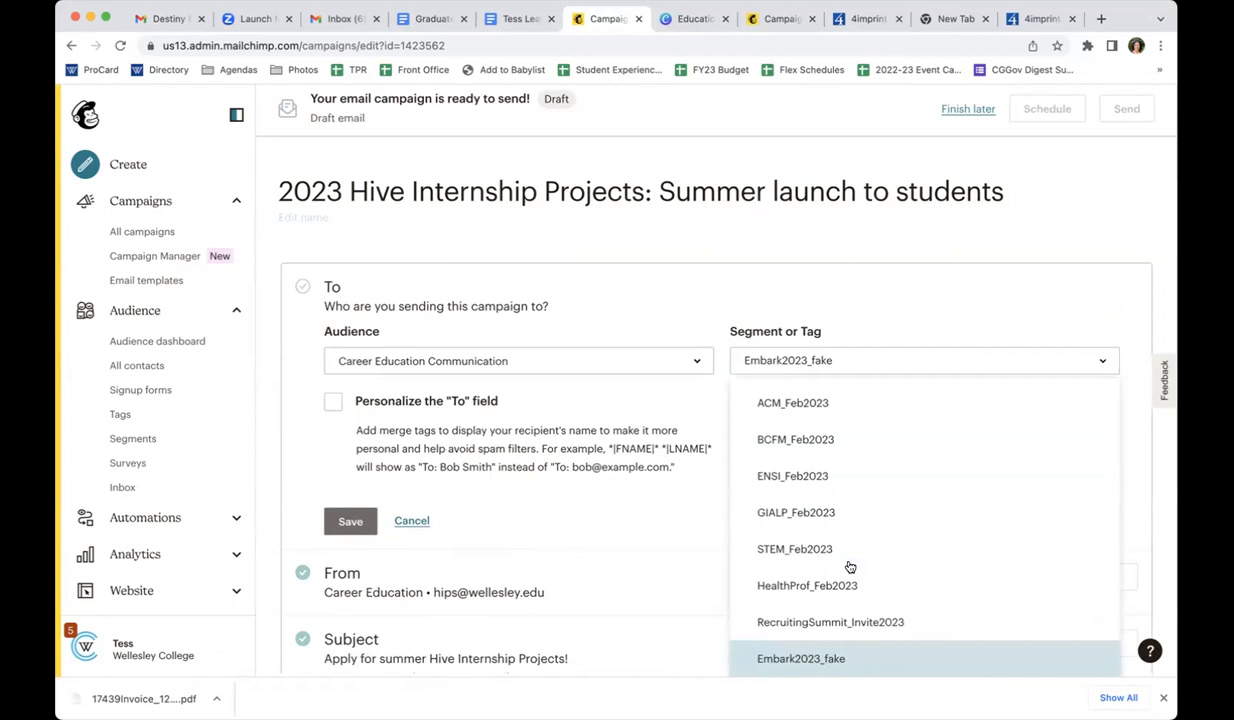
scroll(849, 567, "down", 1)
scroll(849, 567, "up", 10)
scroll(849, 567, "up", 5)
scroll(849, 567, "down", 8)
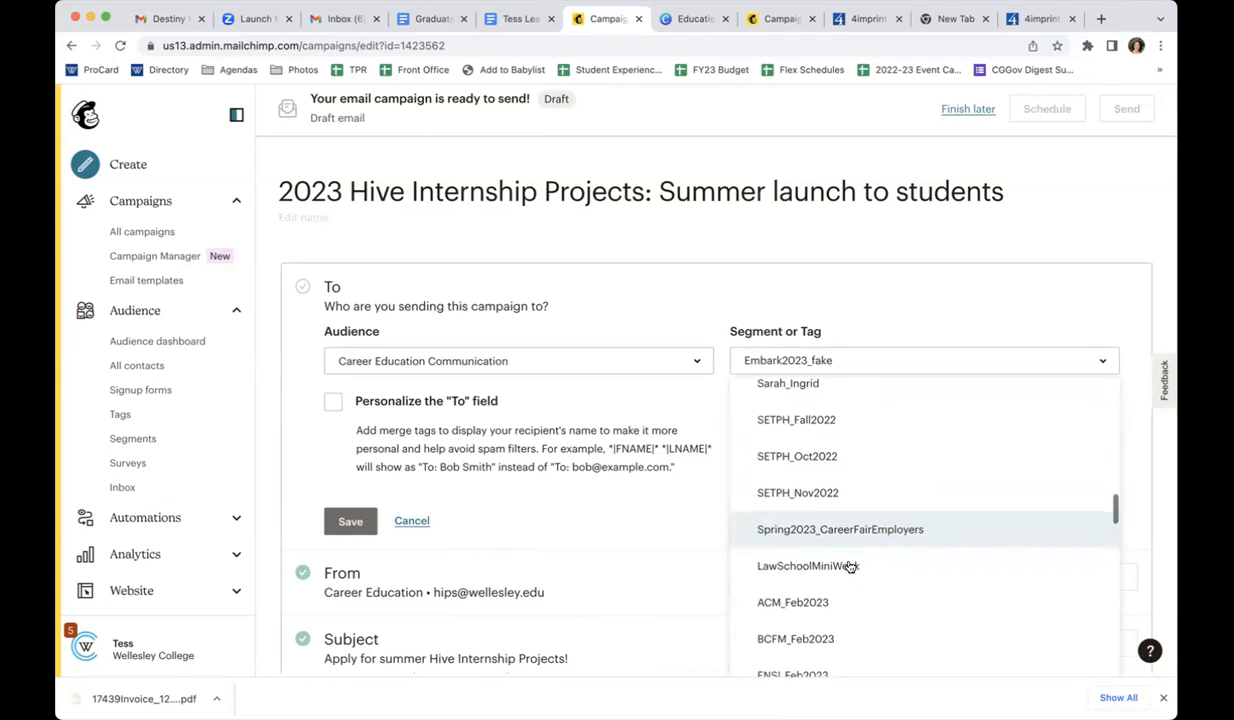
scroll(849, 567, "down", 1)
scroll(849, 567, "down", 4)
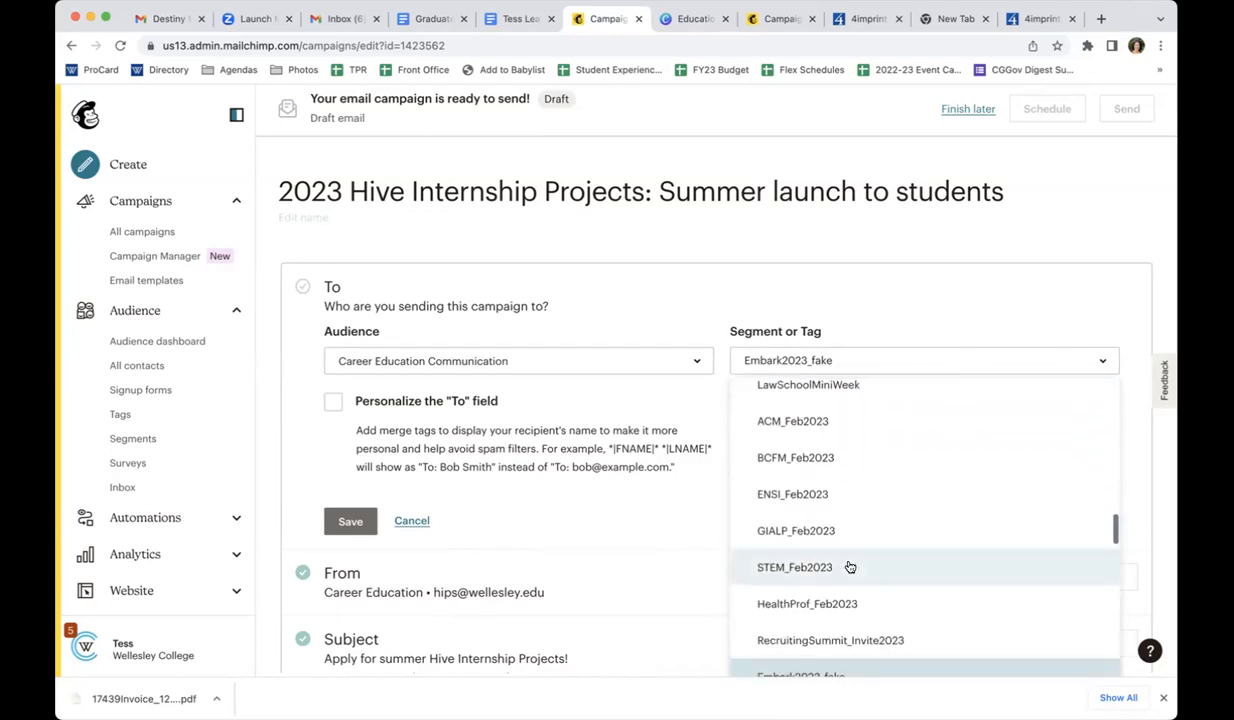
scroll(849, 567, "down", 2)
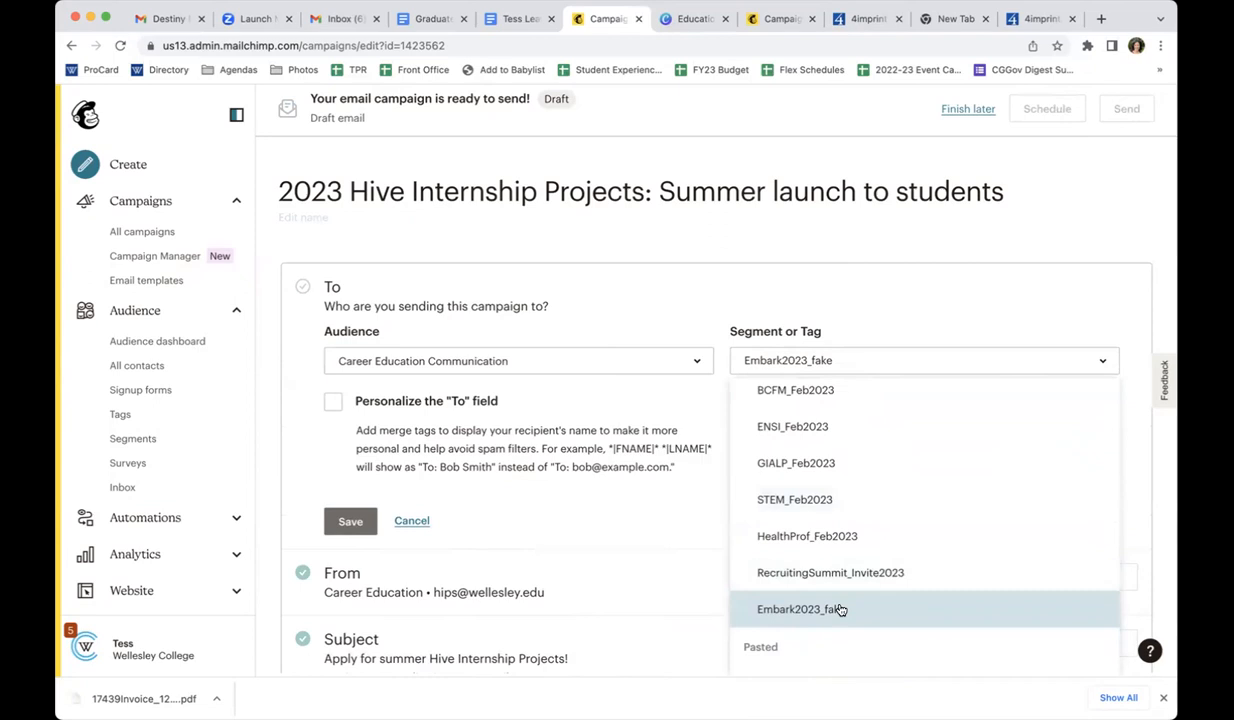
scroll(840, 610, "down", 1)
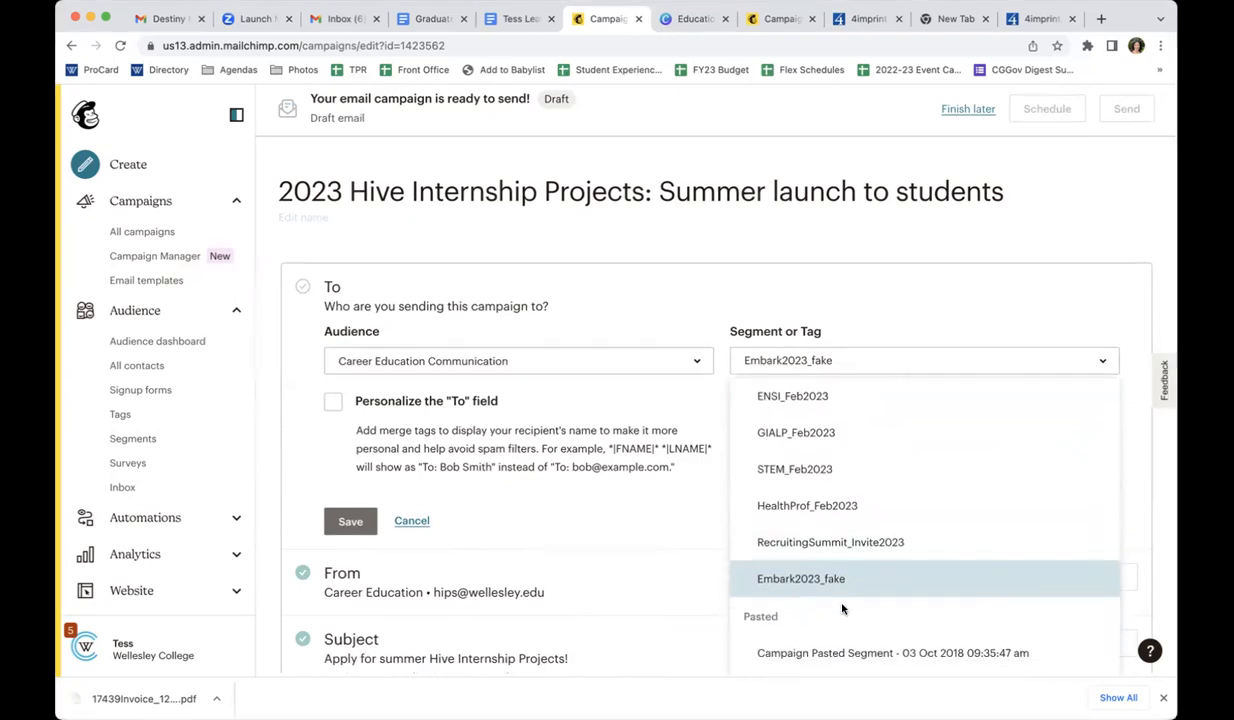
scroll(842, 608, "down", 1)
scroll(842, 607, "down", 5)
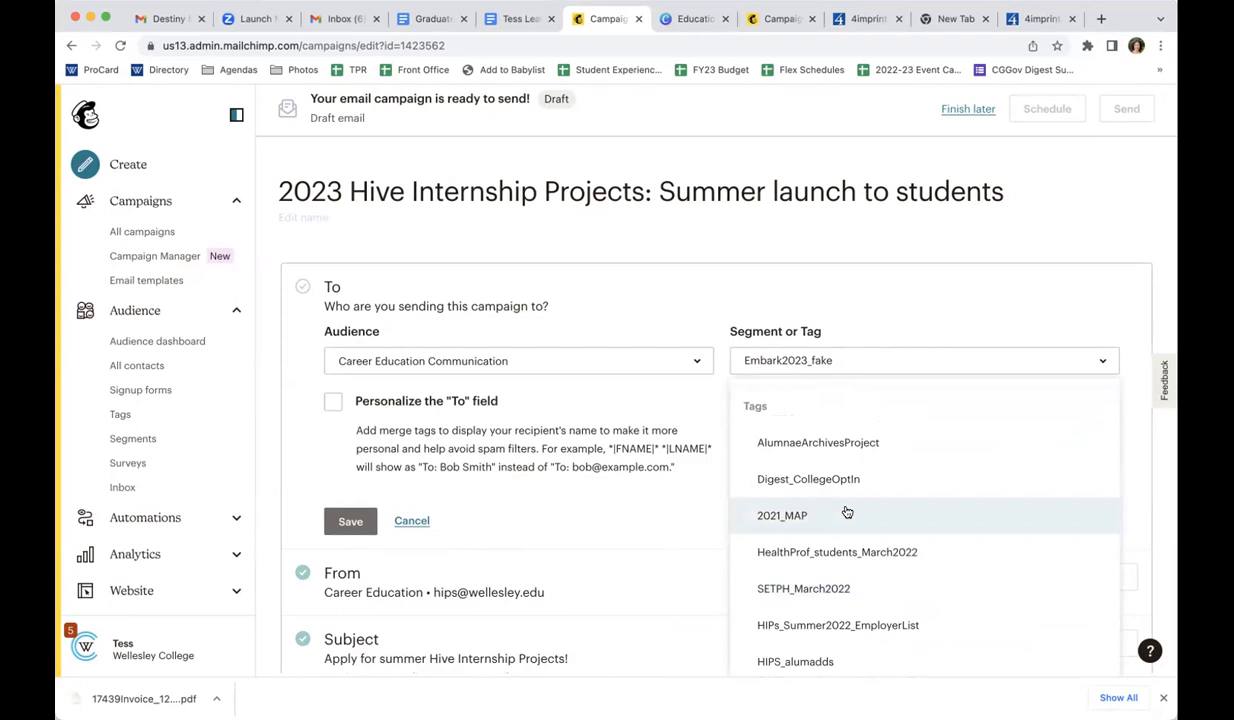
left_click(853, 306)
left_click(346, 524)
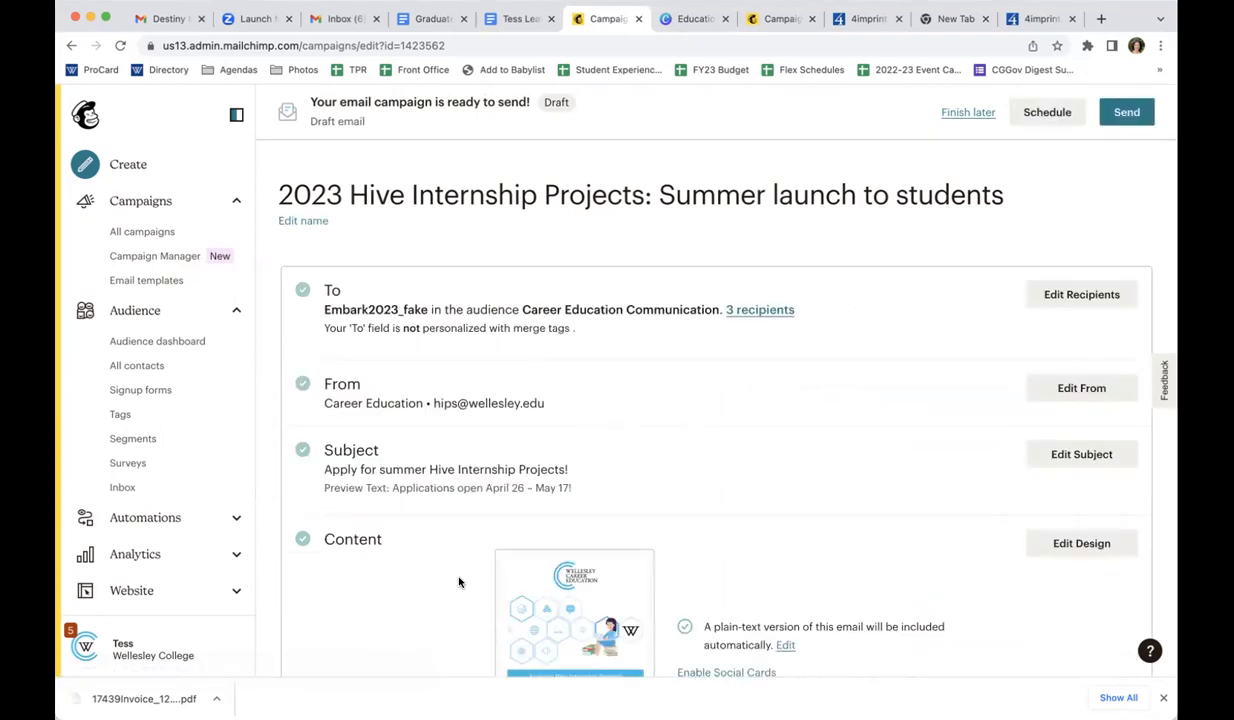
Return to the list of all campaigns and view the available audiences, keeping Career Education Communication
scroll(459, 582, "down", 5)
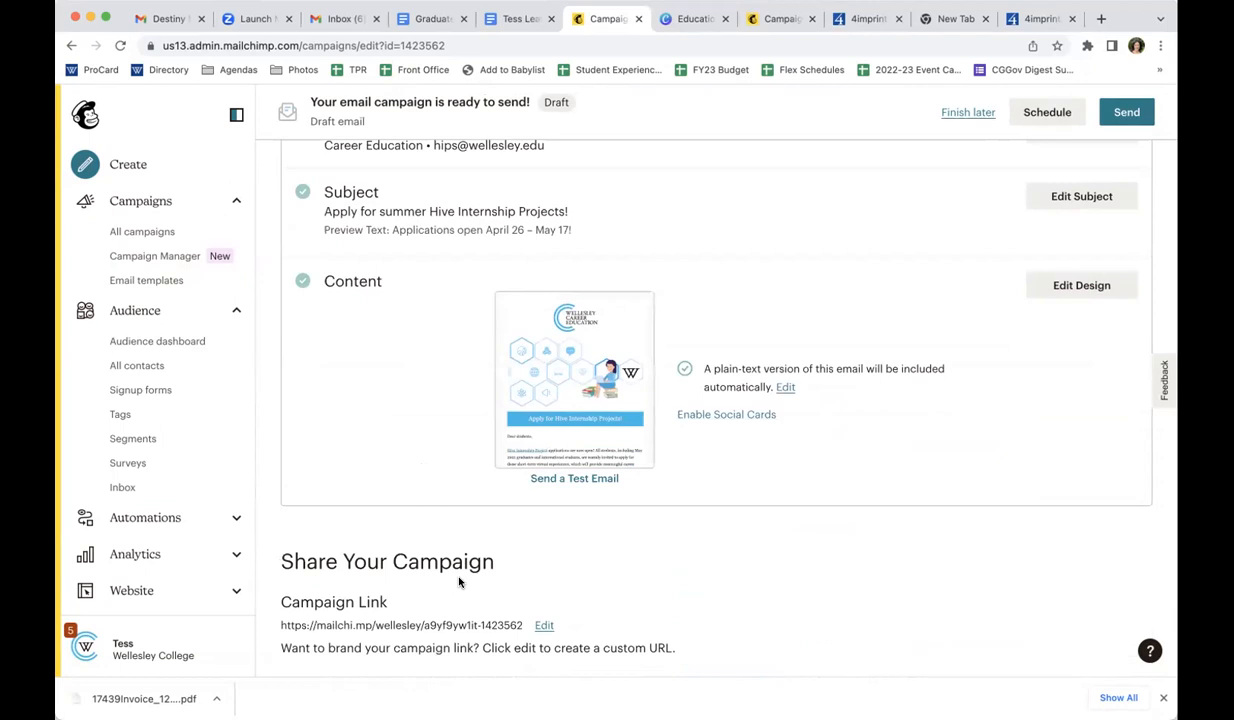
left_click(155, 241)
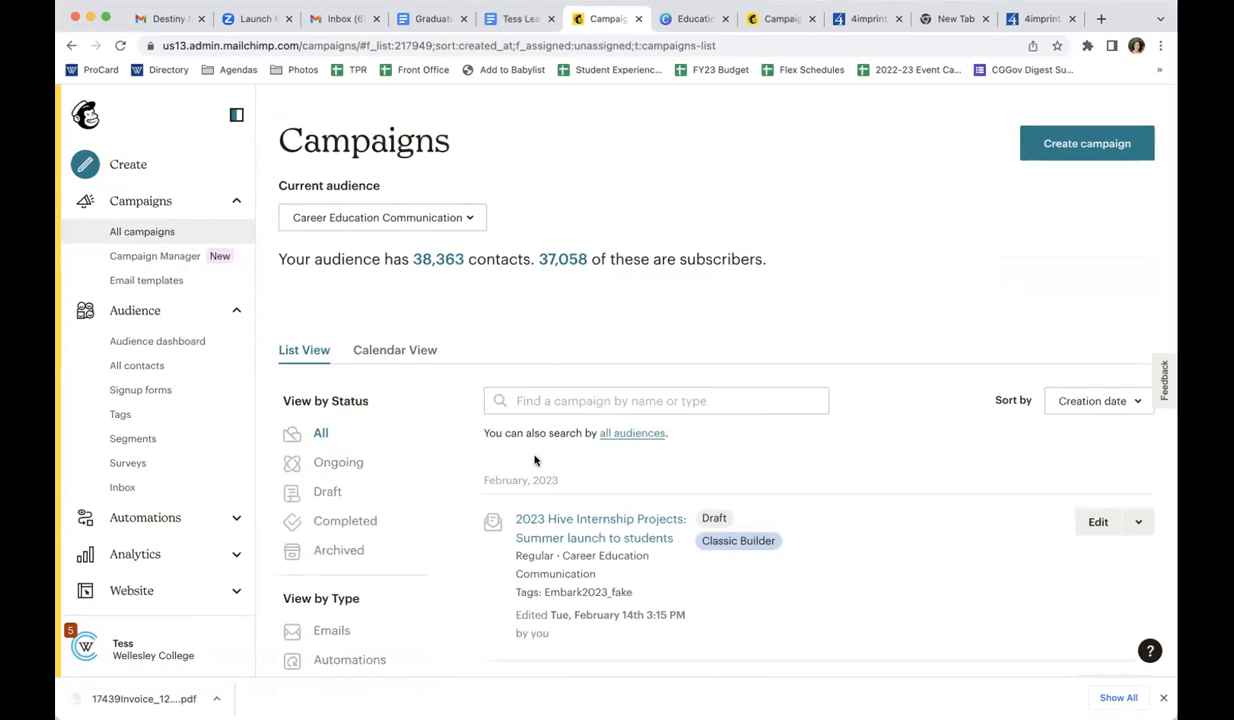
scroll(534, 468, "down", 1)
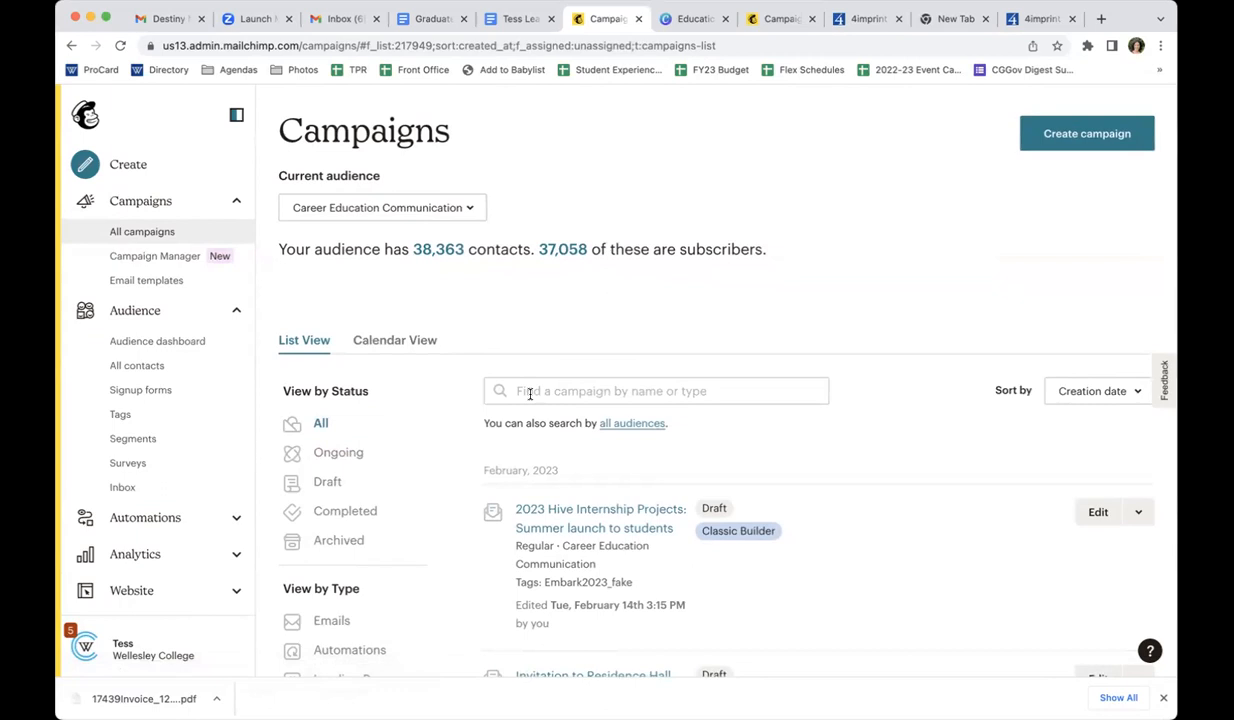
left_click(386, 209)
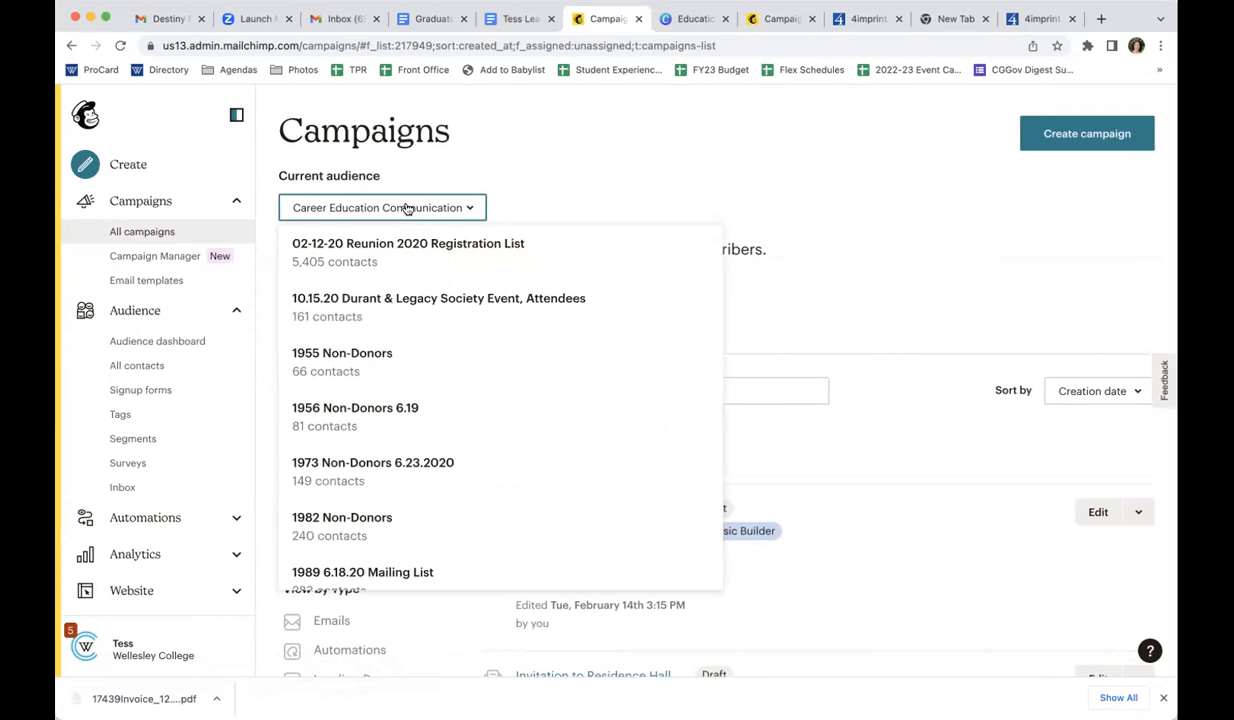
left_click(526, 168)
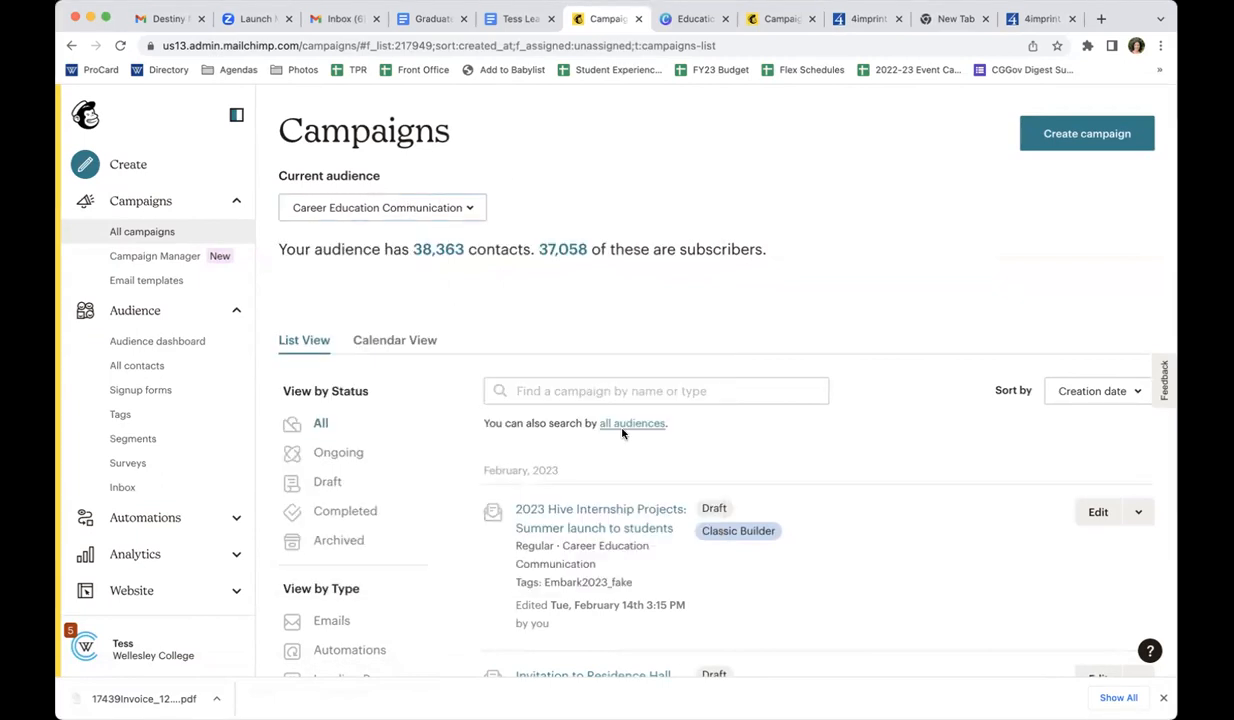
Browse the campaign list back through February and January 2023, loading more campaigns to reach the older ones
scroll(621, 433, "down", 1)
scroll(621, 433, "down", 15)
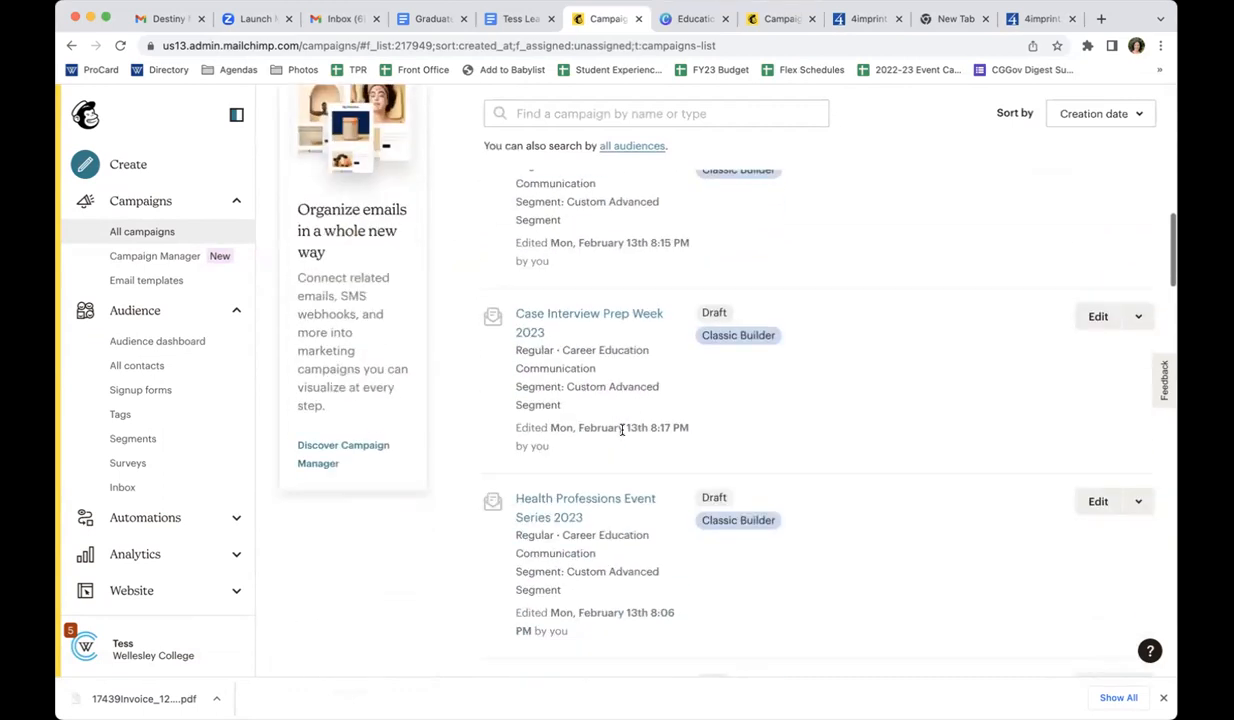
scroll(621, 430, "down", 8)
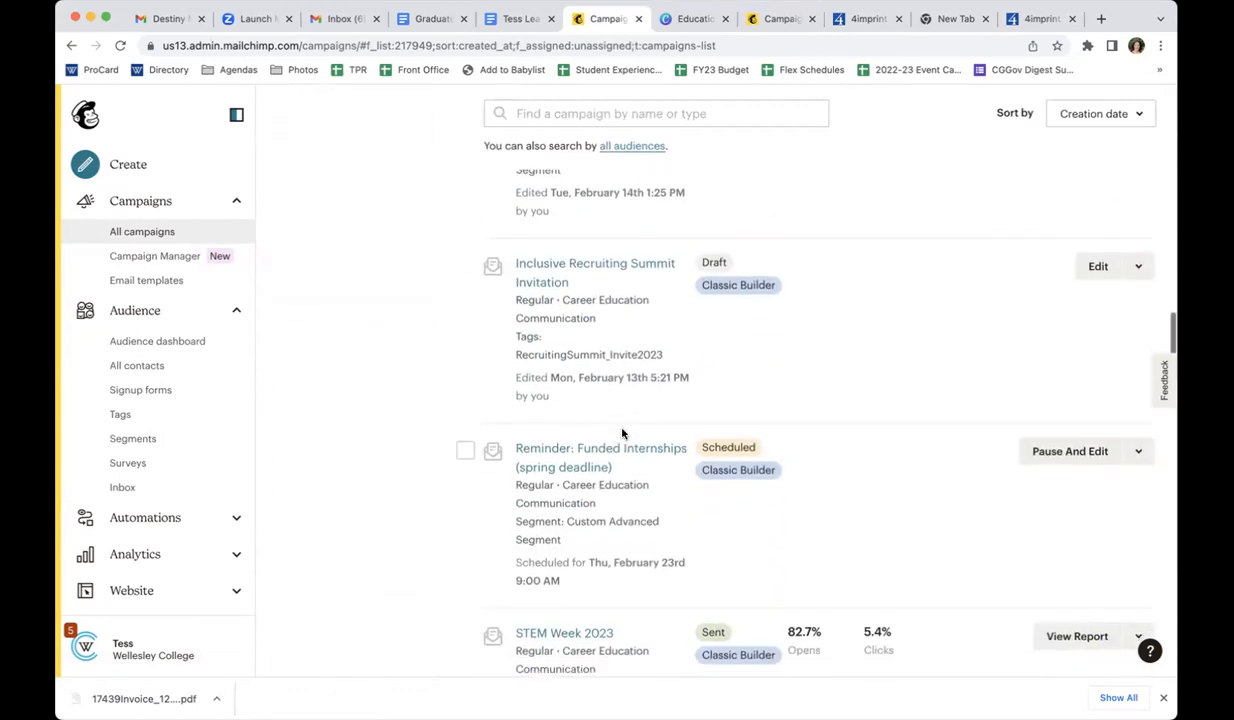
scroll(621, 433, "down", 8)
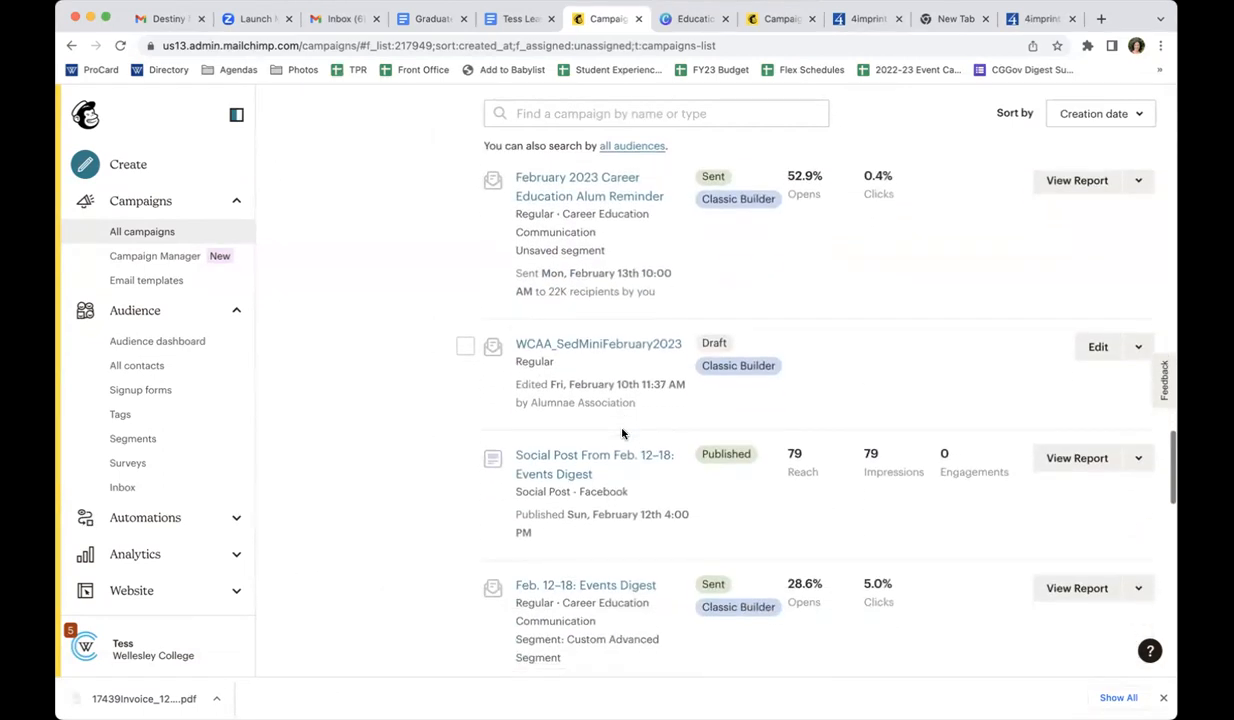
scroll(621, 433, "down", 8)
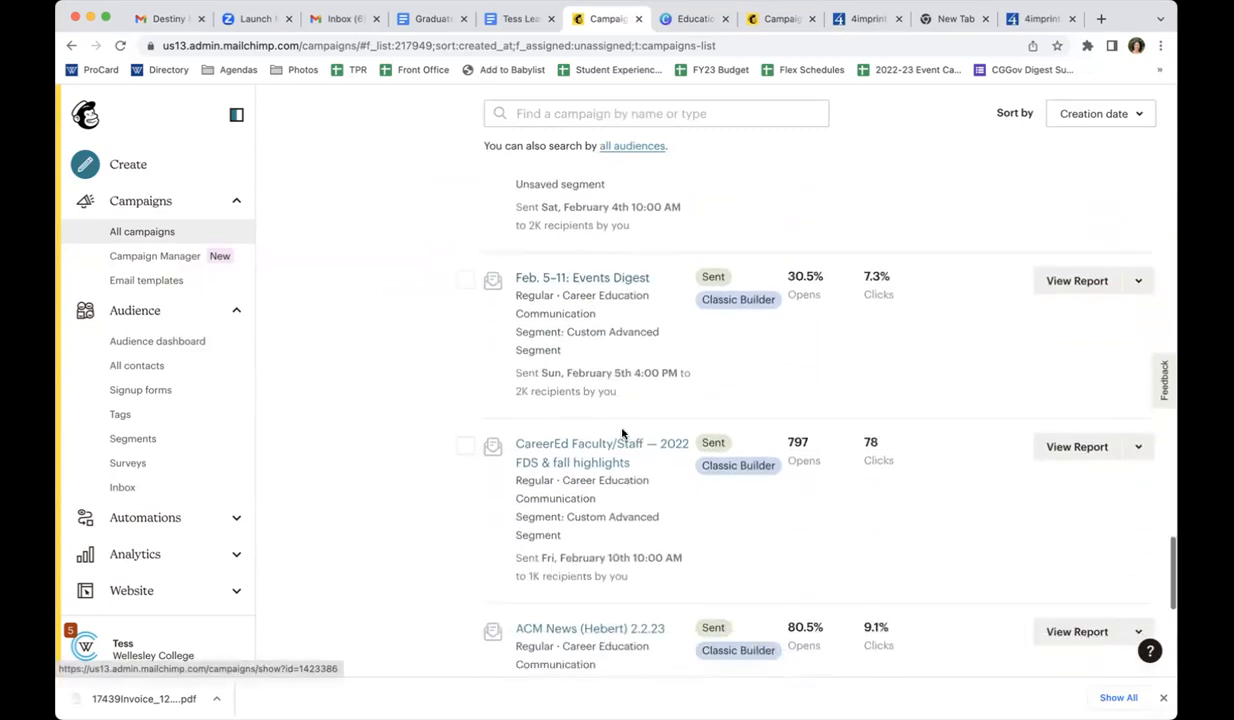
scroll(621, 433, "down", 5)
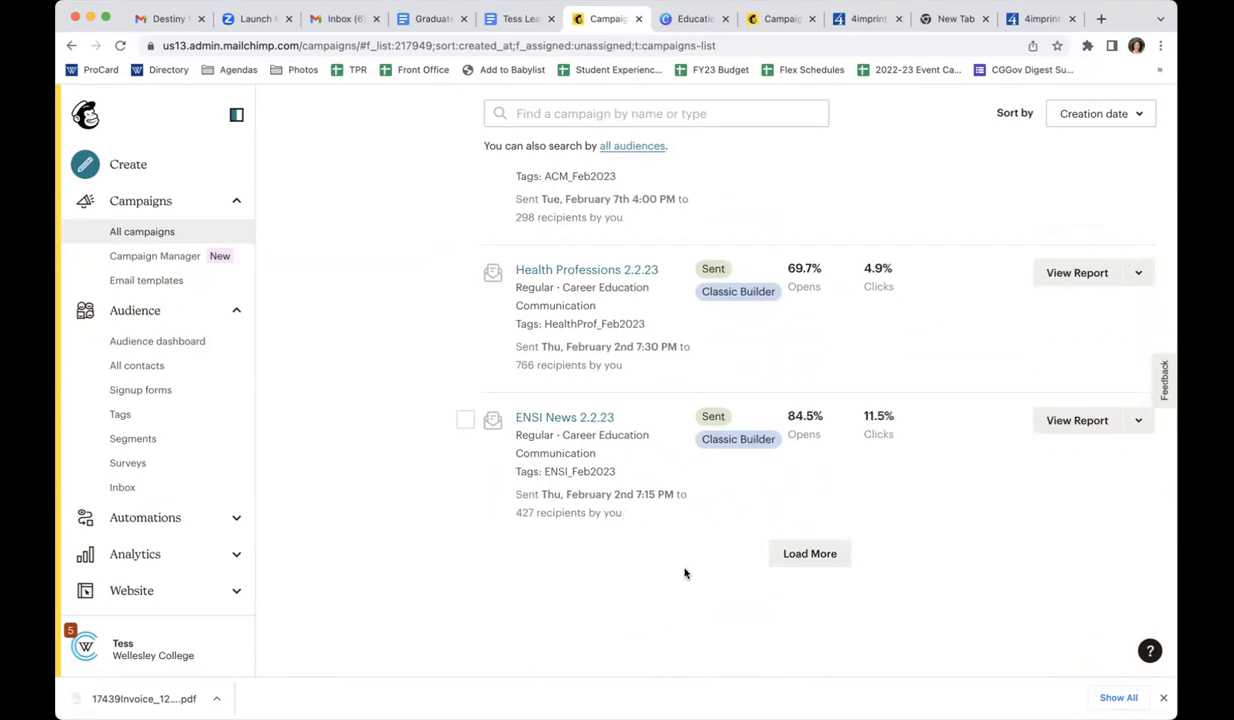
left_click(805, 560)
scroll(805, 562, "down", 8)
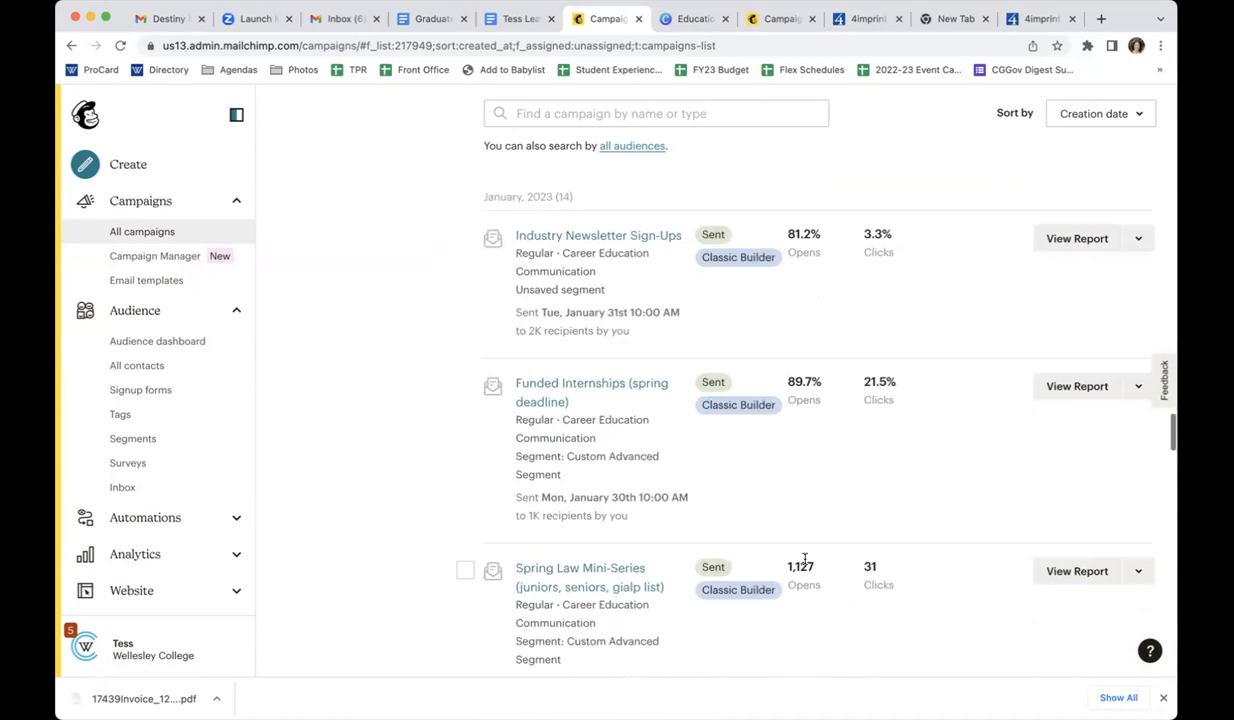
scroll(707, 400, "down", 4)
scroll(705, 396, "down", 5)
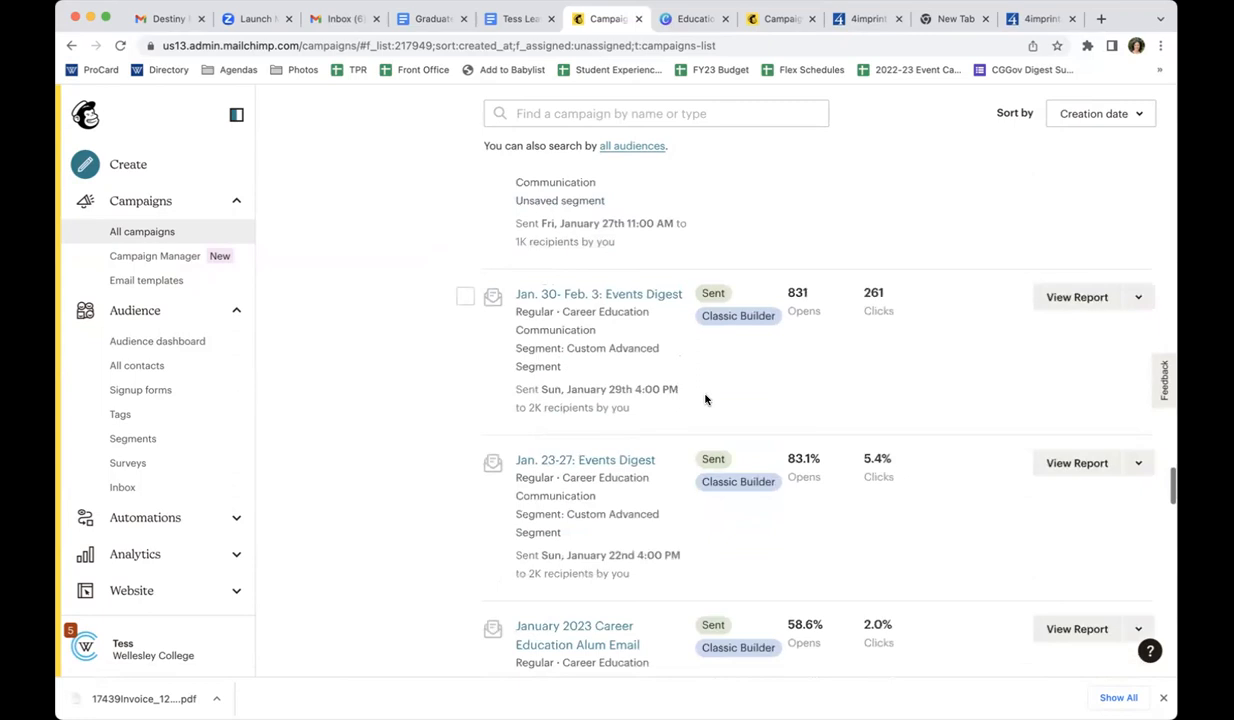
scroll(705, 400, "down", 8)
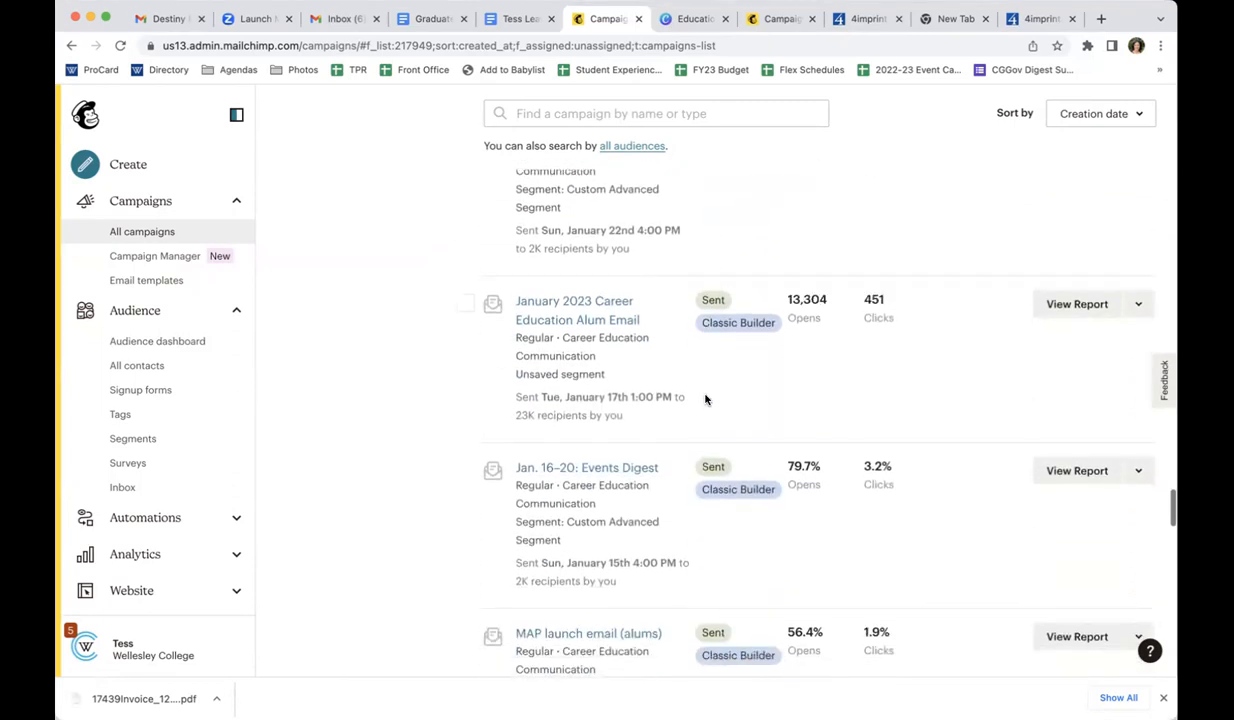
scroll(705, 400, "down", 7)
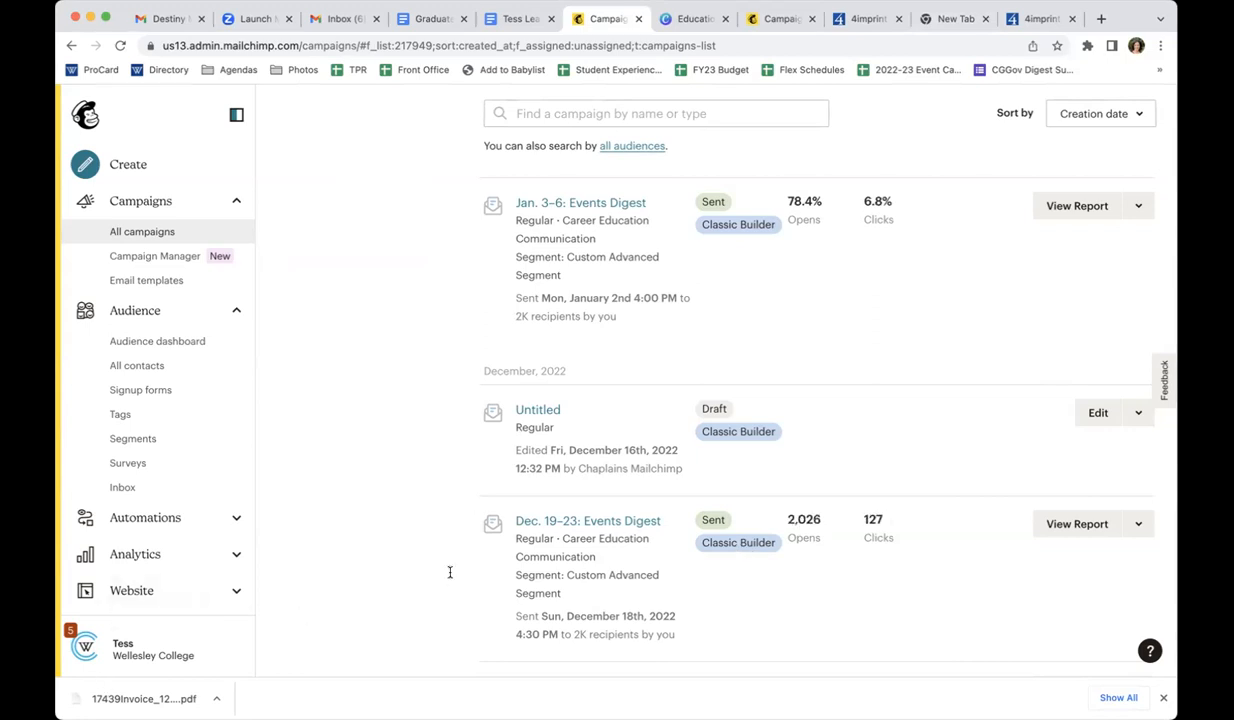
Look through the December 2022 campaigns and load the next batch of older campaigns
scroll(812, 571, "down", 5)
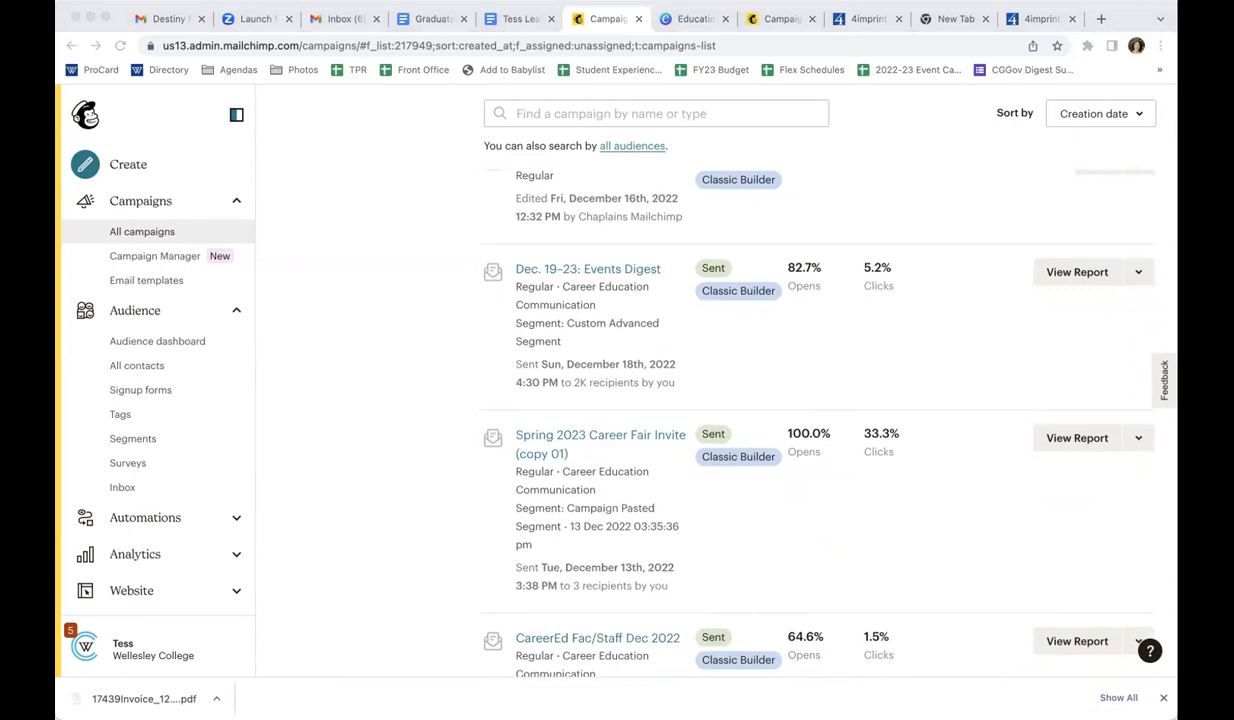
scroll(505, 478, "down", 5)
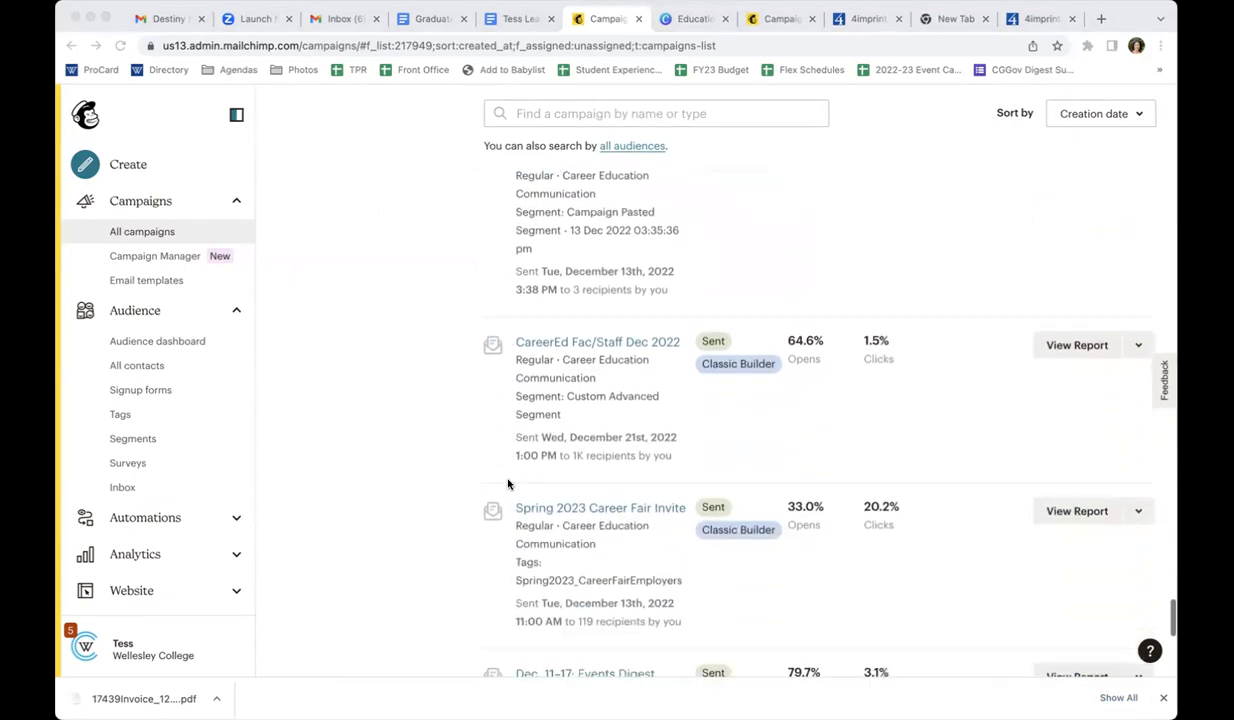
scroll(507, 484, "down", 2)
scroll(507, 484, "down", 4)
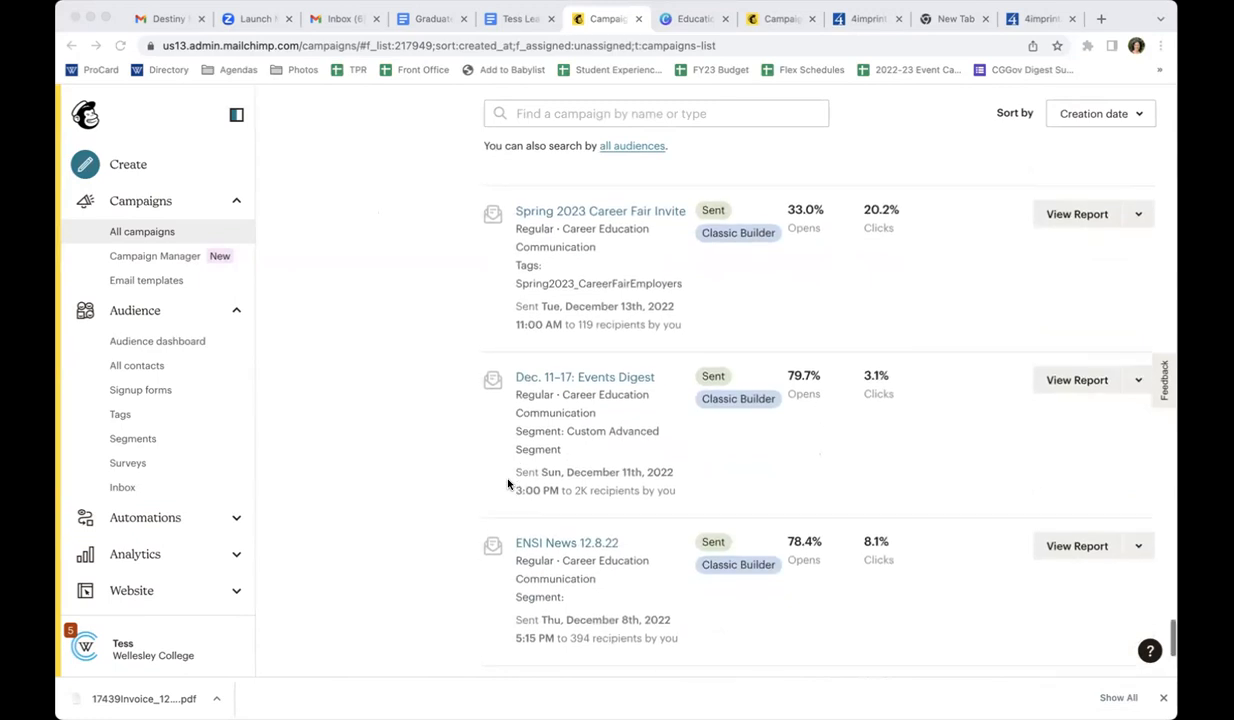
scroll(507, 484, "down", 1)
scroll(507, 484, "down", 4)
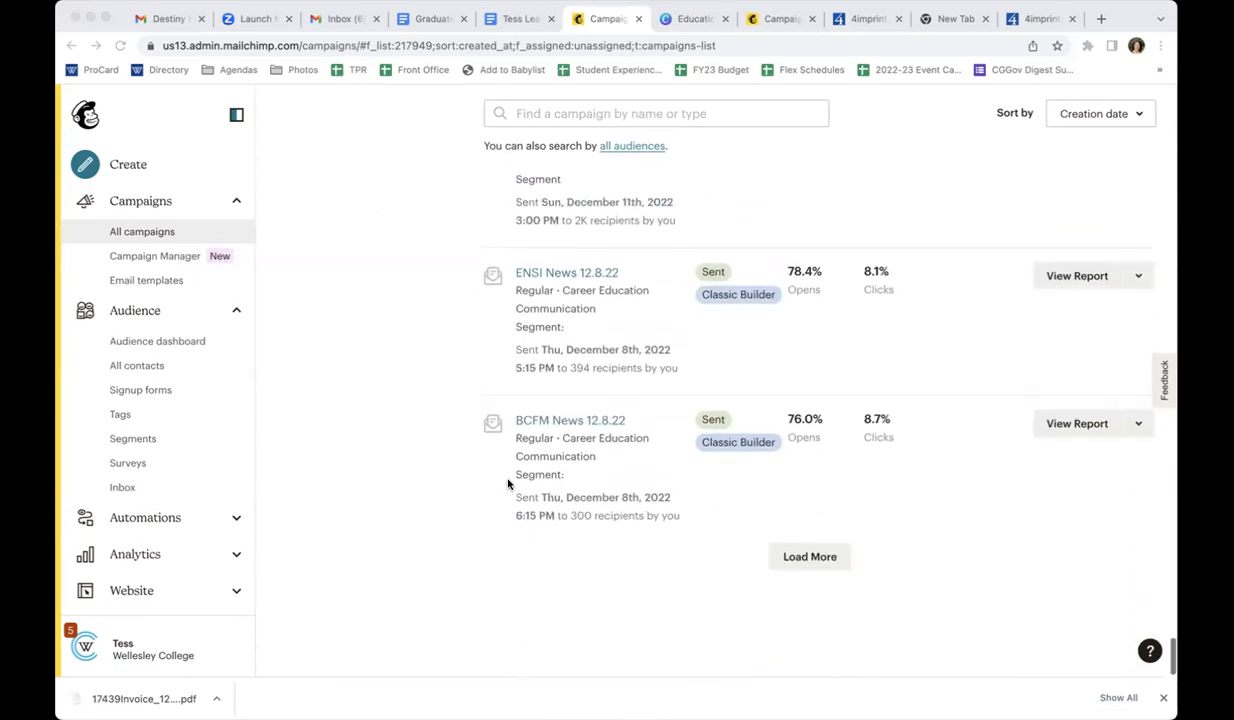
left_click(780, 566)
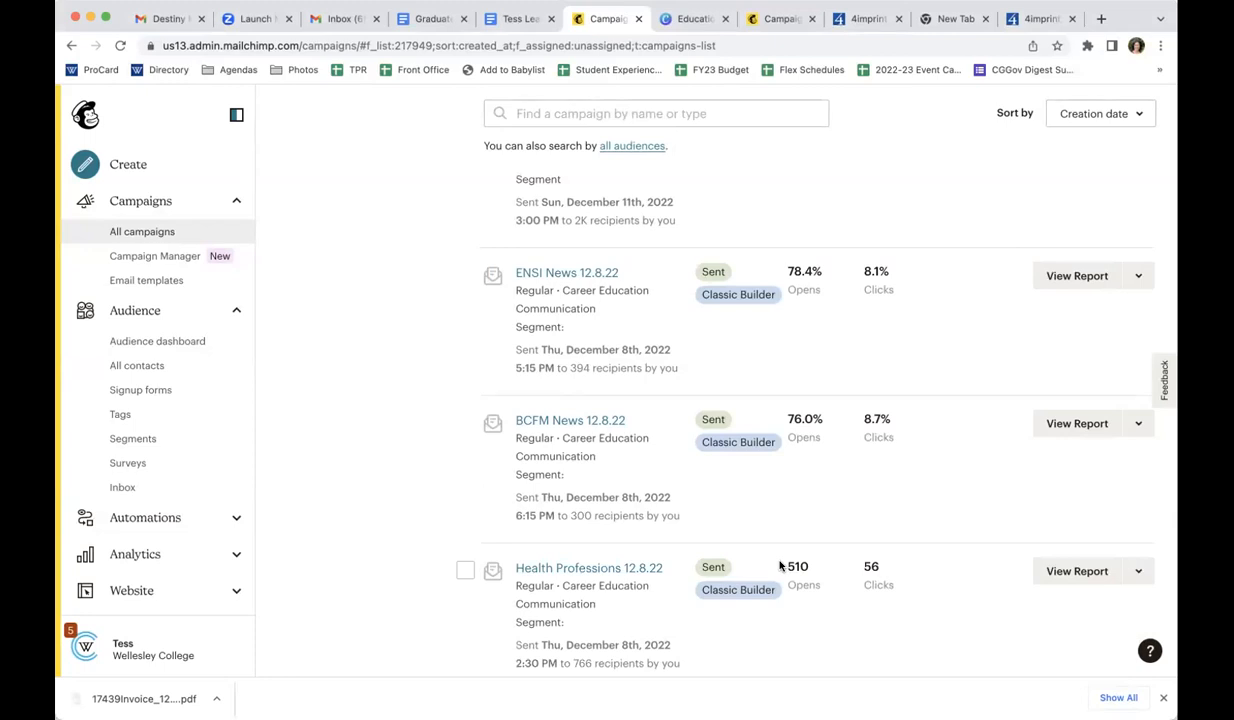
Open the draft "2023 Hive Internship Projects: Summer launch to students", view its immediate-send confirmation, and cancel the send
scroll(780, 566, "up", 20)
scroll(780, 566, "up", 10)
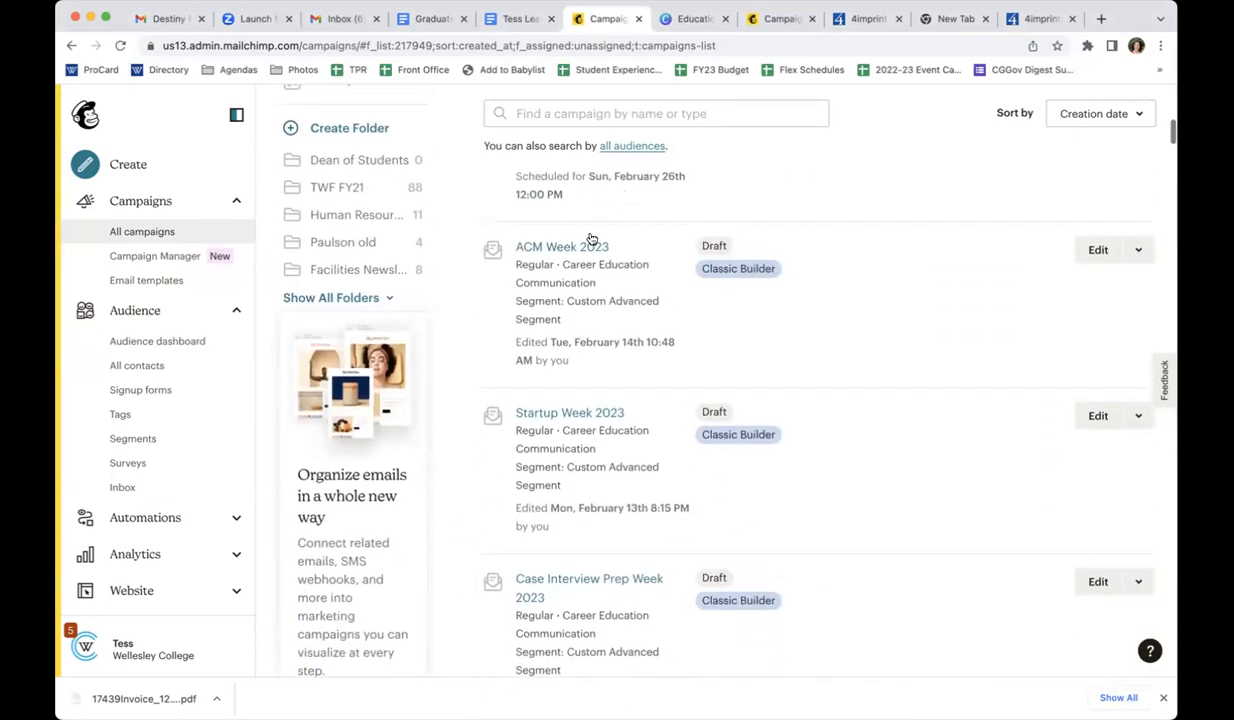
scroll(585, 248, "up", 10)
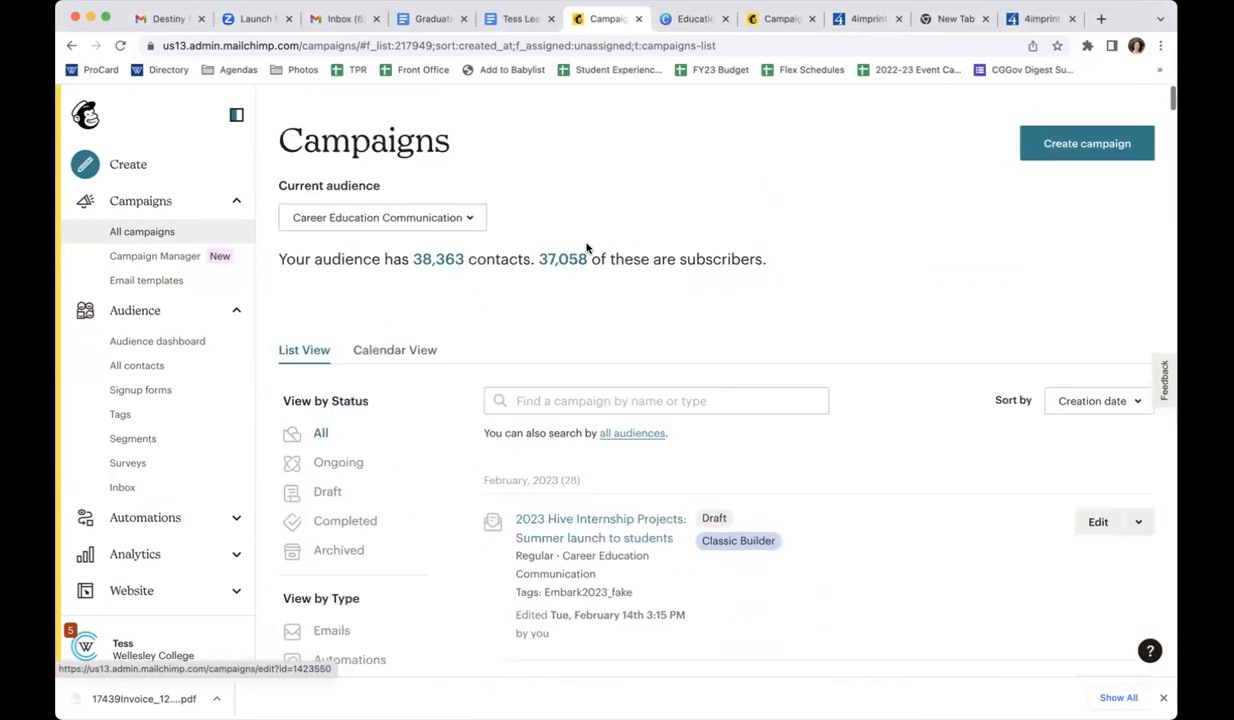
left_click(583, 526)
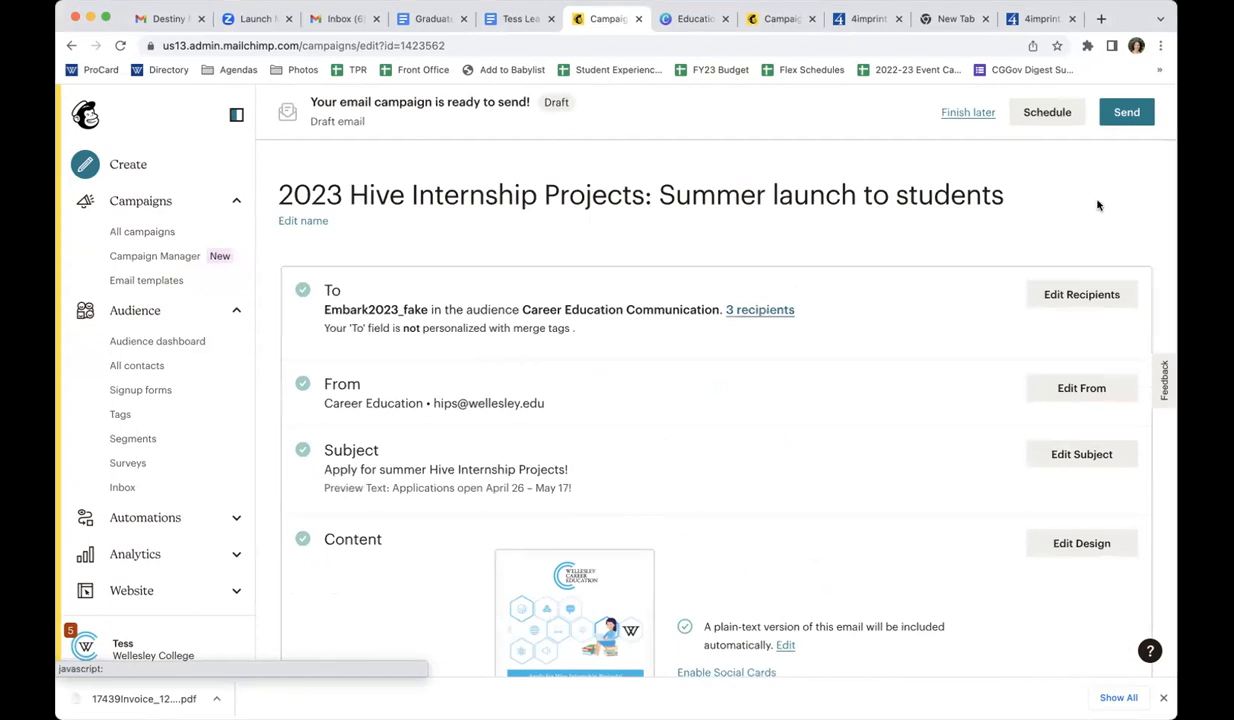
left_click(1126, 113)
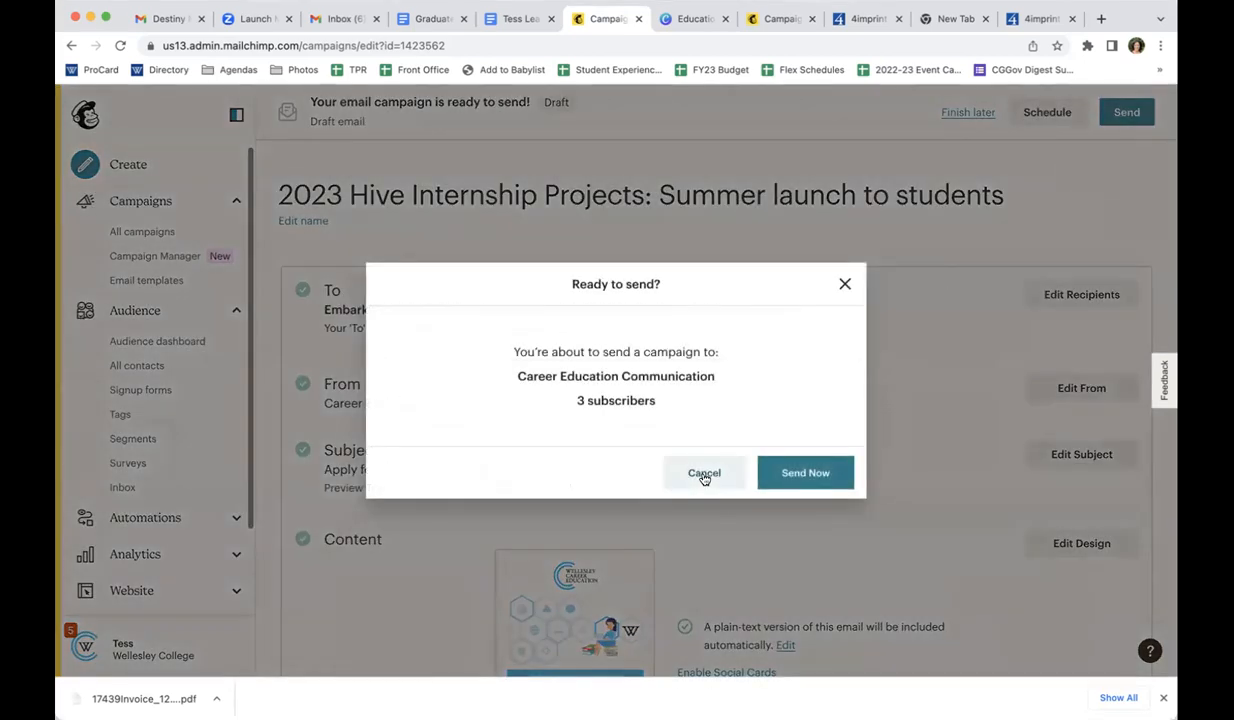
left_click(704, 476)
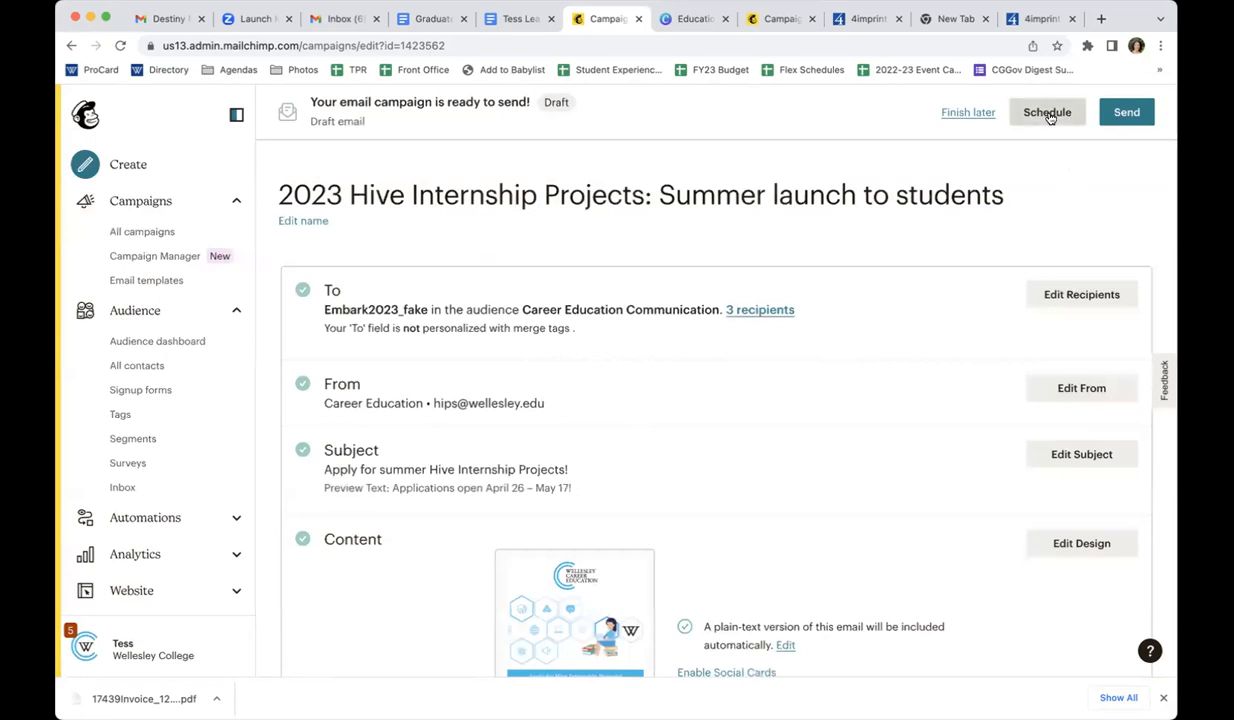
Try a 3:45 PM delivery time in the campaign's schedule settings, review the other delivery options, and cancel without scheduling
left_click(1047, 114)
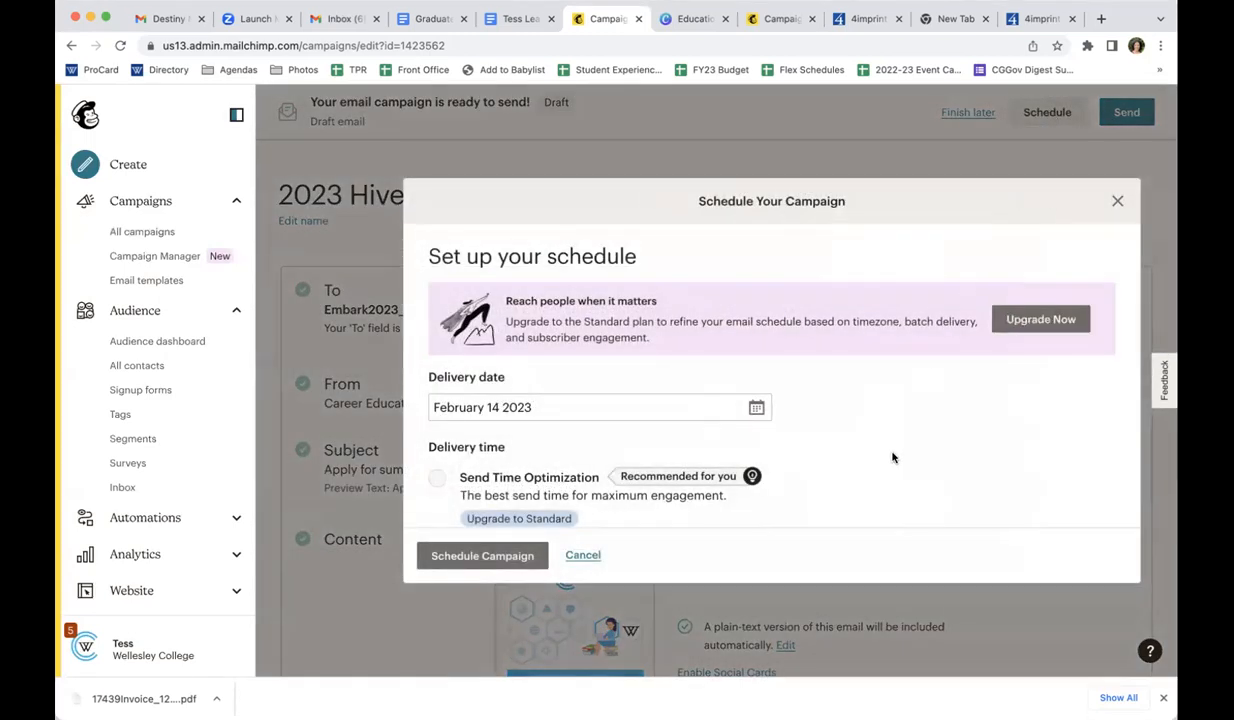
scroll(893, 457, "down", 2)
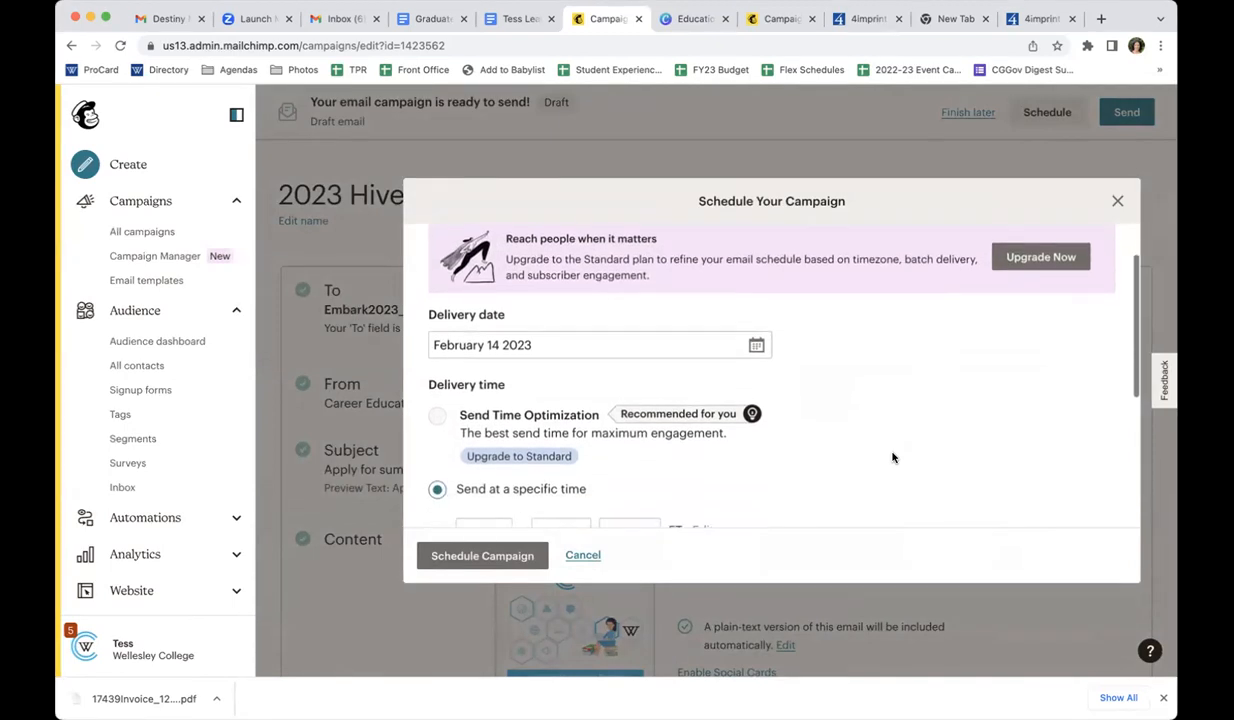
scroll(893, 457, "down", 1)
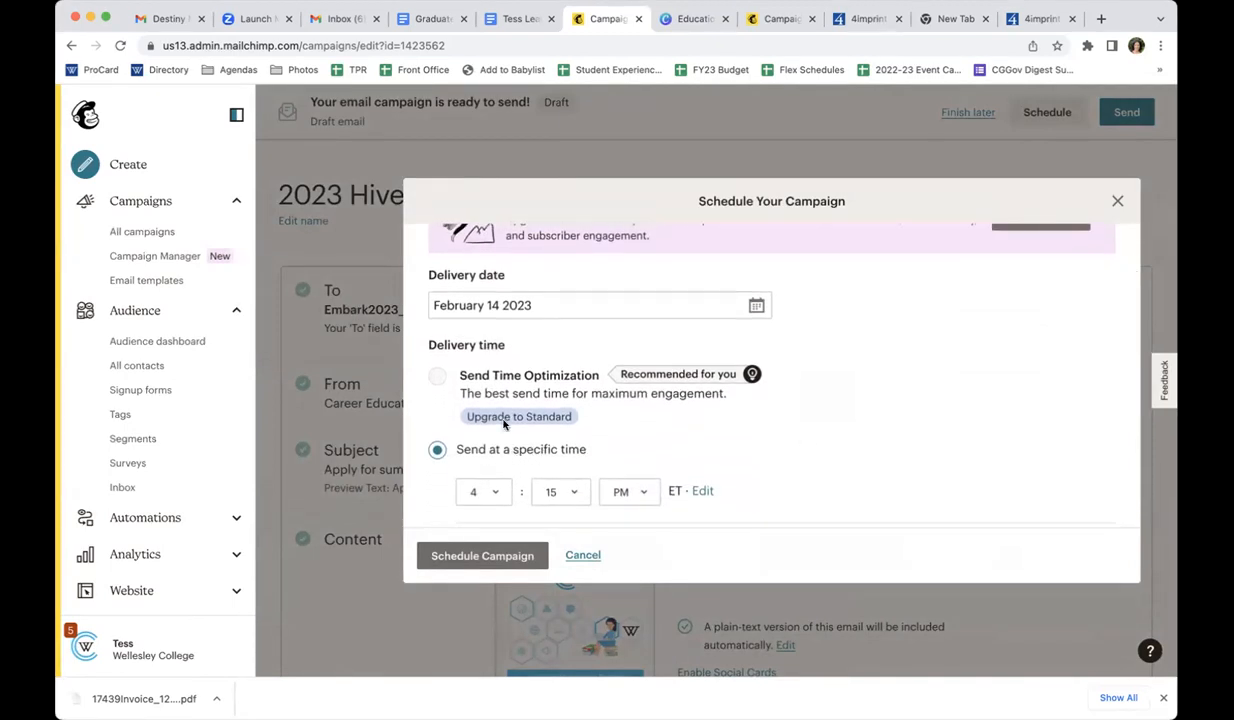
left_click(481, 494)
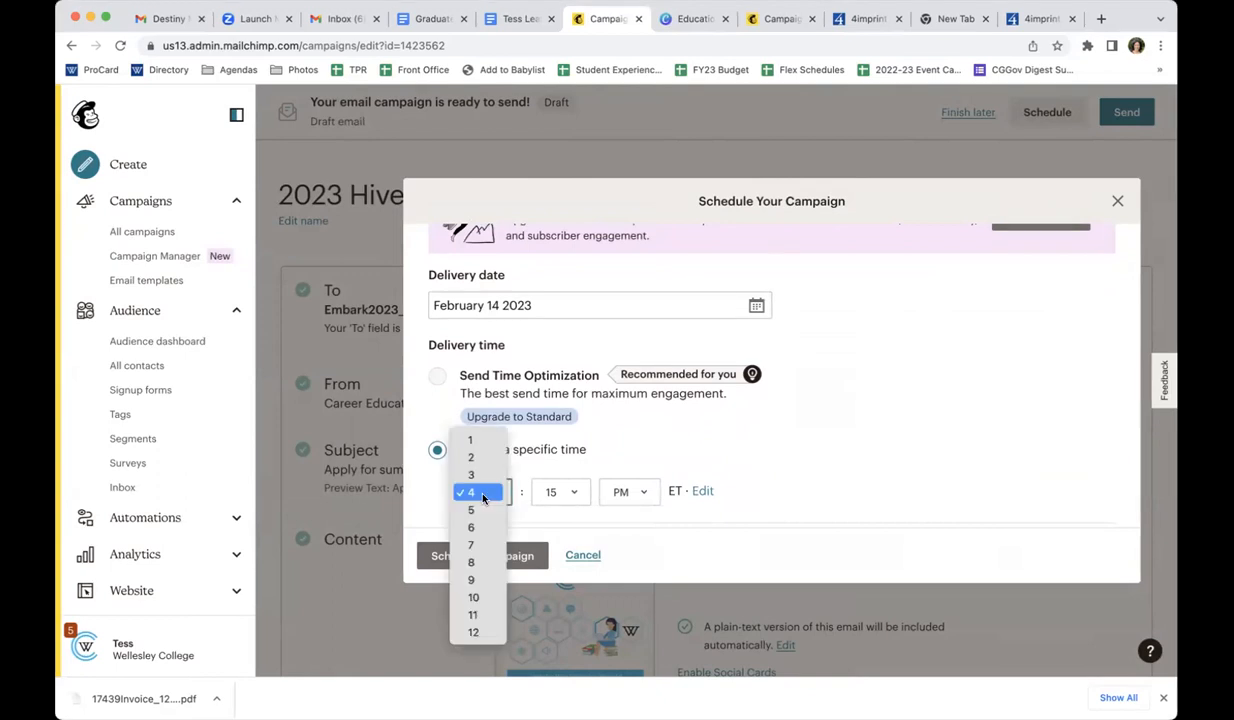
left_click(478, 475)
left_click(556, 492)
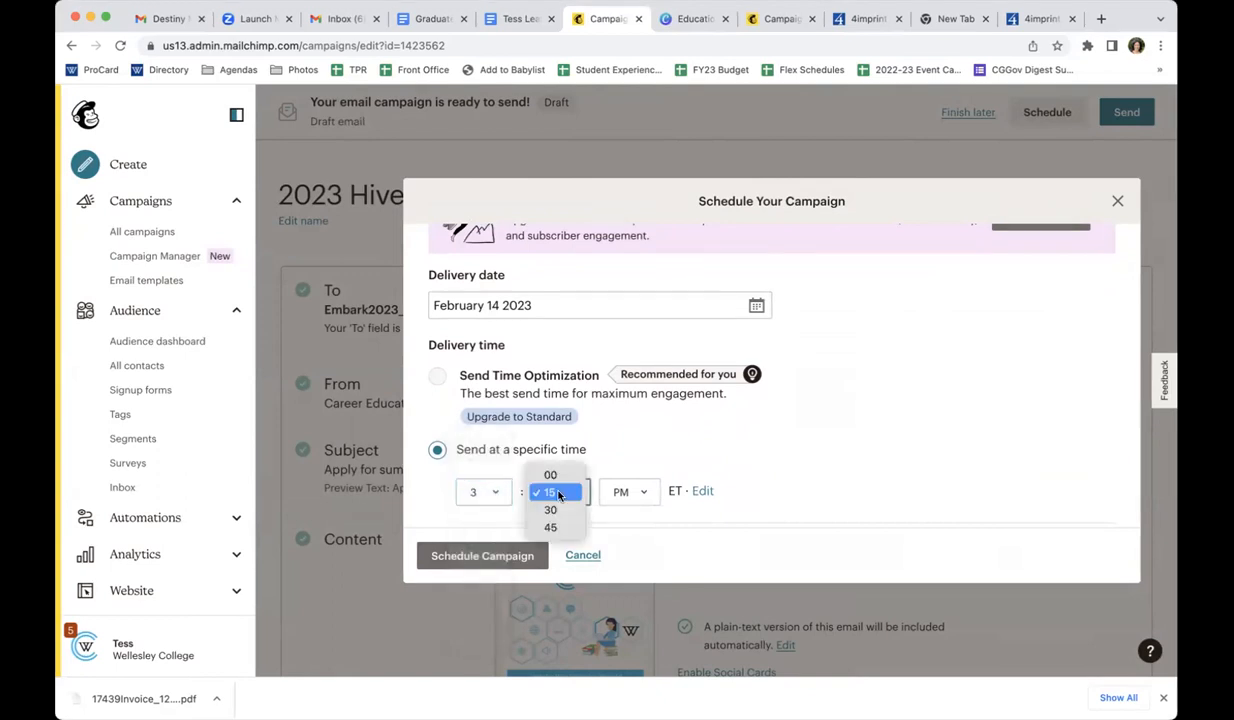
left_click(551, 526)
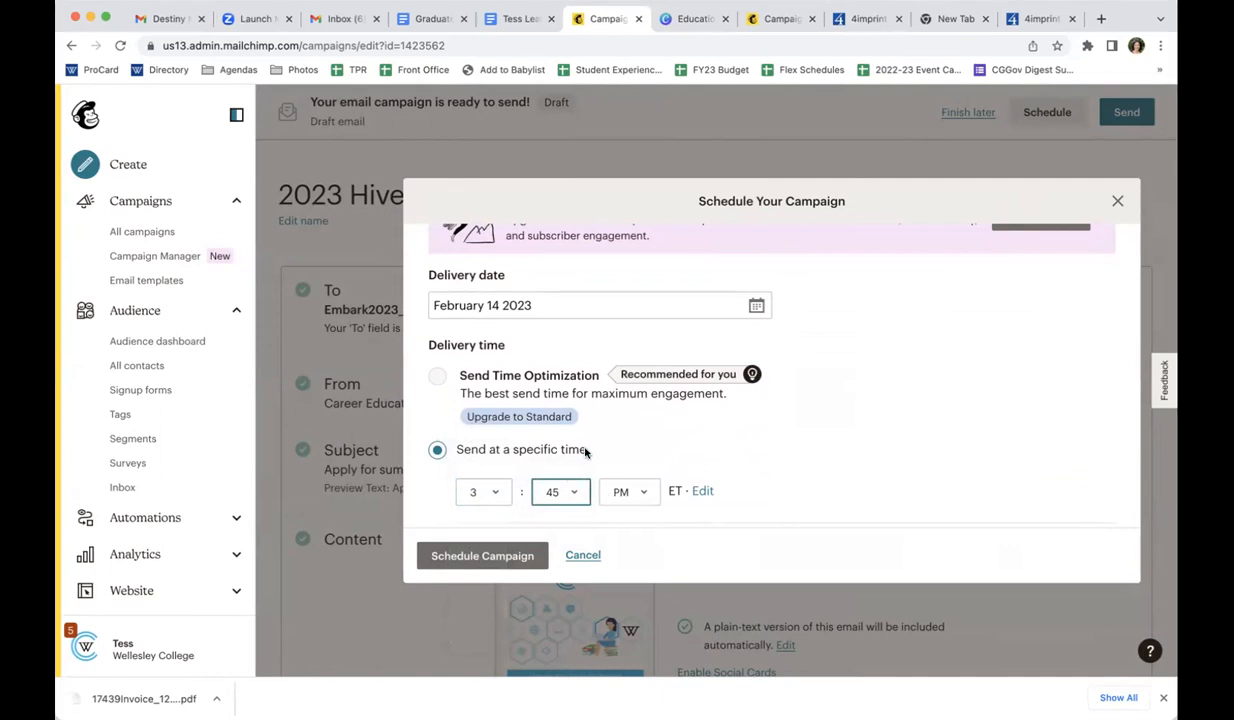
scroll(585, 453, "down", 5)
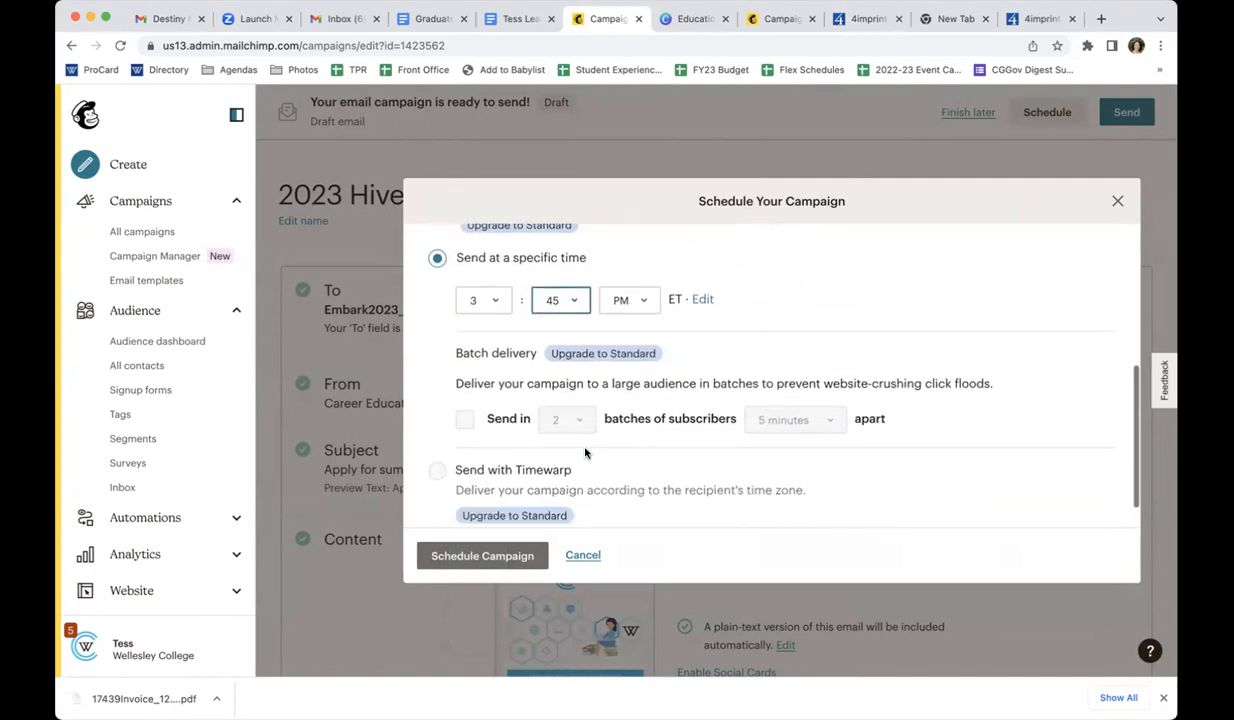
scroll(585, 453, "up", 5)
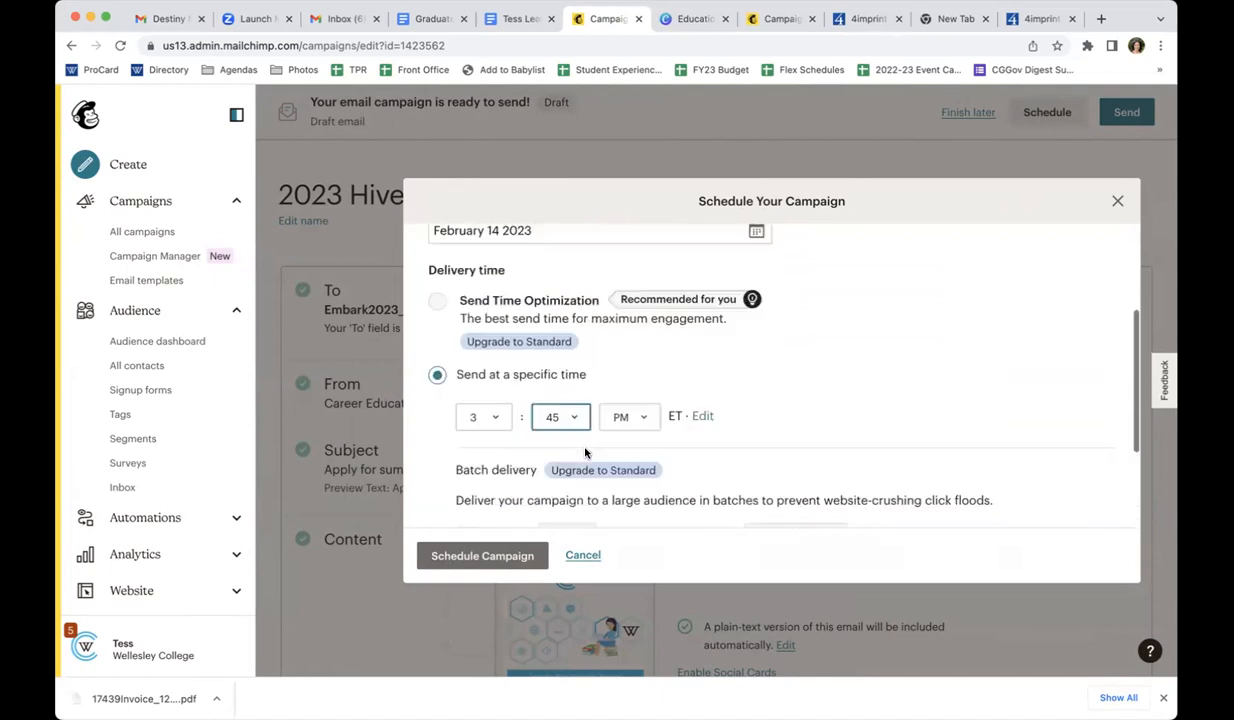
left_click(580, 554)
Send a test email of the campaign to a colleague's email address, leaving the optional personal message empty
scroll(576, 557, "down", 3)
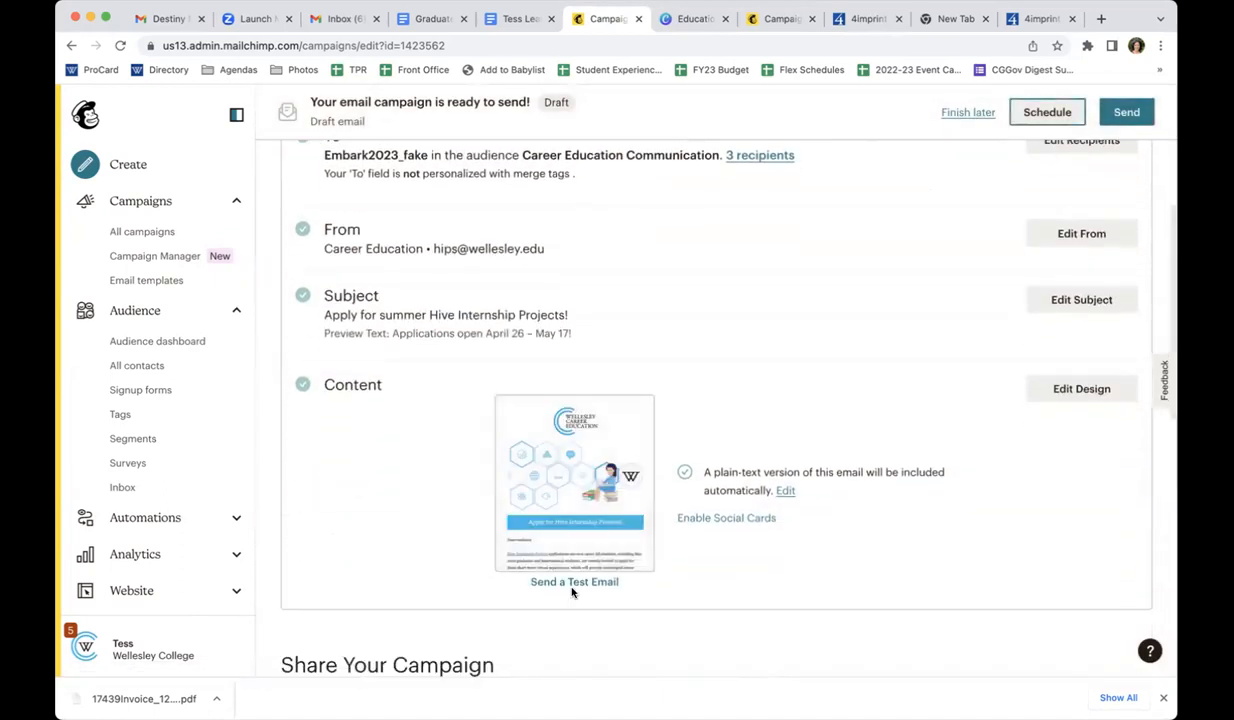
left_click(570, 585)
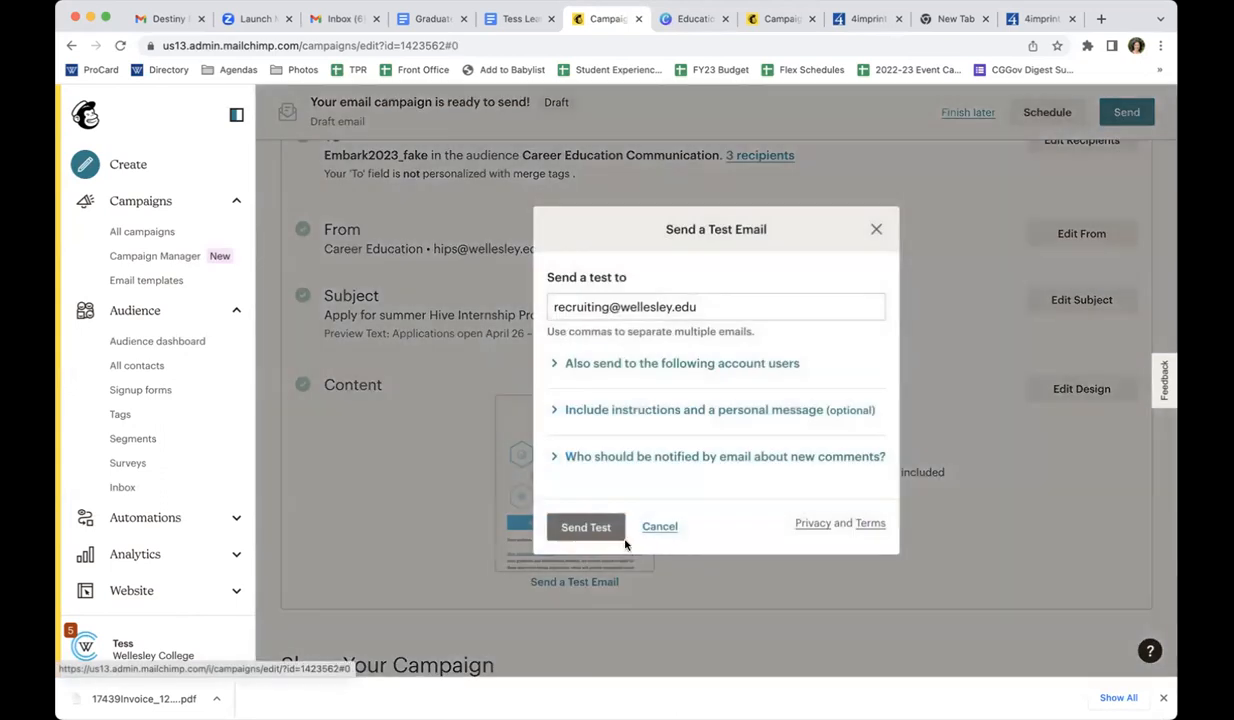
left_click(590, 306)
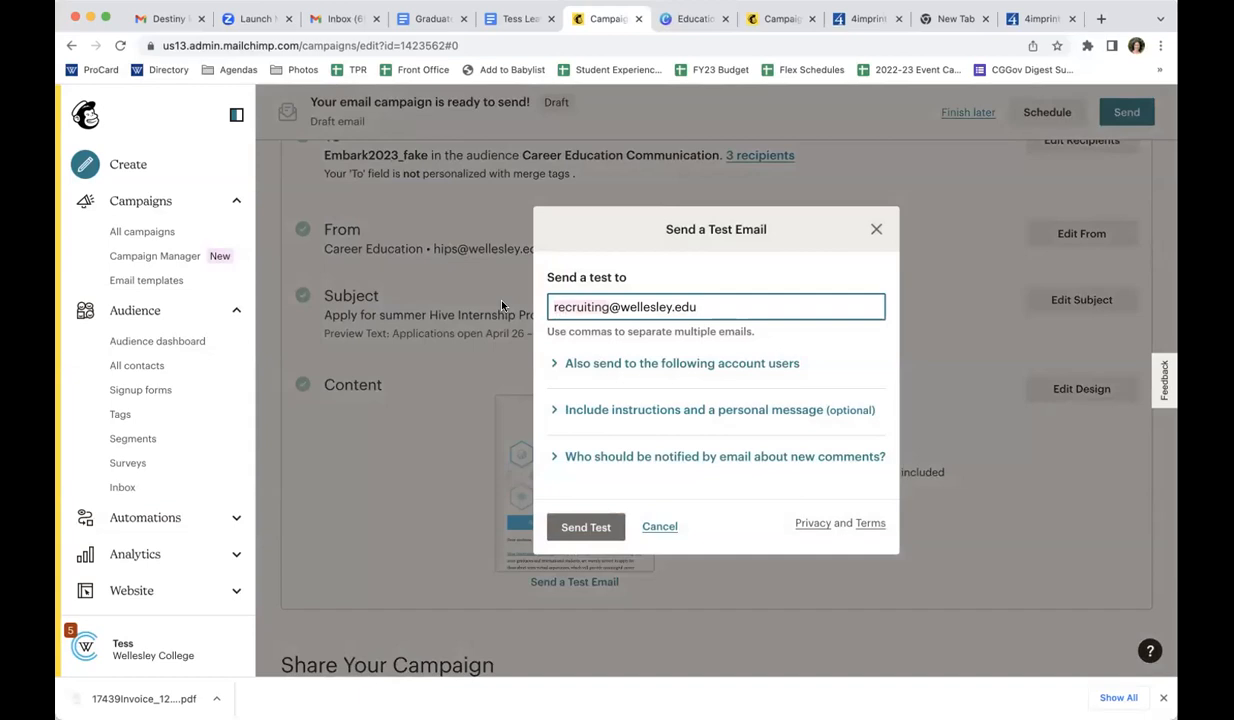
key("BackSpace")
key("BackSpace")
key("BackSpace")
key("BackSpace")
key("BackSpace")
key("BackSpace")
key("BackSpace")
key("BackSpace")
key("BackSpace")
key("BackSpace")
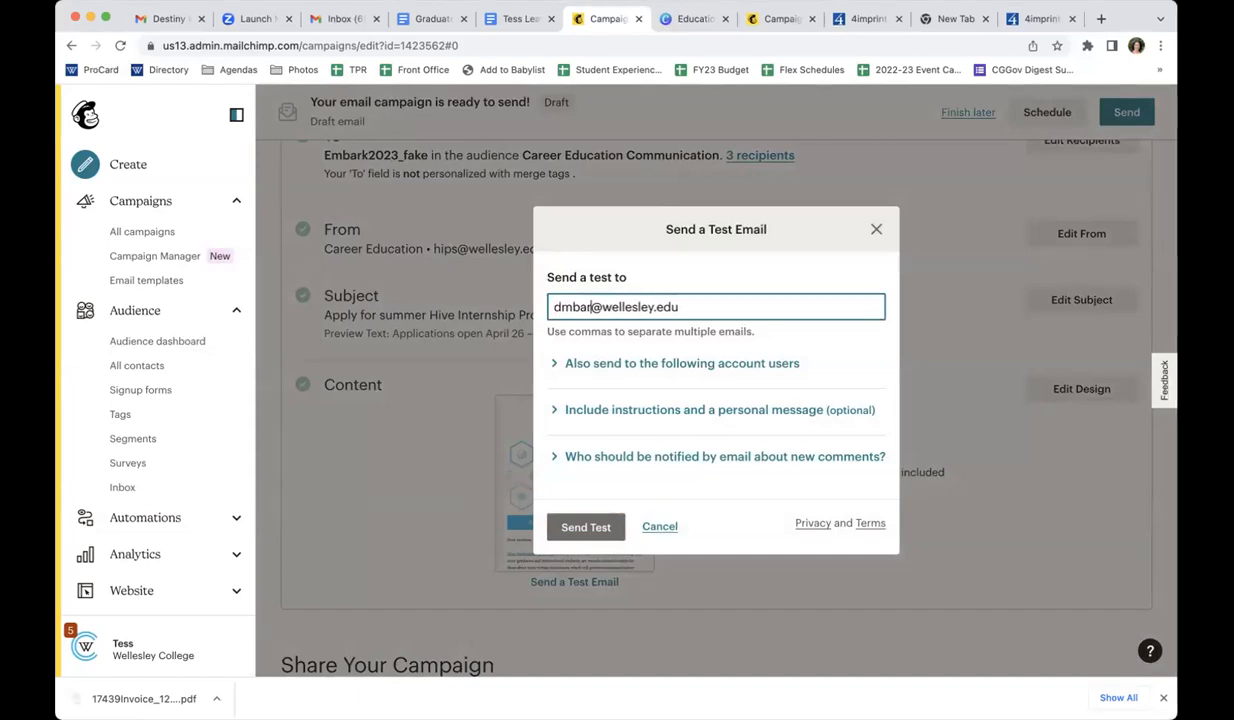
left_click(675, 410)
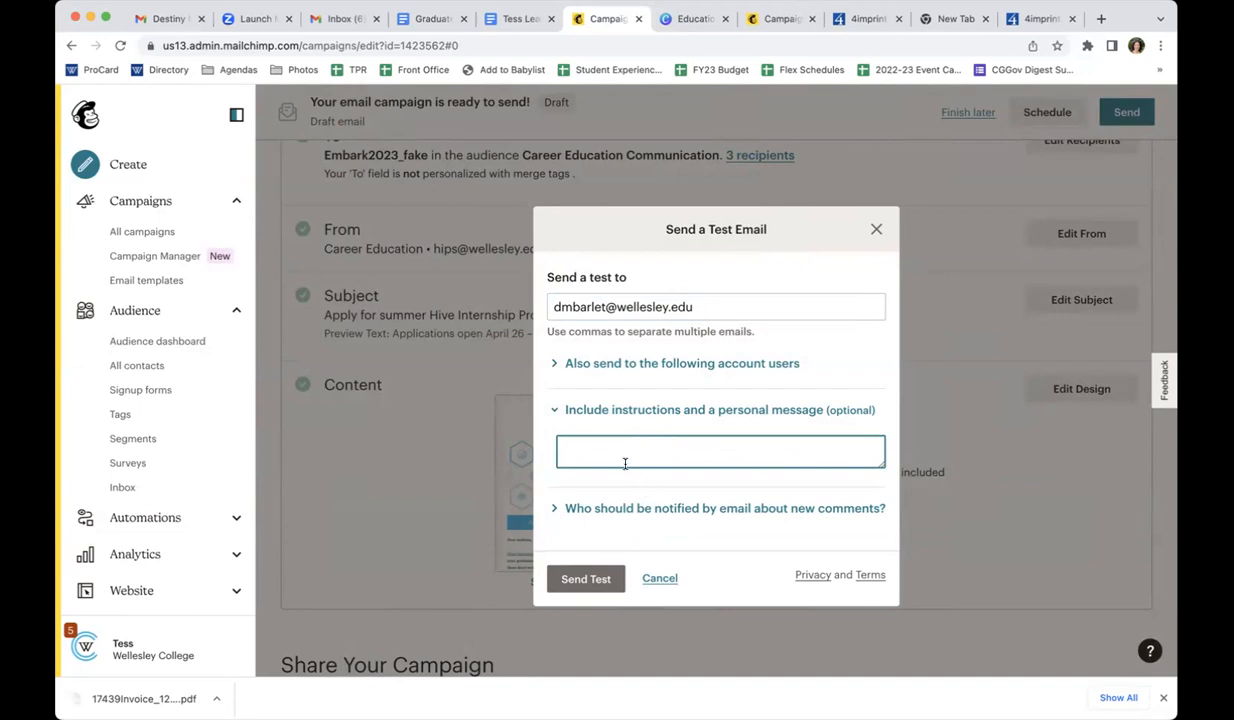
left_click(586, 579)
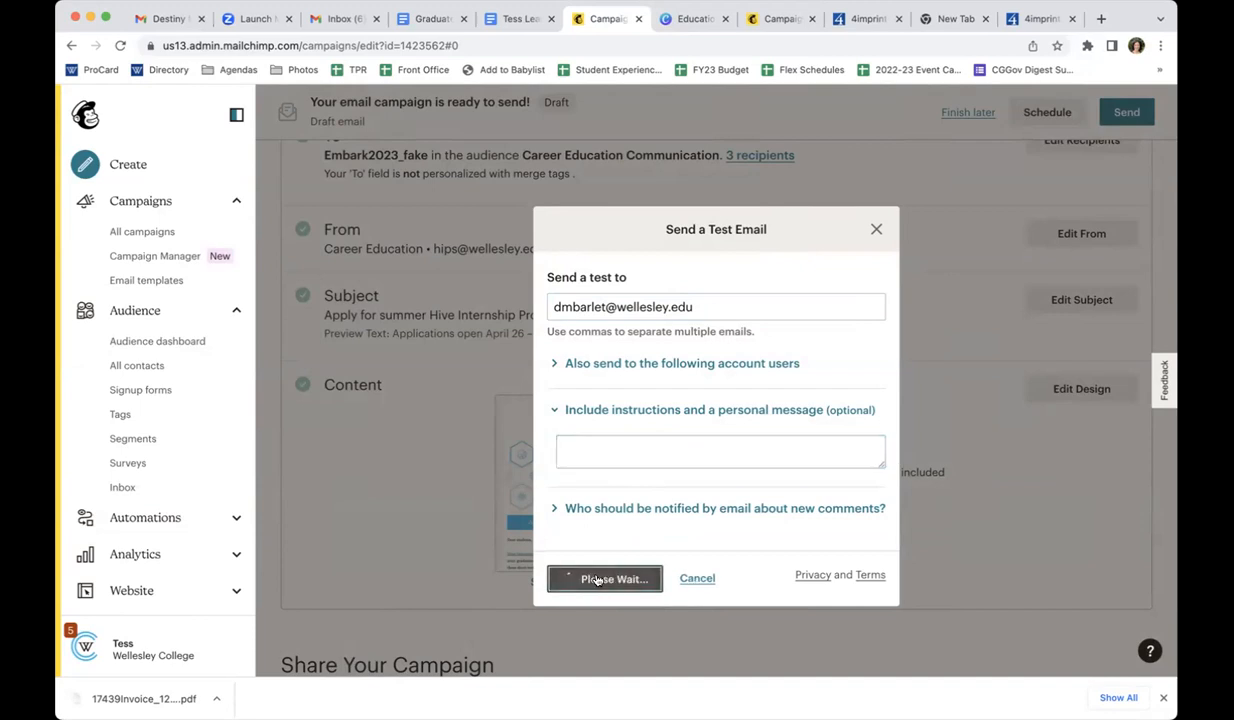
left_click(567, 411)
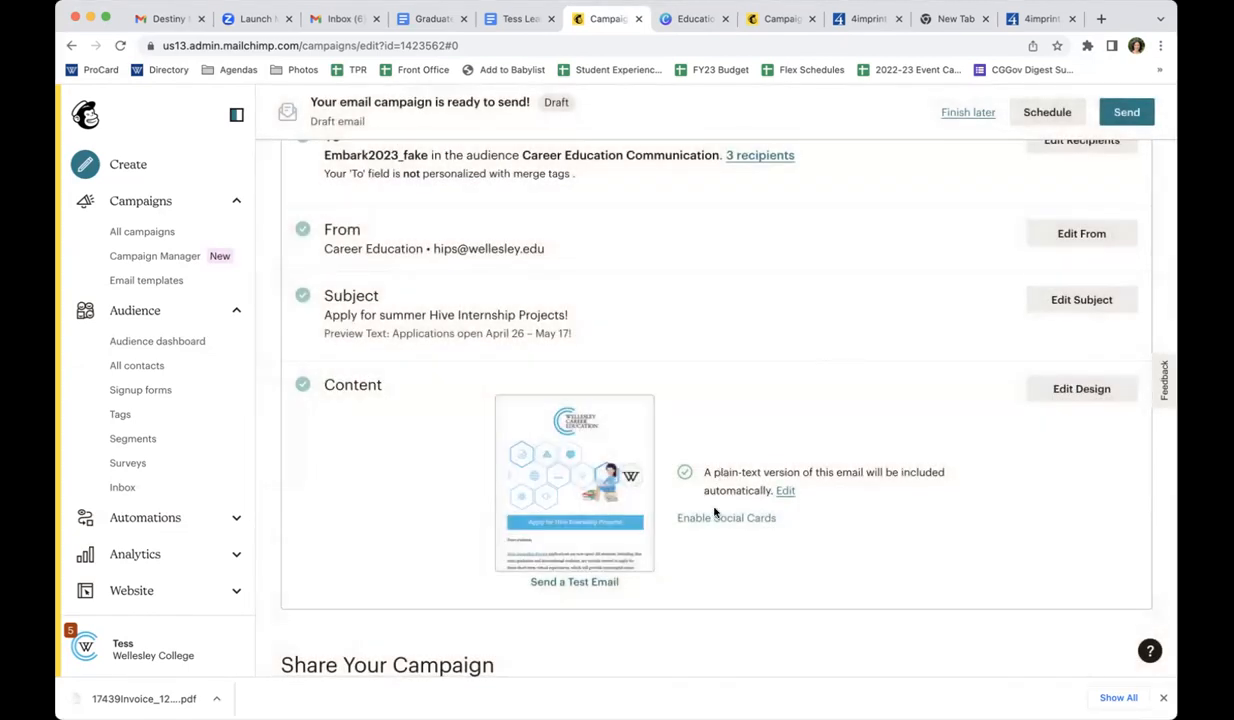
scroll(718, 510, "up", 2)
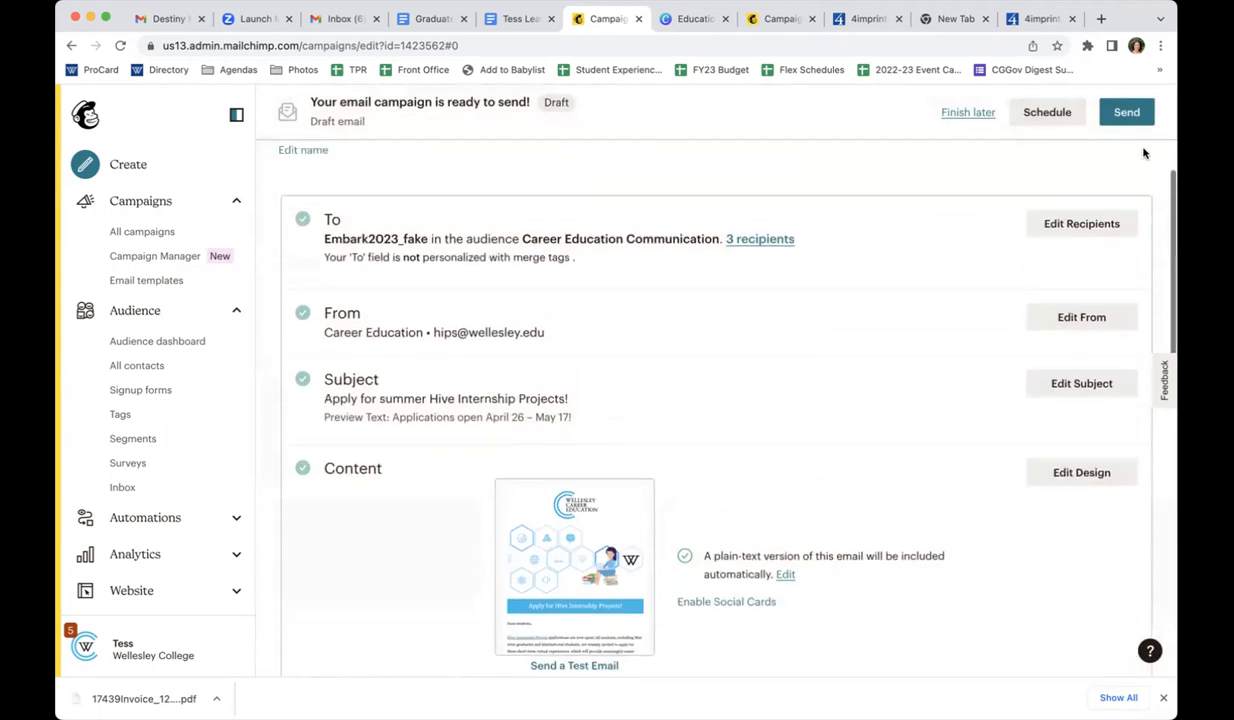
Schedule the campaign for delivery on February 14 2023 at a specific time of 4:45 PM
left_click(1047, 113)
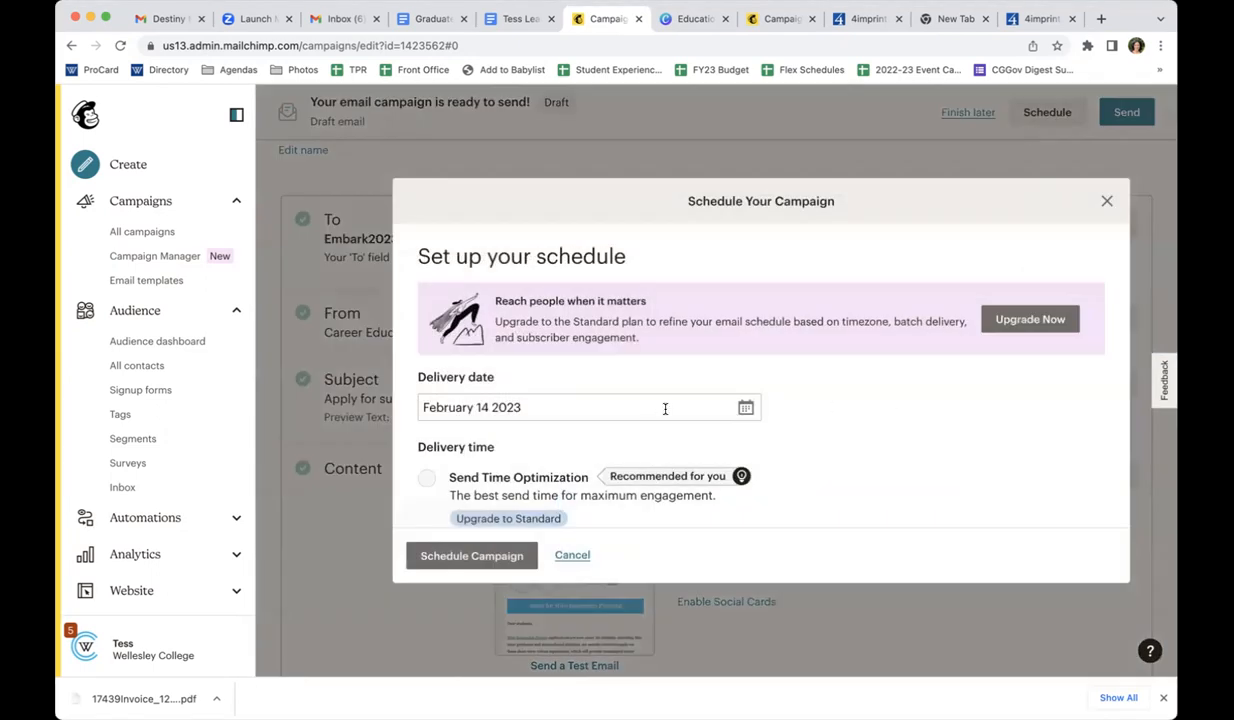
scroll(718, 408, "down", 2)
scroll(718, 408, "down", 5)
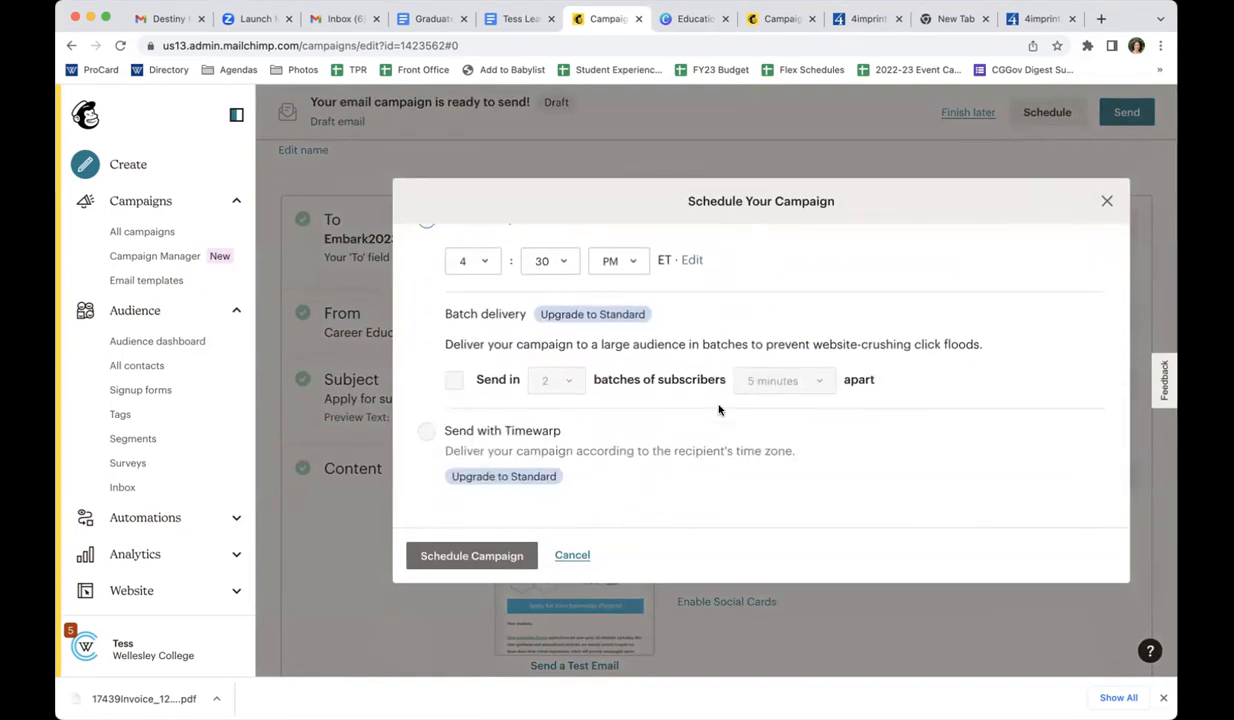
scroll(578, 301, "up", 1)
left_click(550, 266)
left_click(555, 281)
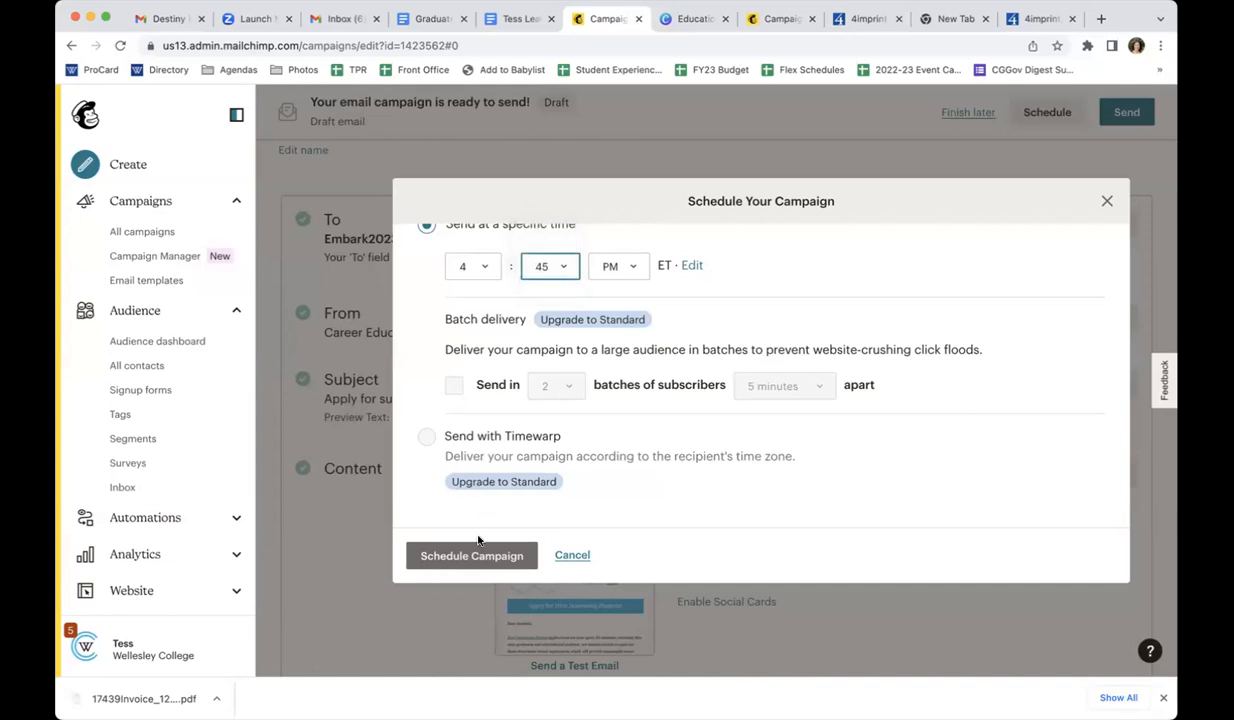
left_click(467, 555)
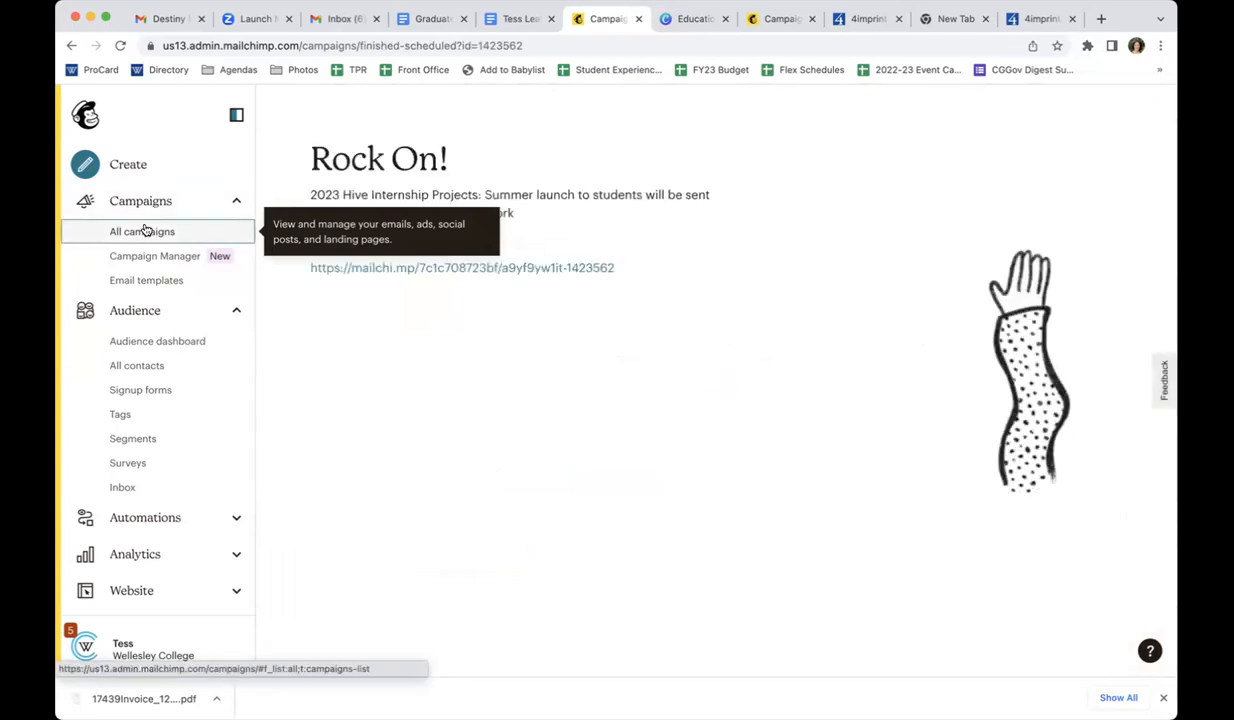
Pause the scheduled campaign "2023 Hive Internship Projects: Summer launch to students" from the campaign list, and leave its remaining editing unfinished
left_click(145, 231)
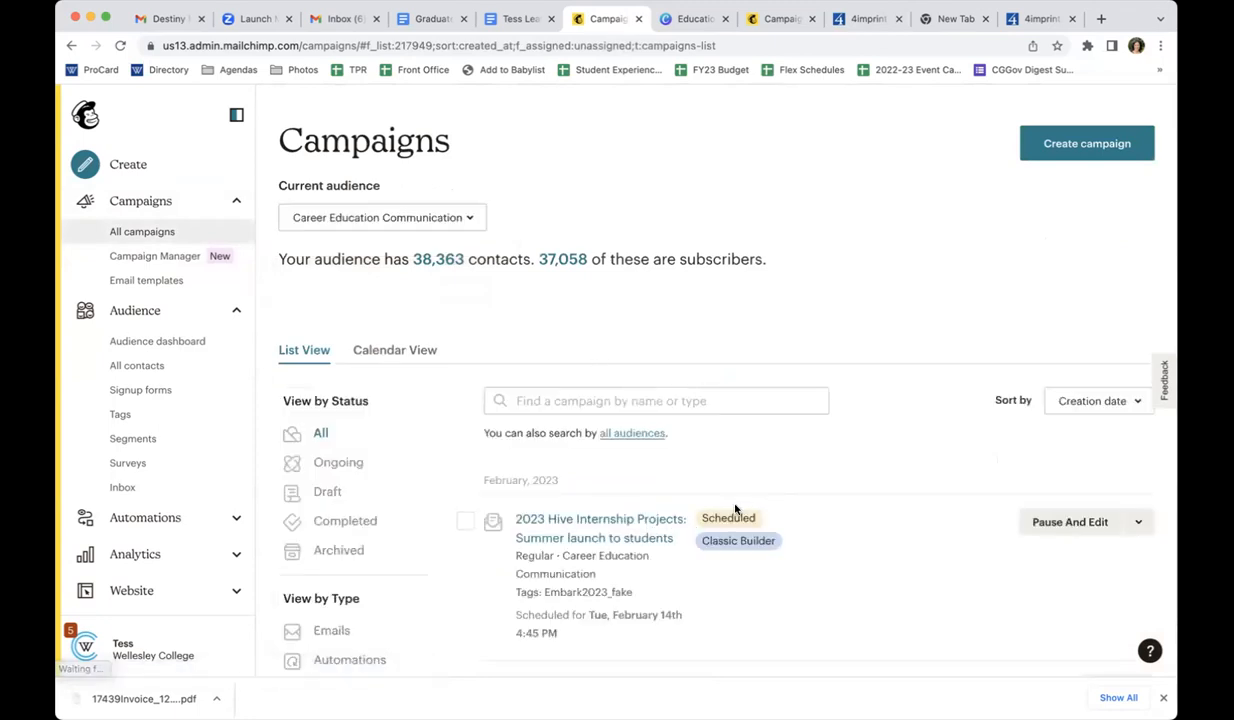
left_click(1068, 524)
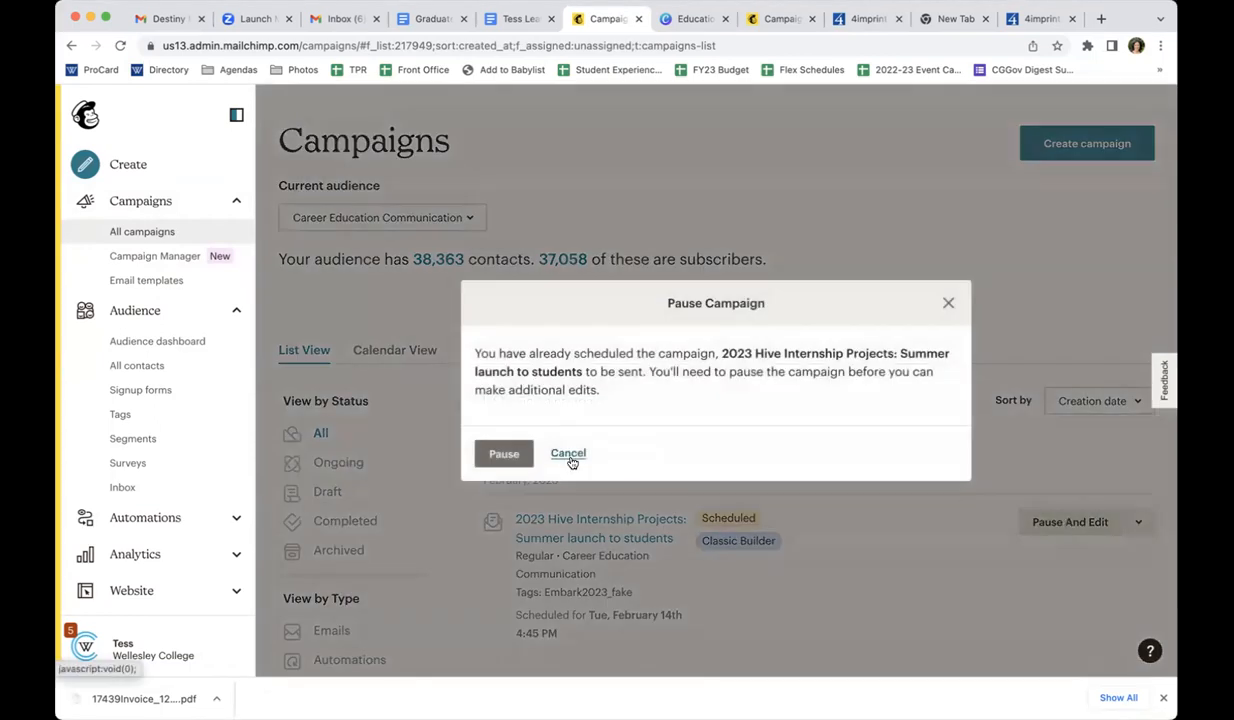
left_click(503, 454)
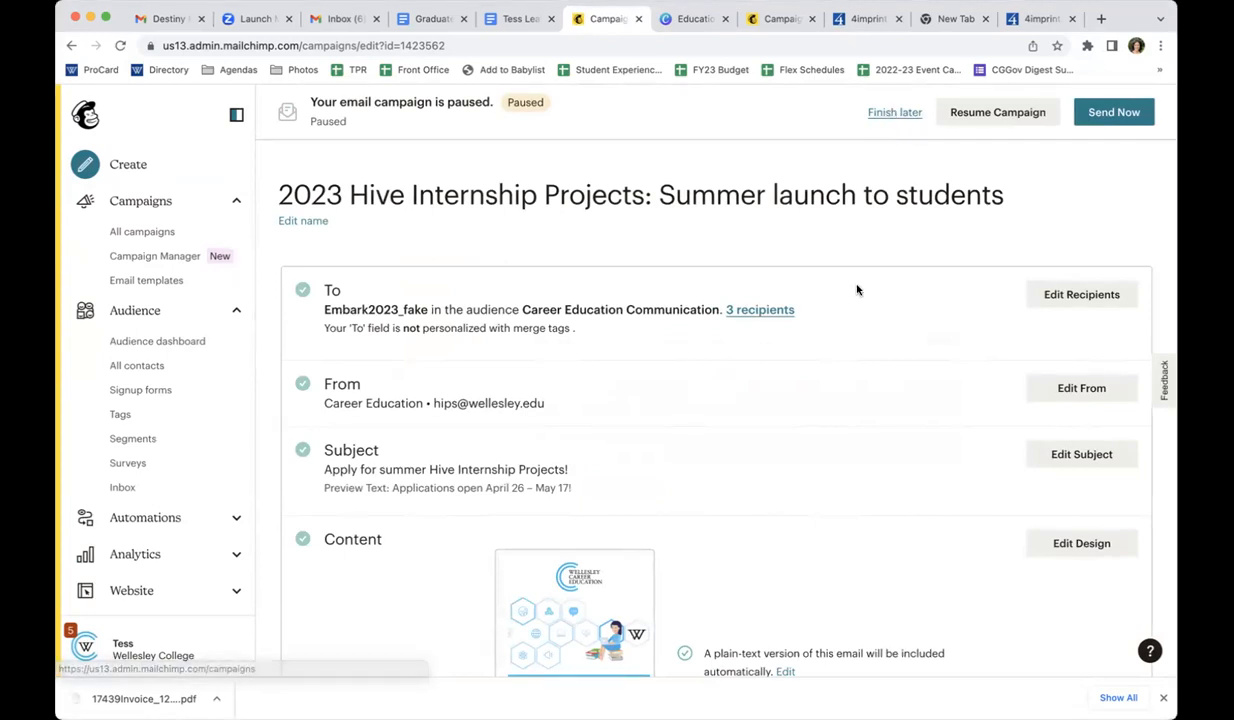
left_click(891, 113)
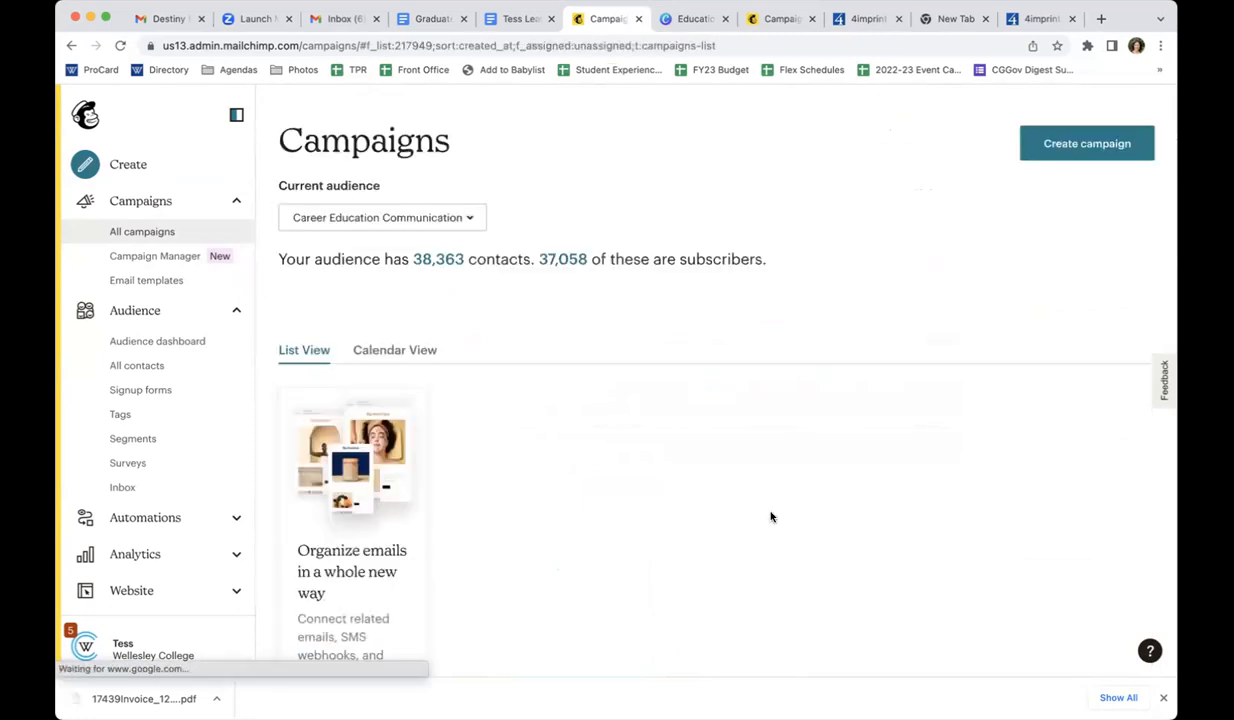
Reopen the paused Hive Internship campaign, view its sender name and email address settings, and cancel without changes
scroll(716, 455, "down", 1)
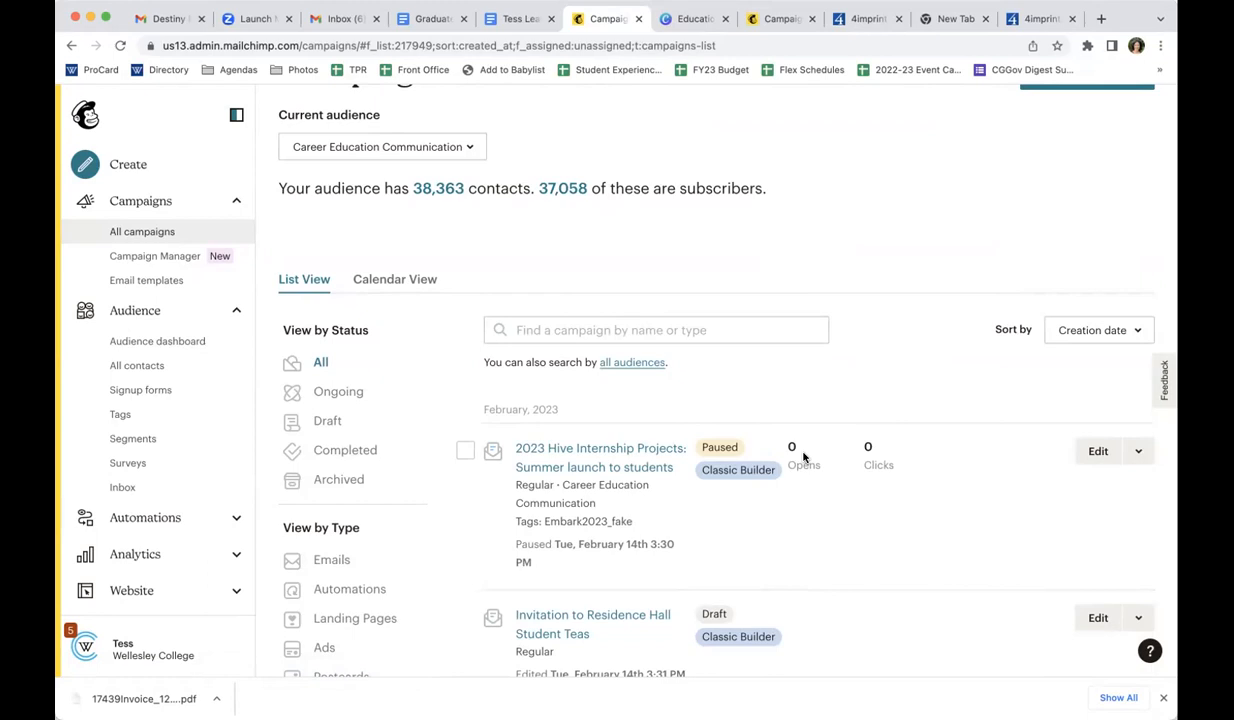
left_click(1085, 450)
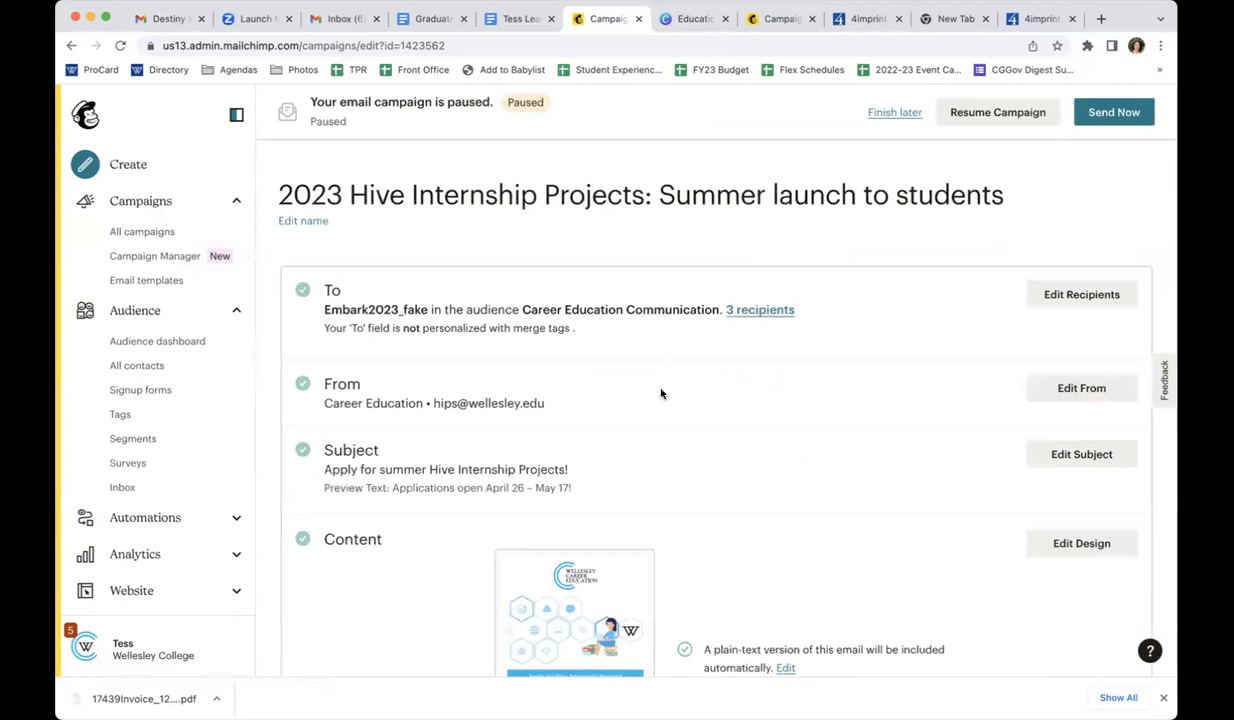
left_click(1081, 387)
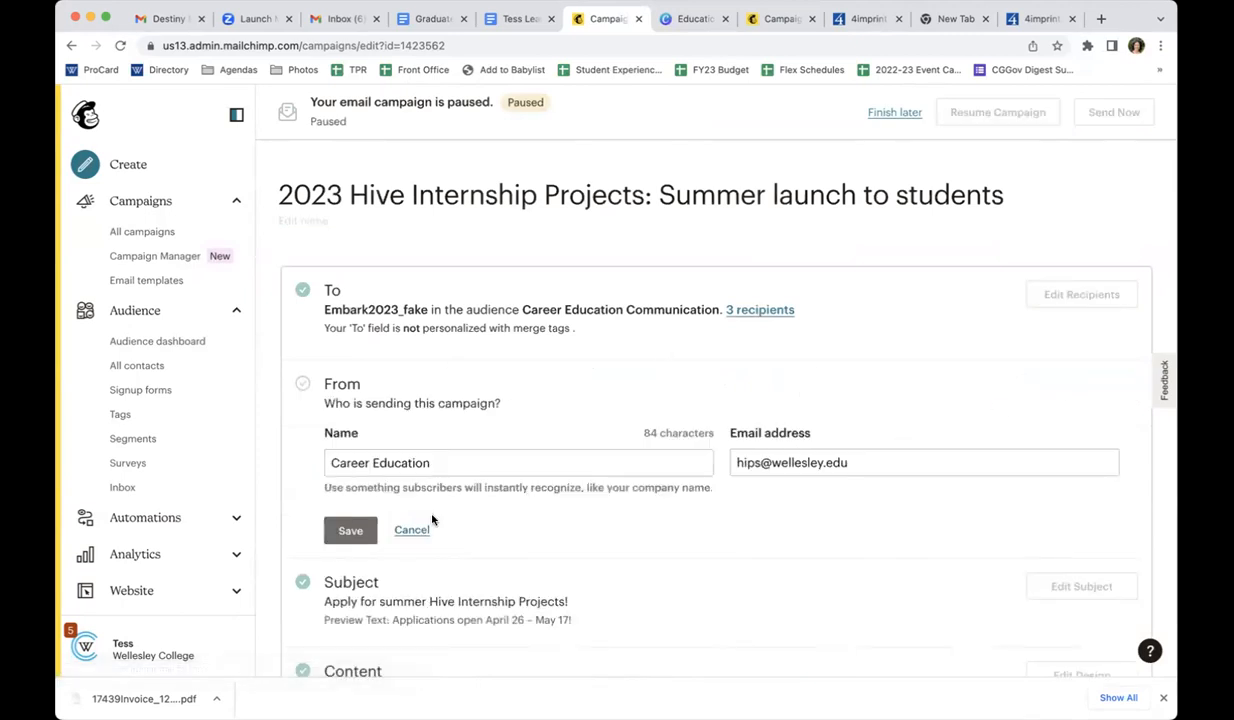
left_click(411, 530)
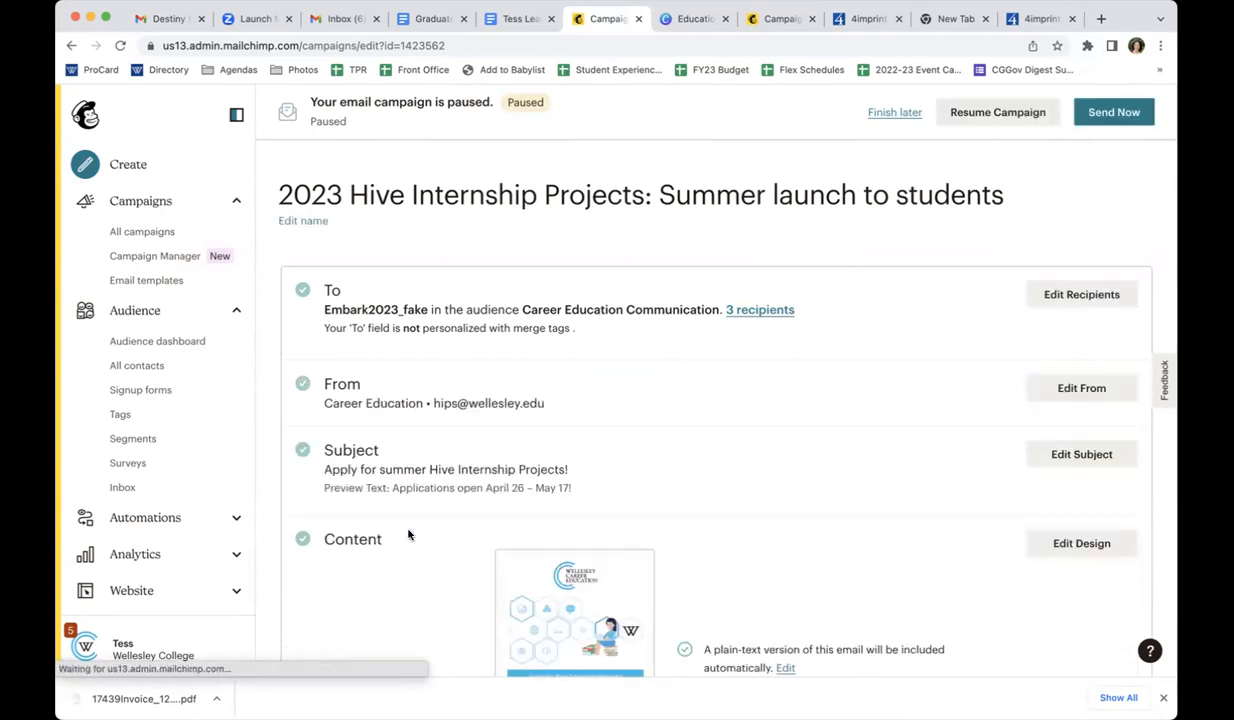
Replace "students," in the email body's greeting with the First Name merge tag and save the text block
scroll(408, 535, "down", 3)
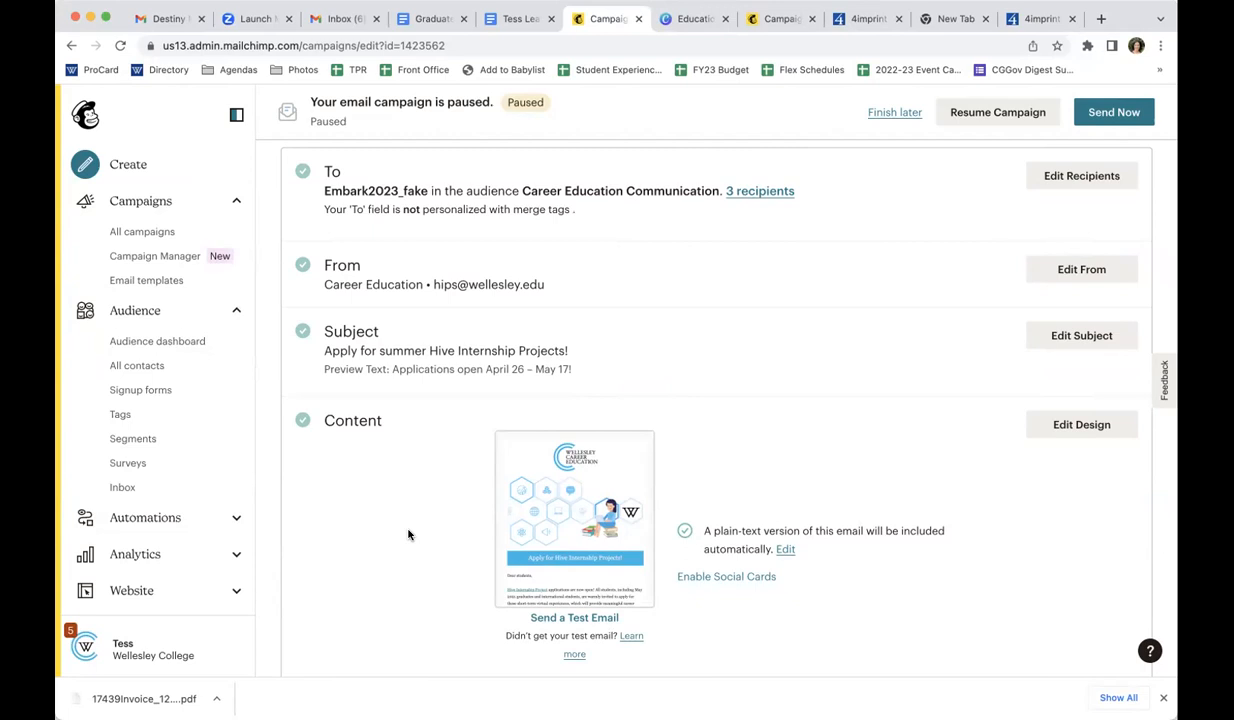
left_click(1077, 432)
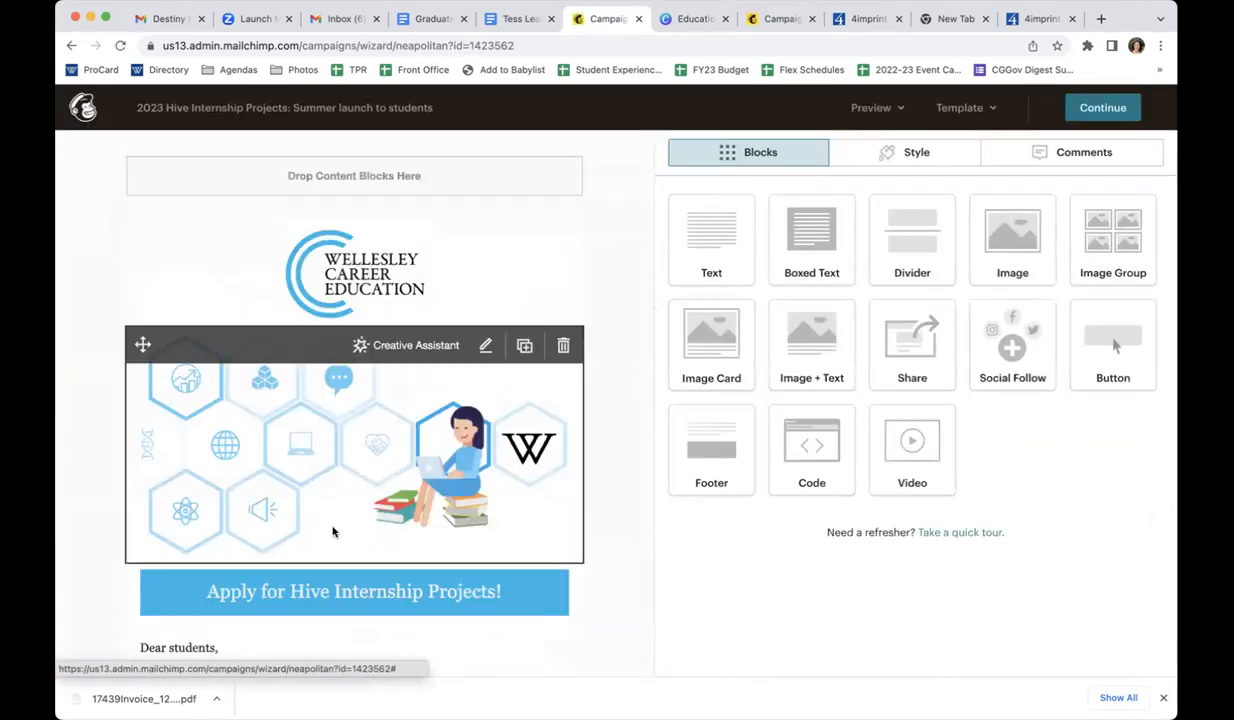
scroll(333, 531, "down", 2)
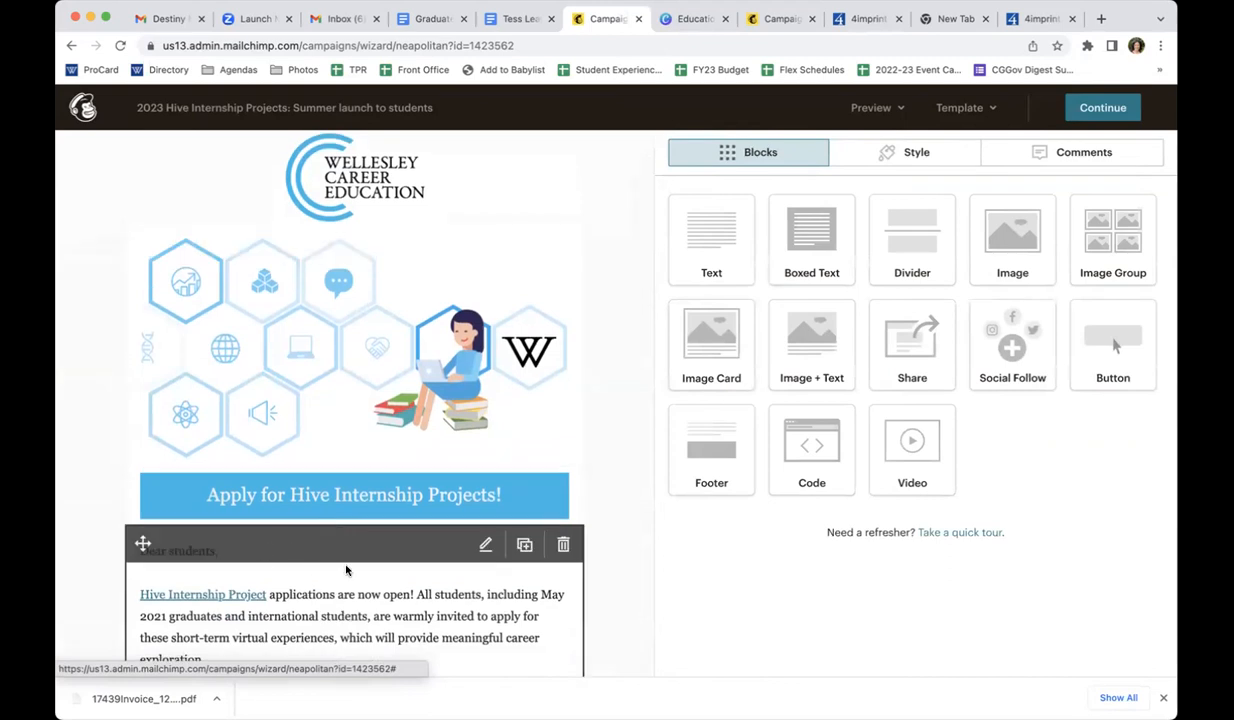
left_click(485, 545)
left_click_drag(750, 291, 698, 293)
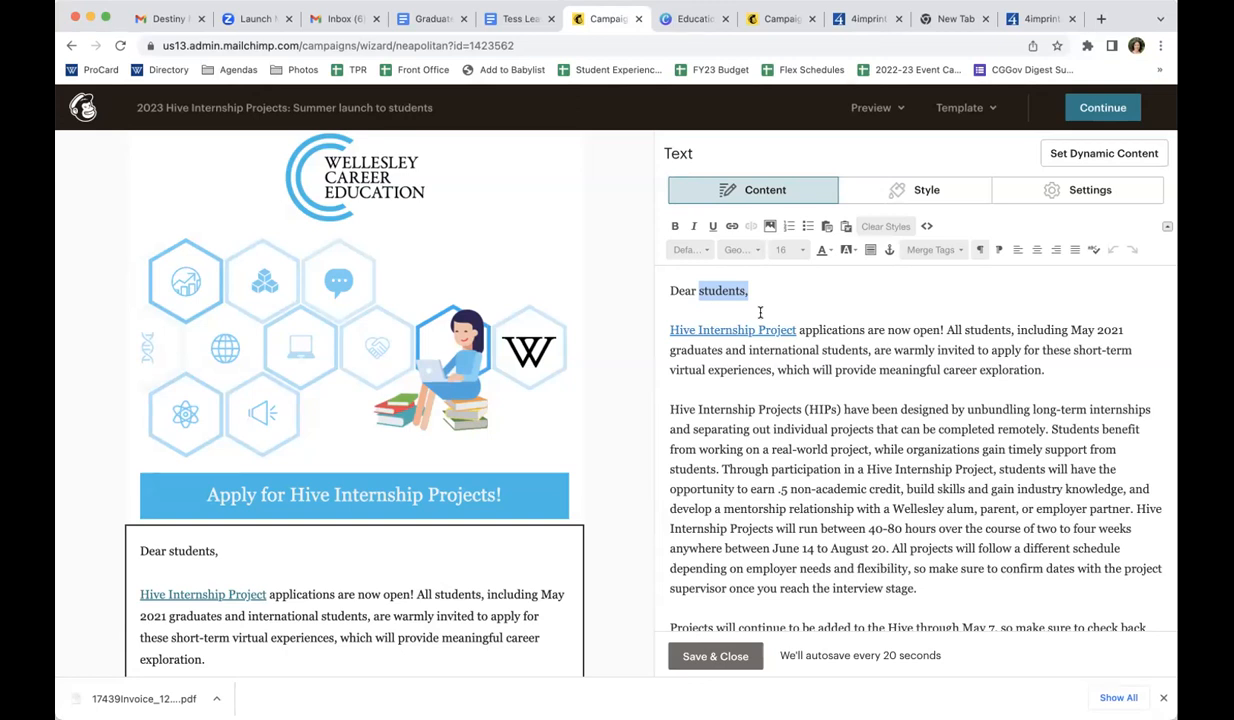
left_click(934, 252)
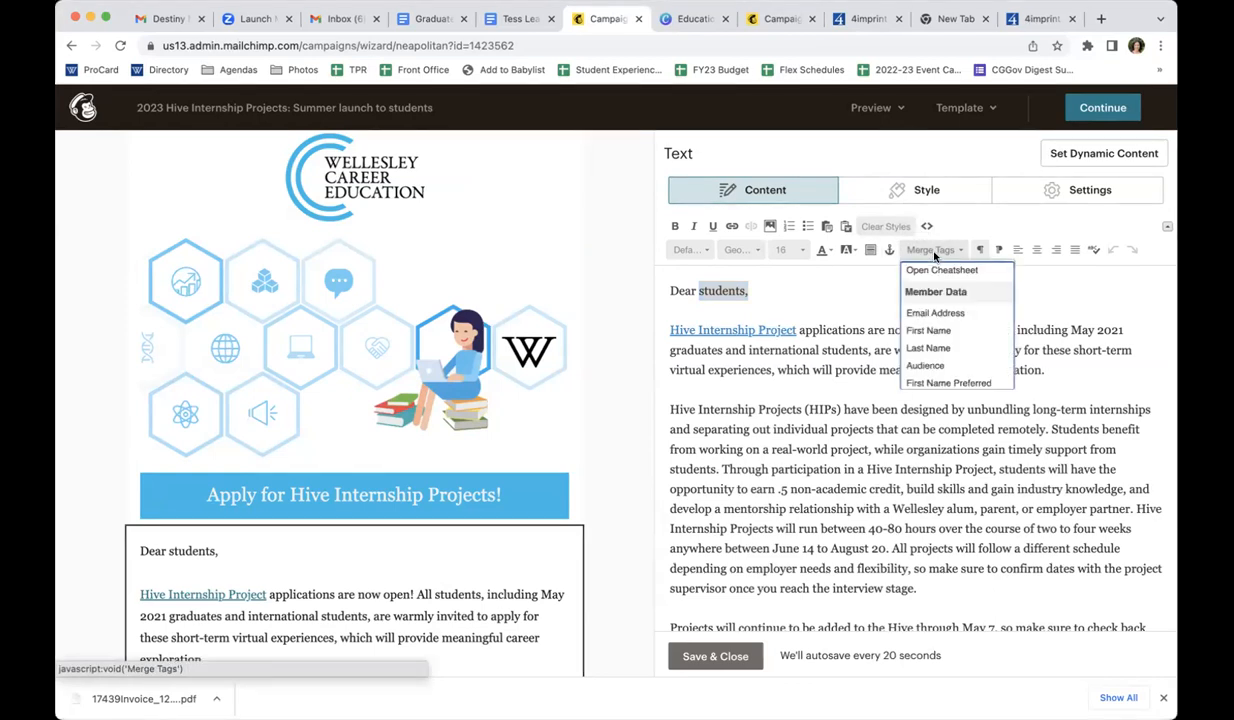
left_click(926, 334)
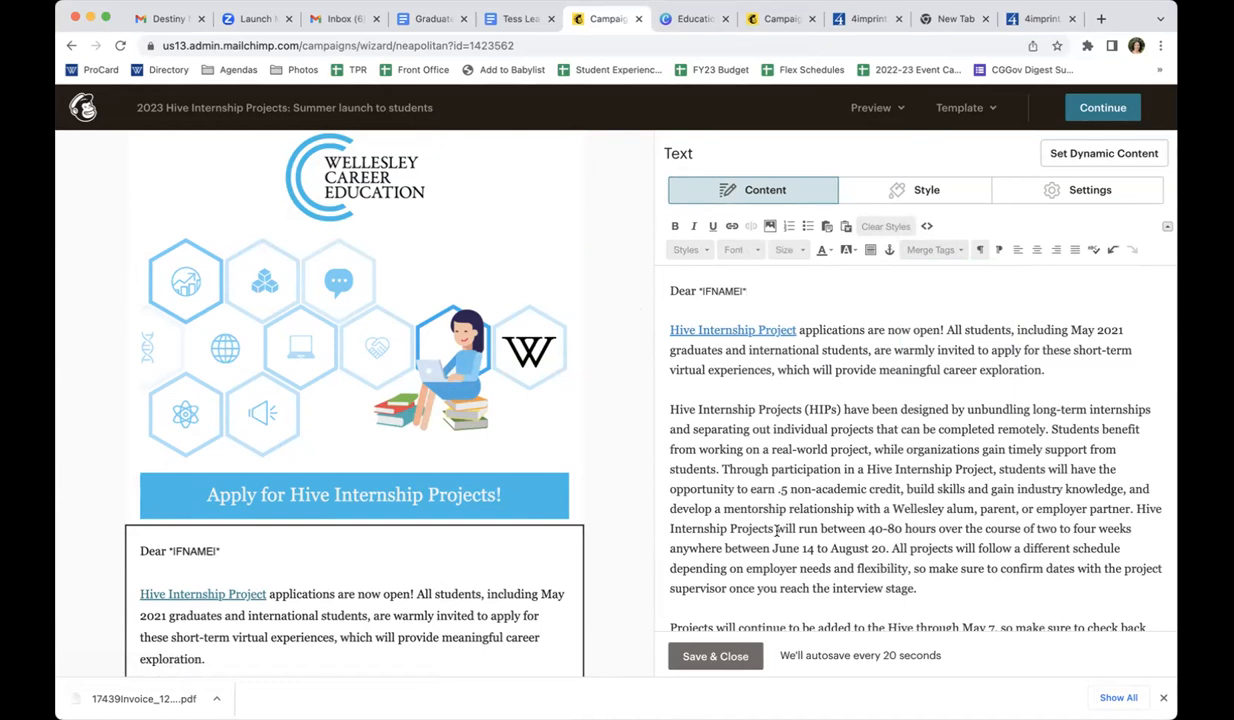
left_click(715, 657)
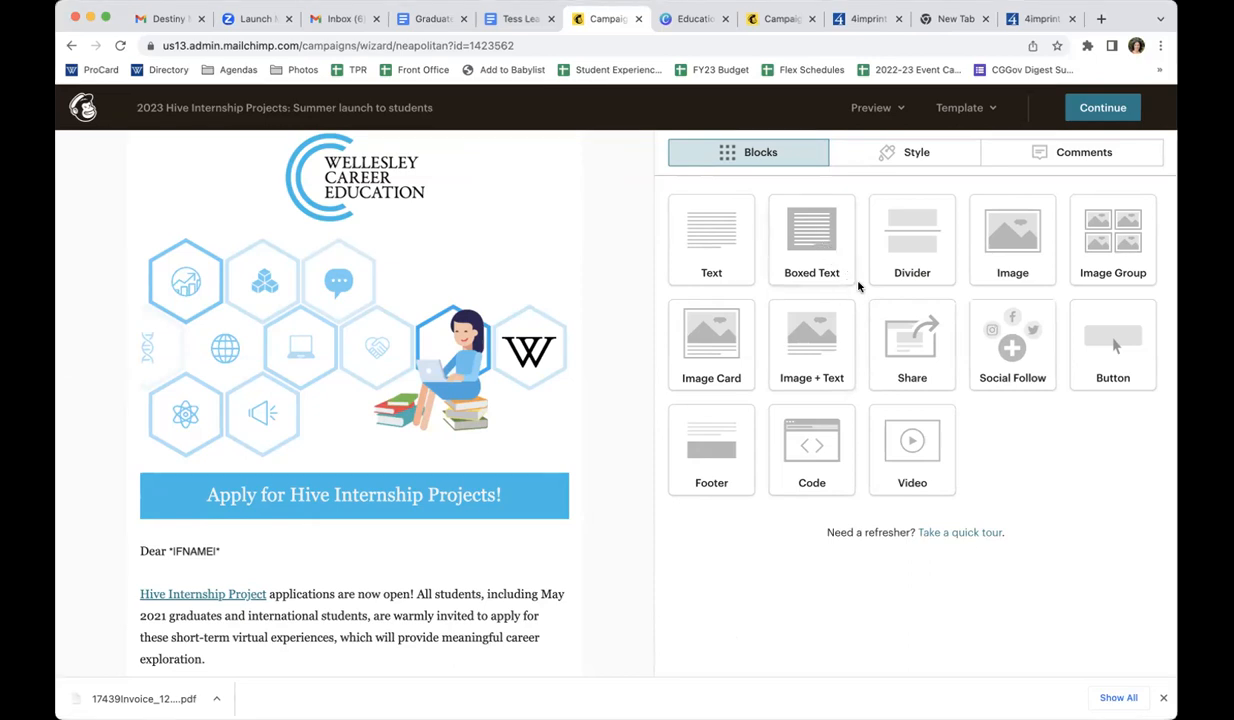
Leave the email design for the full campaign list and browse the available audiences without switching the current audience
mouse_move(420, 146)
left_click(84, 109)
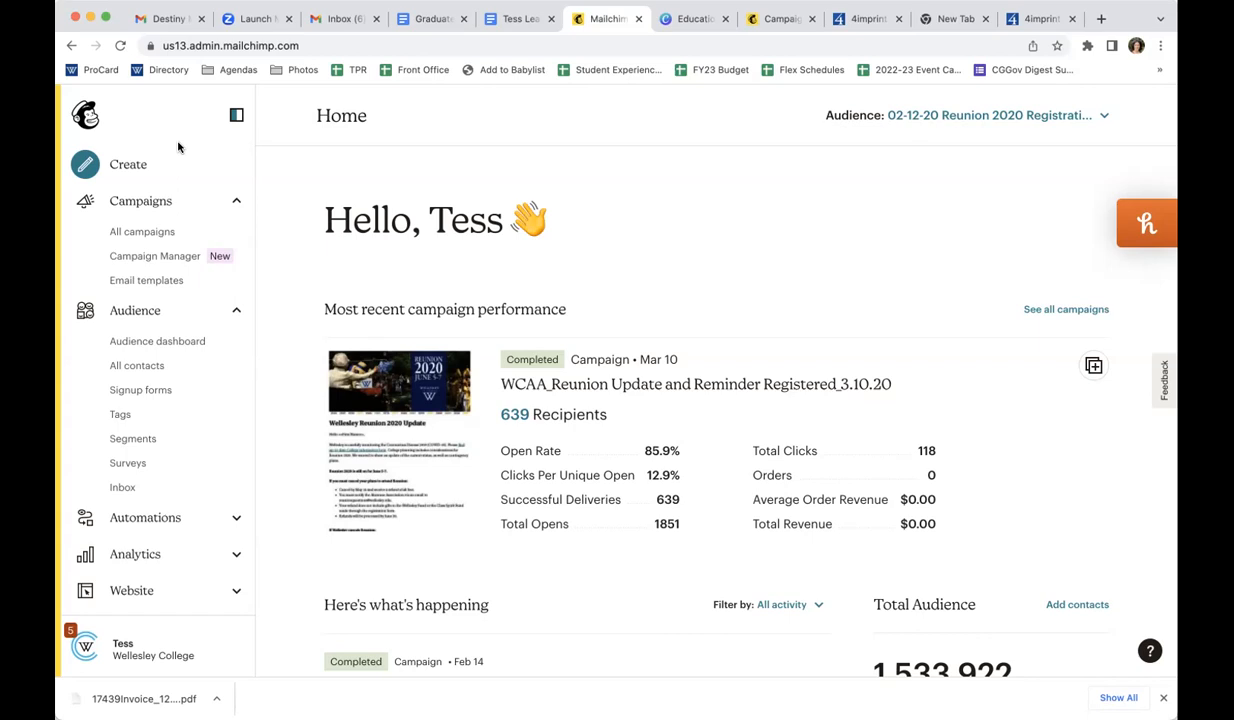
left_click(160, 238)
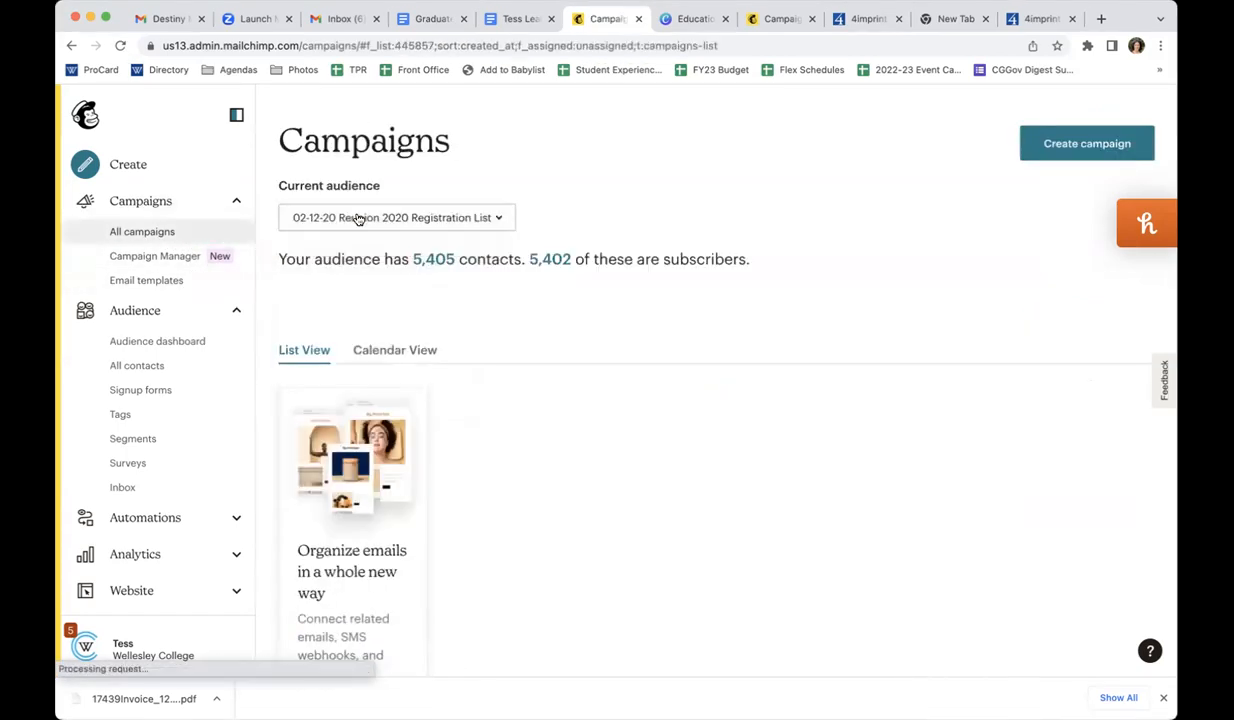
left_click(357, 218)
scroll(357, 437, "down", 10)
scroll(357, 437, "down", 15)
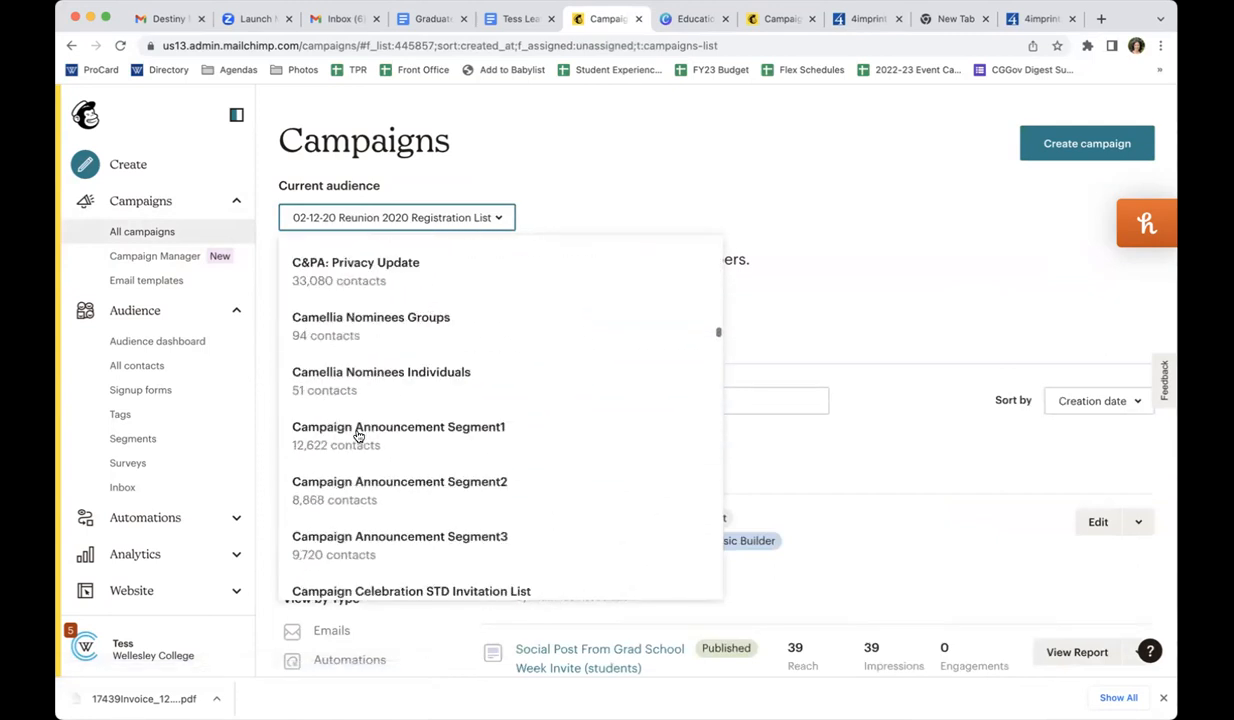
scroll(357, 437, "down", 15)
scroll(357, 437, "down", 12)
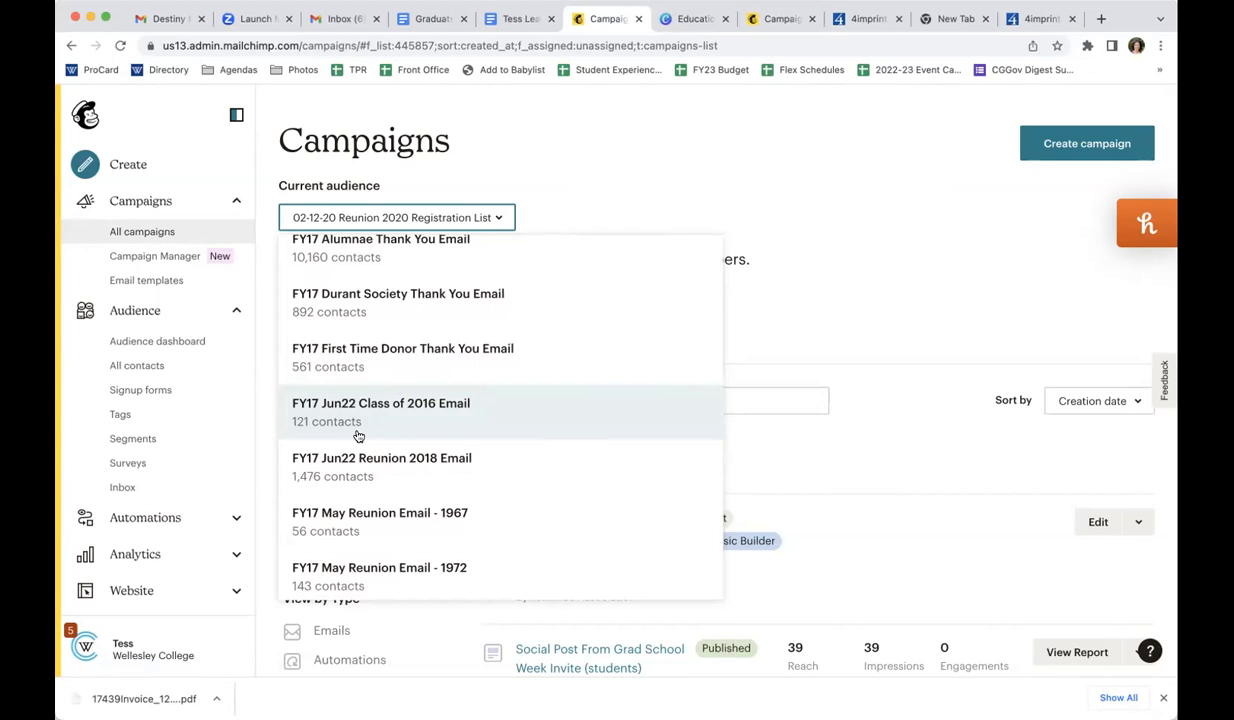
scroll(357, 437, "down", 2)
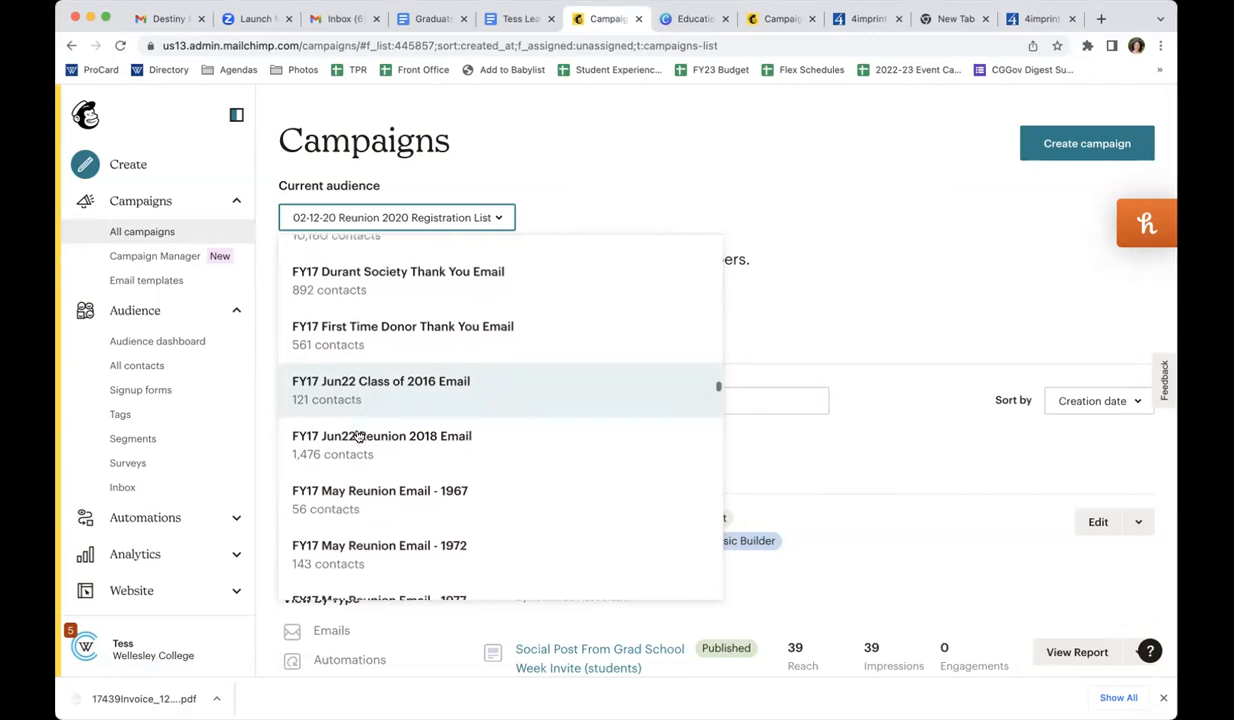
left_click(843, 222)
left_click(414, 213)
scroll(425, 338, "down", 5)
scroll(425, 338, "up", 15)
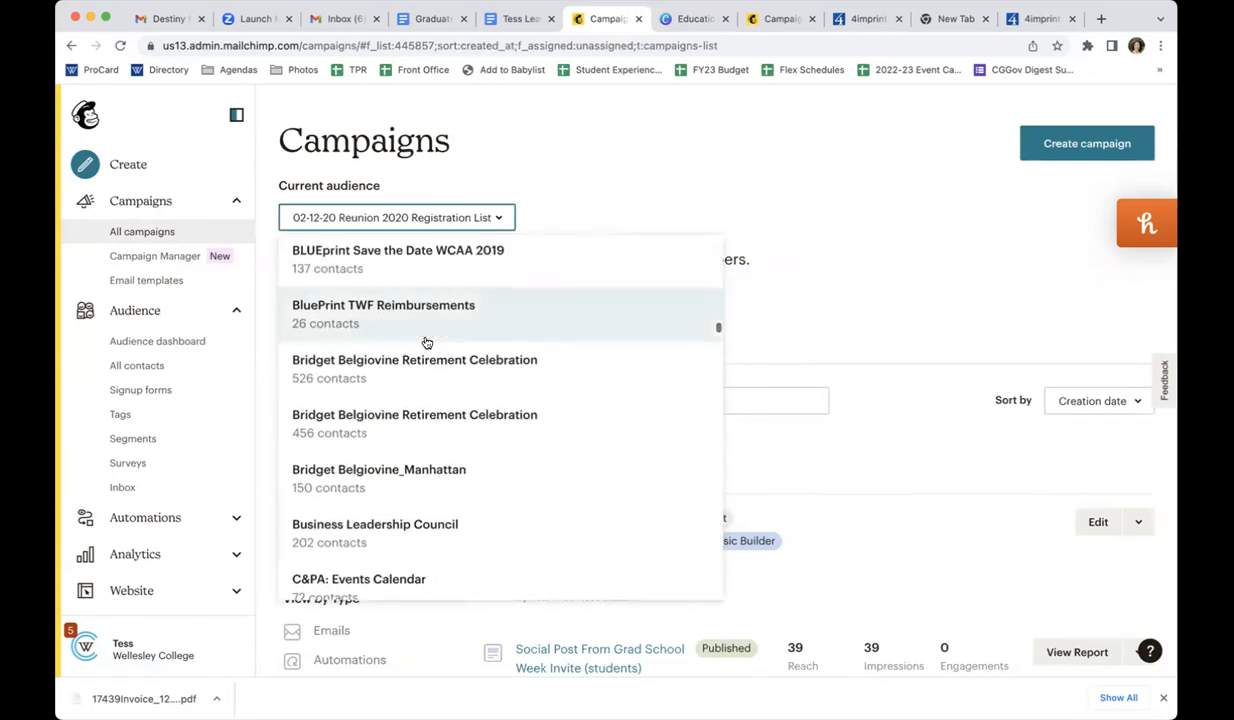
scroll(426, 340, "down", 3)
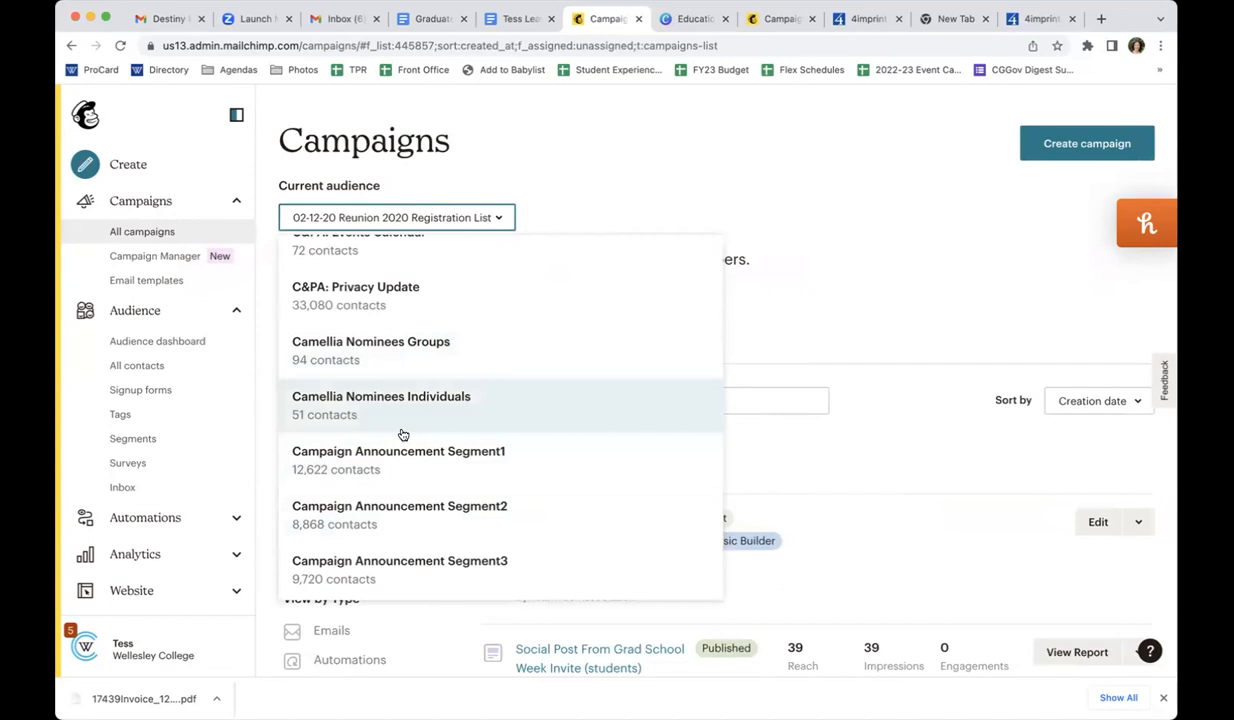
left_click(854, 215)
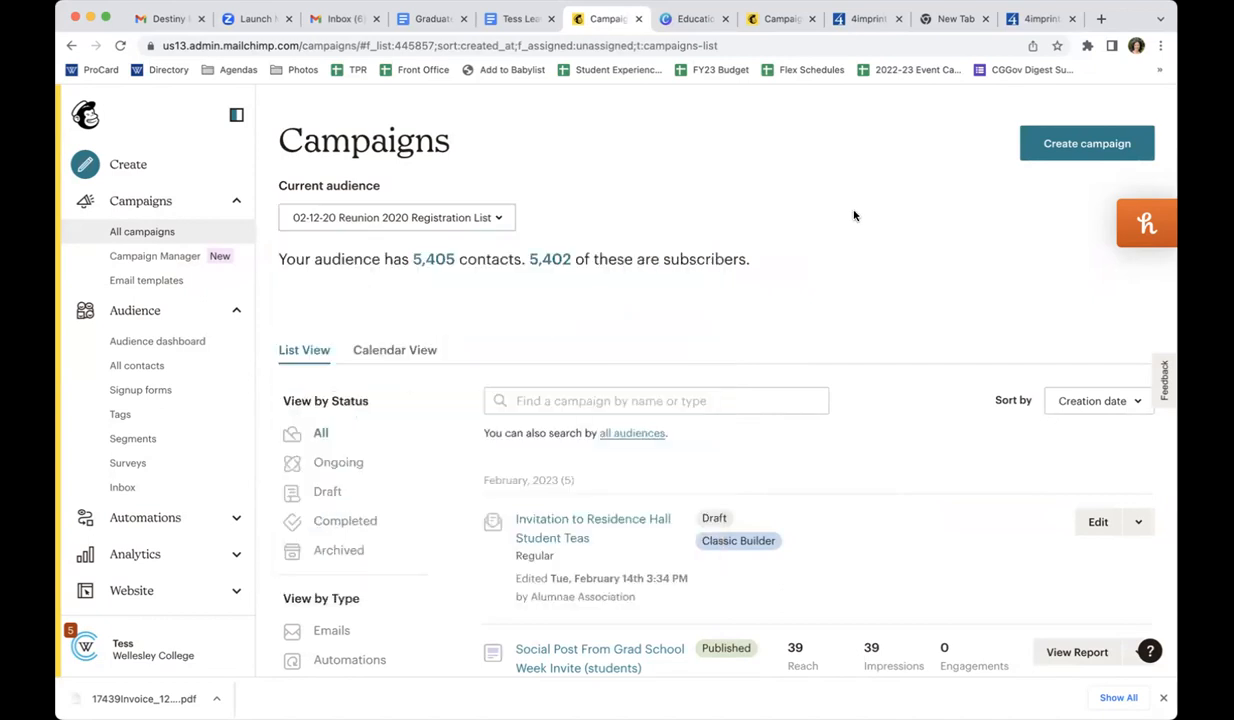
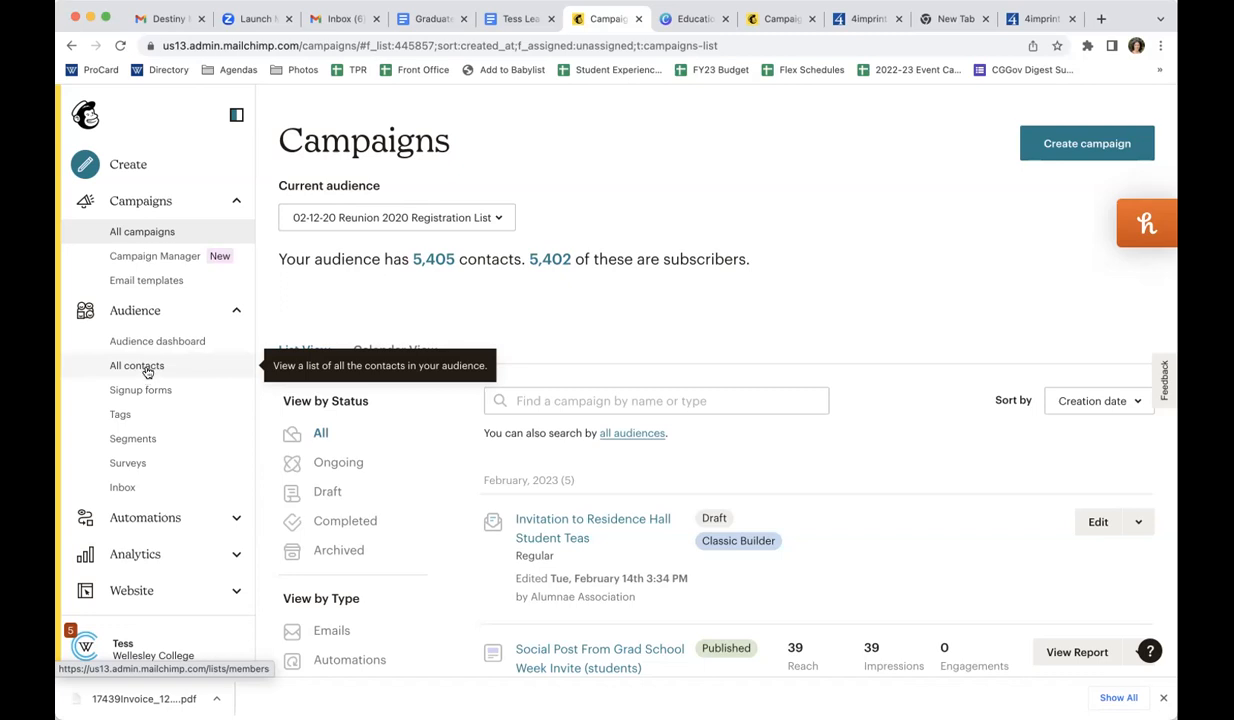
Open the current audience's contact list and search for a contact by the start of their email address, comparing campaign and contact results
left_click(146, 368)
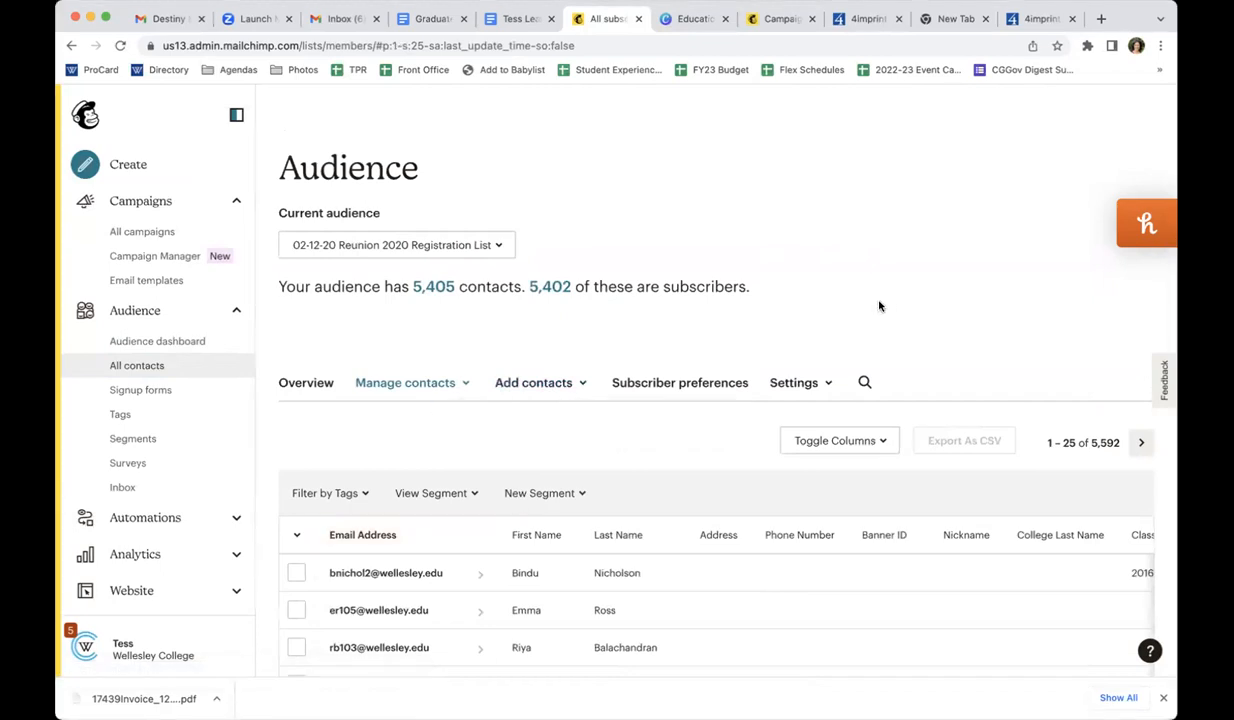
left_click(865, 383)
left_click(562, 146)
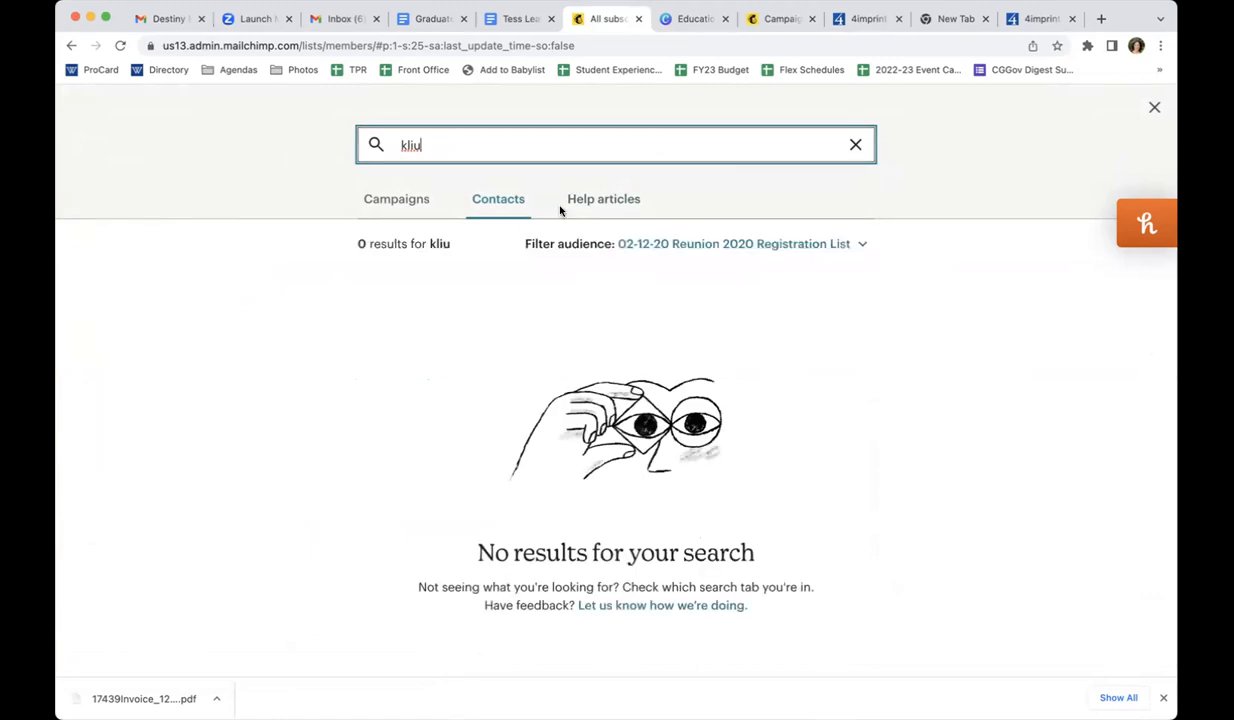
left_click(420, 196)
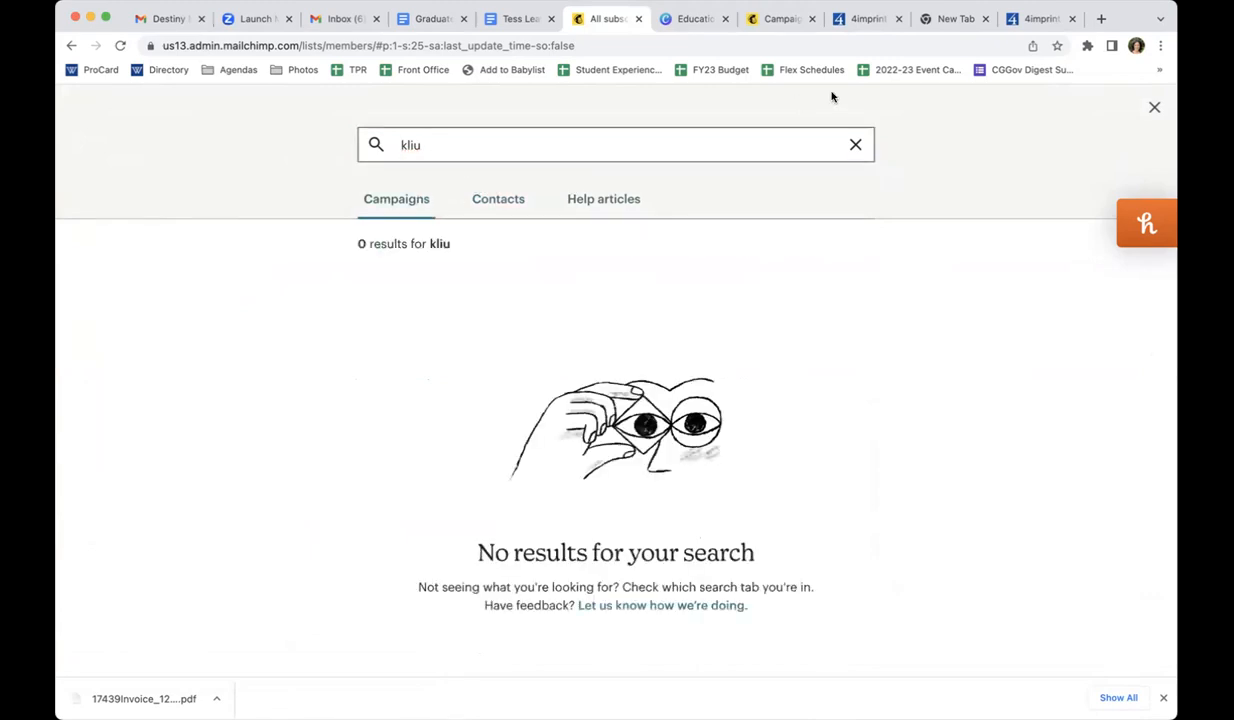
left_click(855, 145)
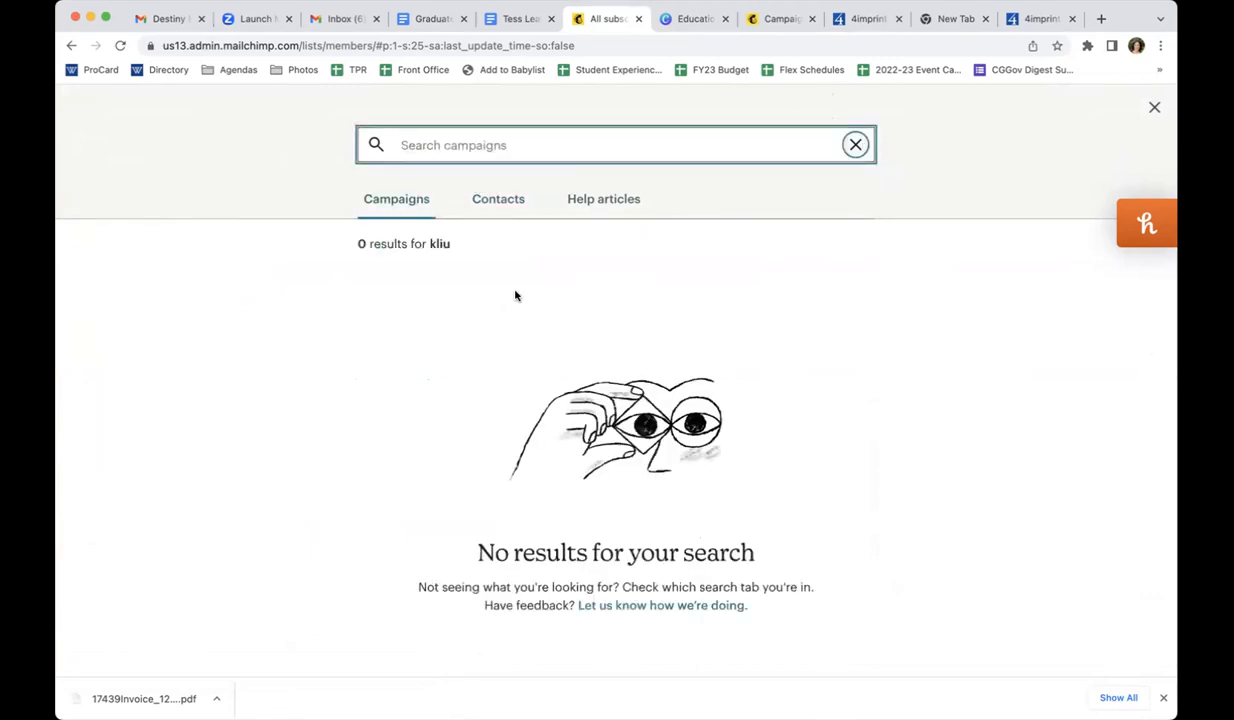
left_click(507, 201)
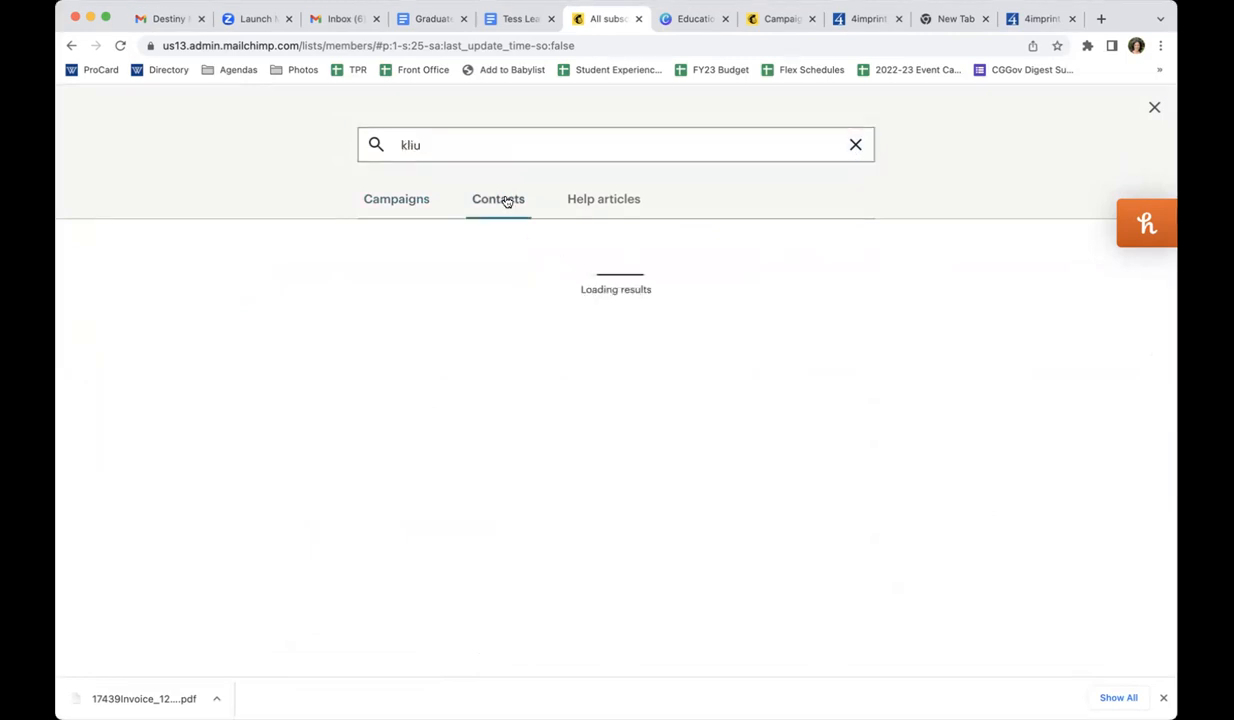
Complete the contact's email address in the contact search and filter the results to the Career Education Communication audience
left_click(499, 142)
type("@wellesley.edu")
left_click(767, 246)
scroll(775, 680, "down", 20)
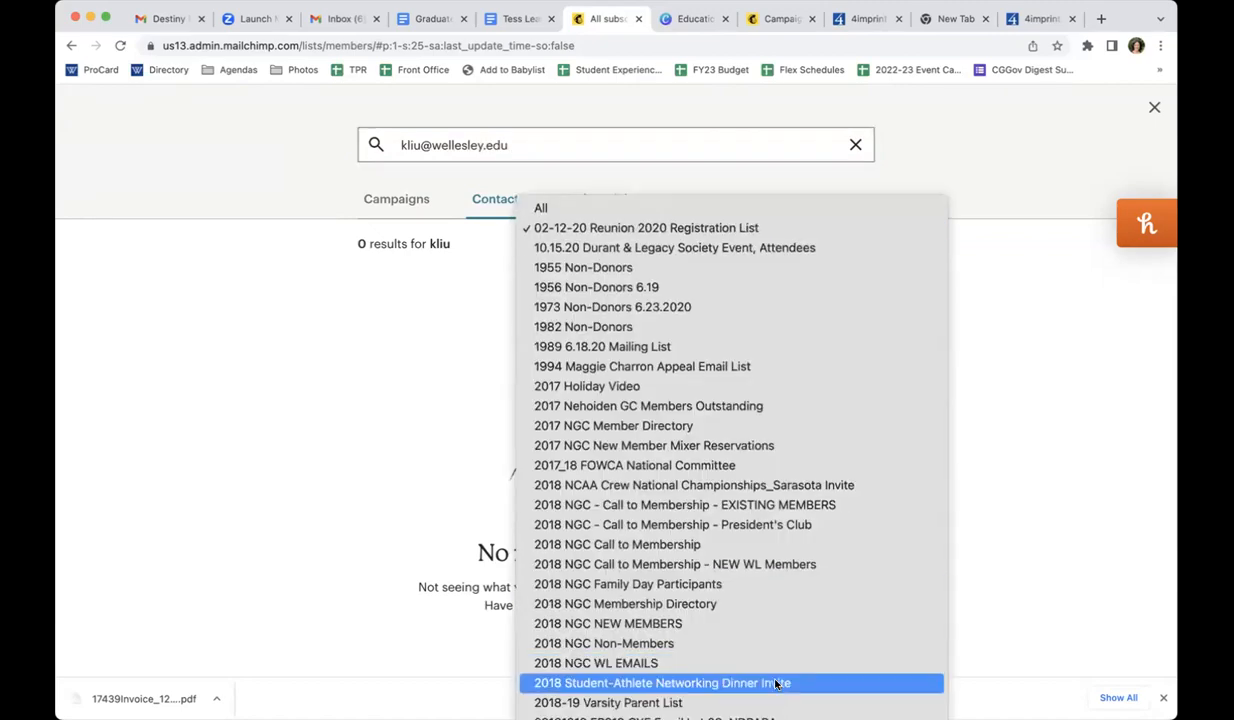
scroll(775, 684, "up", 20)
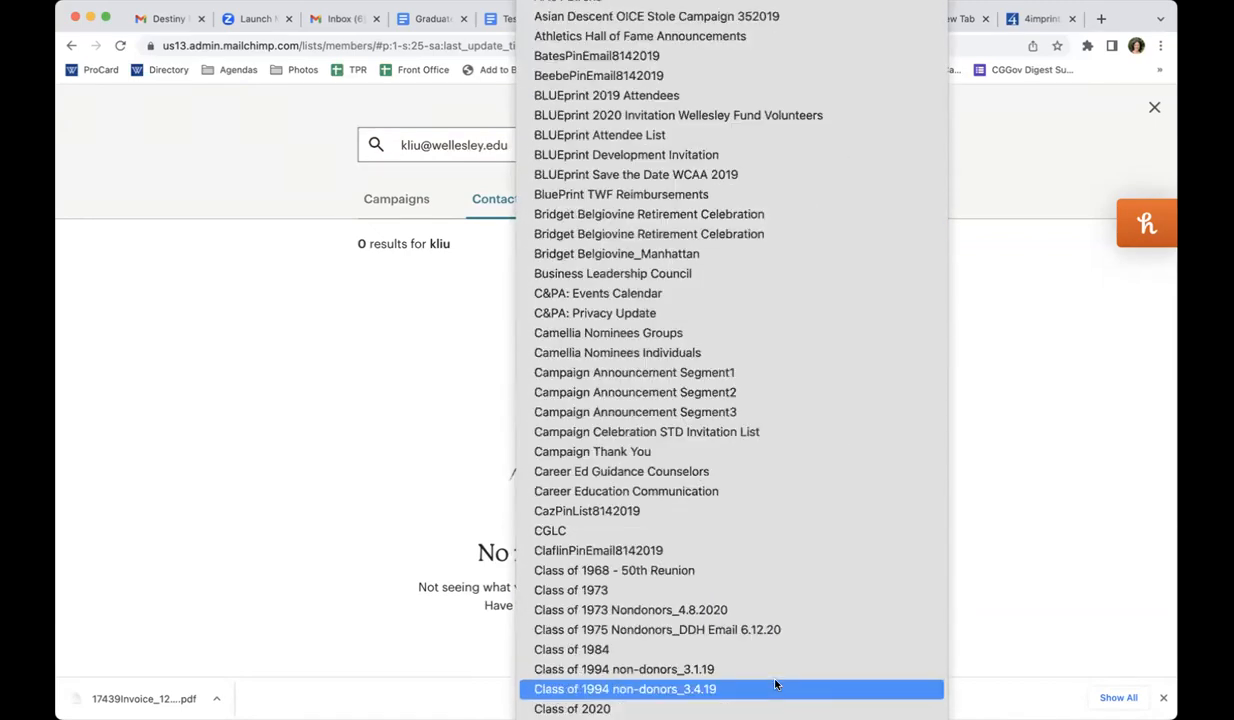
scroll(775, 684, "down", 10)
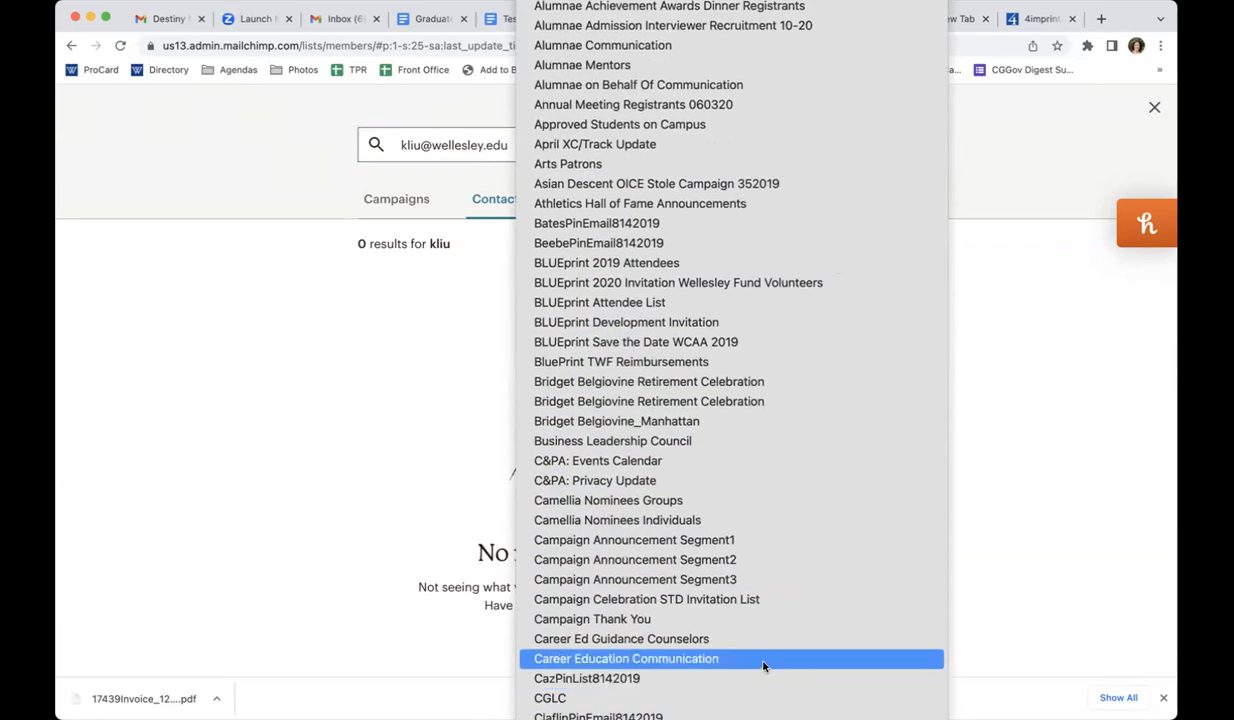
left_click(765, 660)
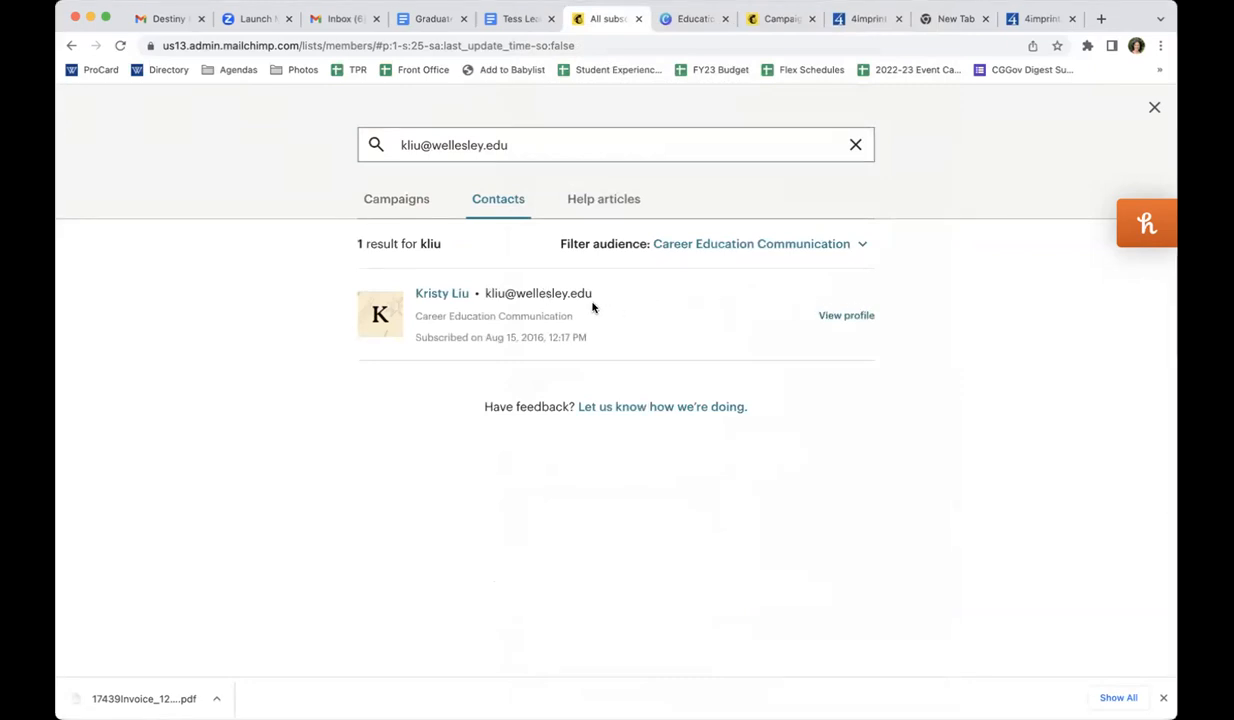
Open the found contact's profile and examine the assigned tags and profile information fields
left_click(836, 316)
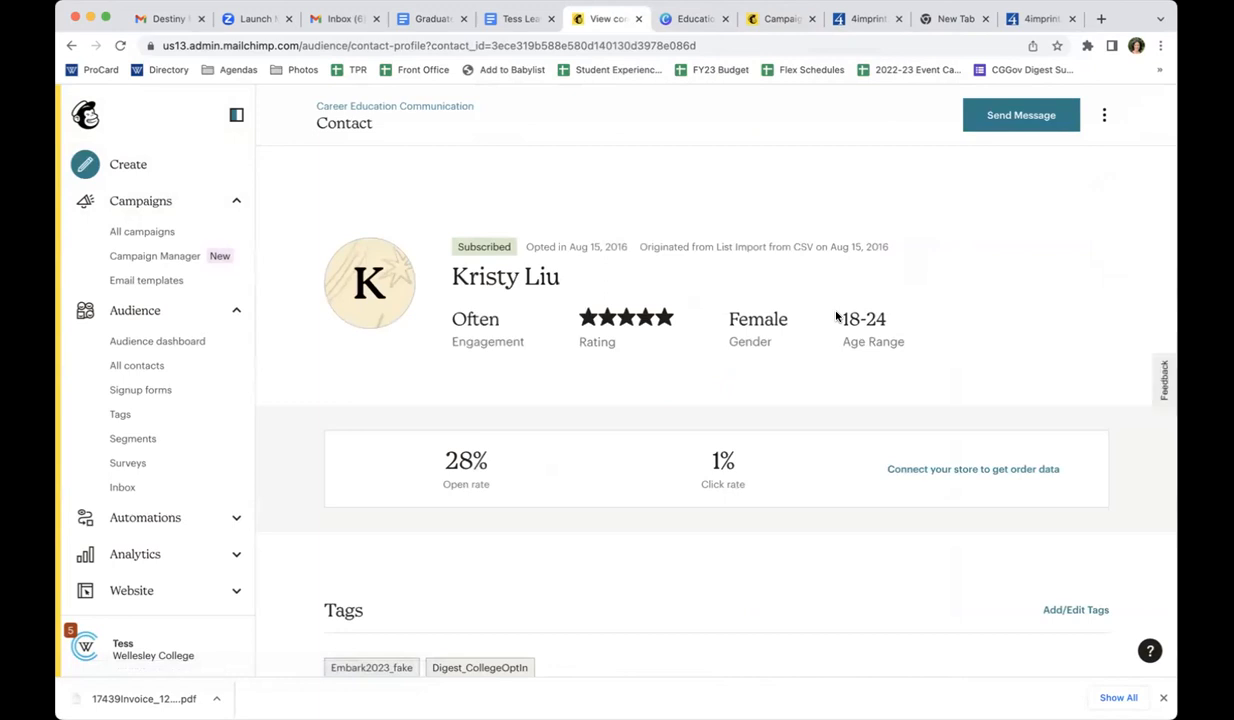
scroll(836, 317, "down", 1)
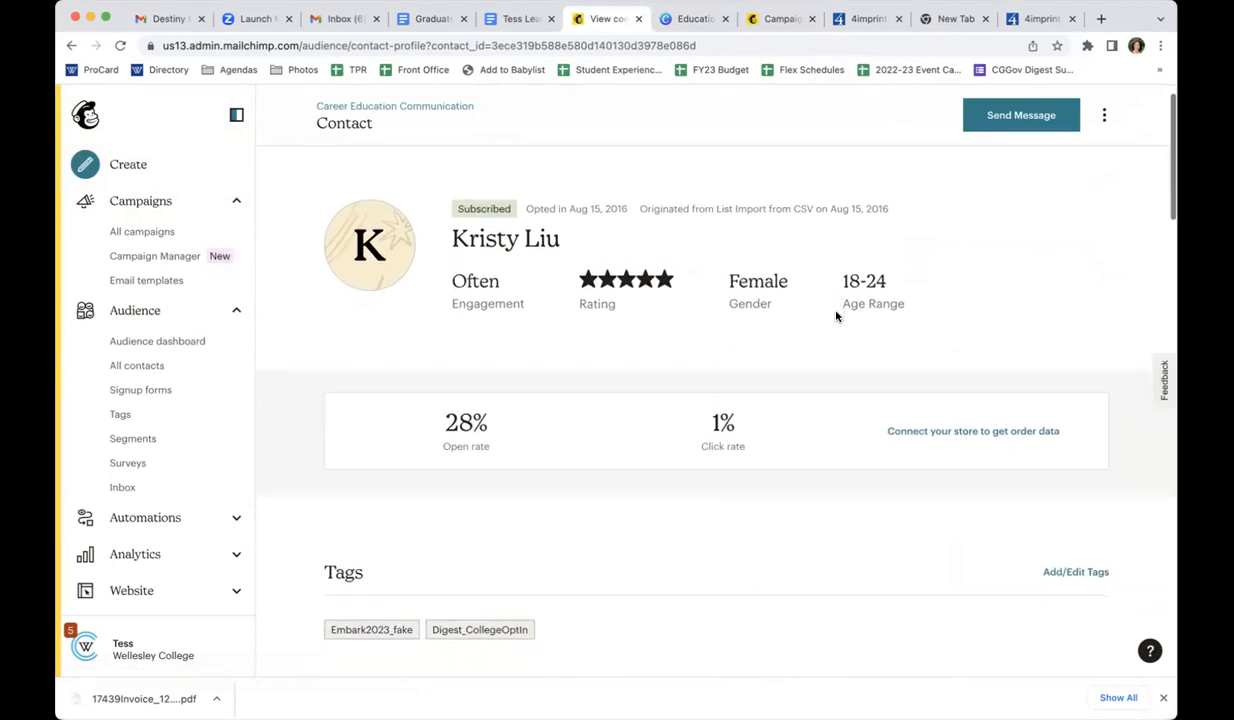
scroll(757, 411, "down", 5)
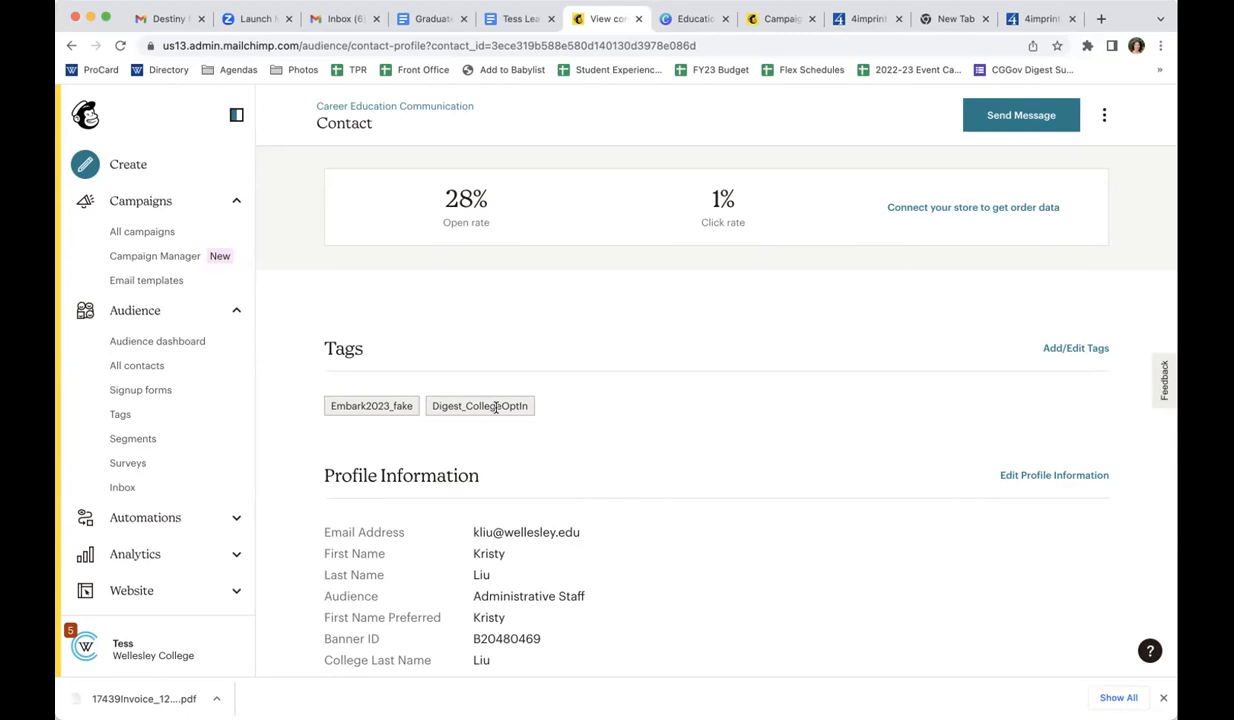
scroll(495, 407, "down", 4)
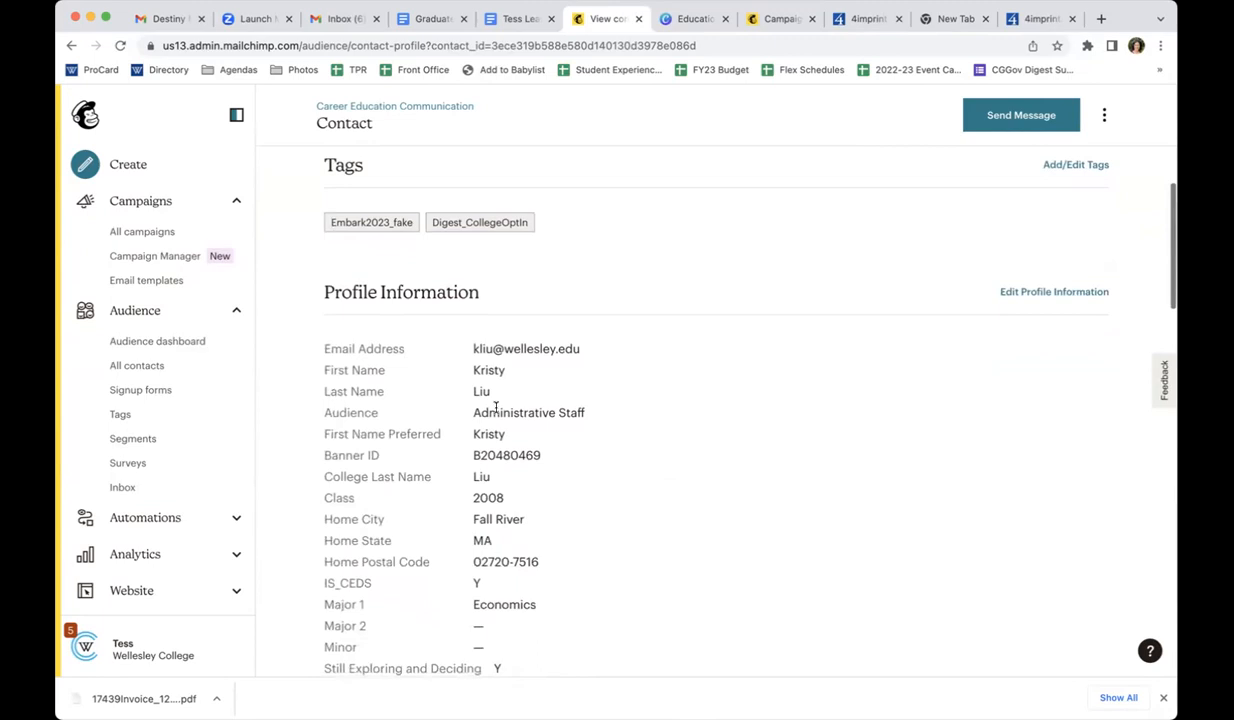
scroll(495, 407, "down", 4)
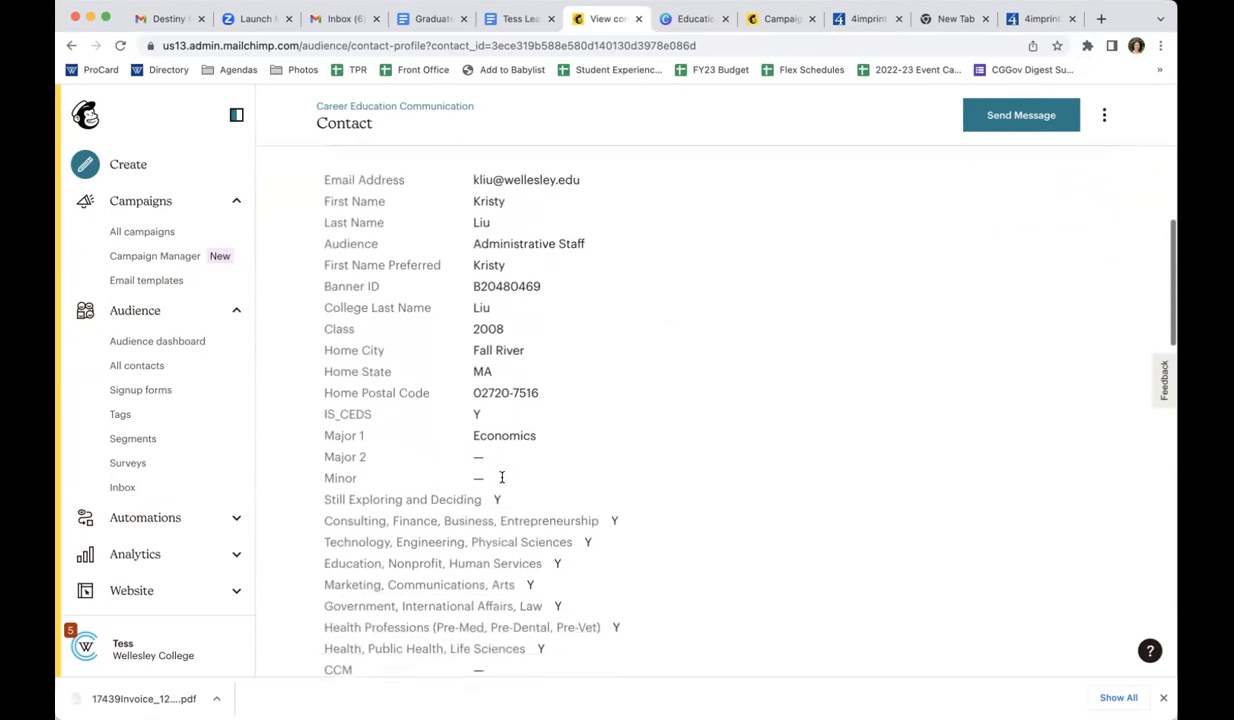
scroll(502, 478, "down", 1)
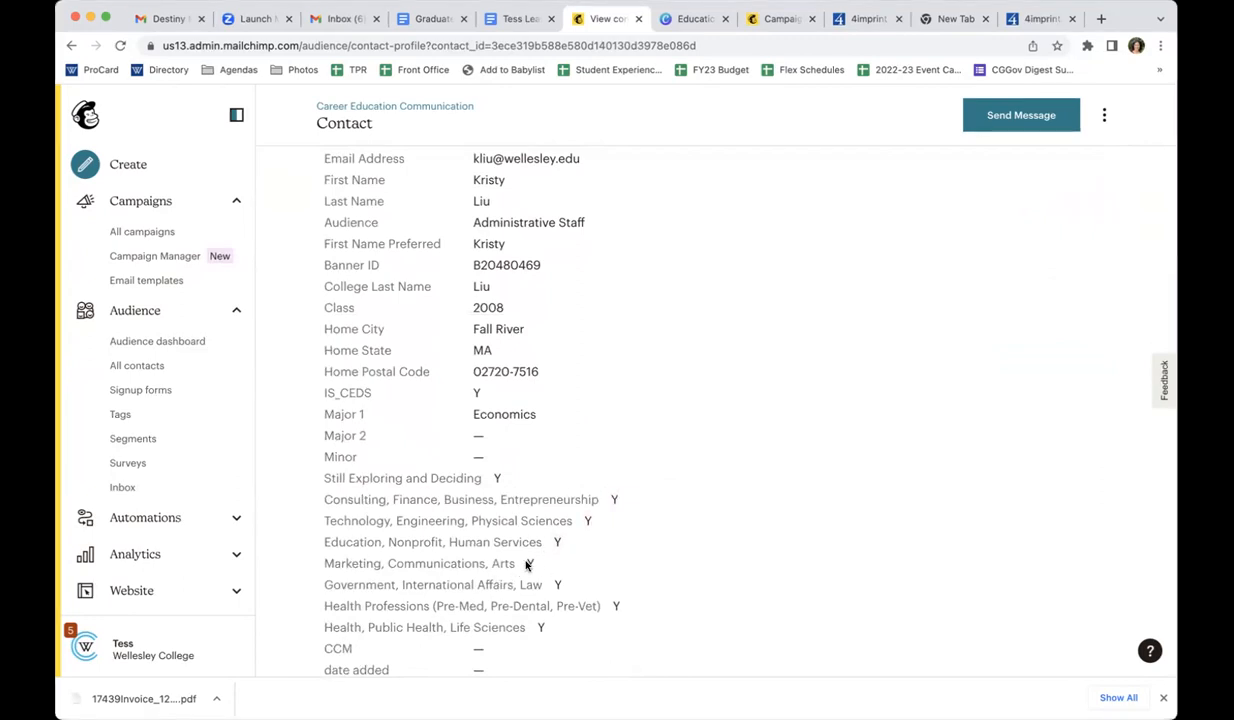
scroll(531, 563, "down", 2)
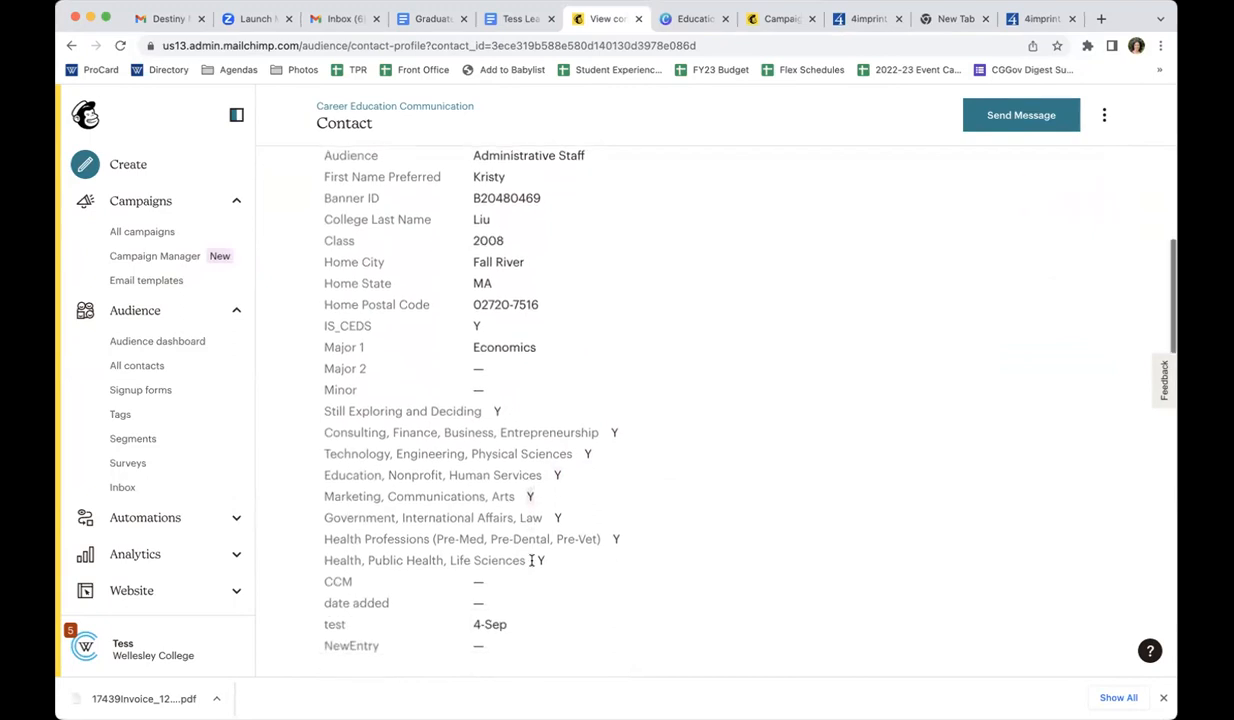
Review the contact's activity feed of sent and opened emails, plus the notes and settings sections of the profile
scroll(531, 564, "down", 3)
scroll(531, 564, "down", 10)
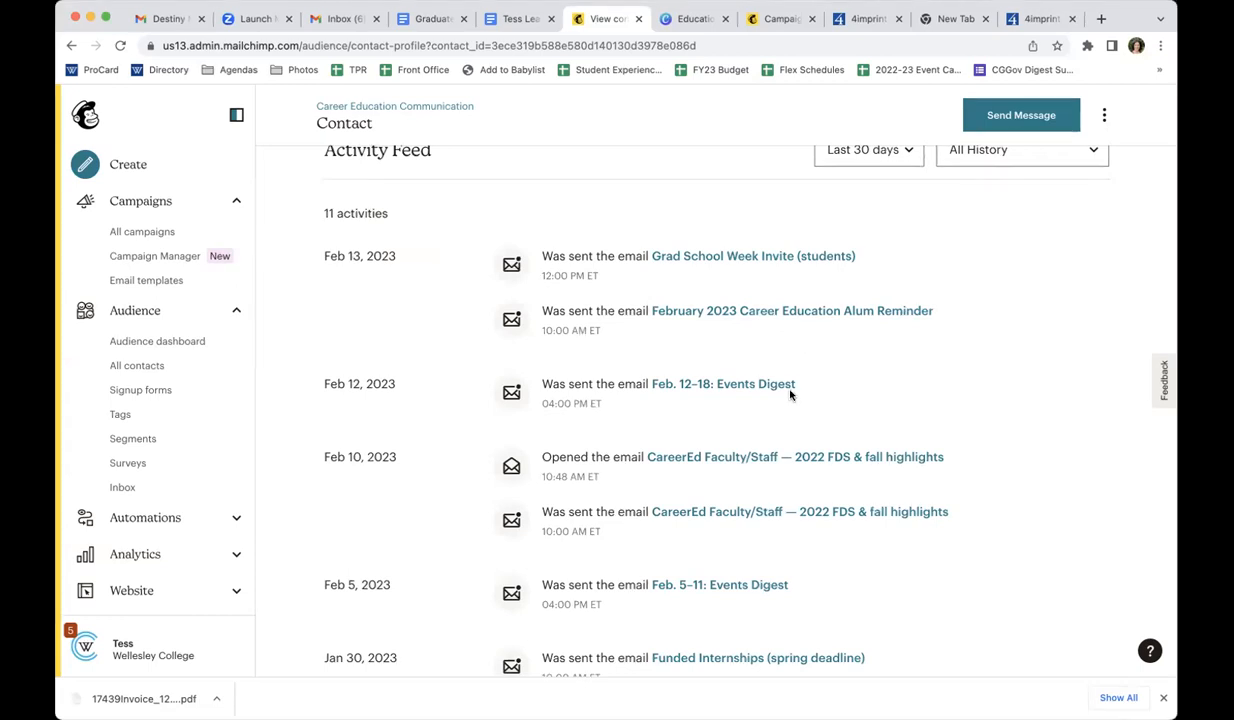
scroll(790, 394, "down", 1)
scroll(790, 395, "down", 1)
scroll(790, 395, "down", 3)
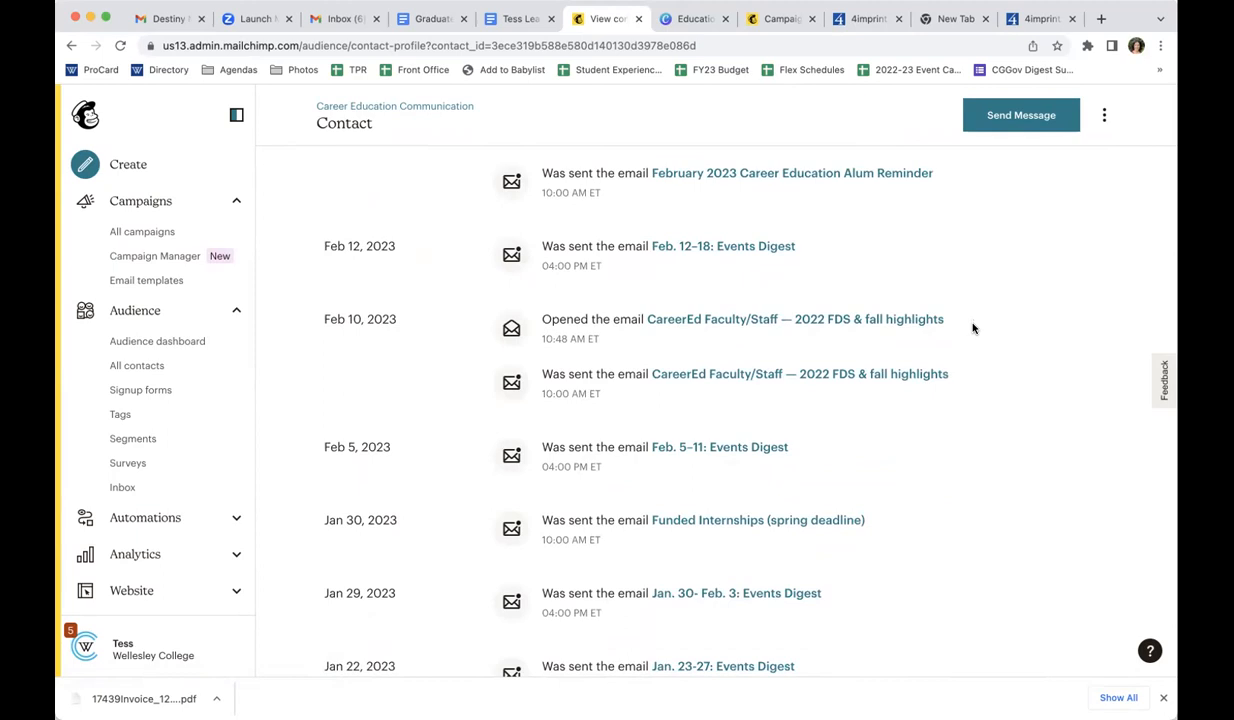
left_click_drag(944, 319, 641, 316)
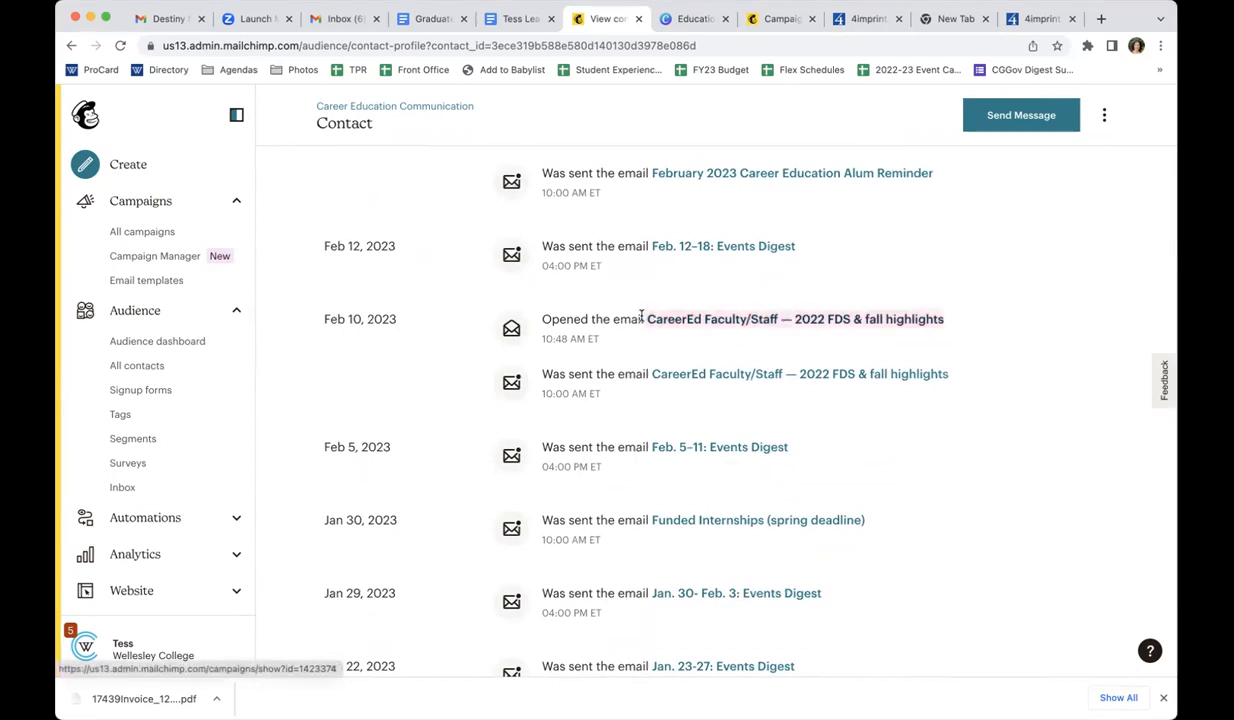
left_click(973, 317)
scroll(973, 317, "down", 1)
left_click_drag(893, 453, 622, 449)
scroll(625, 450, "down", 6)
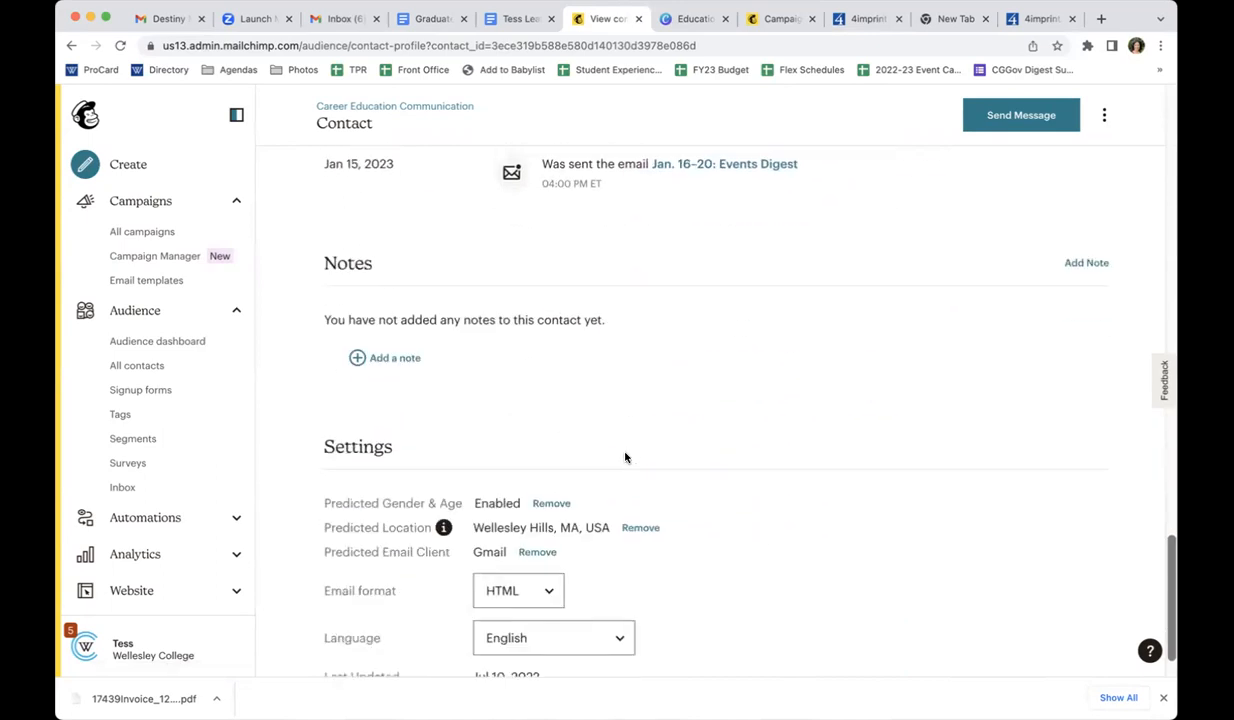
scroll(625, 457, "up", 1)
scroll(980, 360, "up", 4)
scroll(980, 360, "up", 10)
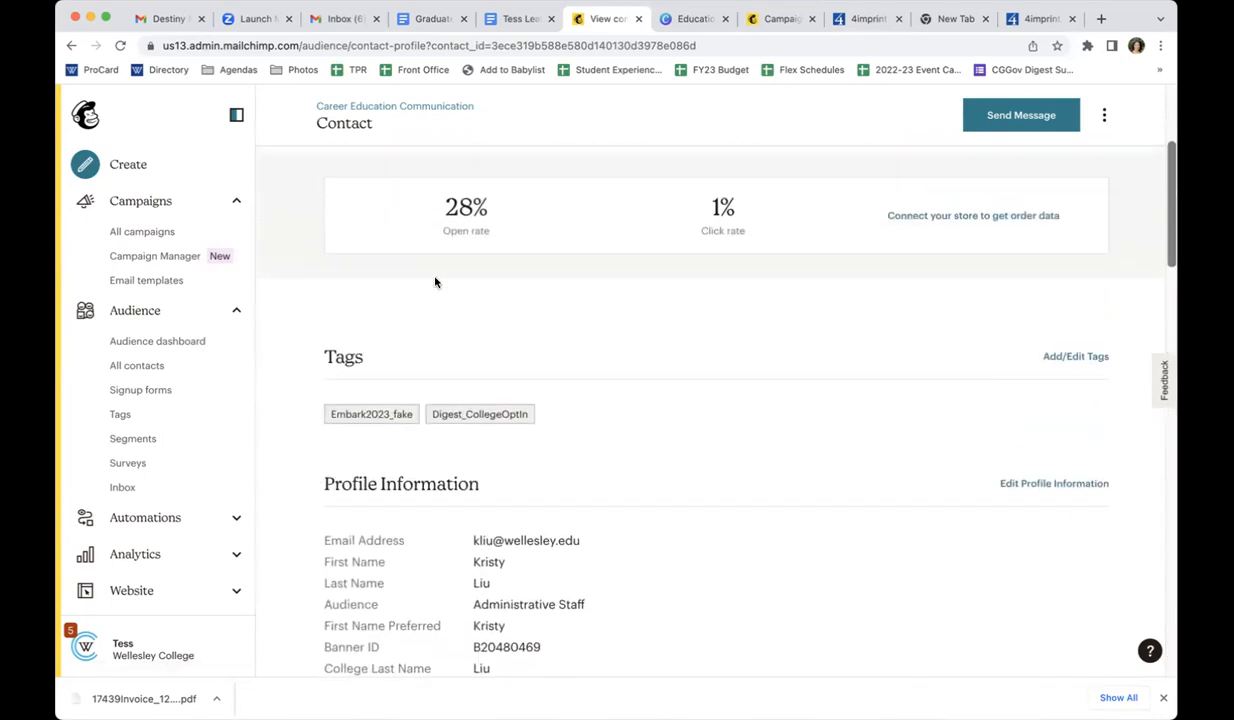
Return to the full campaign list and switch the current audience to Career Education Communication
left_click(145, 238)
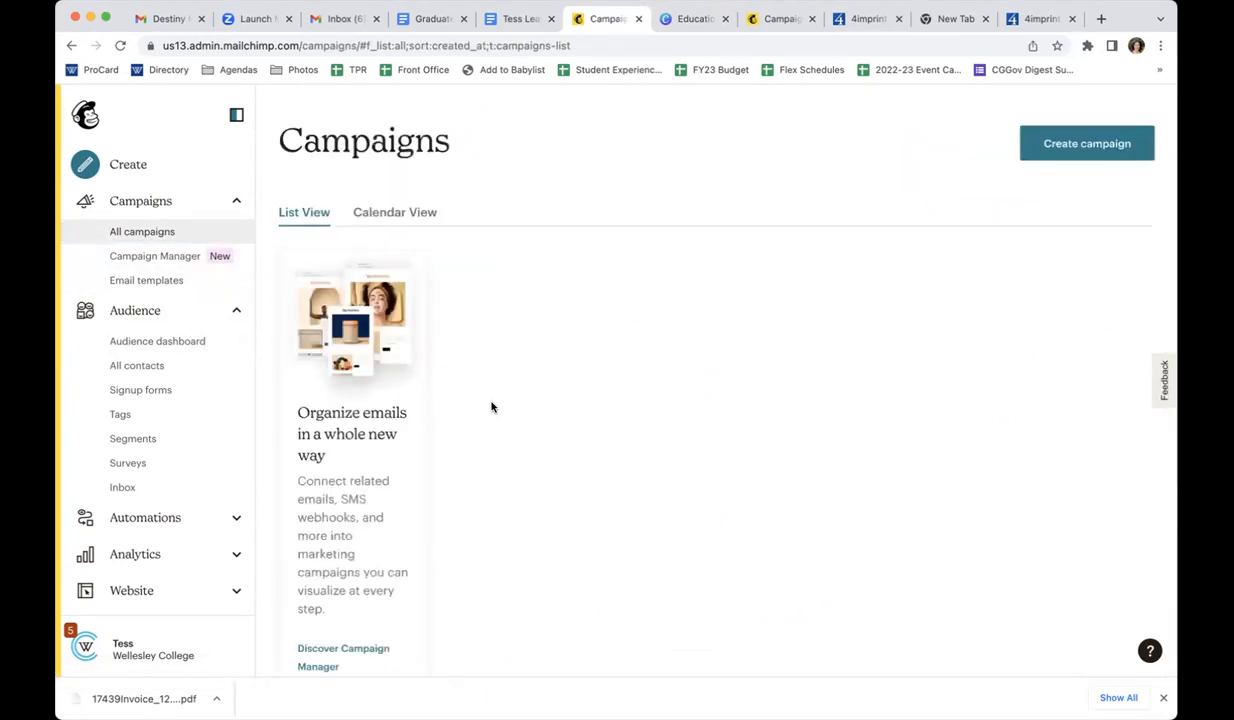
scroll(491, 405, "down", 5)
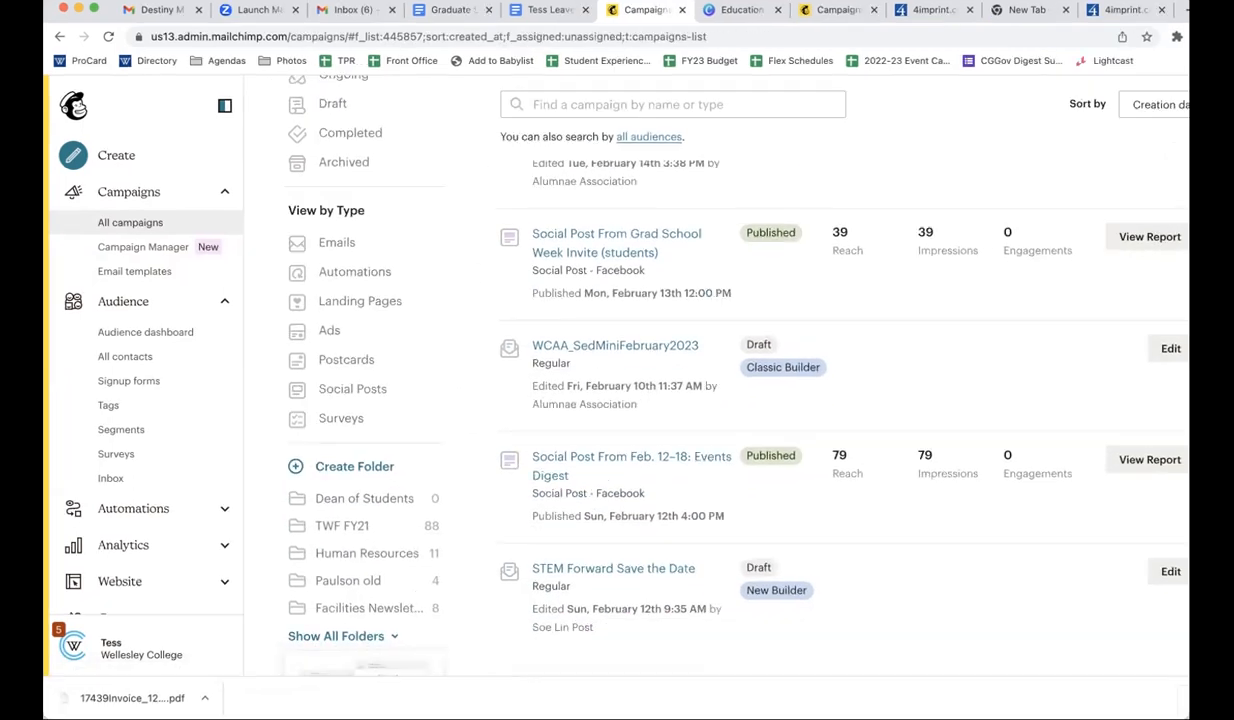
scroll(923, 512, "down", 5)
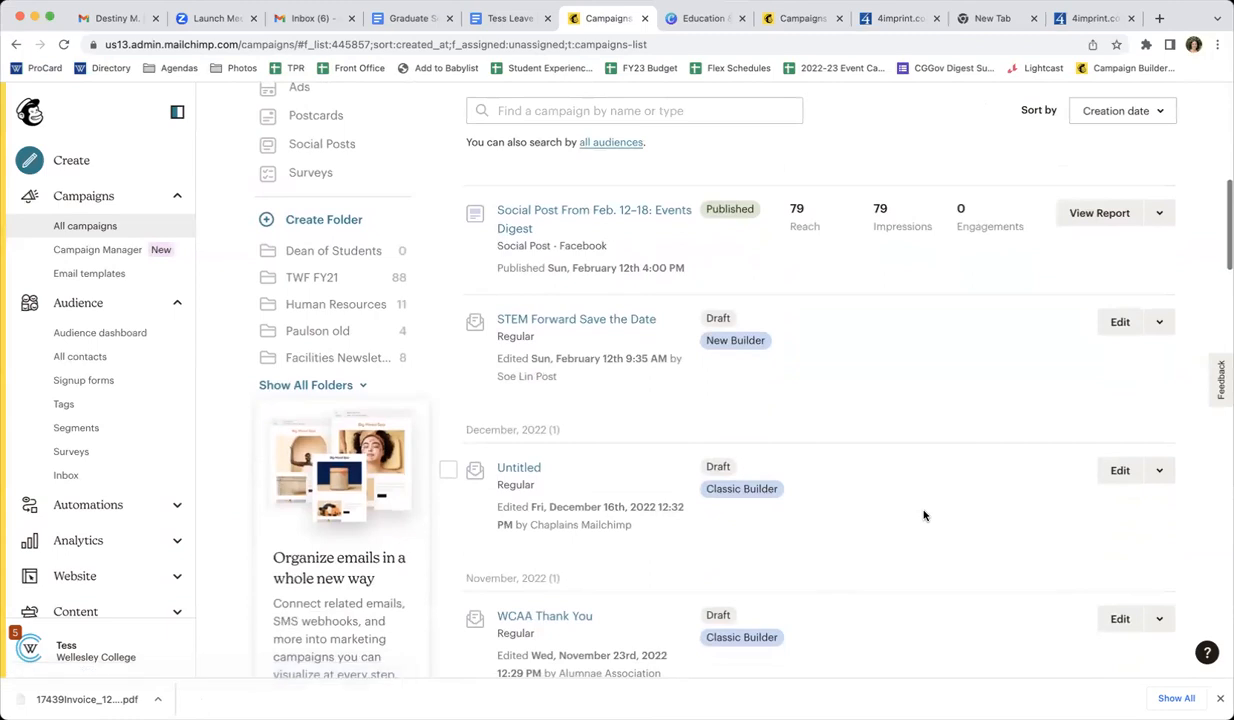
scroll(922, 512, "up", 10)
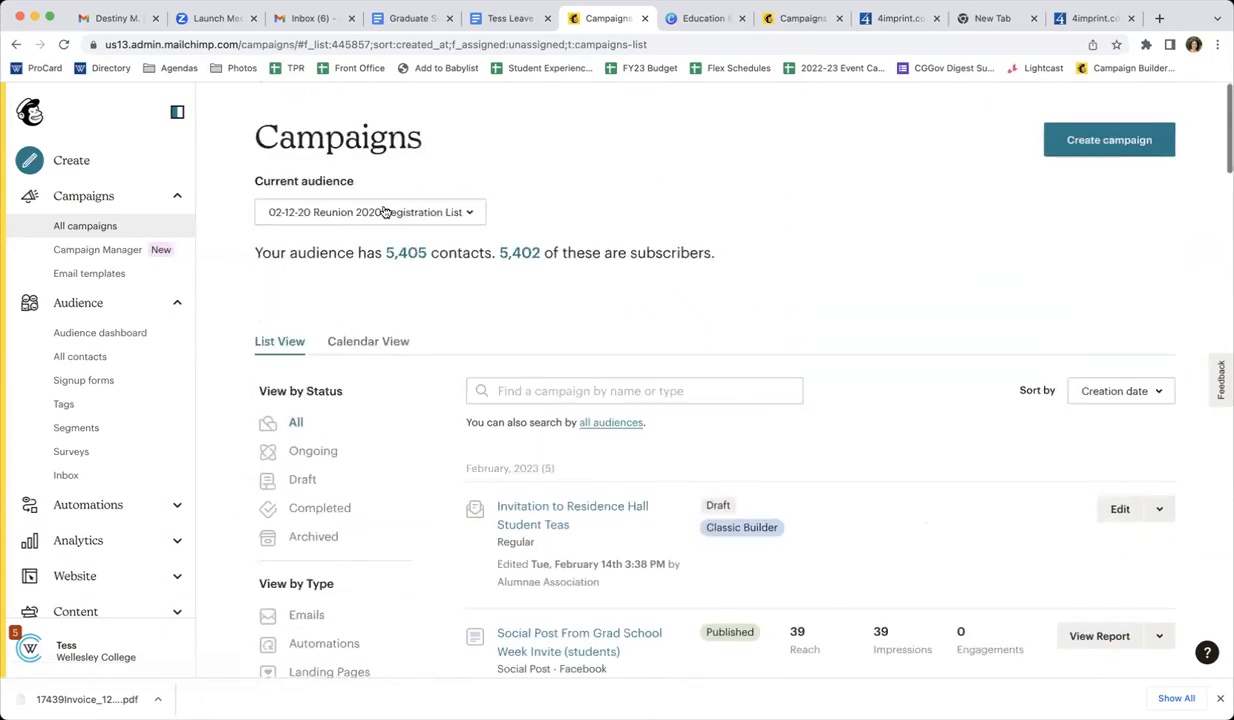
left_click(375, 206)
scroll(402, 474, "down", 10)
scroll(402, 474, "down", 15)
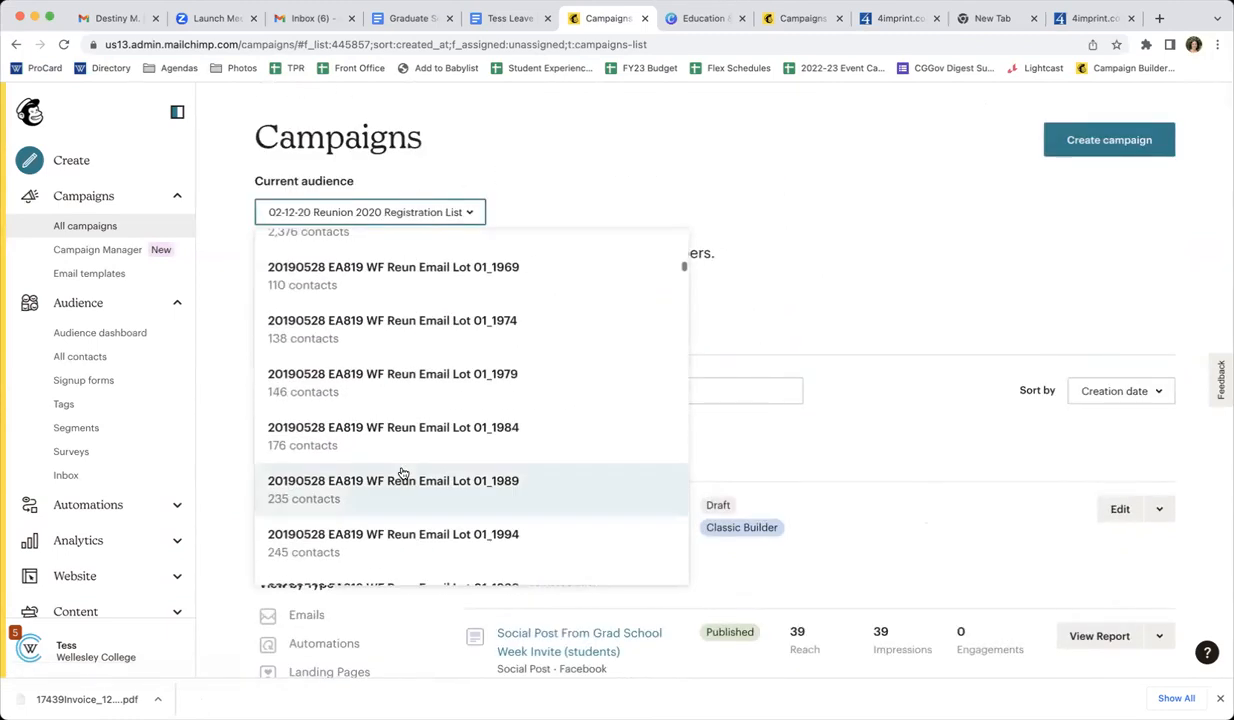
scroll(402, 474, "down", 15)
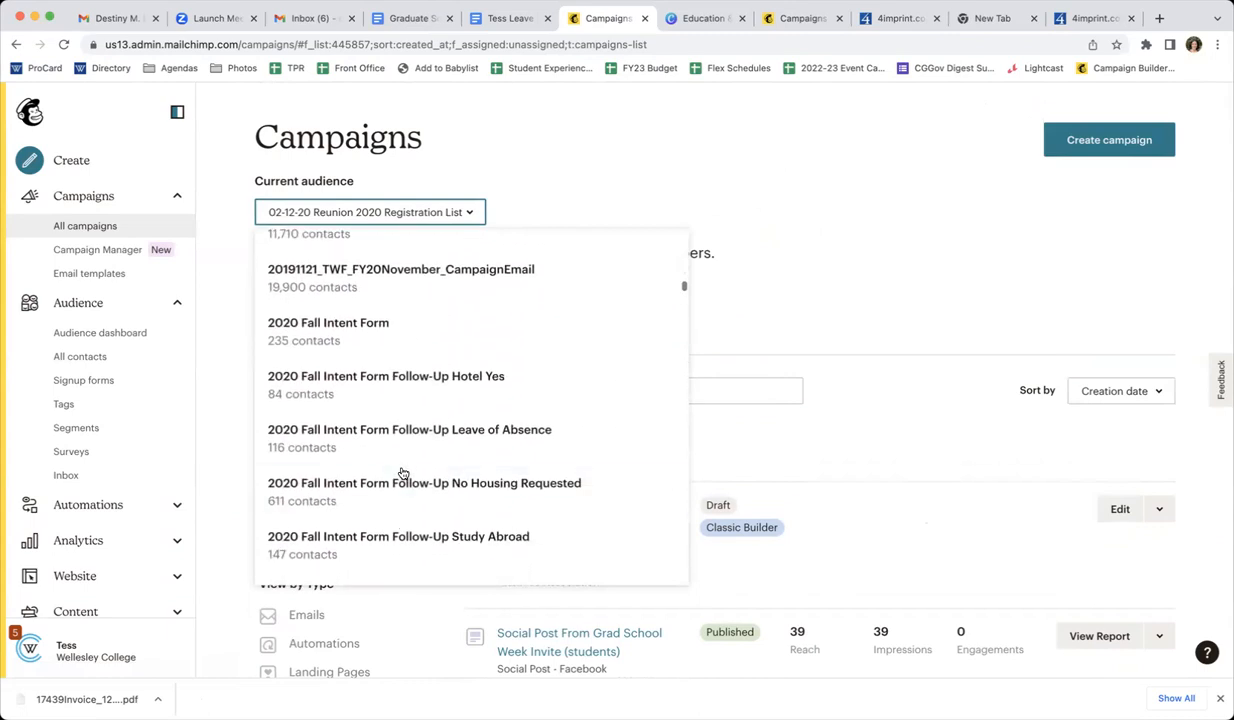
scroll(402, 474, "down", 15)
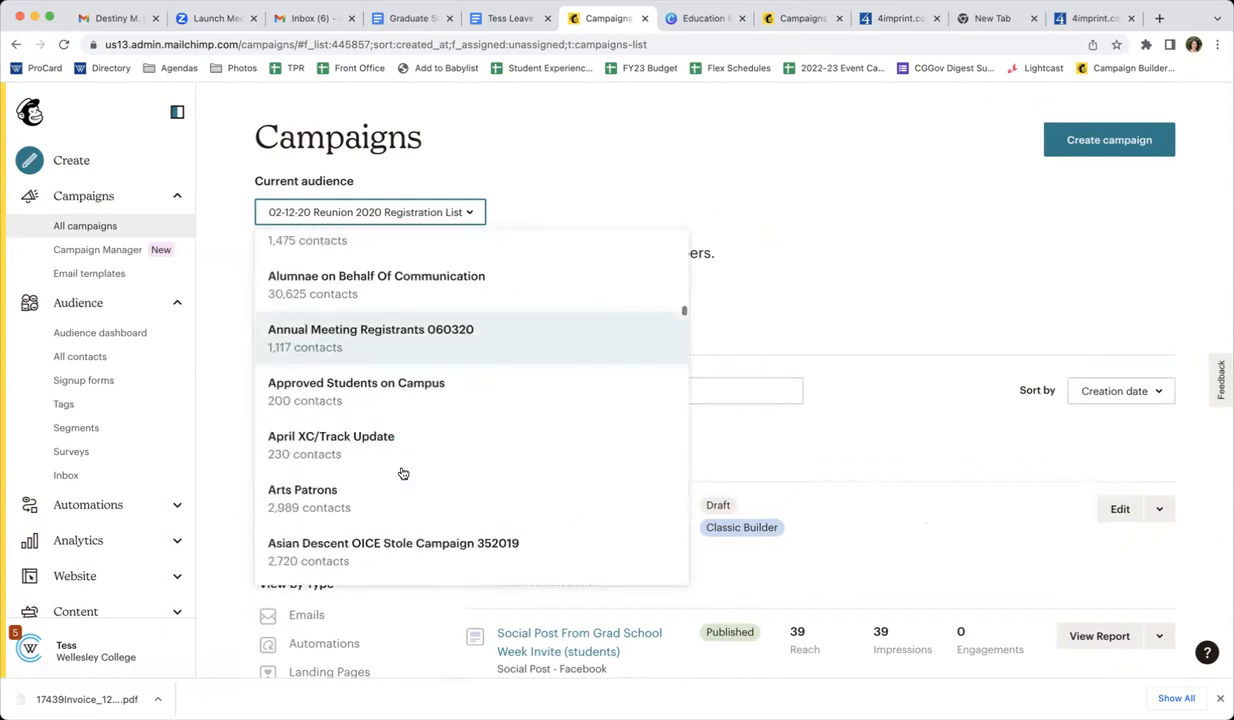
scroll(402, 474, "down", 10)
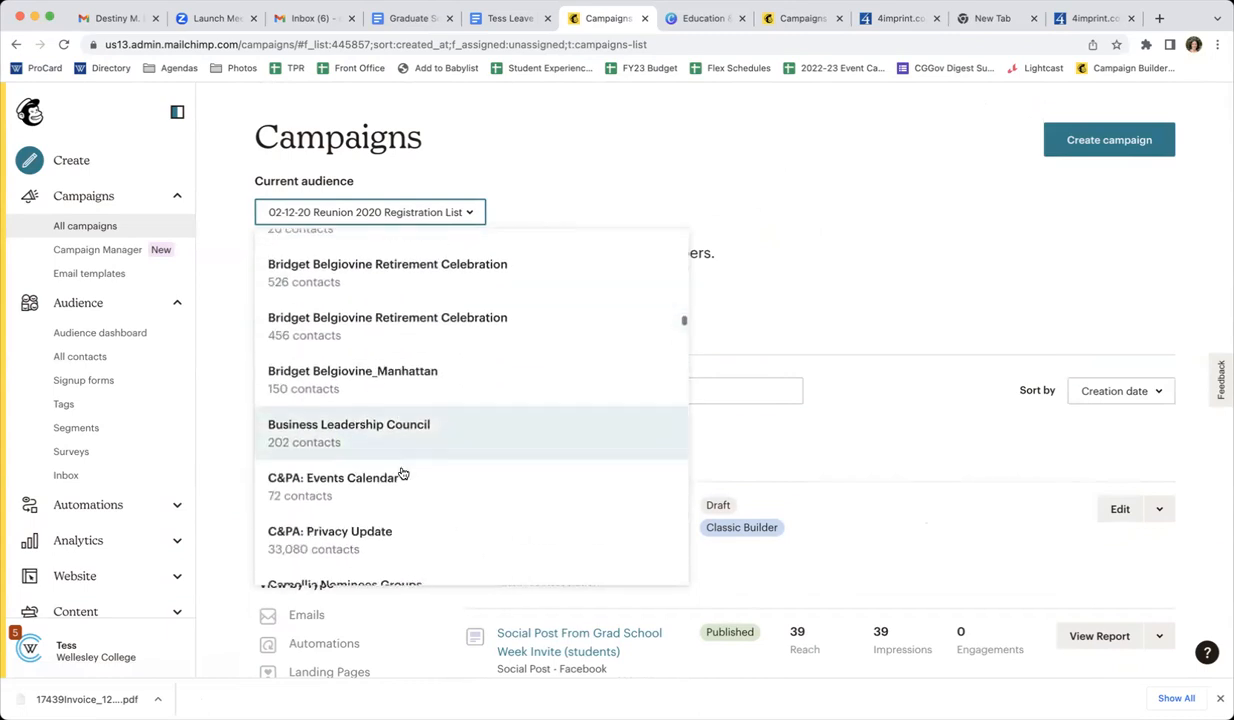
scroll(402, 474, "down", 5)
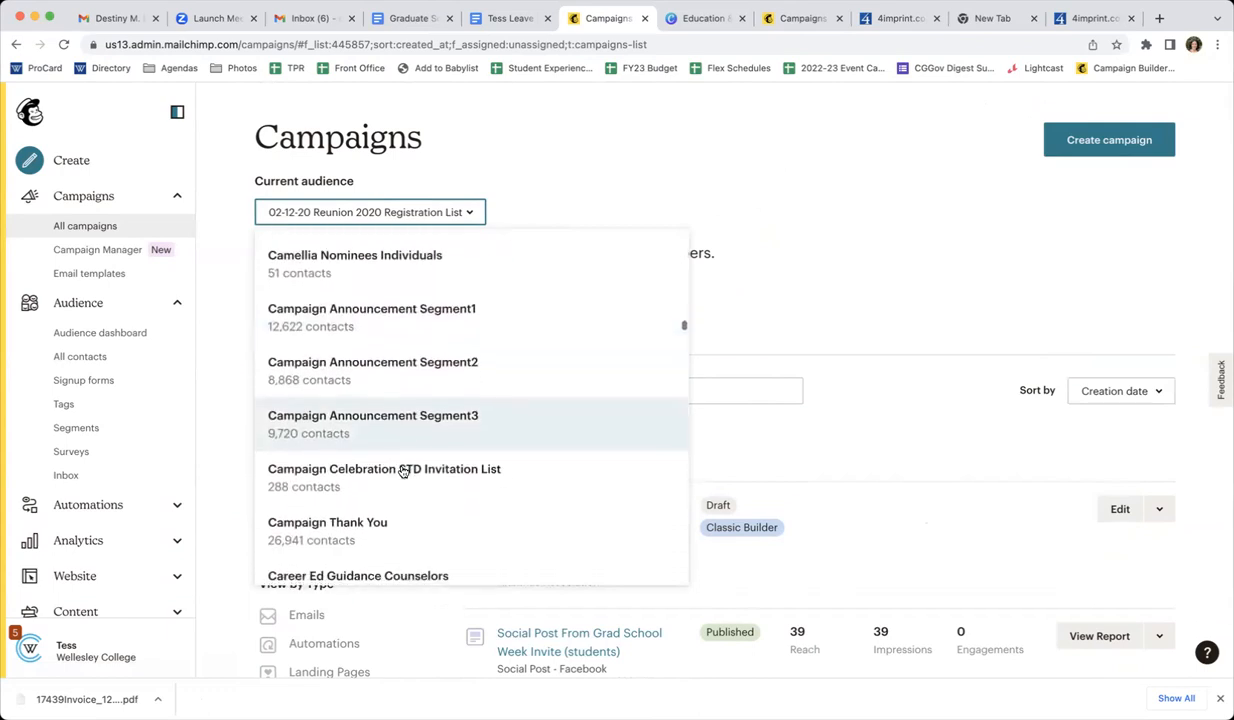
left_click(381, 524)
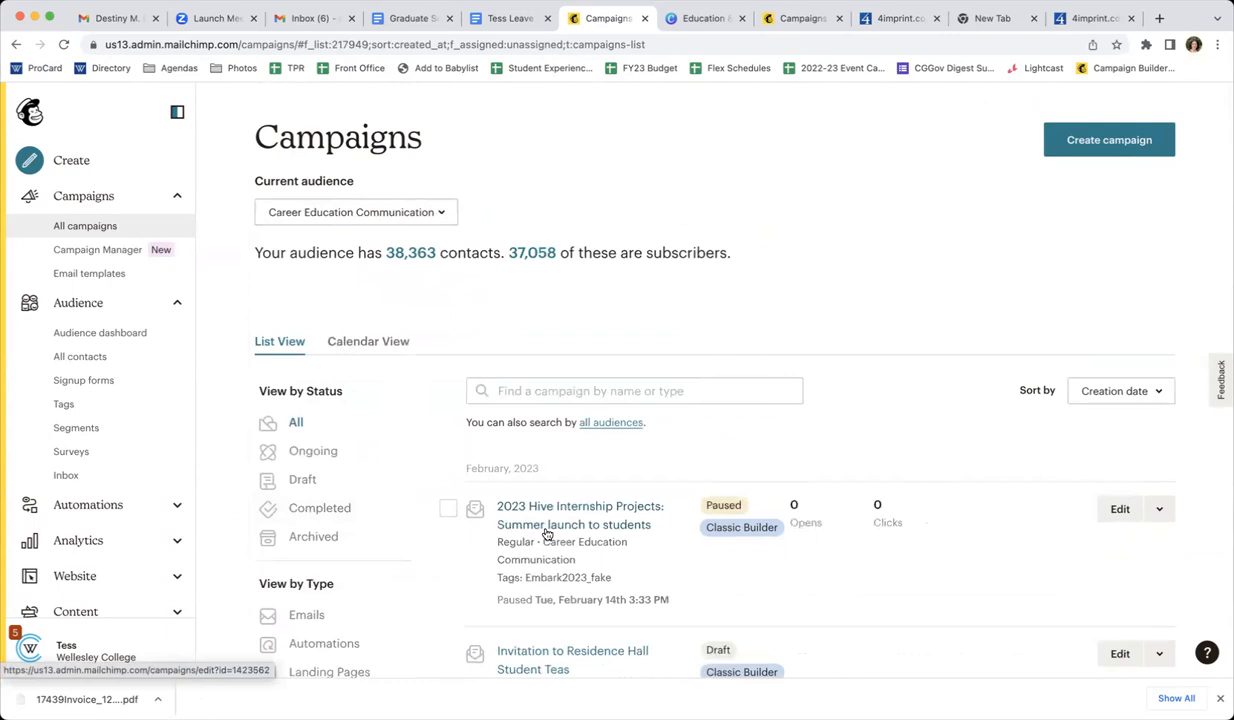
Browse the Career Education Communication audience's draft and scheduled campaigns, closing the browser's downloads bar
scroll(547, 535, "down", 10)
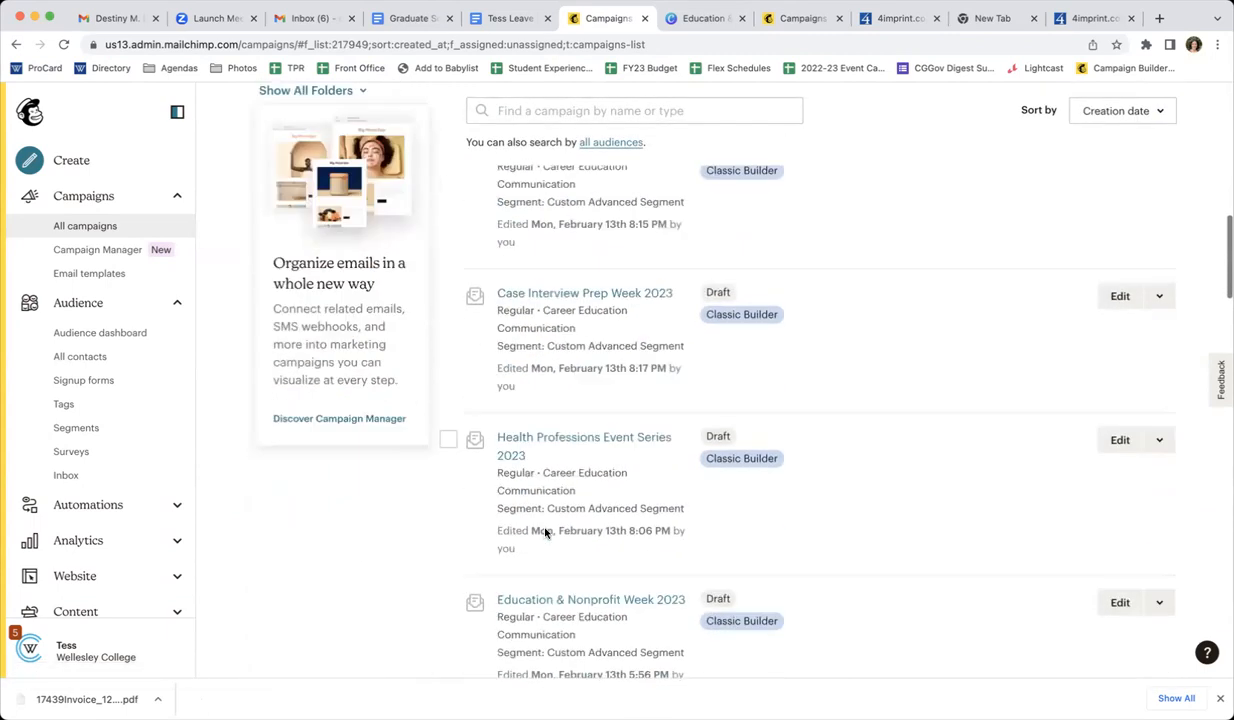
scroll(545, 533, "down", 3)
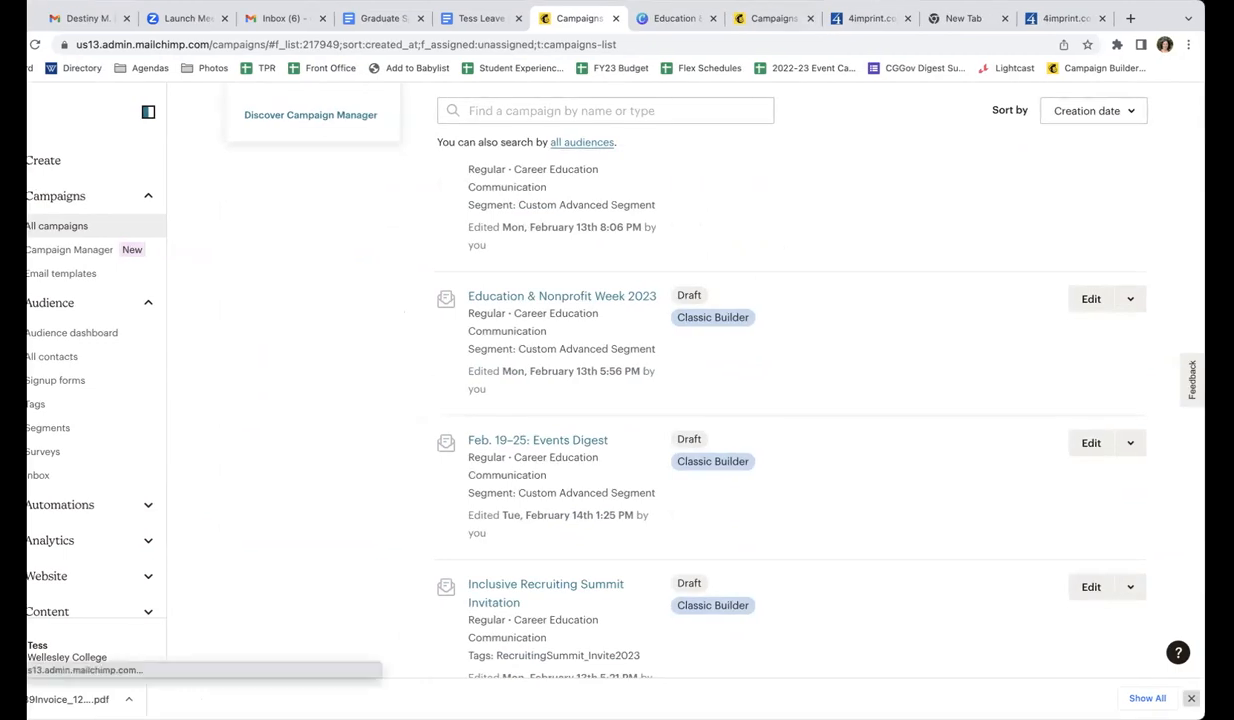
left_click(1191, 699)
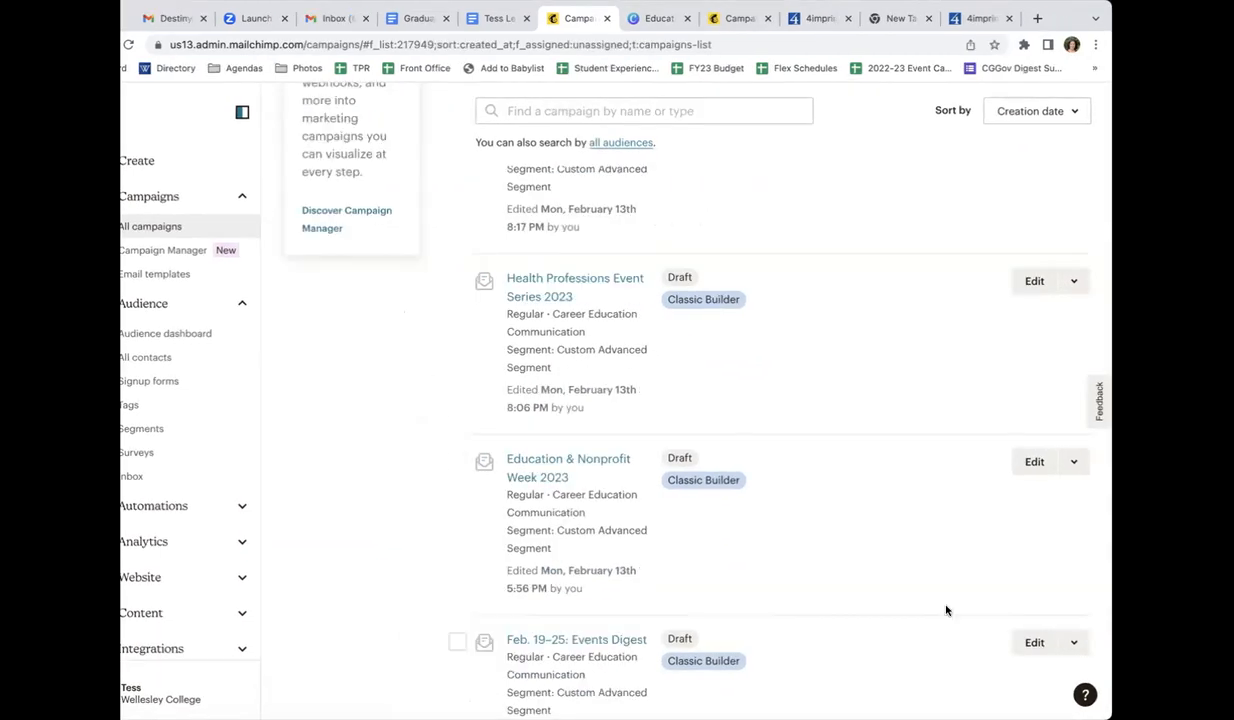
scroll(947, 610, "down", 2)
scroll(947, 610, "up", 6)
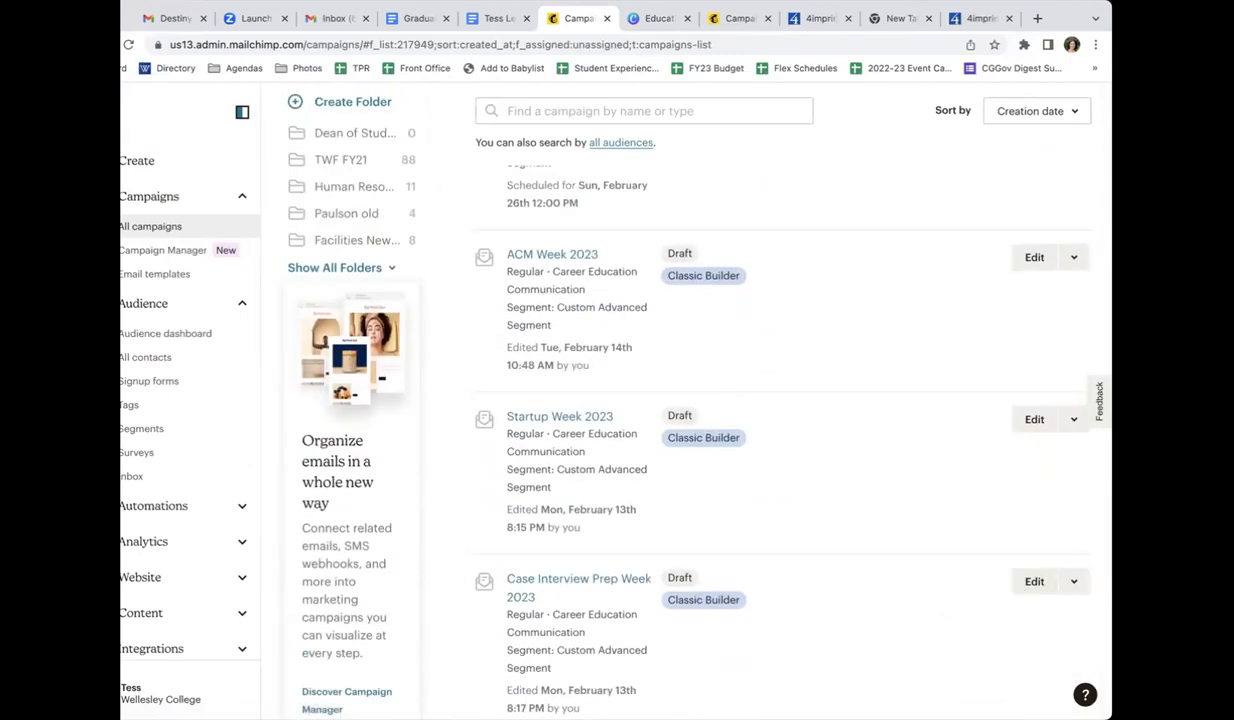
Examine the recent Career Education Communication campaigns, comparing their statuses, send times, recipients, and open and click rates
scroll(790, 328, "up", 2)
scroll(790, 328, "down", 5)
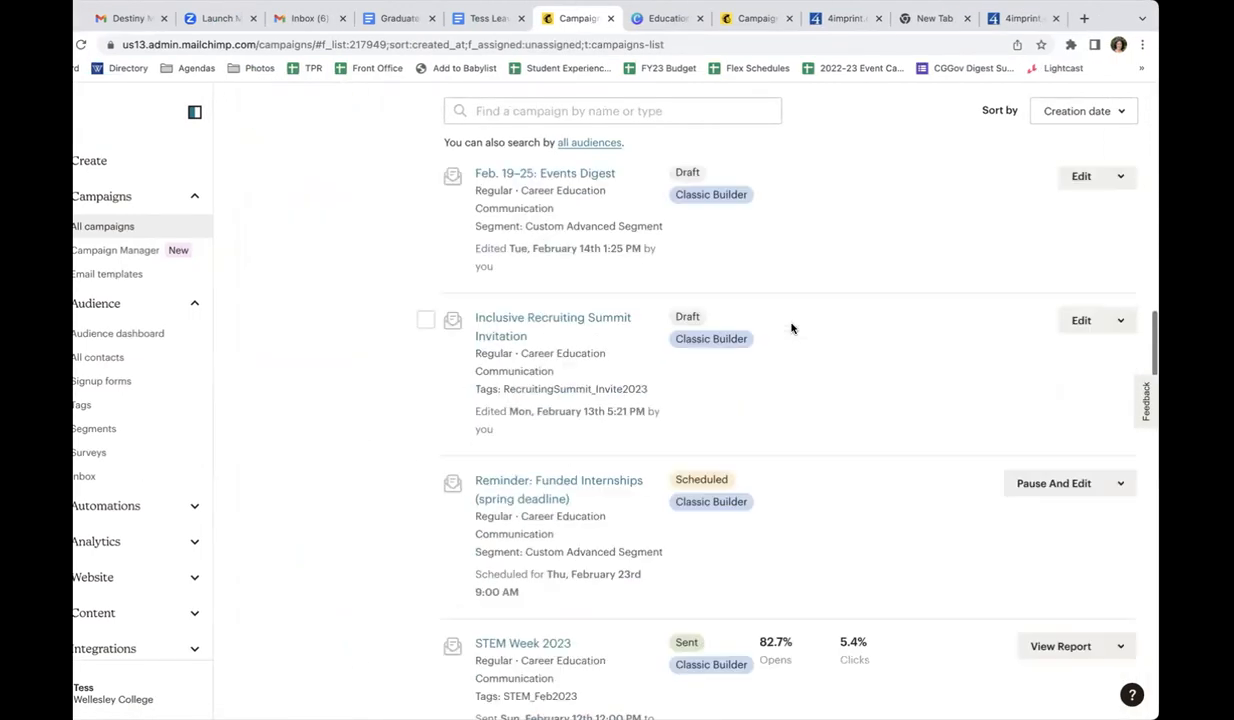
scroll(708, 353, "up", 2)
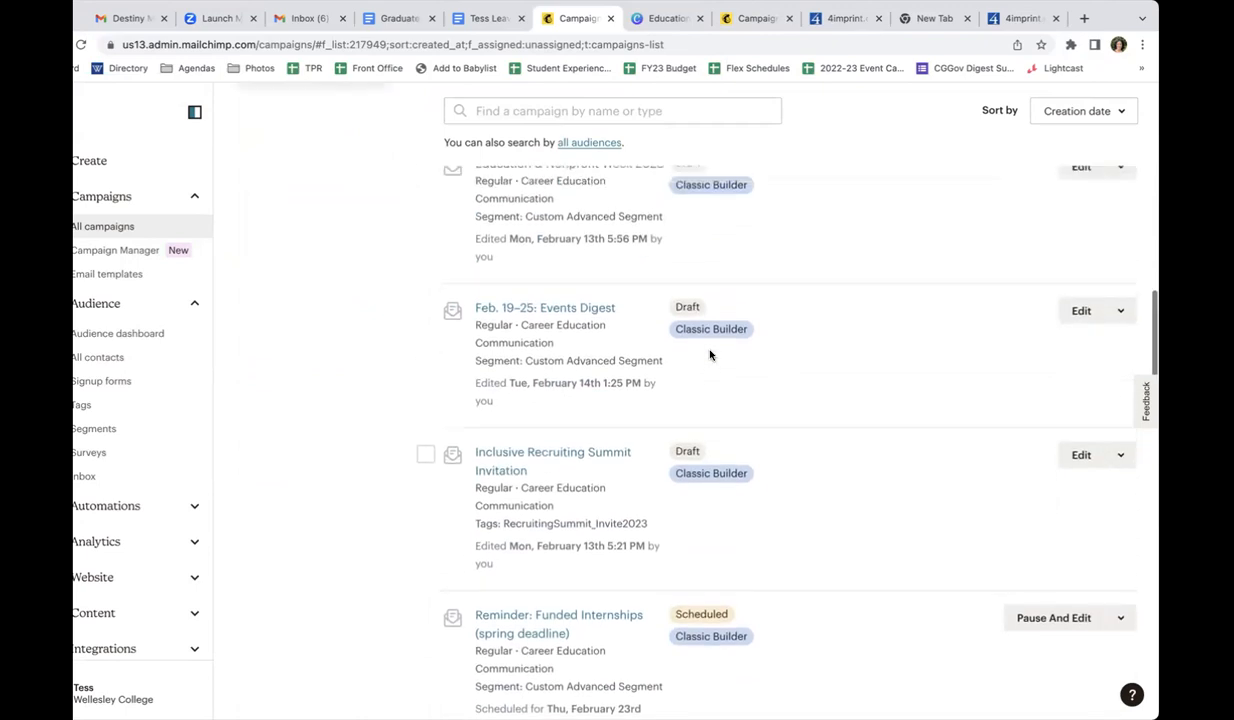
scroll(694, 295, "down", 3)
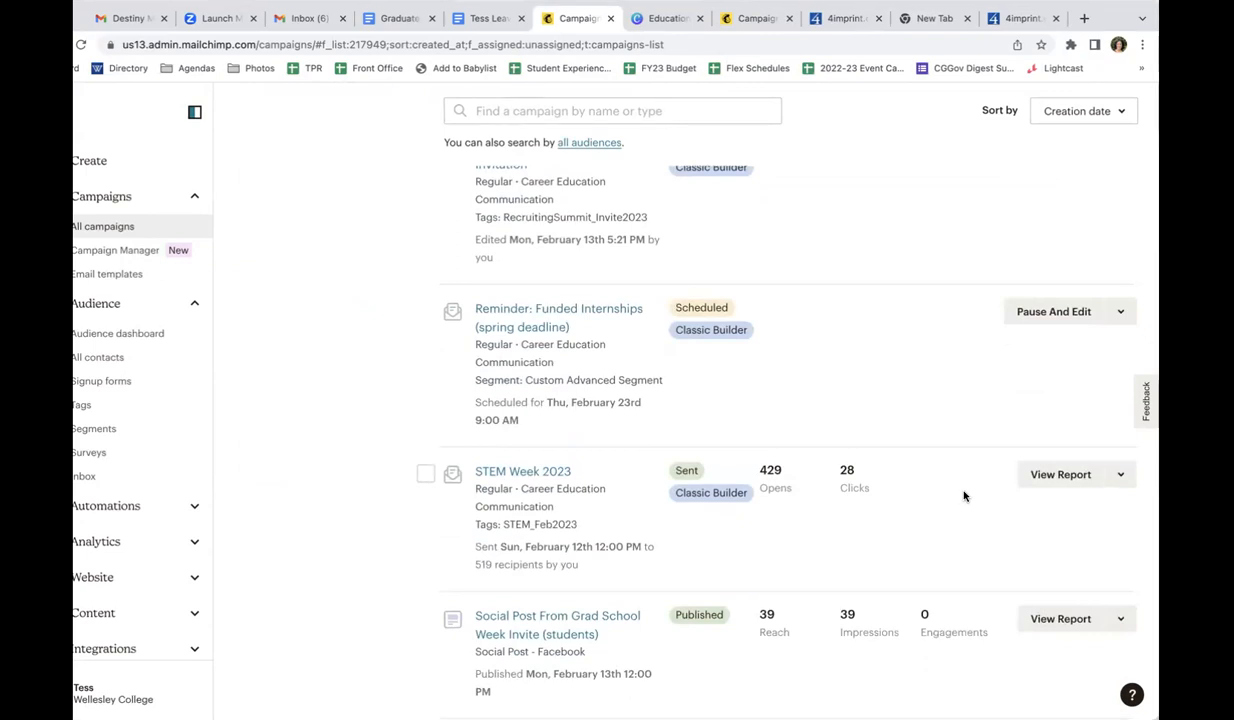
scroll(409, 551, "down", 1)
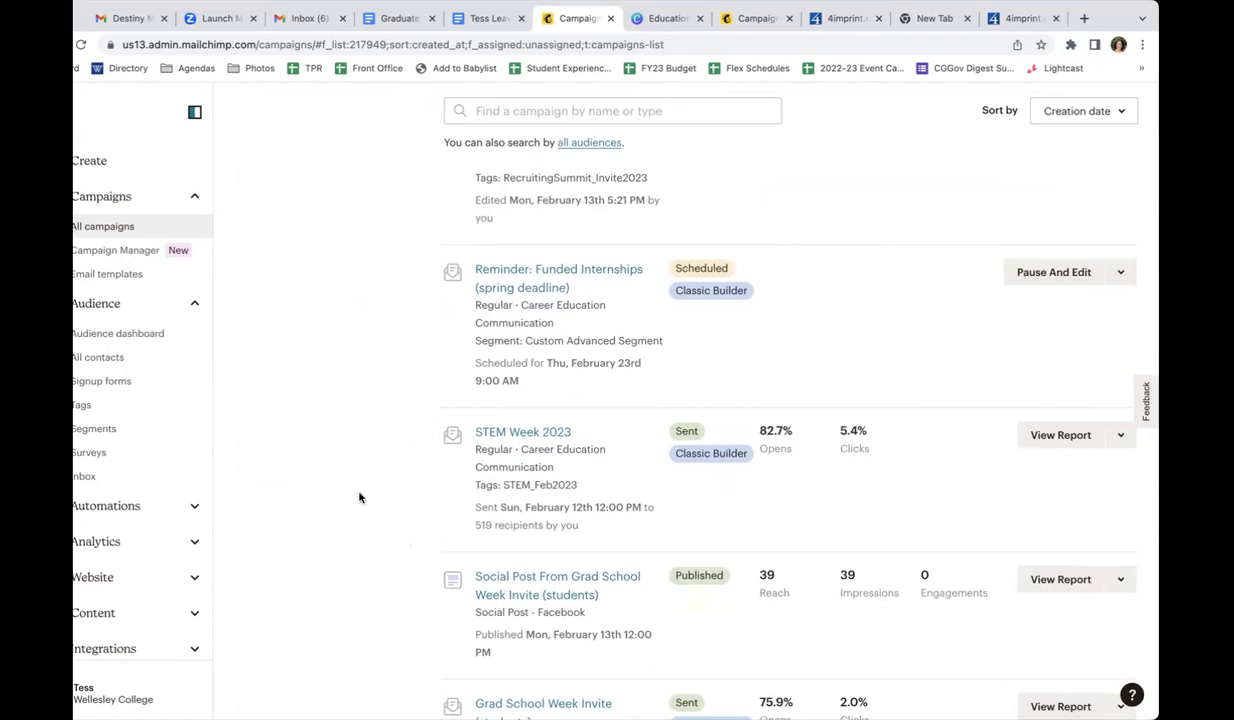
scroll(360, 497, "down", 2)
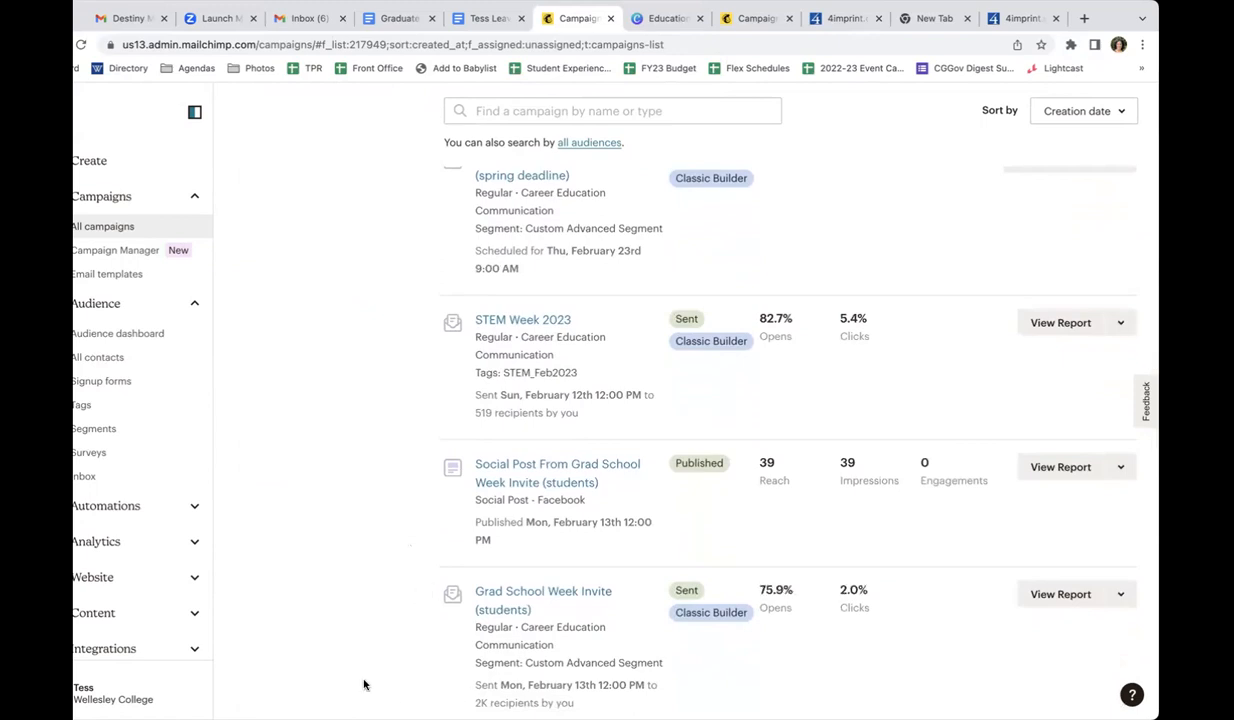
scroll(364, 685, "down", 2)
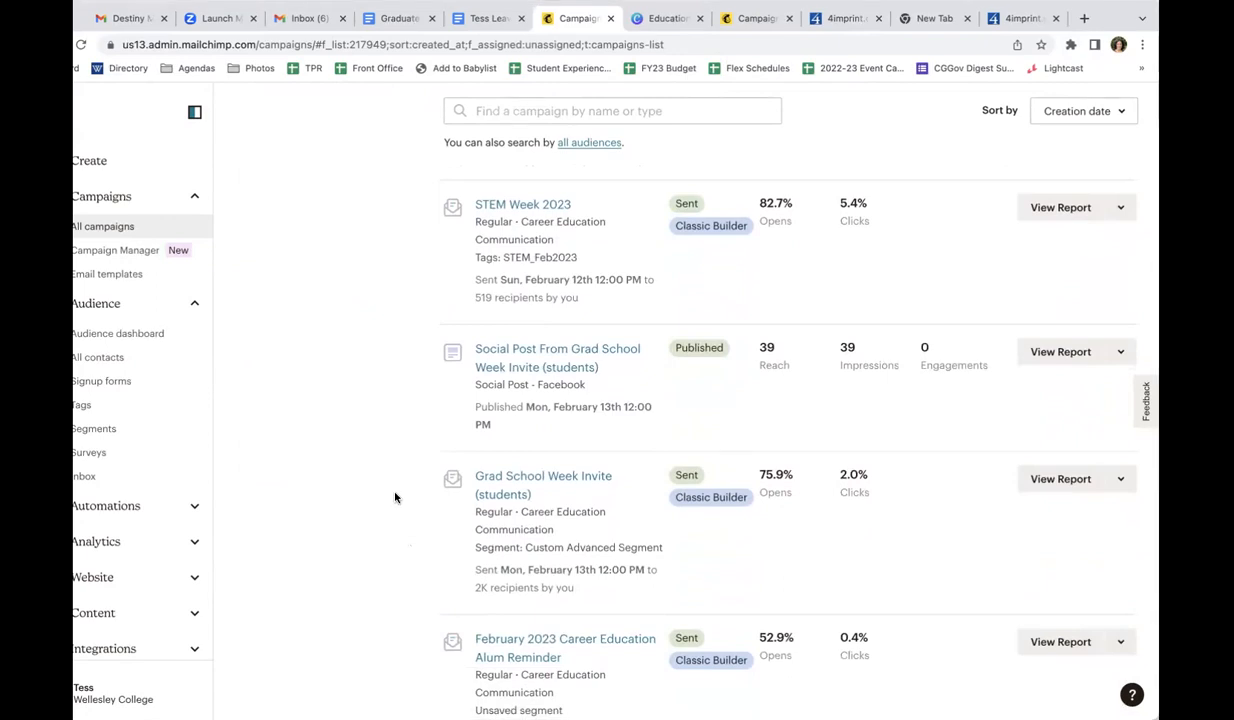
scroll(395, 497, "down", 2)
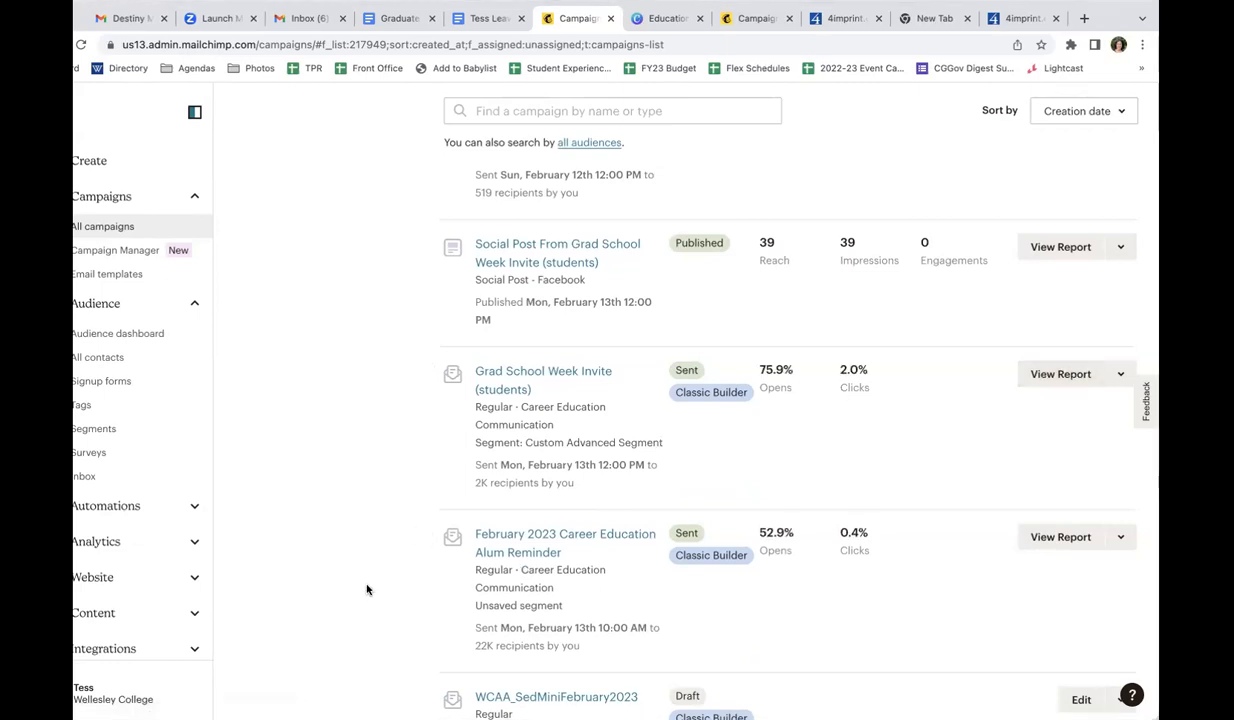
scroll(366, 589, "down", 2)
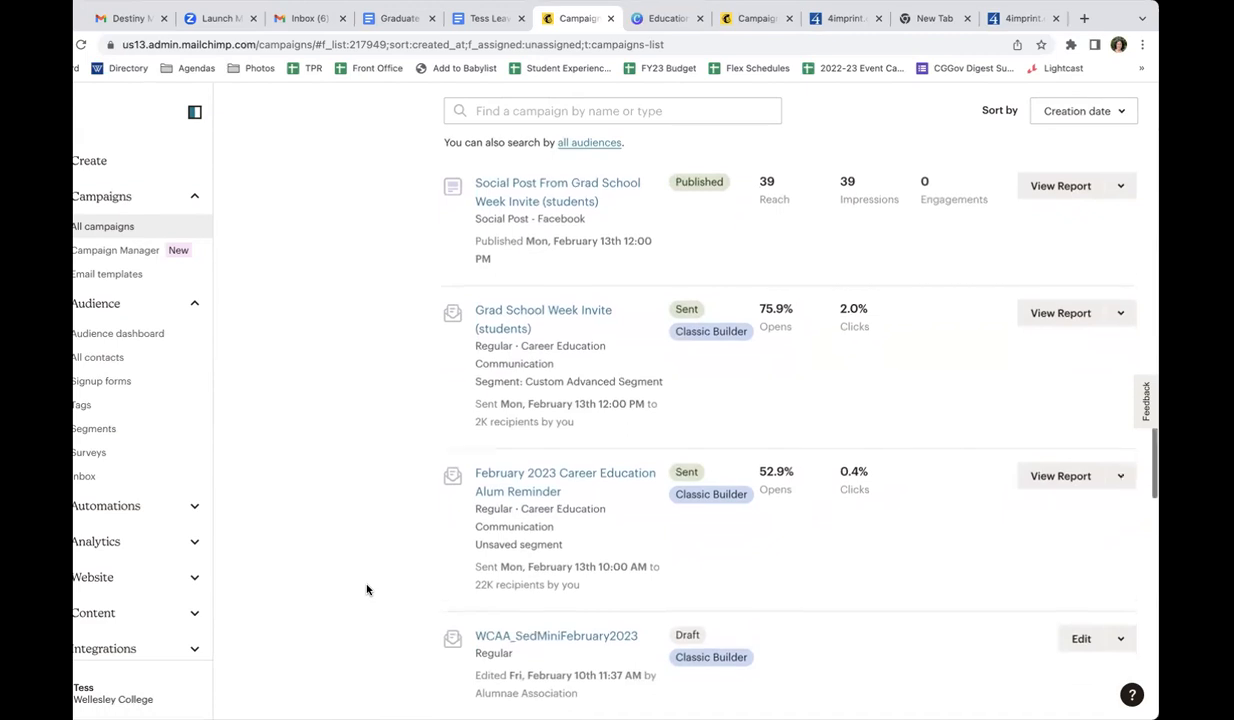
scroll(366, 589, "down", 1)
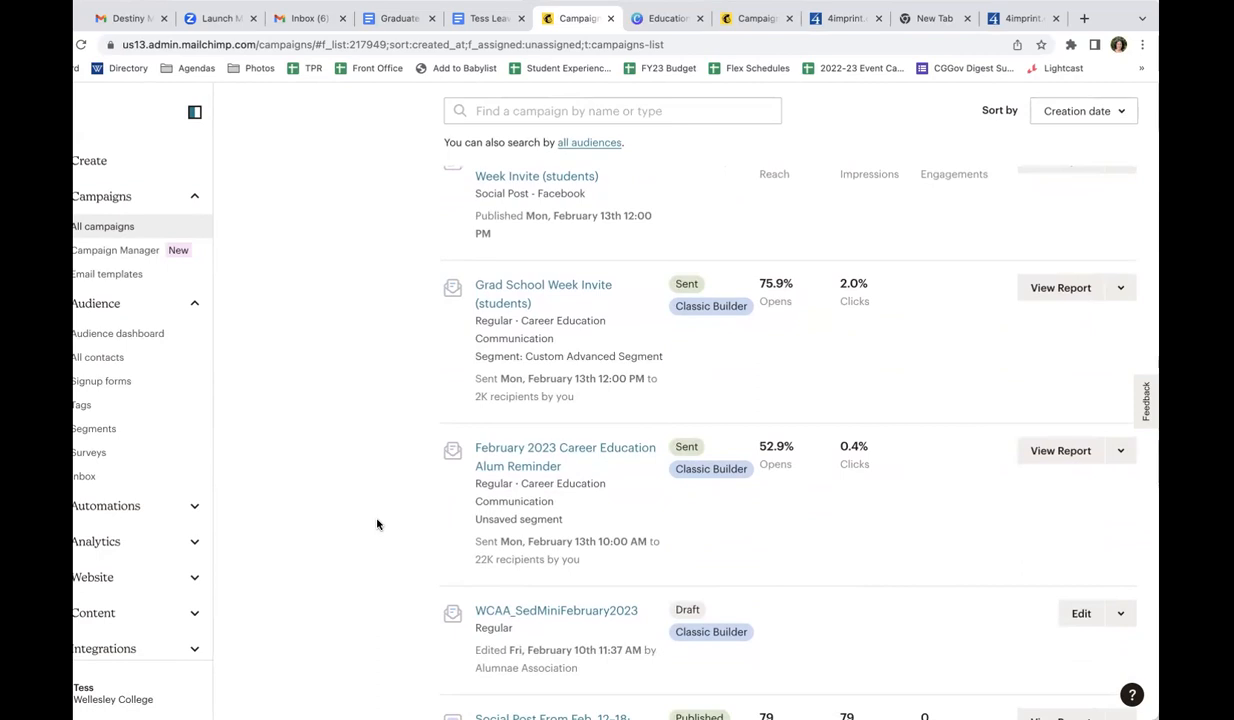
scroll(377, 524, "down", 1)
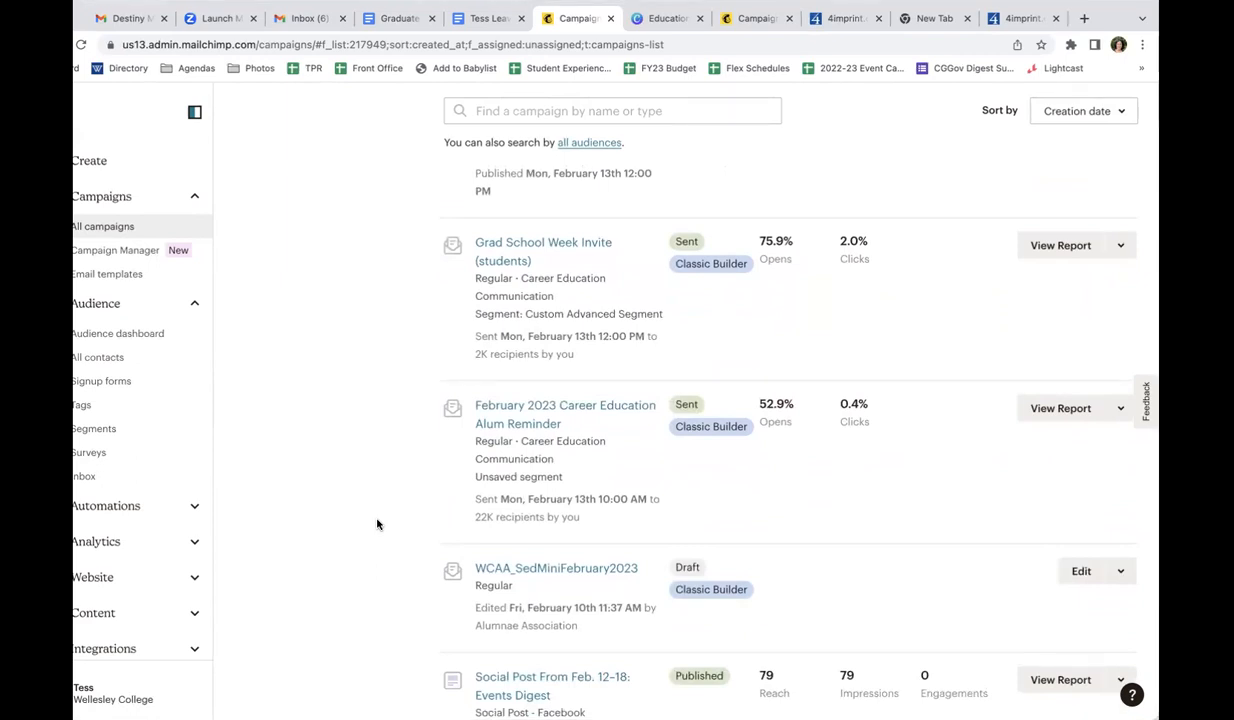
scroll(377, 524, "up", 1)
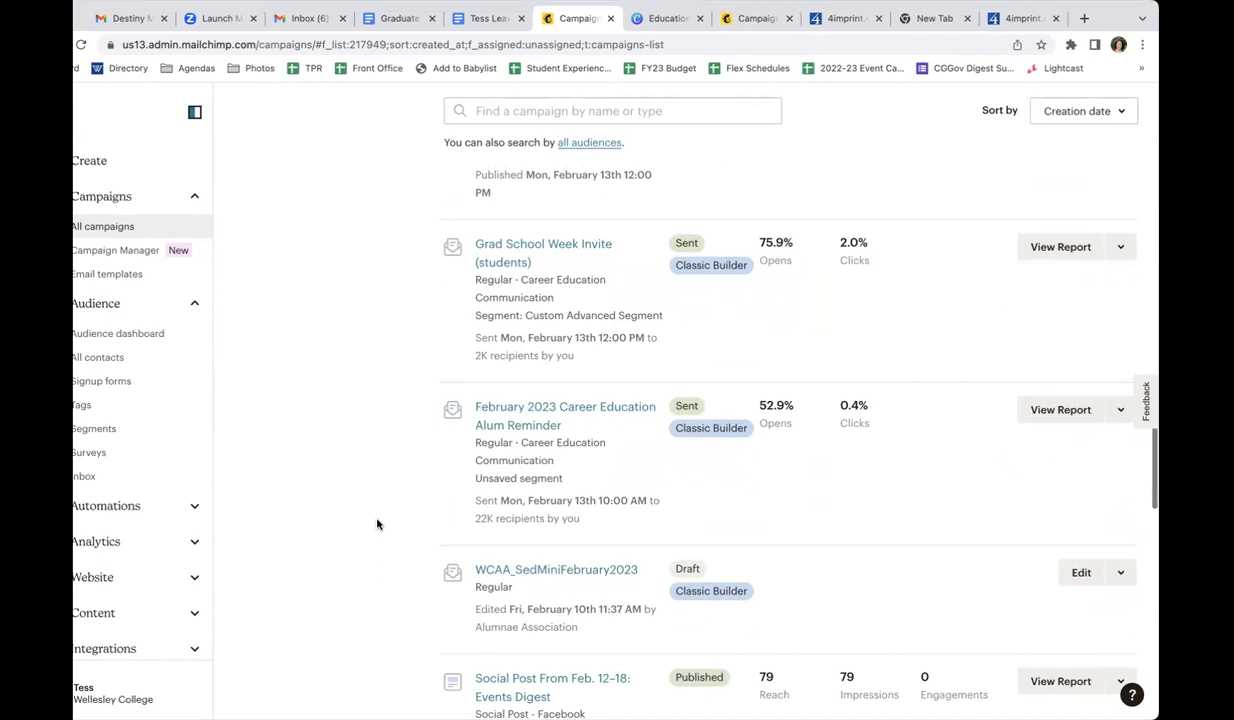
scroll(377, 524, "up", 1)
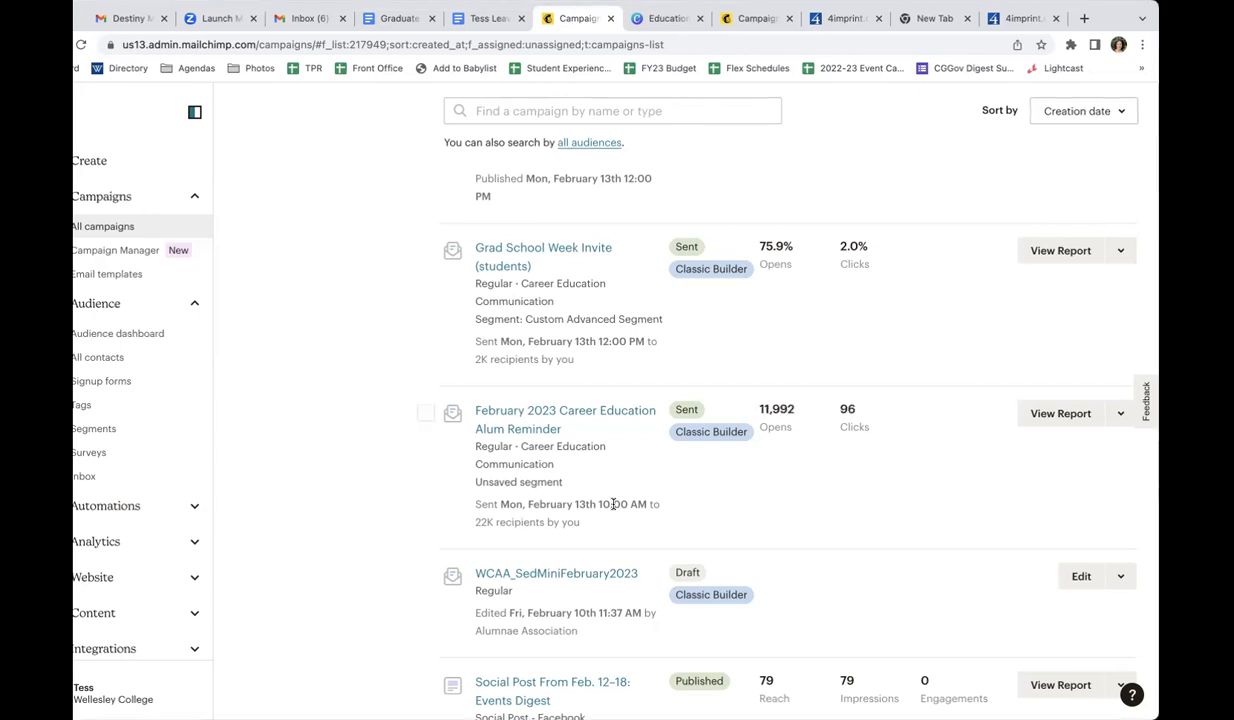
Browse the older sent campaigns, loading more entries to review the early February and January 2023 emails
scroll(611, 501, "down", 5)
scroll(613, 508, "down", 4)
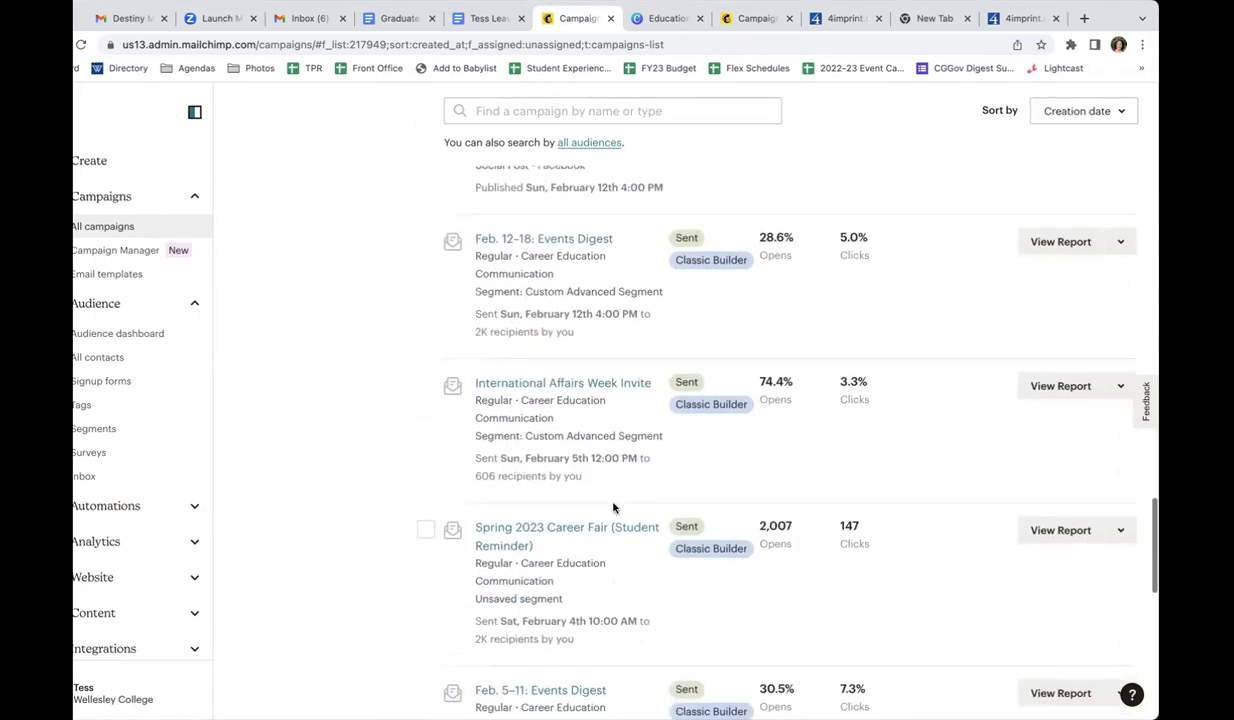
scroll(613, 503, "down", 4)
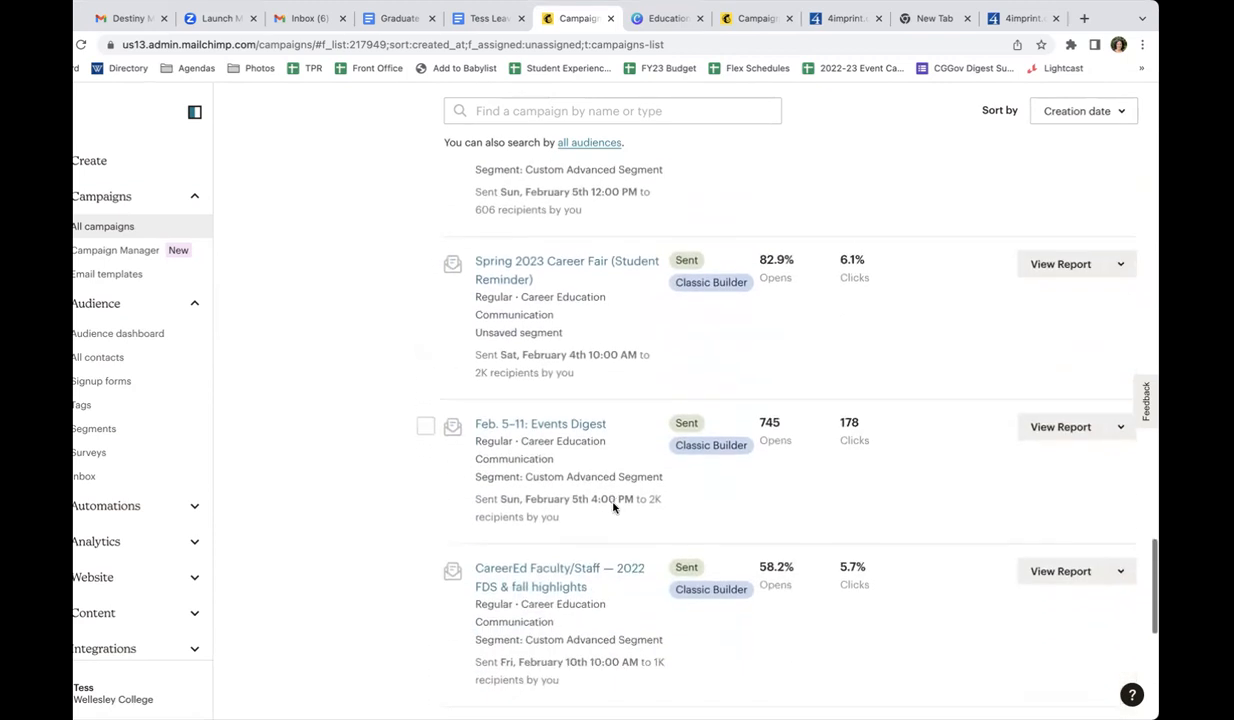
scroll(613, 503, "down", 3)
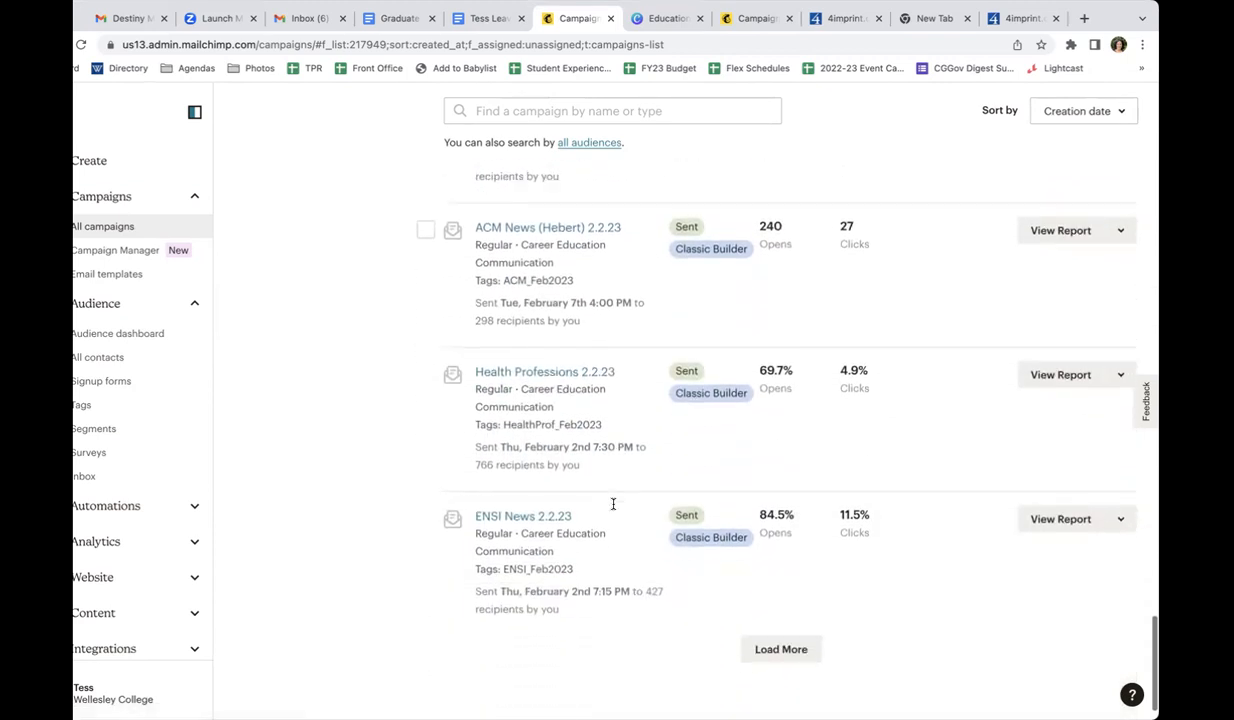
left_click(766, 598)
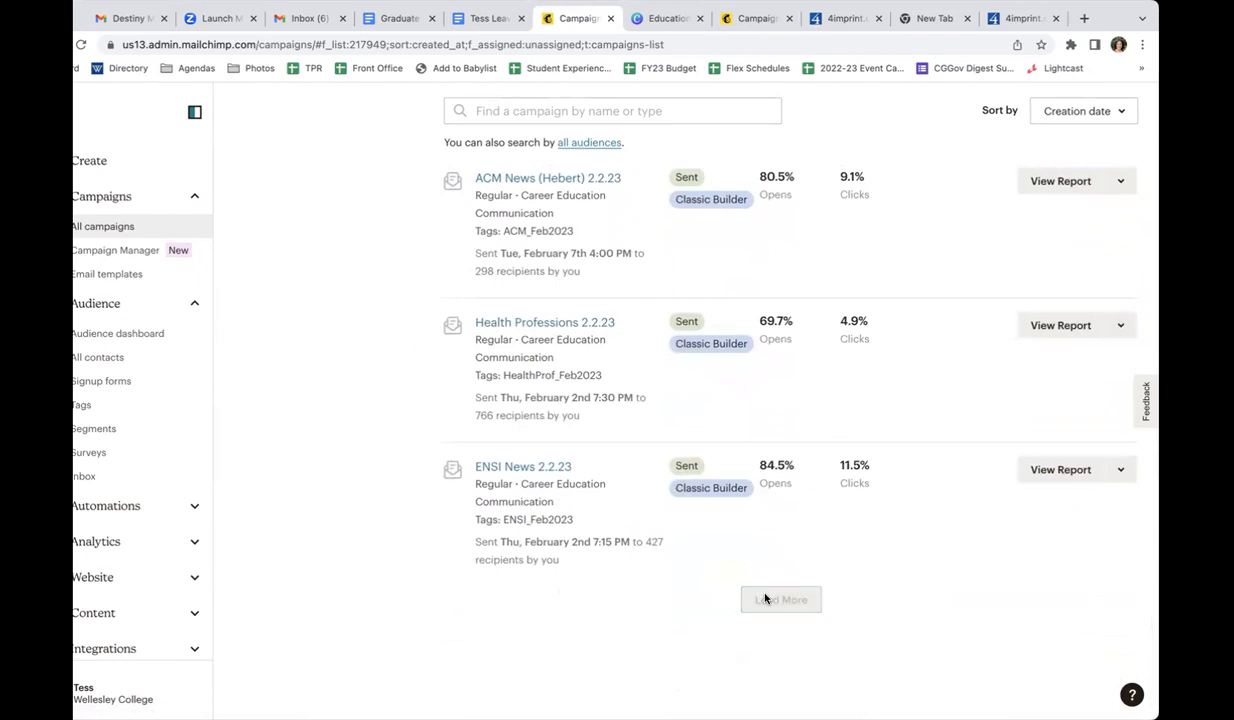
scroll(762, 596, "down", 5)
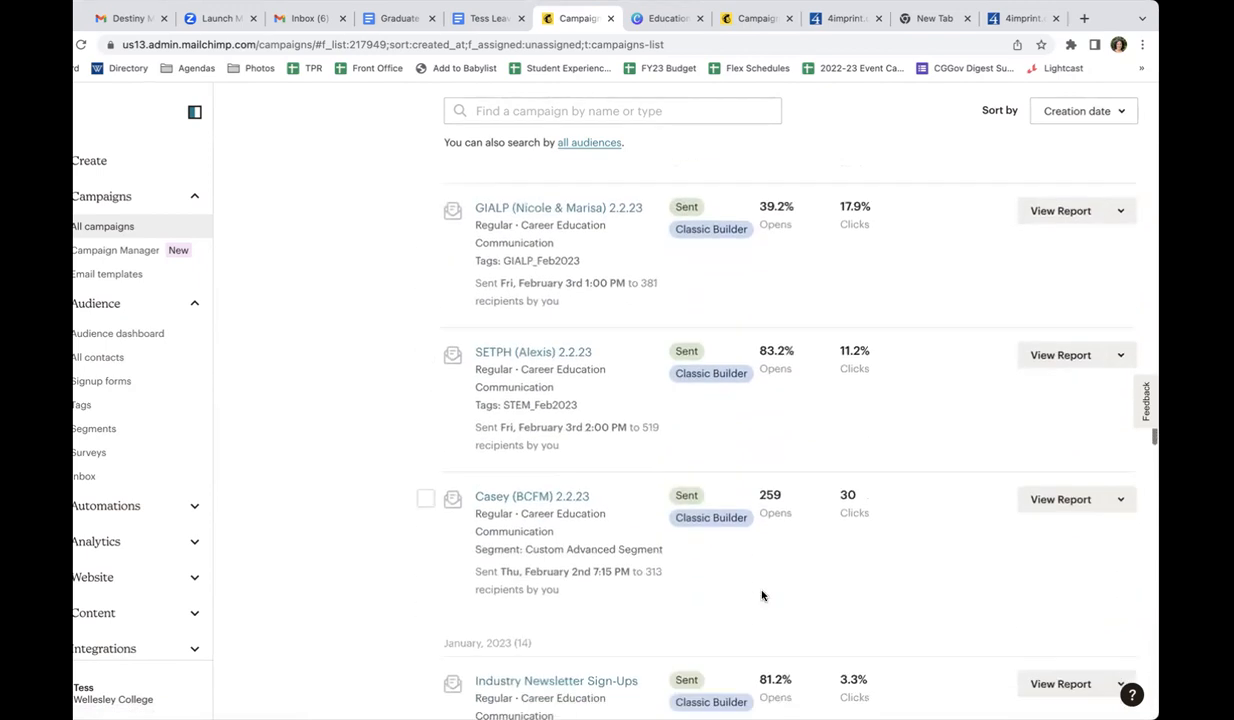
scroll(762, 592, "down", 3)
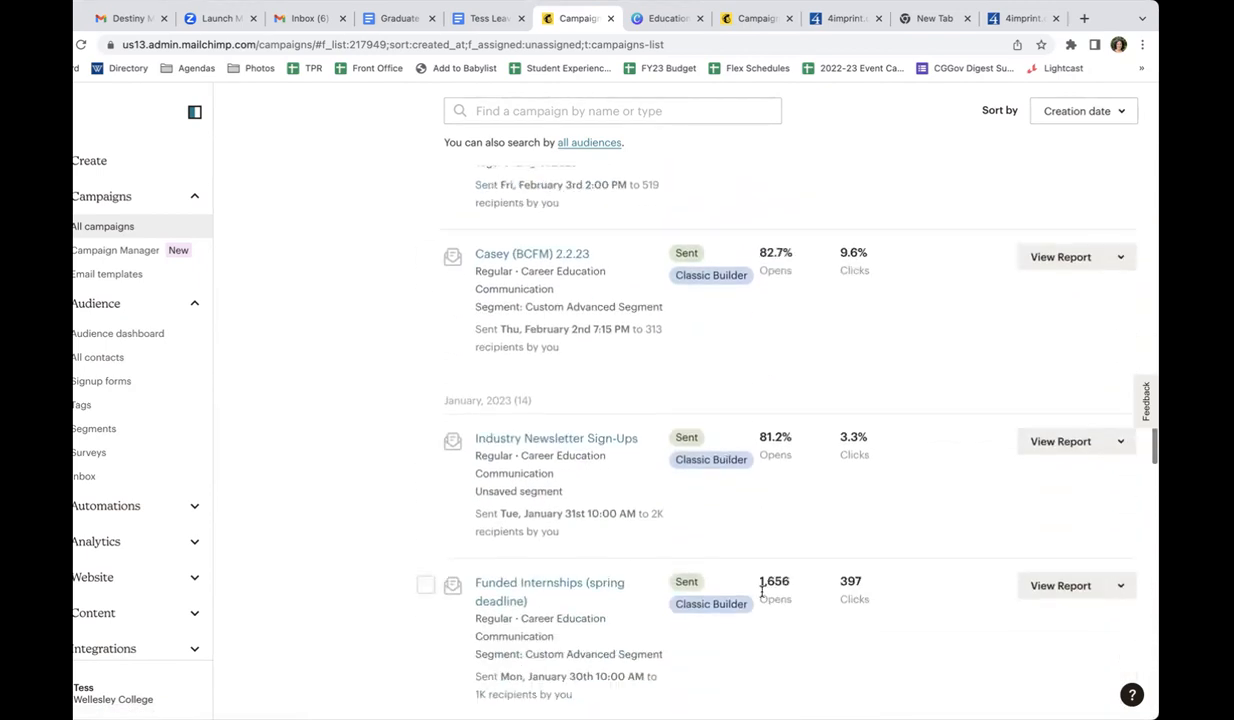
scroll(762, 594, "down", 3)
scroll(762, 596, "down", 4)
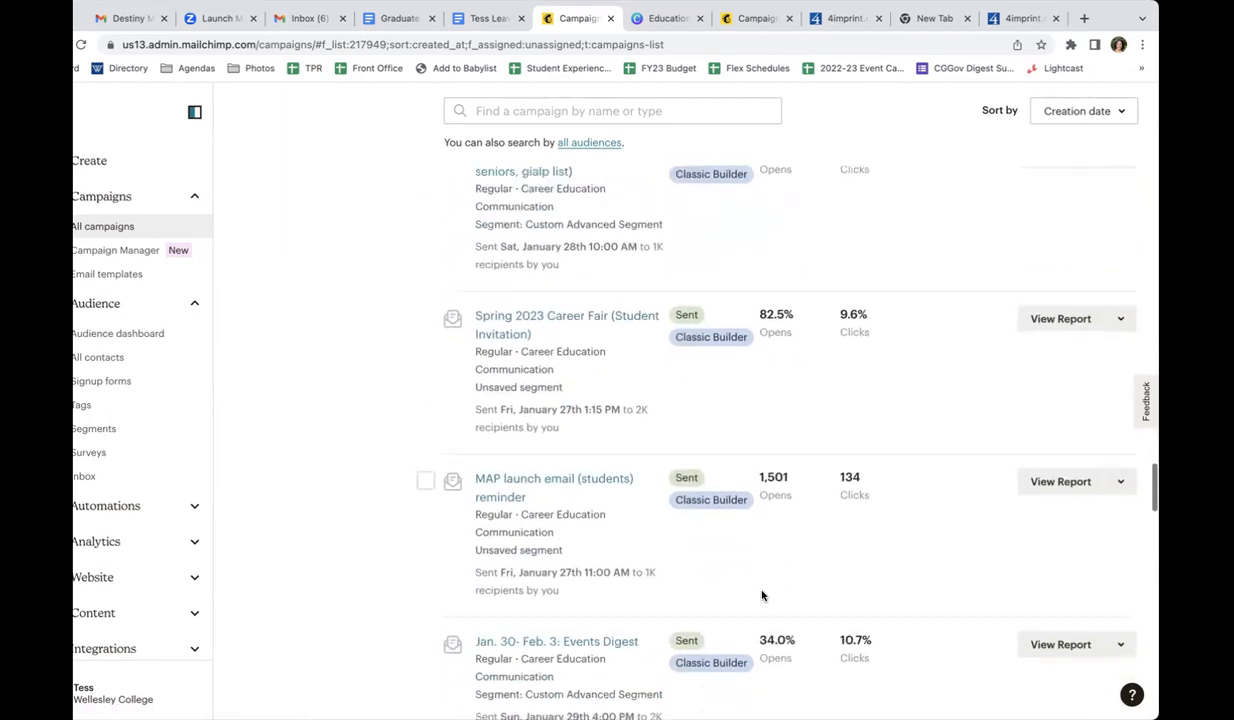
Search the campaigns for "alum" and locate the January 2023 Career Education Alum Email in the results
scroll(762, 596, "up", 15)
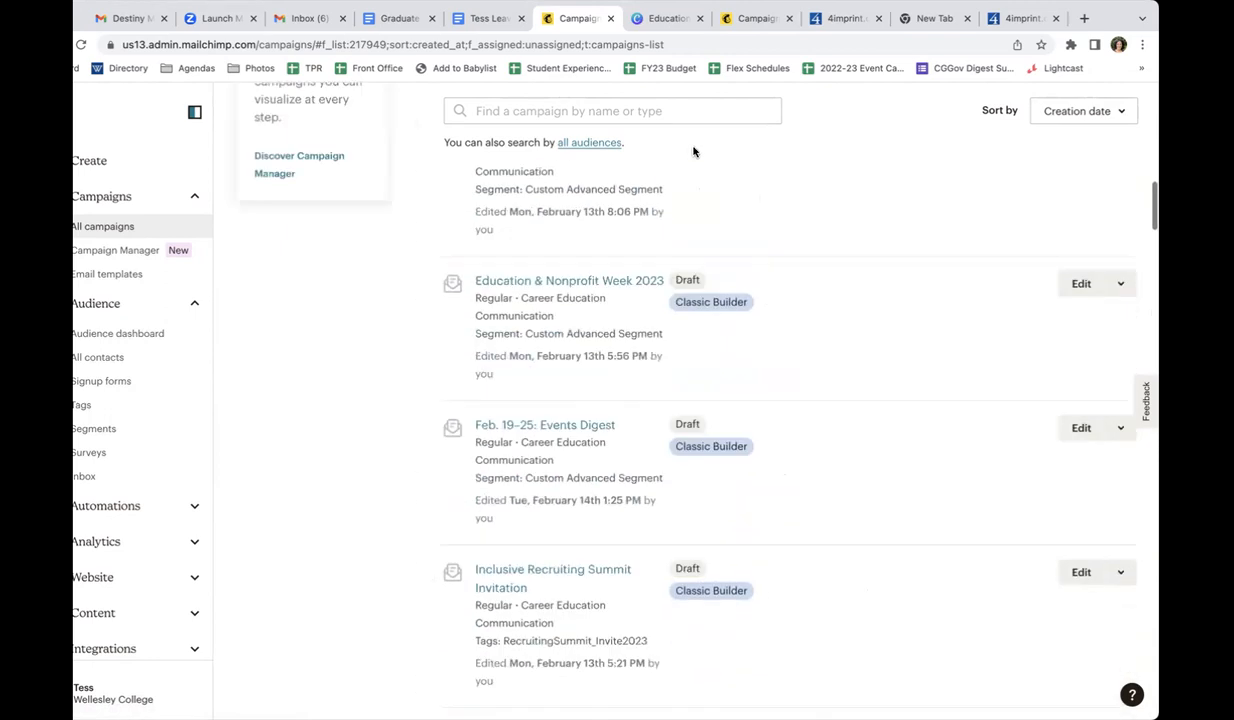
left_click(633, 105)
type("alum")
key("Return")
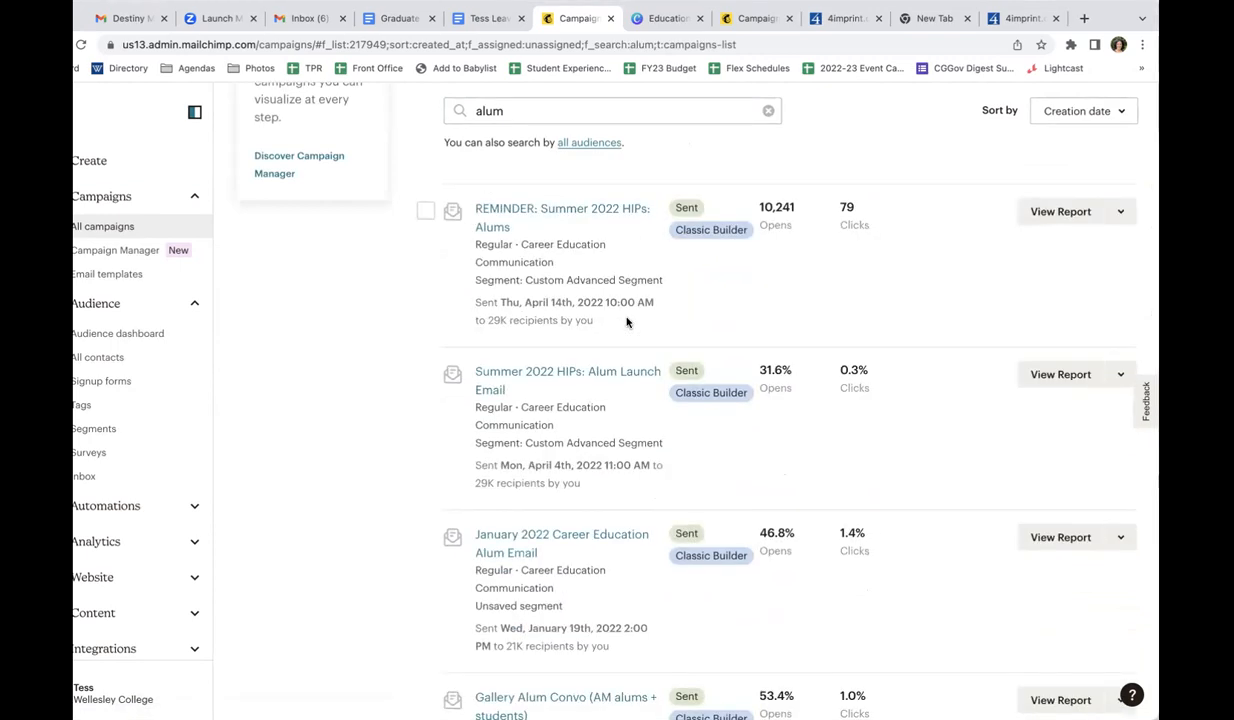
left_click(548, 109)
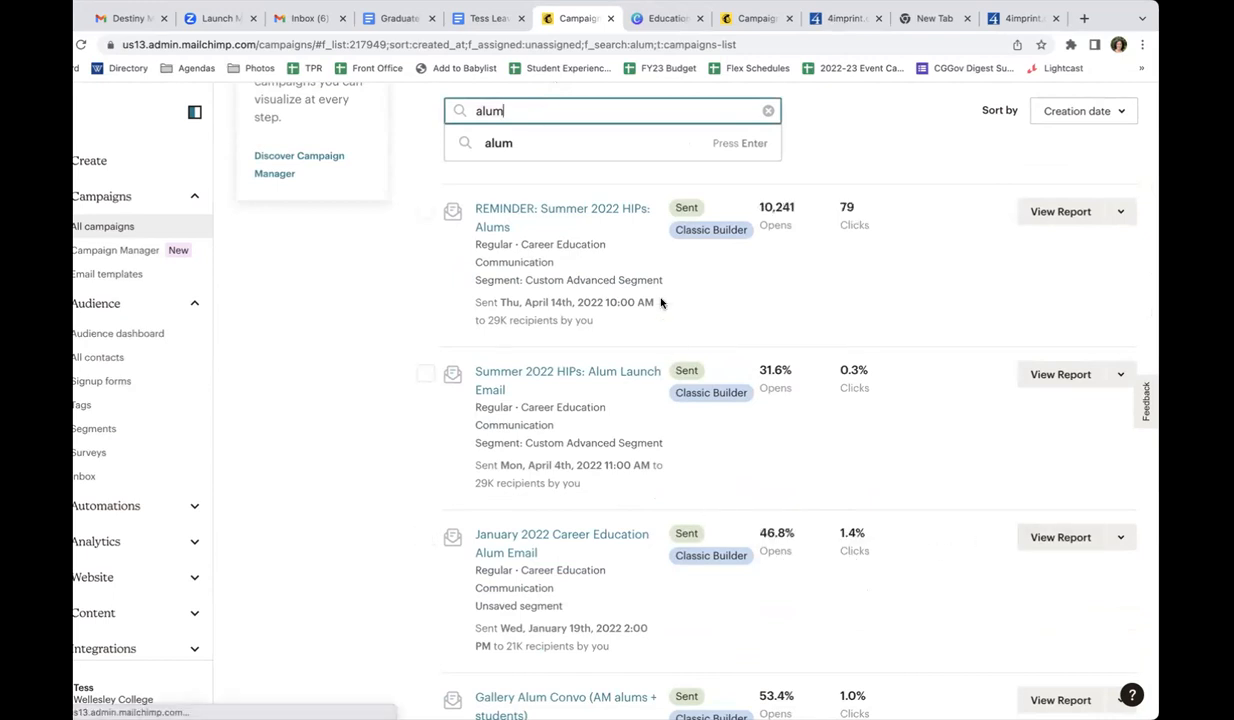
scroll(640, 271, "up", 10)
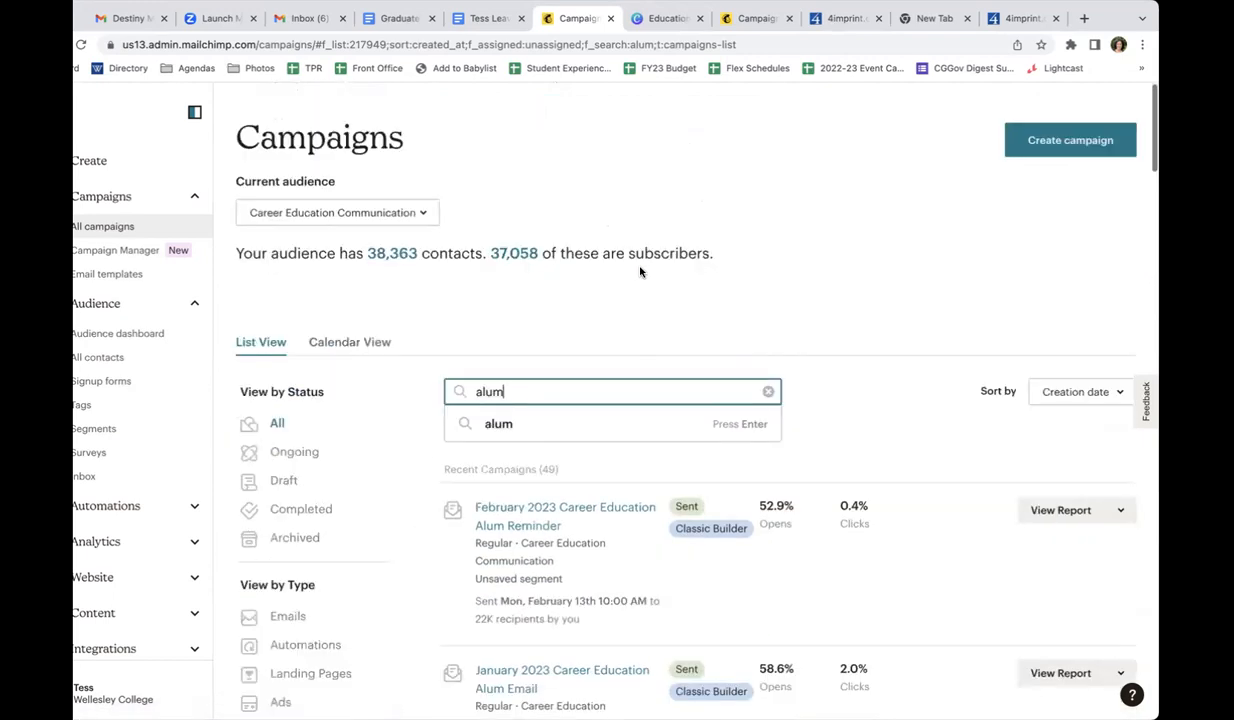
scroll(640, 271, "down", 2)
scroll(657, 462, "down", 1)
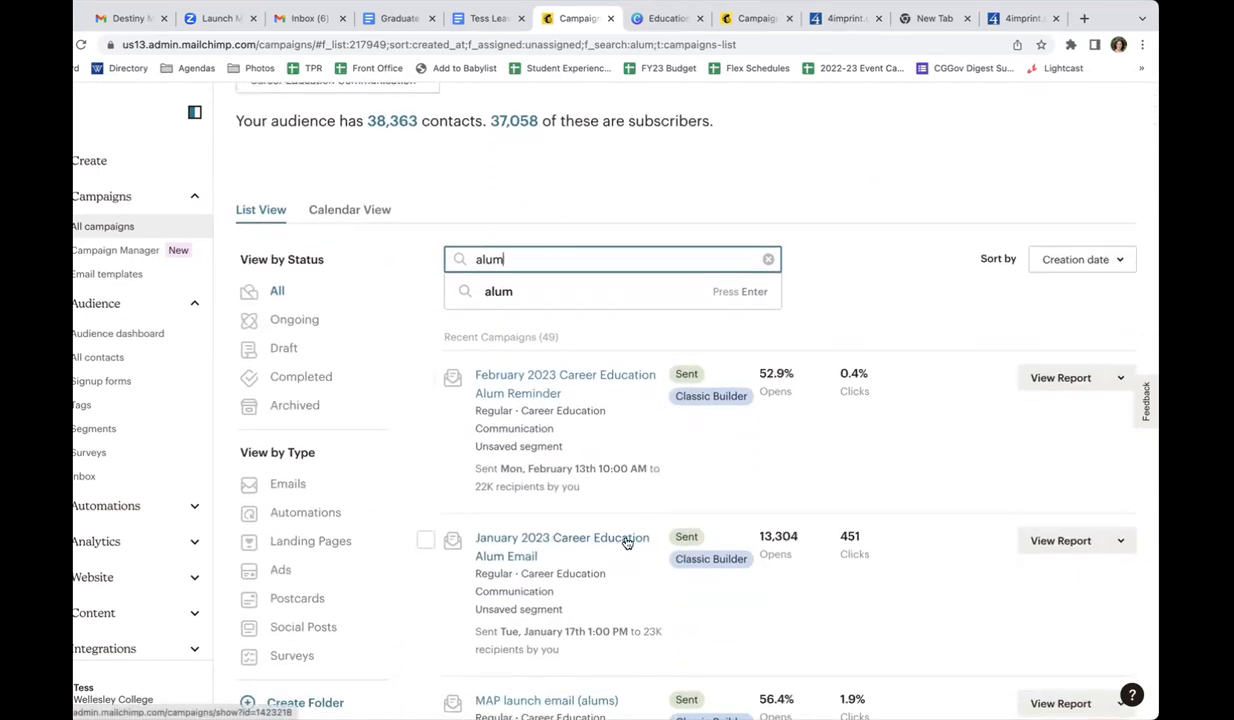
Replicate the January 2023 Career Education Alum Email campaign and open the copy's design for editing
left_click(1118, 550)
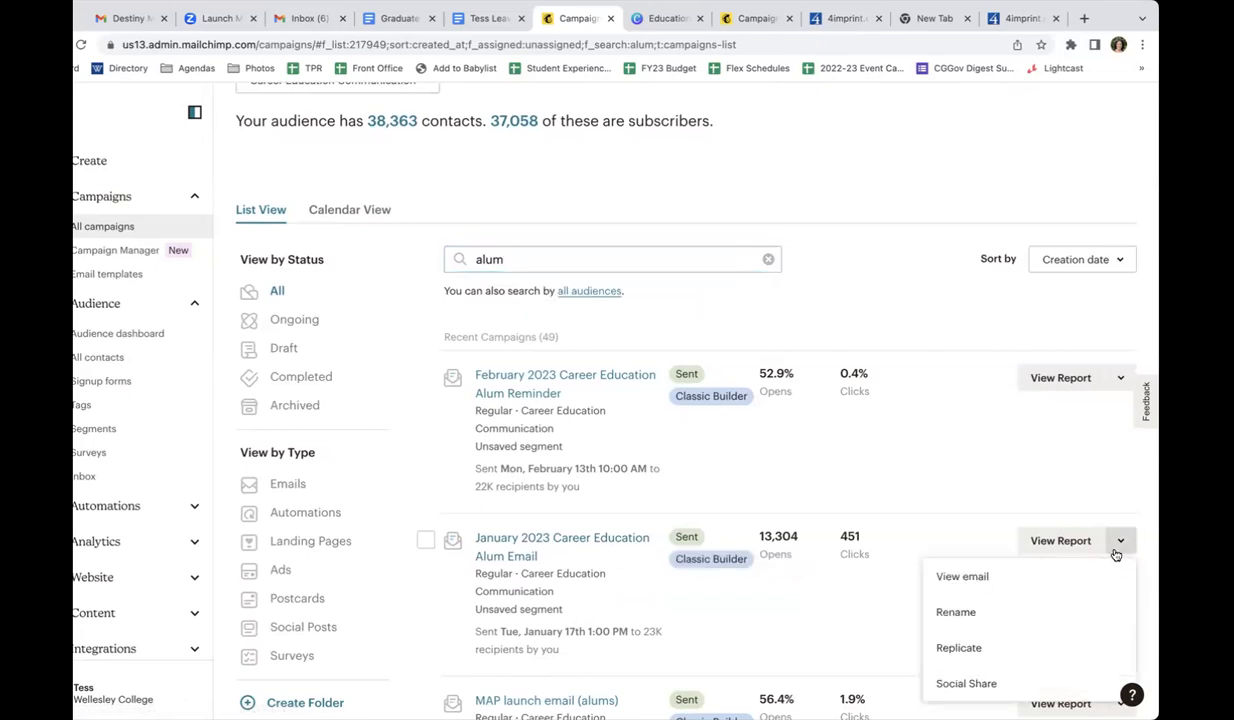
left_click(1049, 653)
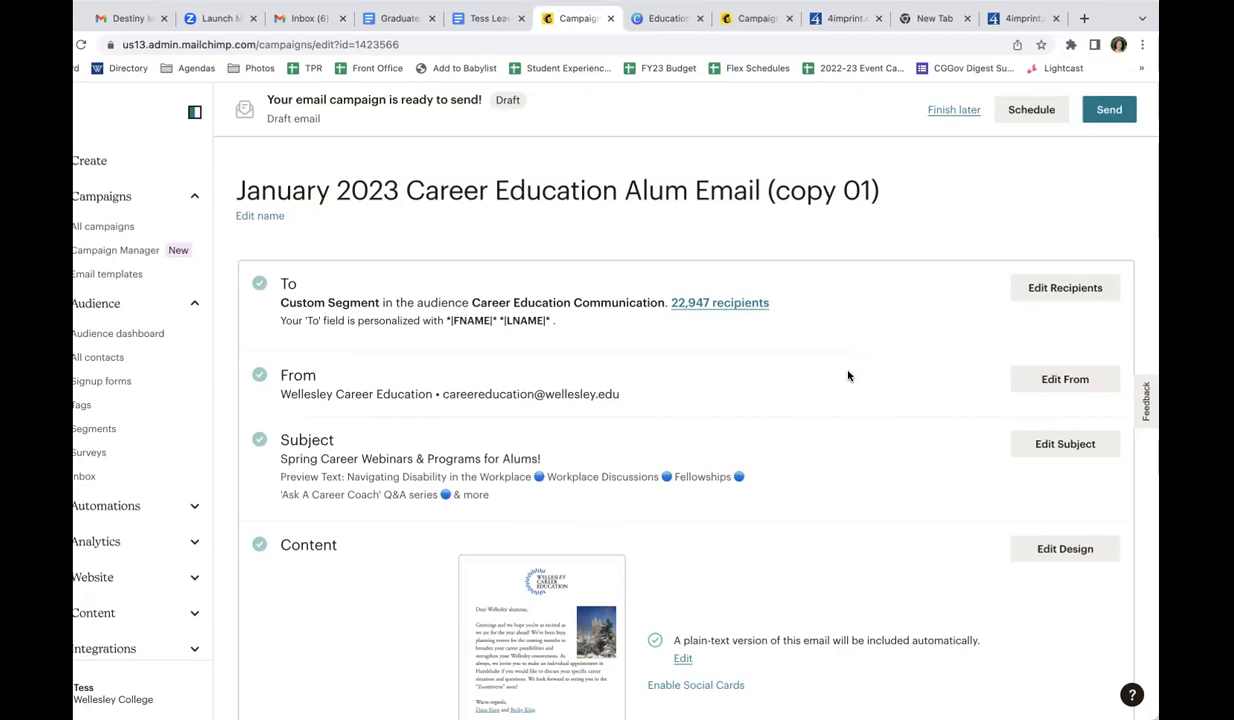
left_click(1066, 551)
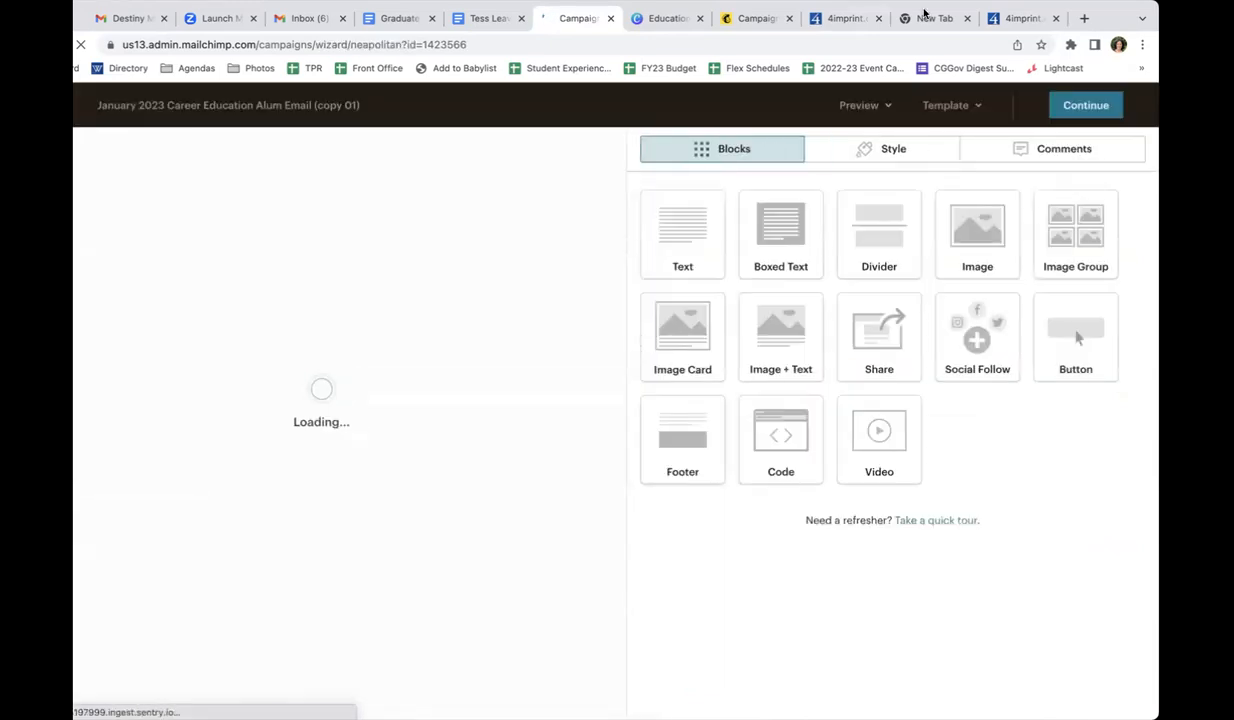
Delete the "Navigating Disability in the Workplace" image block below the Upcoming Workshops banner
scroll(417, 588, "down", 5)
scroll(446, 588, "down", 12)
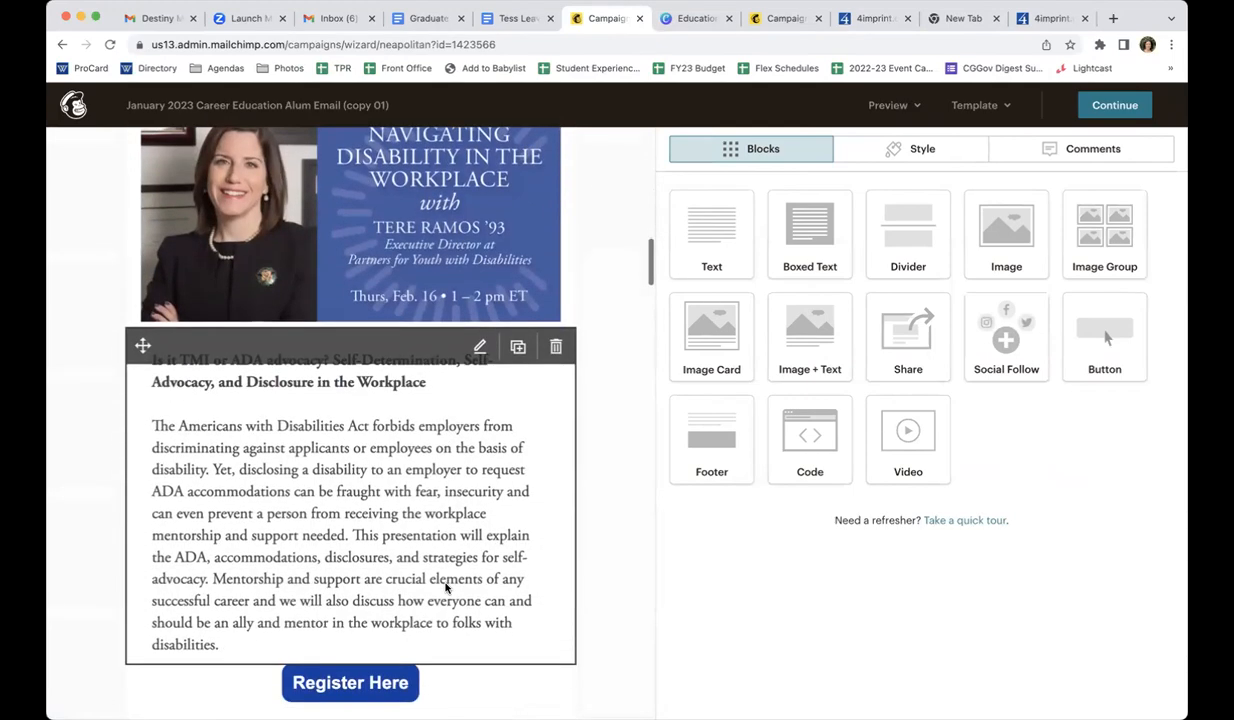
scroll(446, 588, "up", 4)
scroll(446, 588, "down", 5)
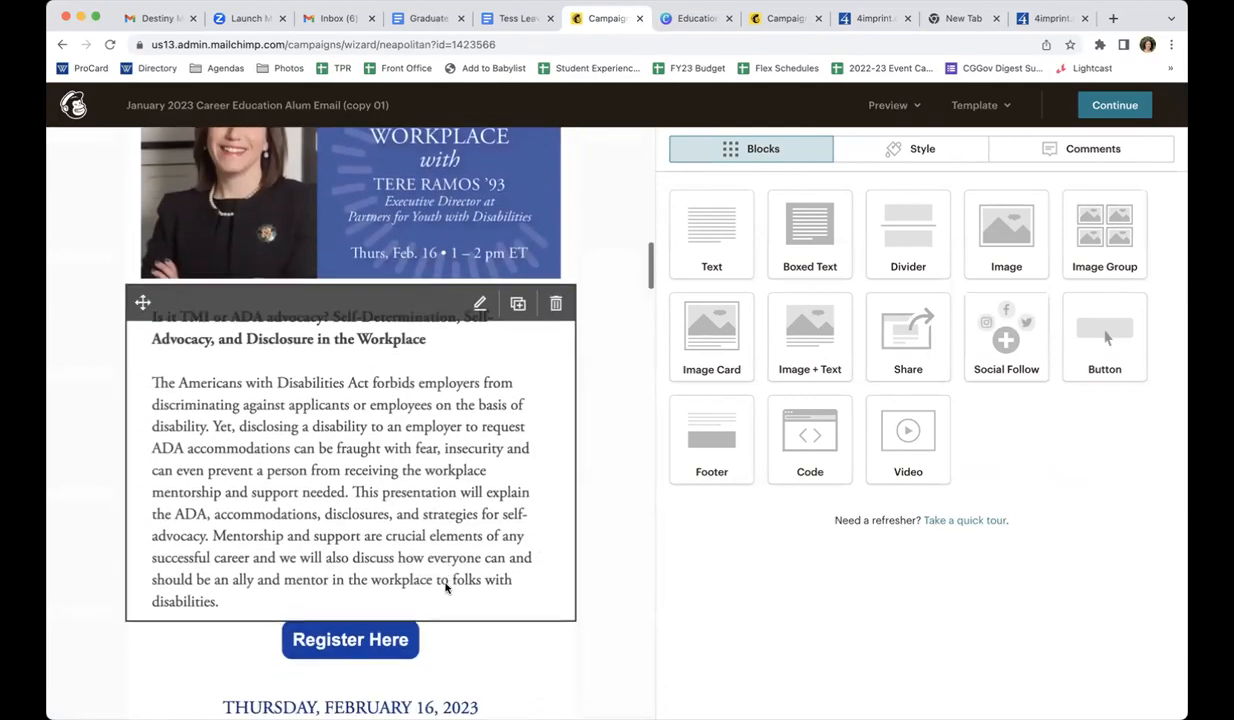
scroll(446, 588, "up", 3)
left_click(556, 376)
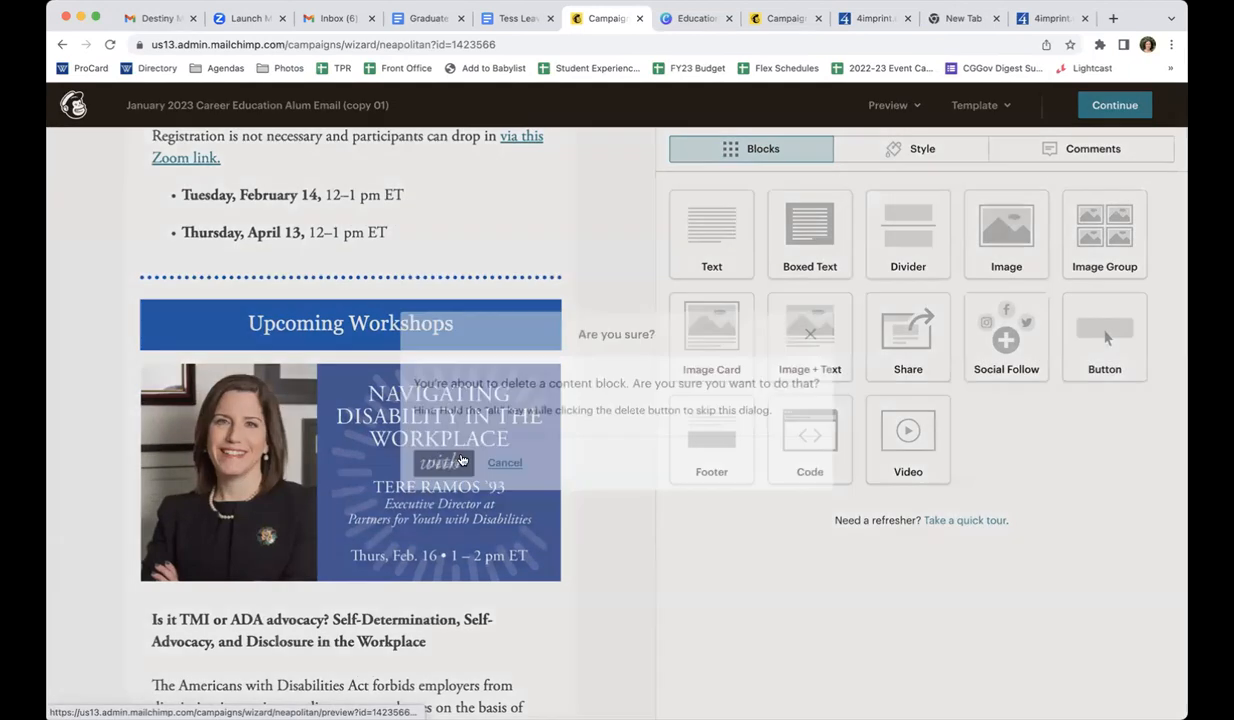
key("Return")
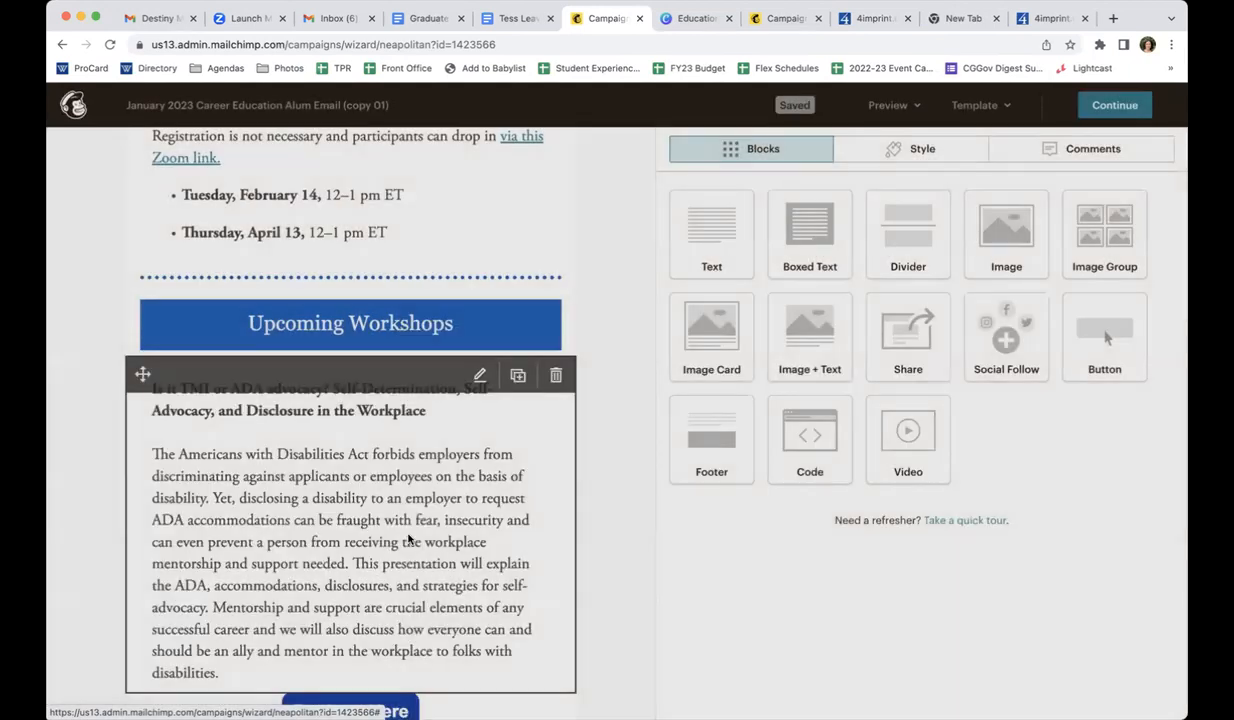
Replace the "Upcoming Workshops" banner text with the placeholder "X"
left_click(494, 456)
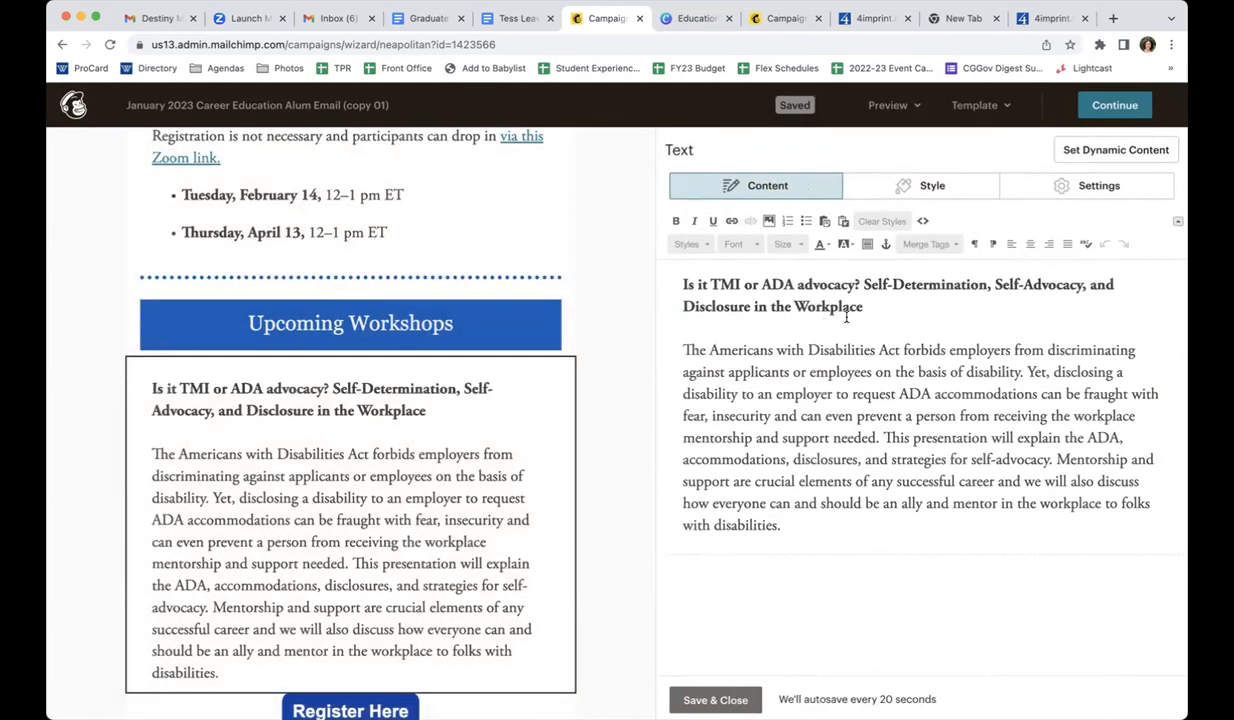
left_click_drag(846, 316, 686, 277)
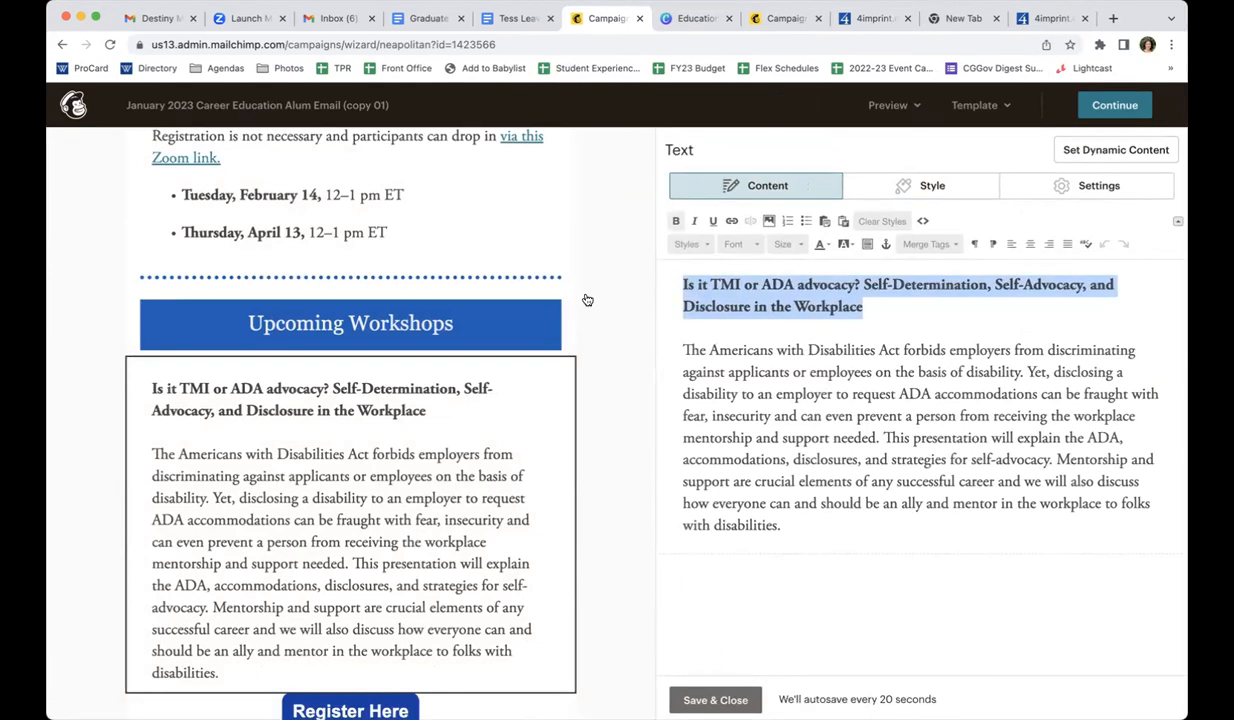
left_click(481, 315)
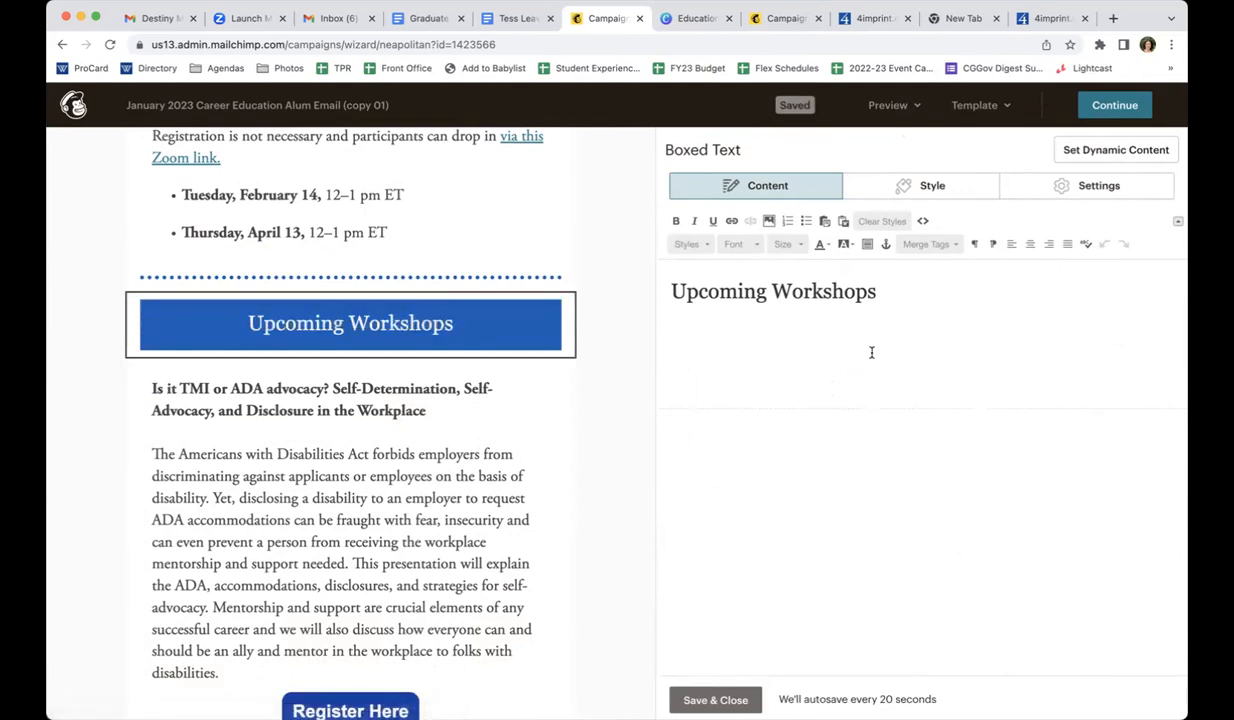
left_click_drag(905, 293, 639, 289)
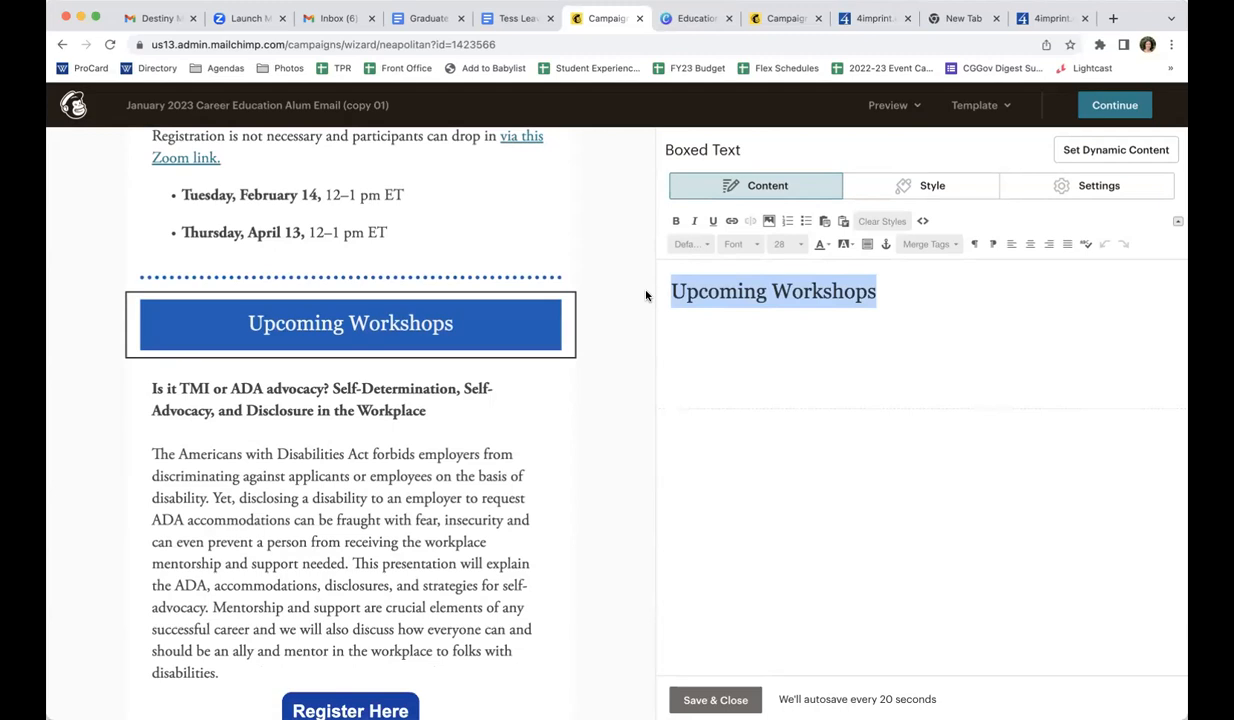
type("X")
Replace the ADA advocacy text block's heading and its body paragraph each with the placeholder "X"
left_click(490, 419)
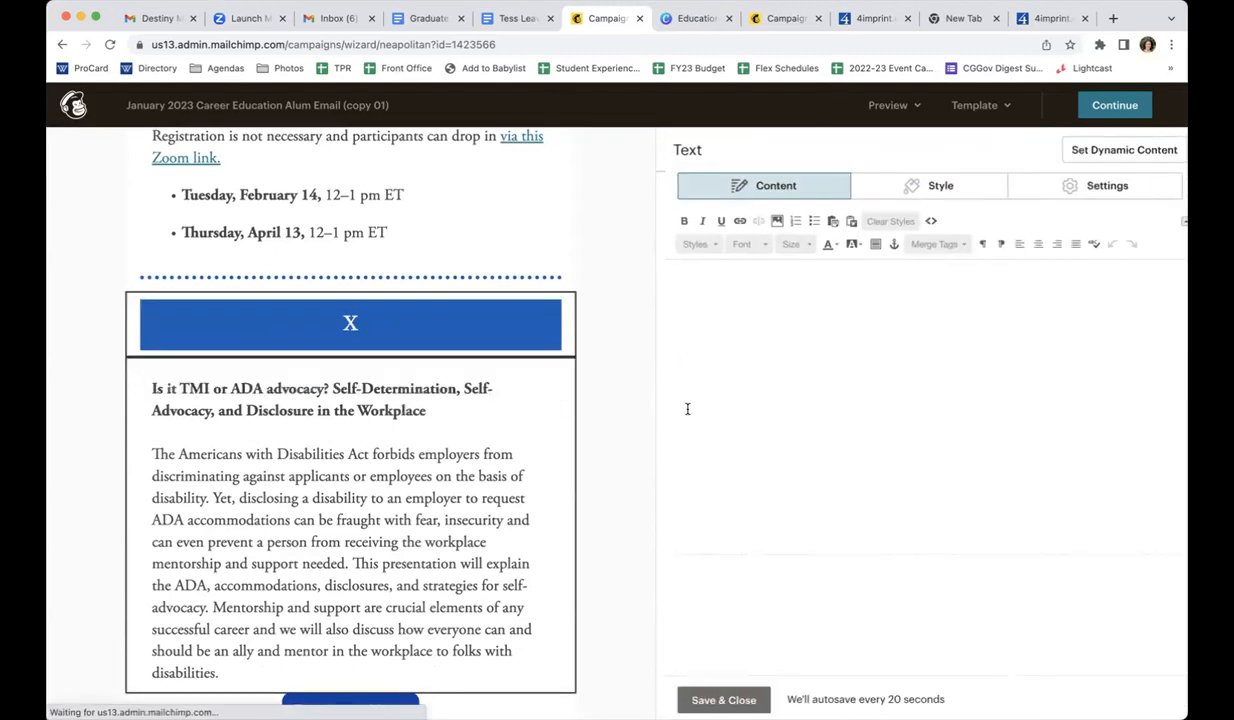
left_click_drag(853, 301, 637, 263)
type("X")
left_click_drag(849, 500, 645, 320)
type("X")
Set the Register Here button's text and its web address to "X", and save the button block
mouse_move(325, 348)
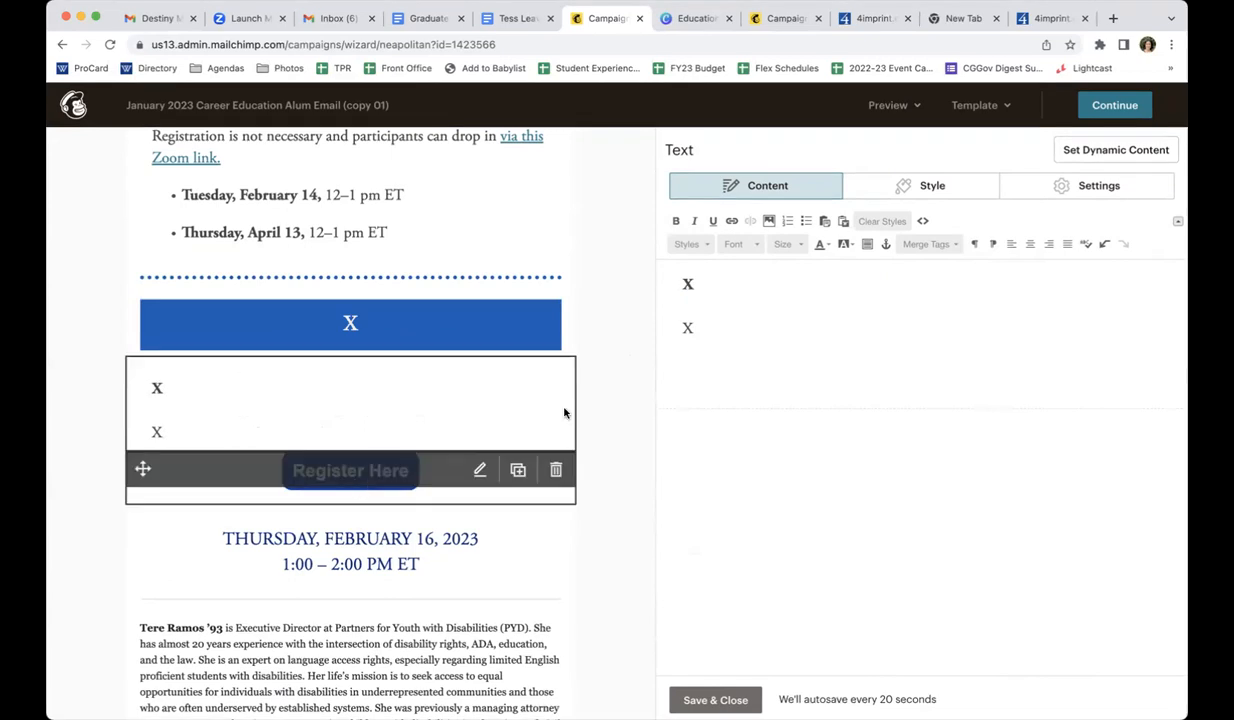
left_click(350, 470)
triple_click(745, 249)
type("X")
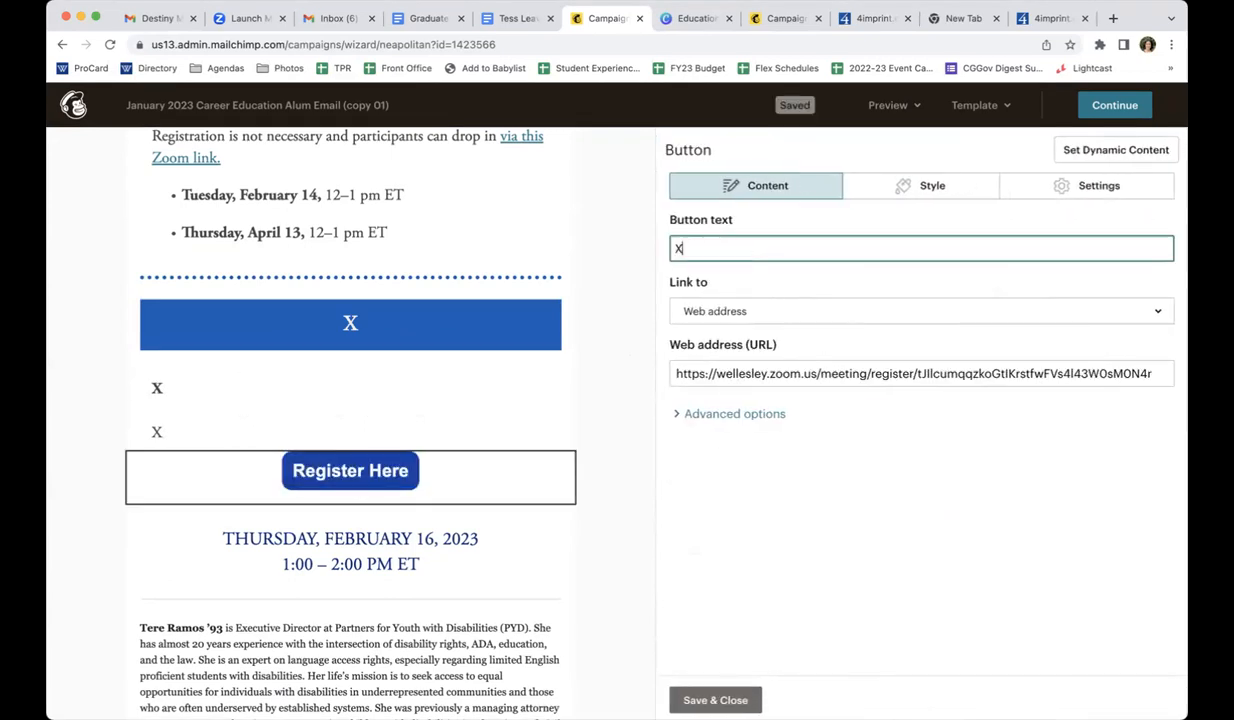
triple_click(722, 371)
type("X")
left_click(763, 241)
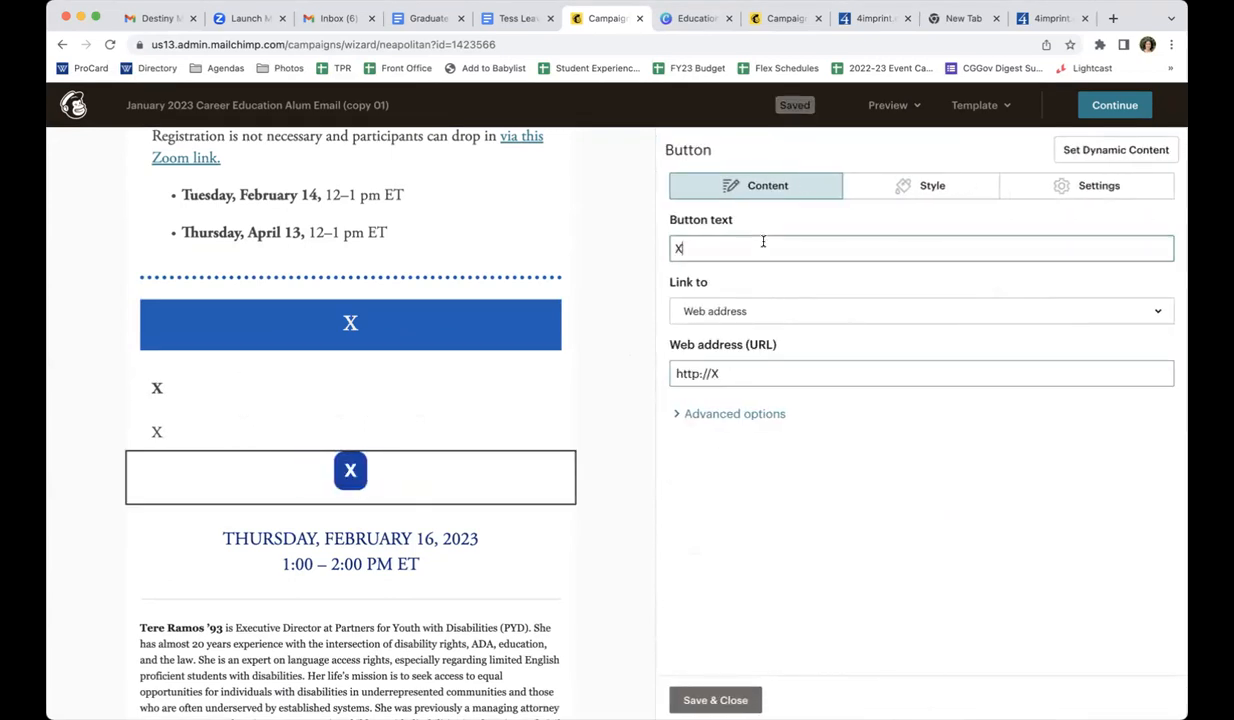
left_click(715, 700)
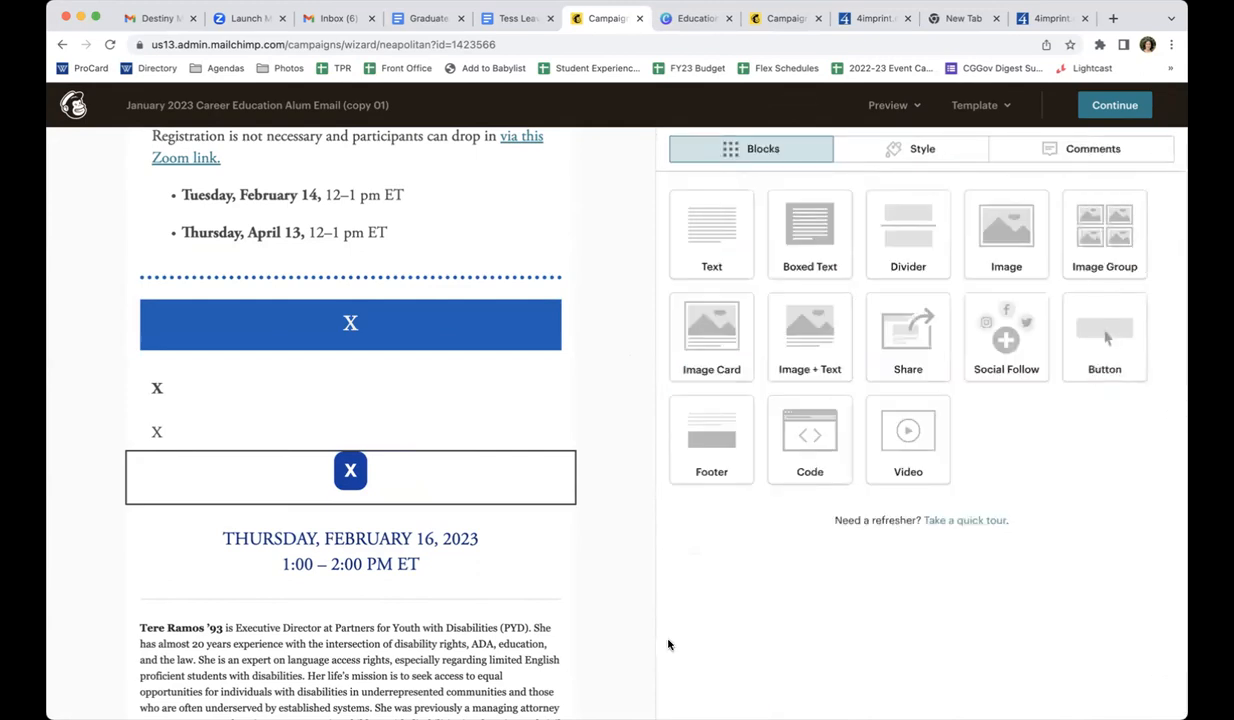